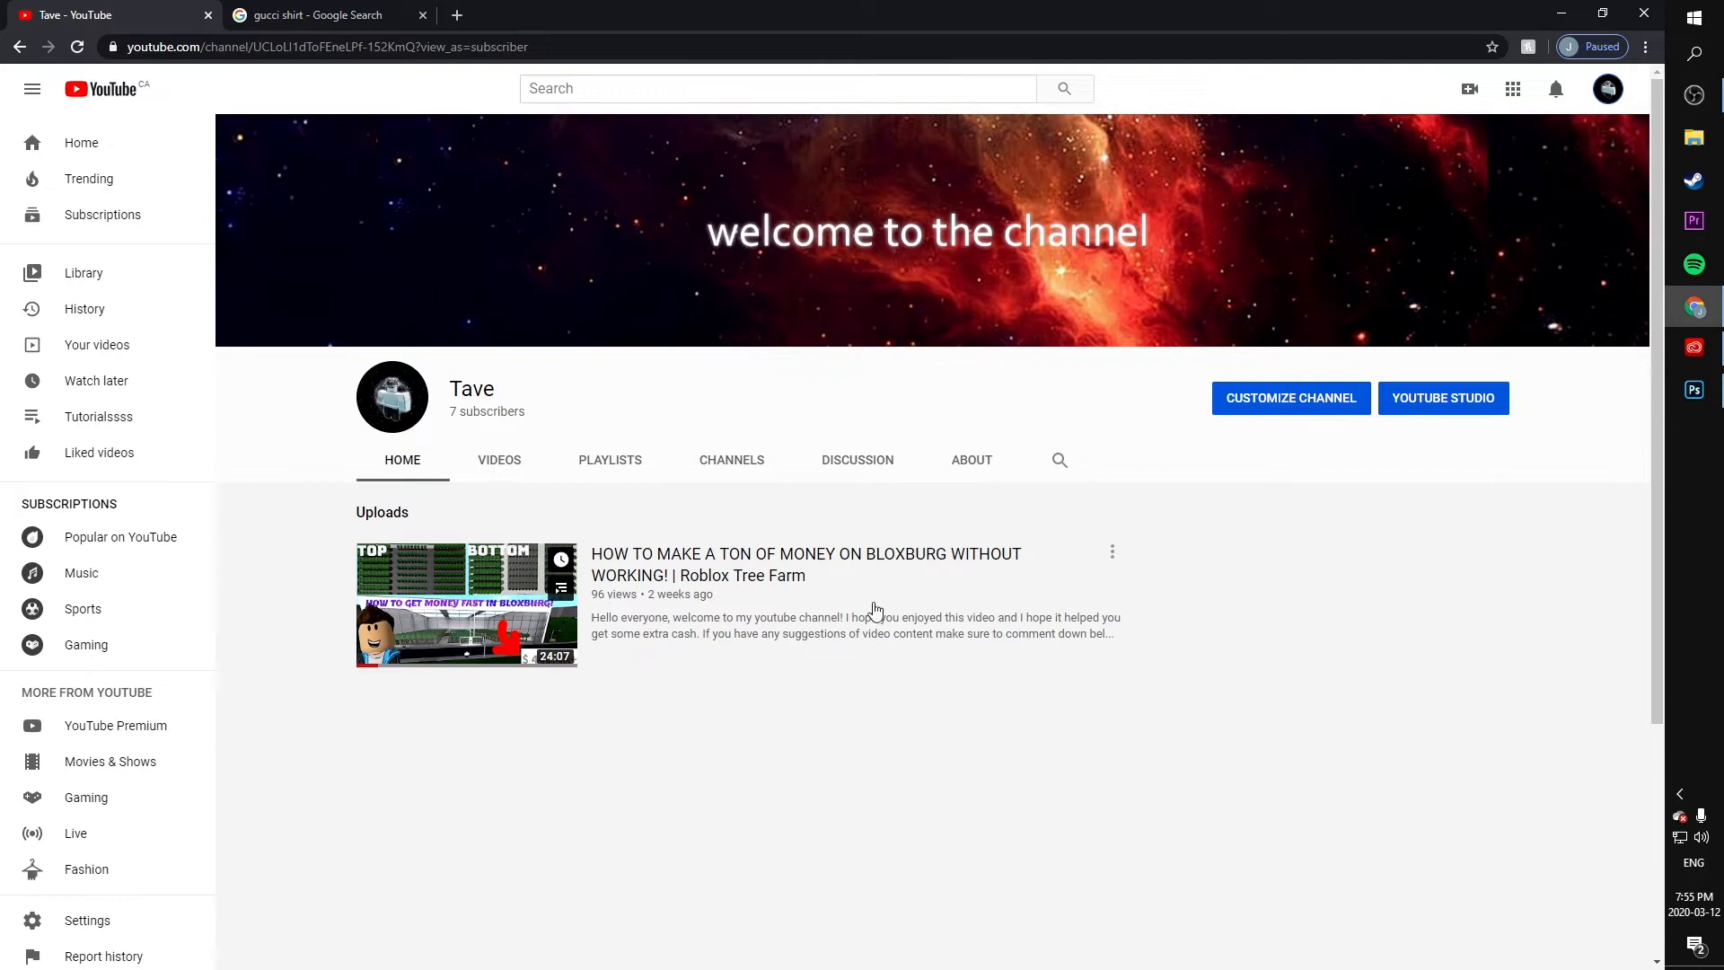
- Browse the gucci shirt image results for design references, and switch to Photoshop to view the Basic Template shirt
left_click(389, 11)
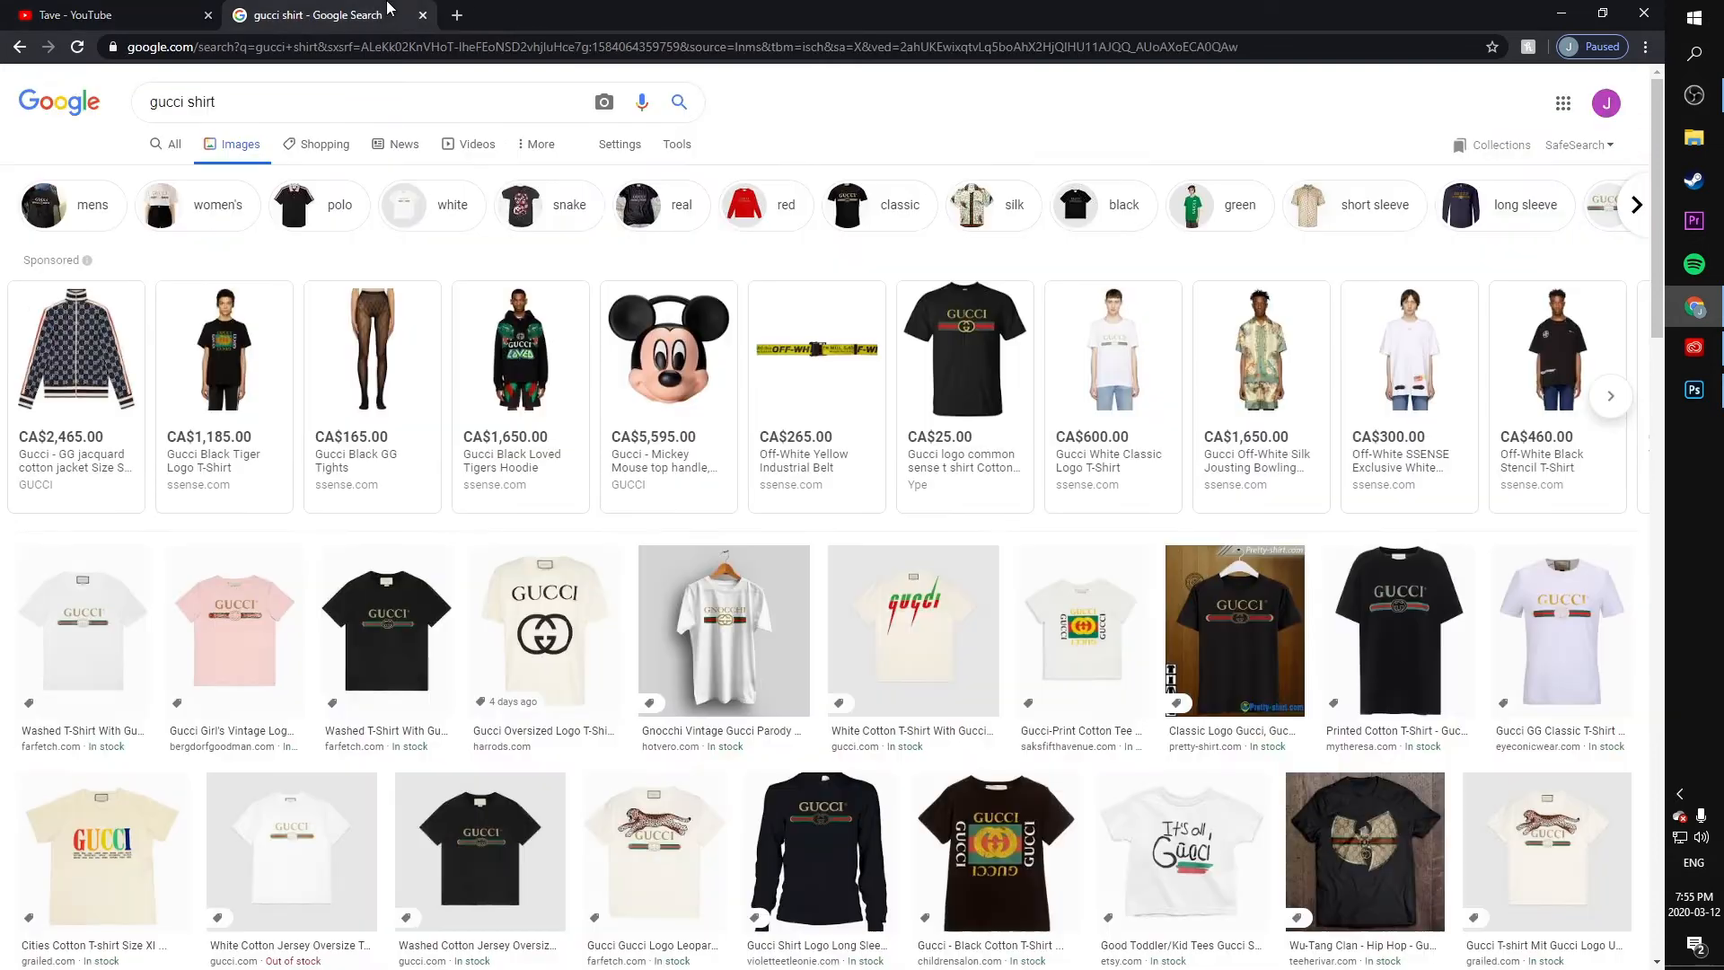
scroll(585, 199, "down", 7)
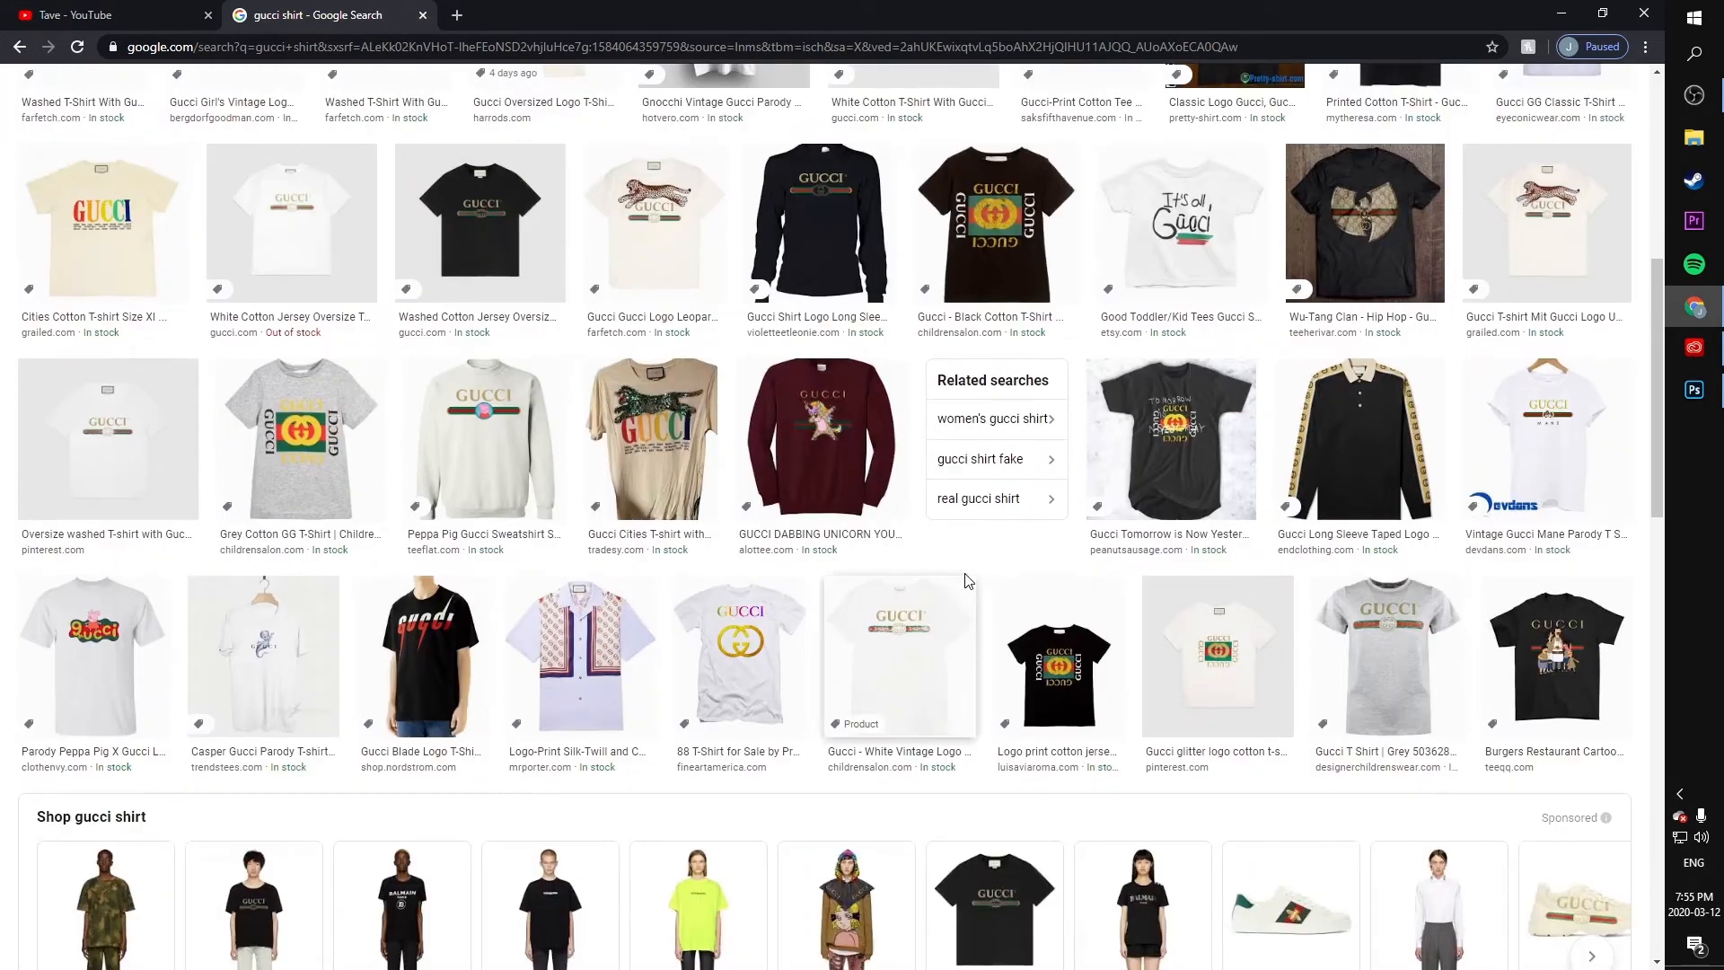
left_click(1718, 394)
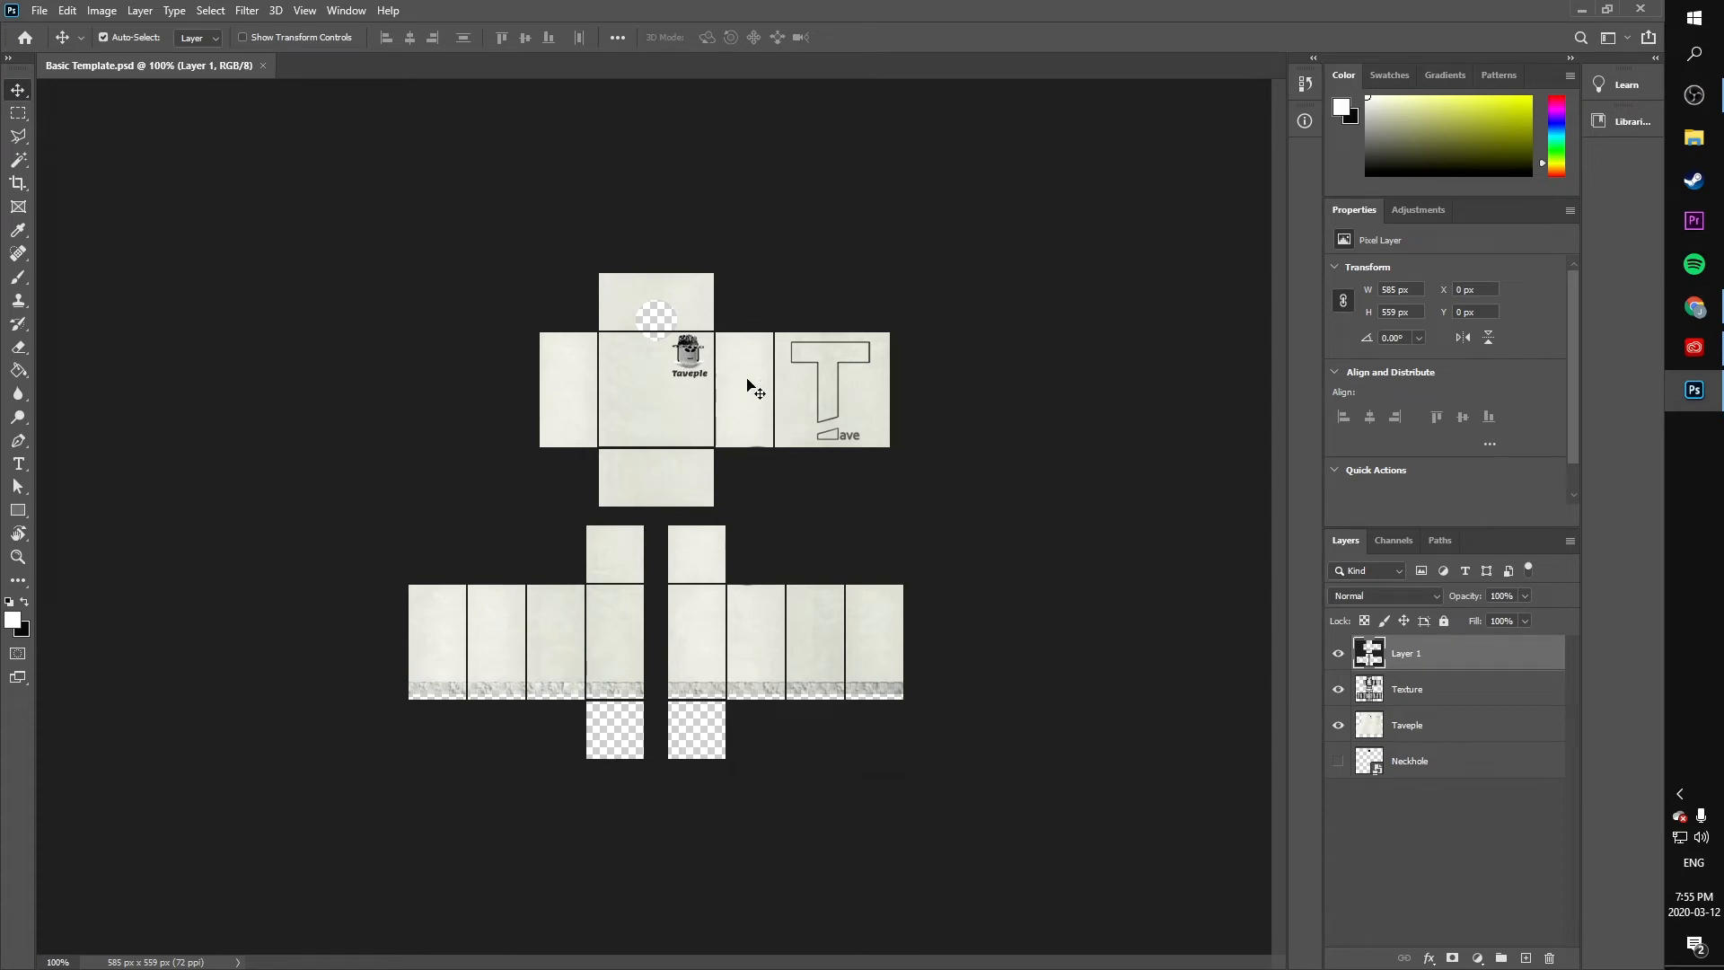
- Switch to Chrome, open the Roblox profile in a new tab, and open the white shirt listed first in the clothing group's store
left_click(1694, 308)
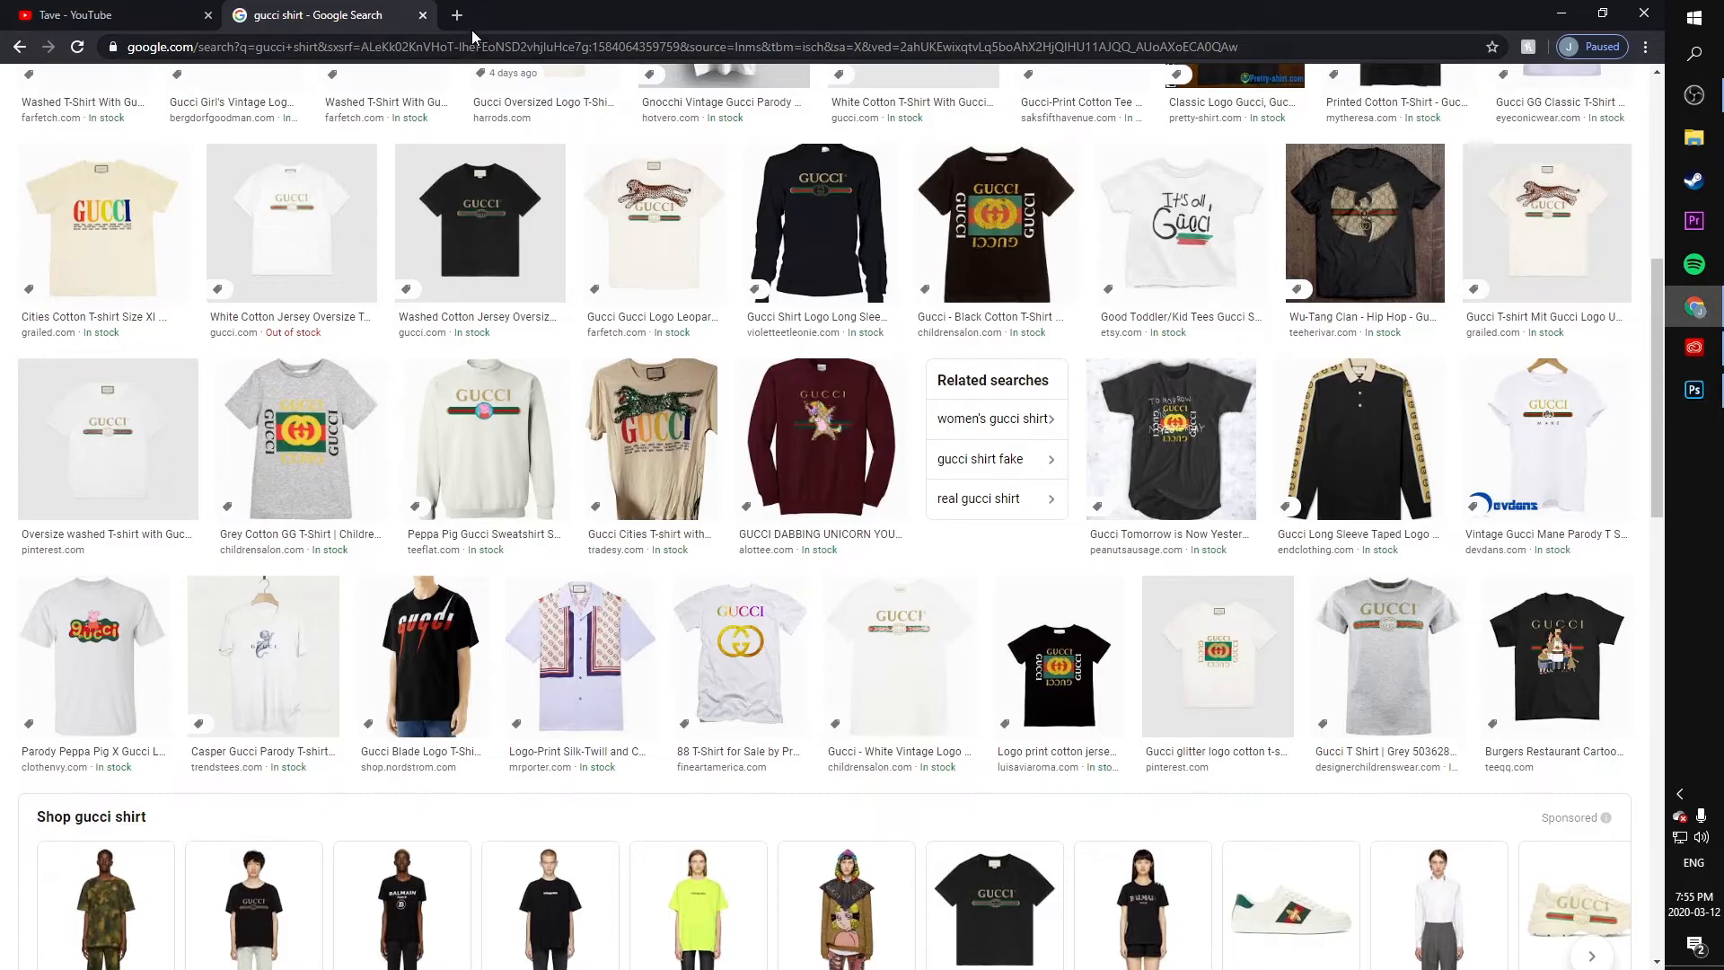
left_click(512, 15)
left_click(62, 191)
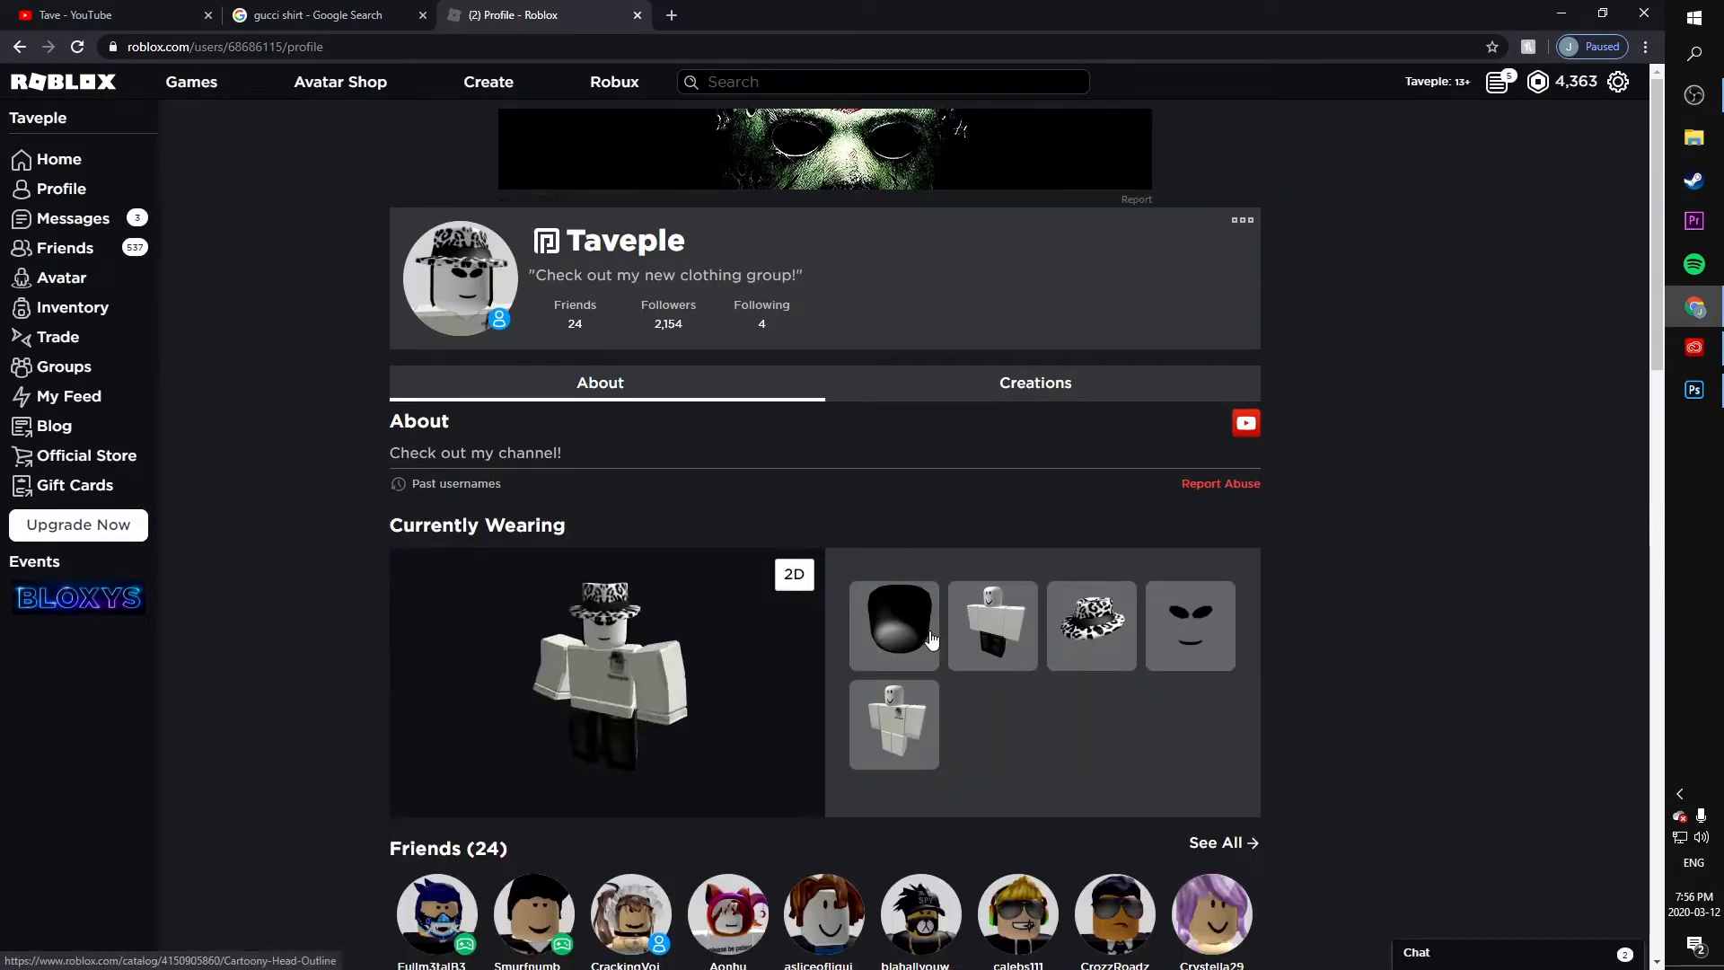
scroll(928, 622, "down", 8)
left_click(898, 579)
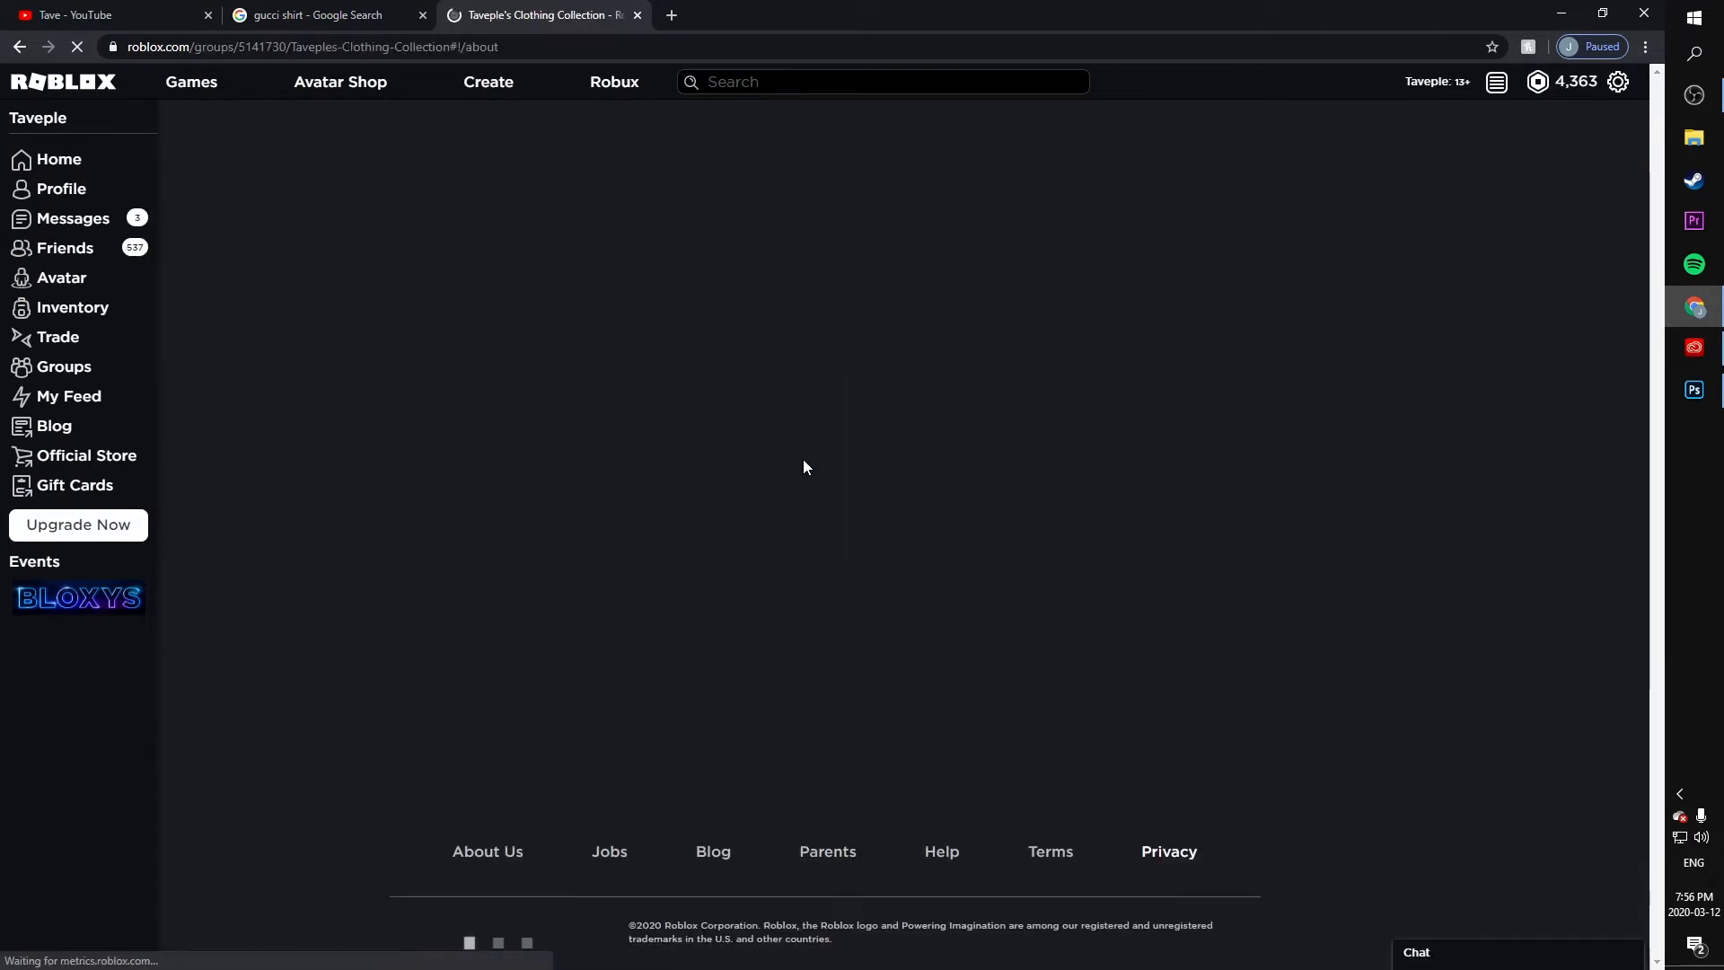
left_click(804, 287)
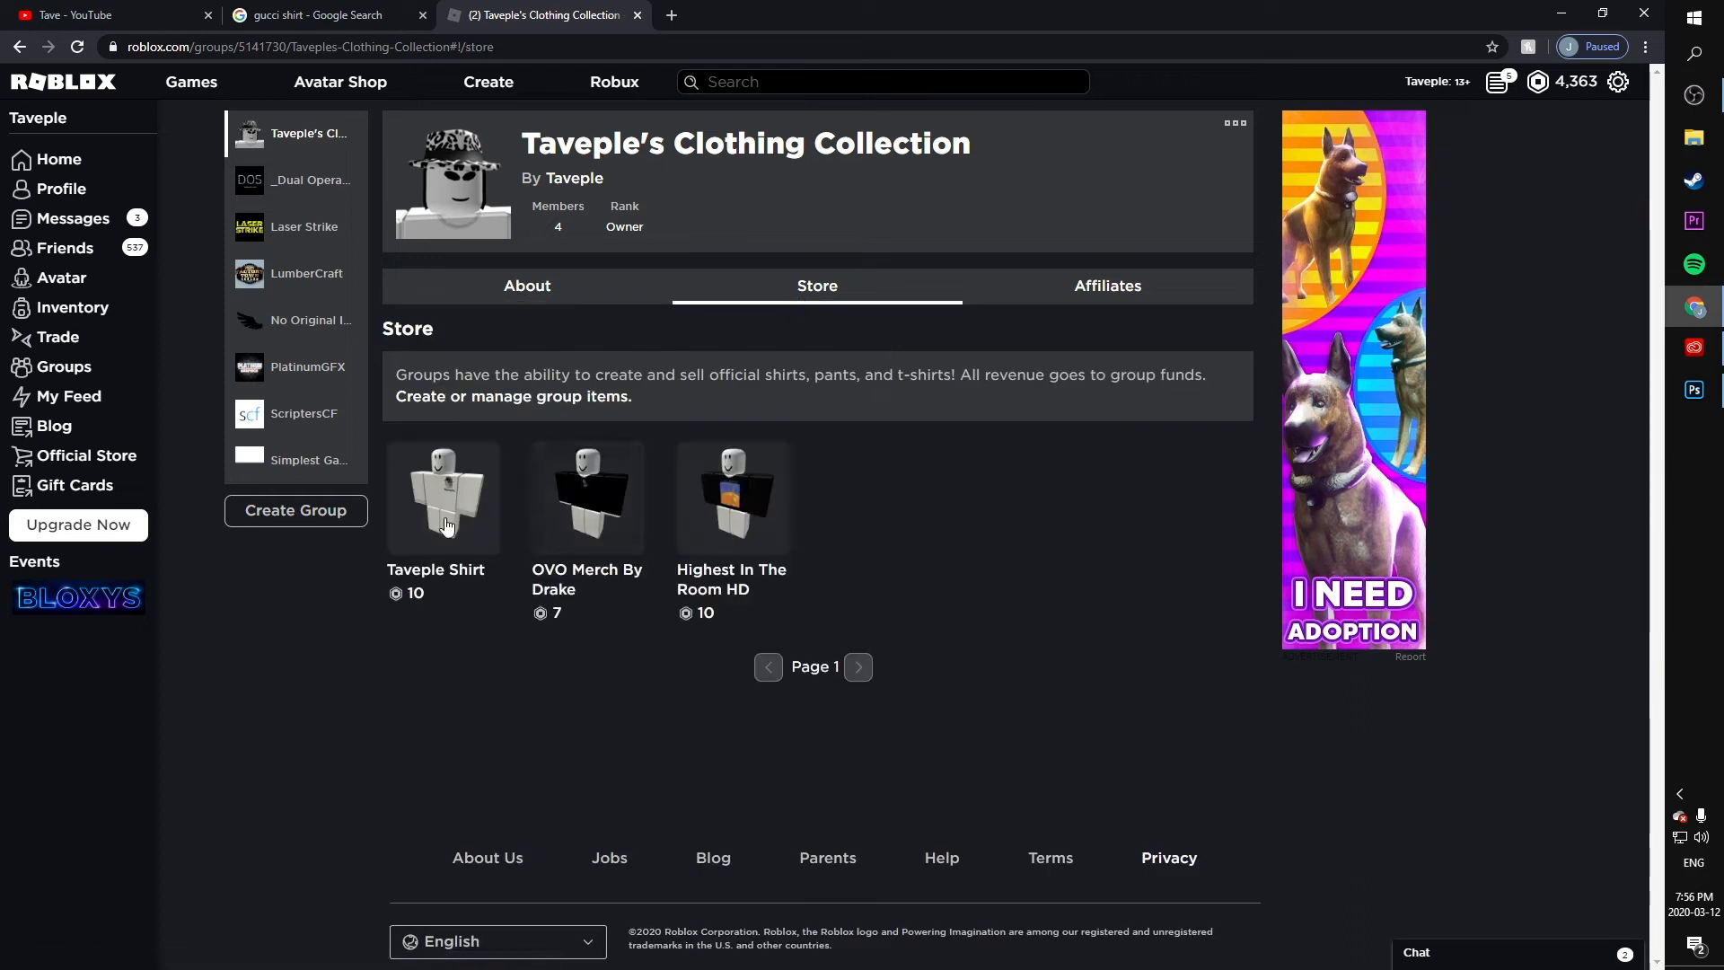
left_click(446, 525)
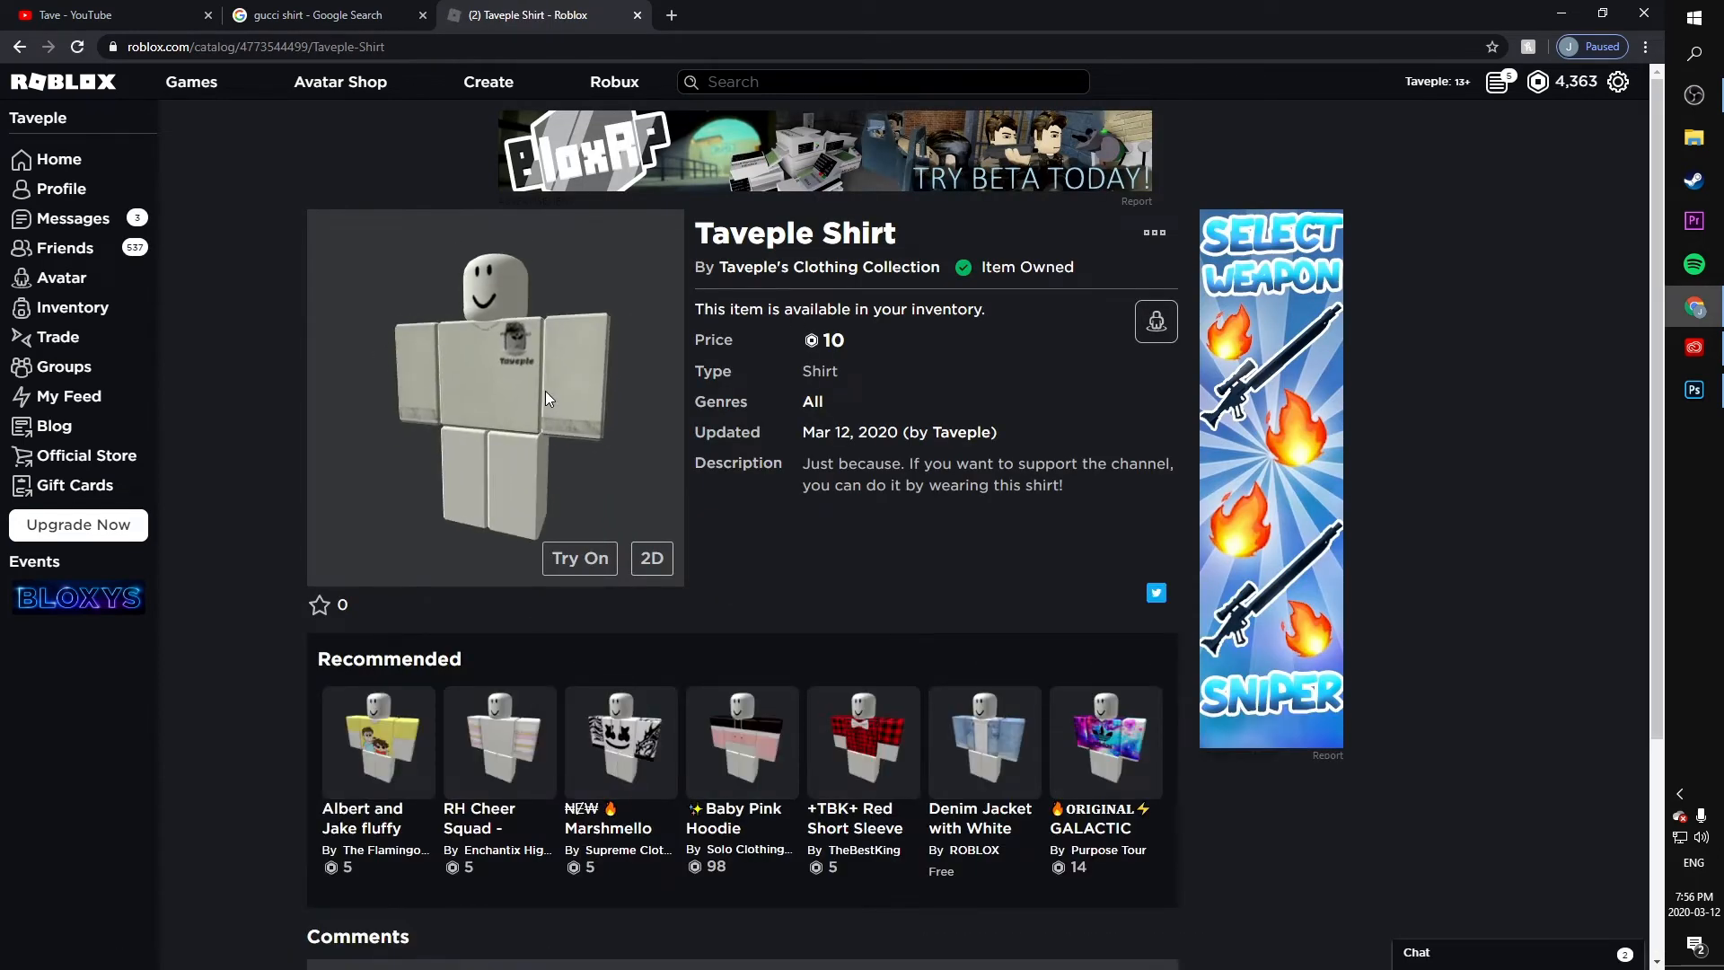
- Examine the shirt's 3D preview, price and page details, and close the Roblox page
mouse_move(545, 390)
left_mouse_down()
mouse_move(438, 388)
mouse_move(541, 412)
mouse_move(481, 386)
mouse_move(519, 391)
left_mouse_up()
scroll(492, 406, "up", 5)
scroll(481, 386, "down", 5)
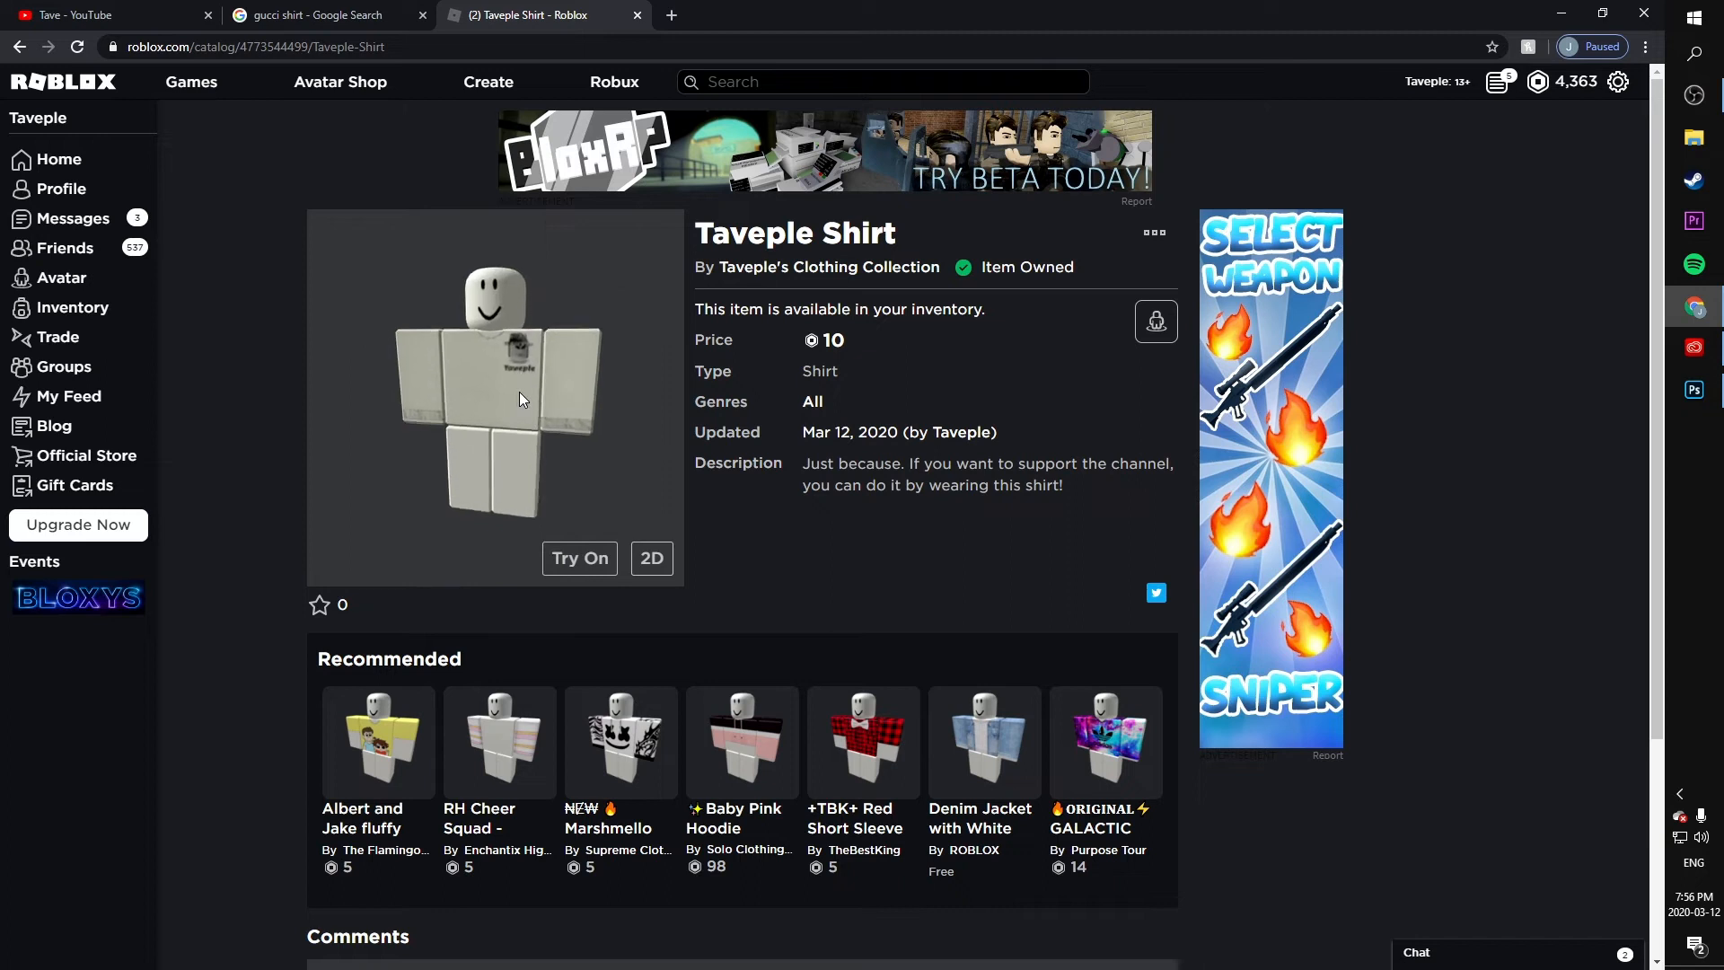
scroll(746, 455, "down", 1)
double_click(826, 250)
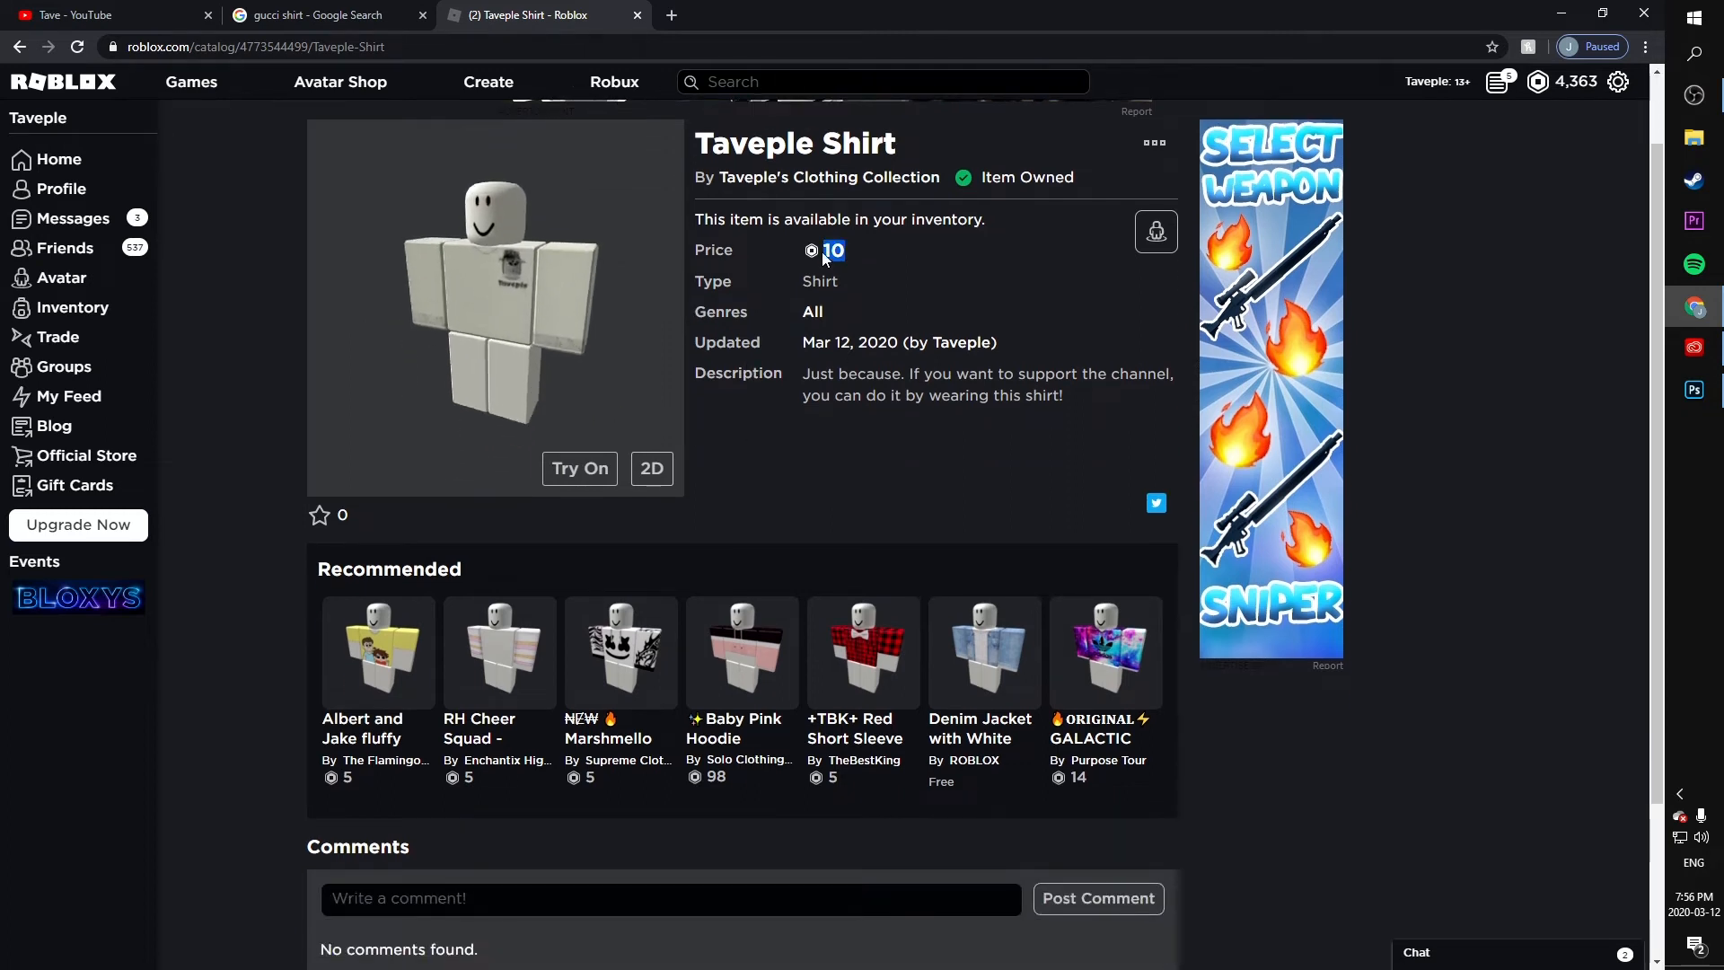
left_click(831, 292)
scroll(831, 293, "down", 2)
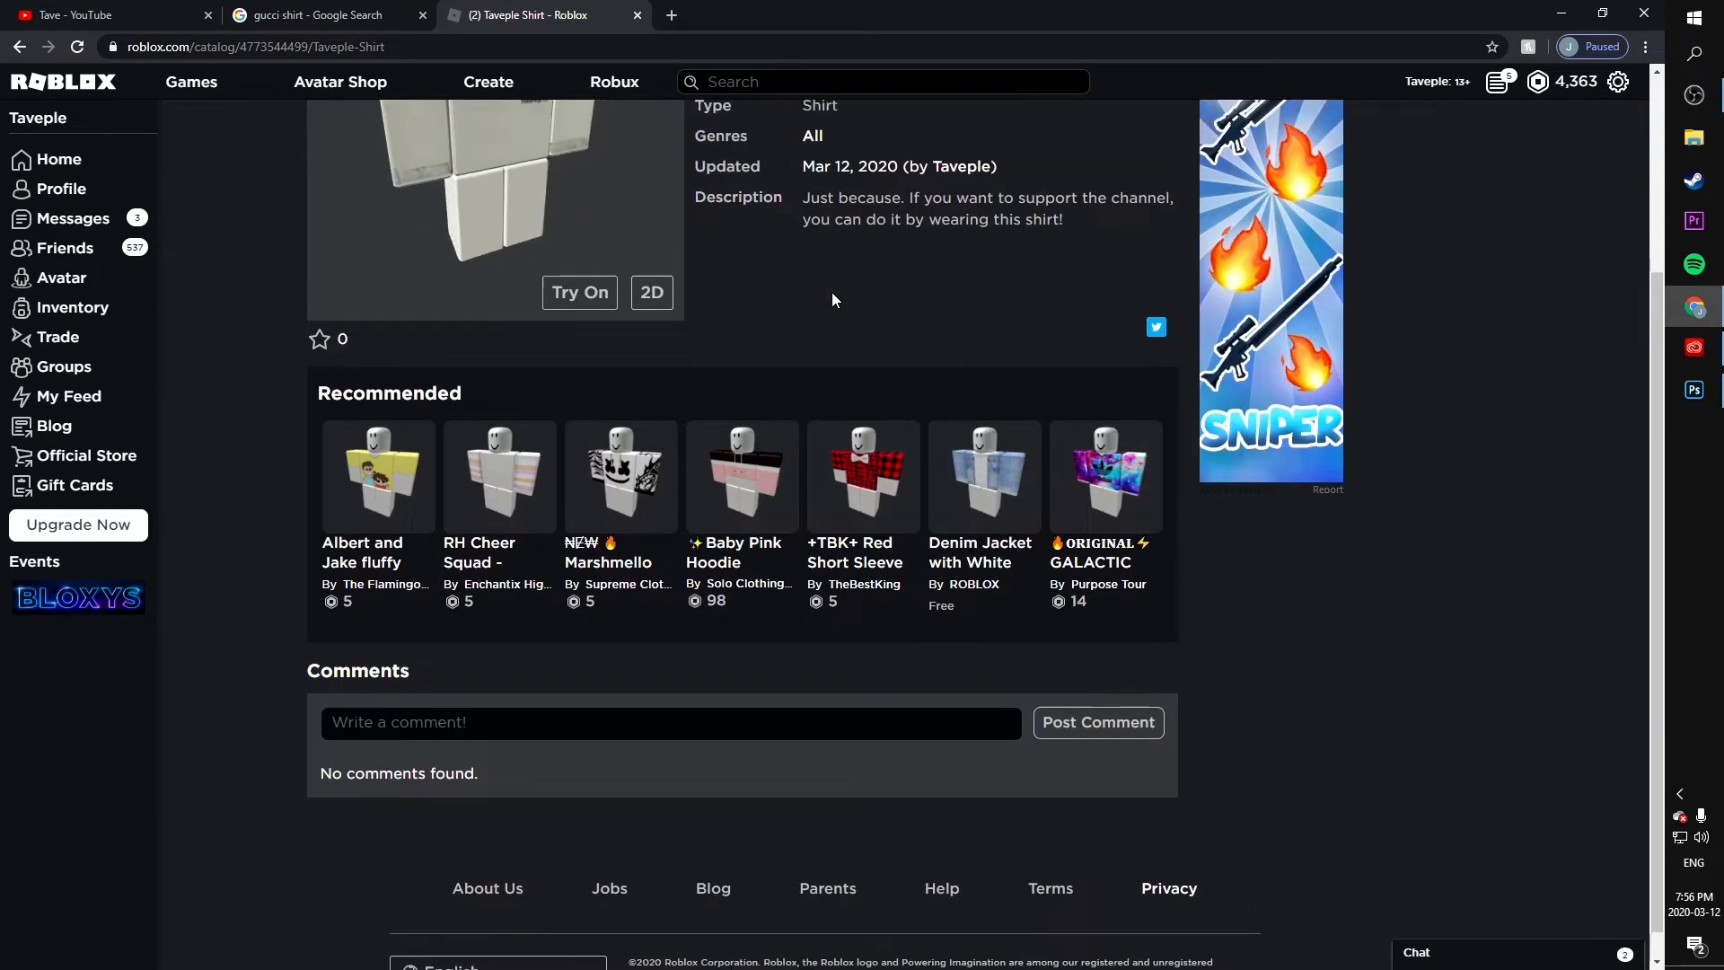
scroll(831, 293, "up", 3)
left_click_drag(487, 374, 650, 315)
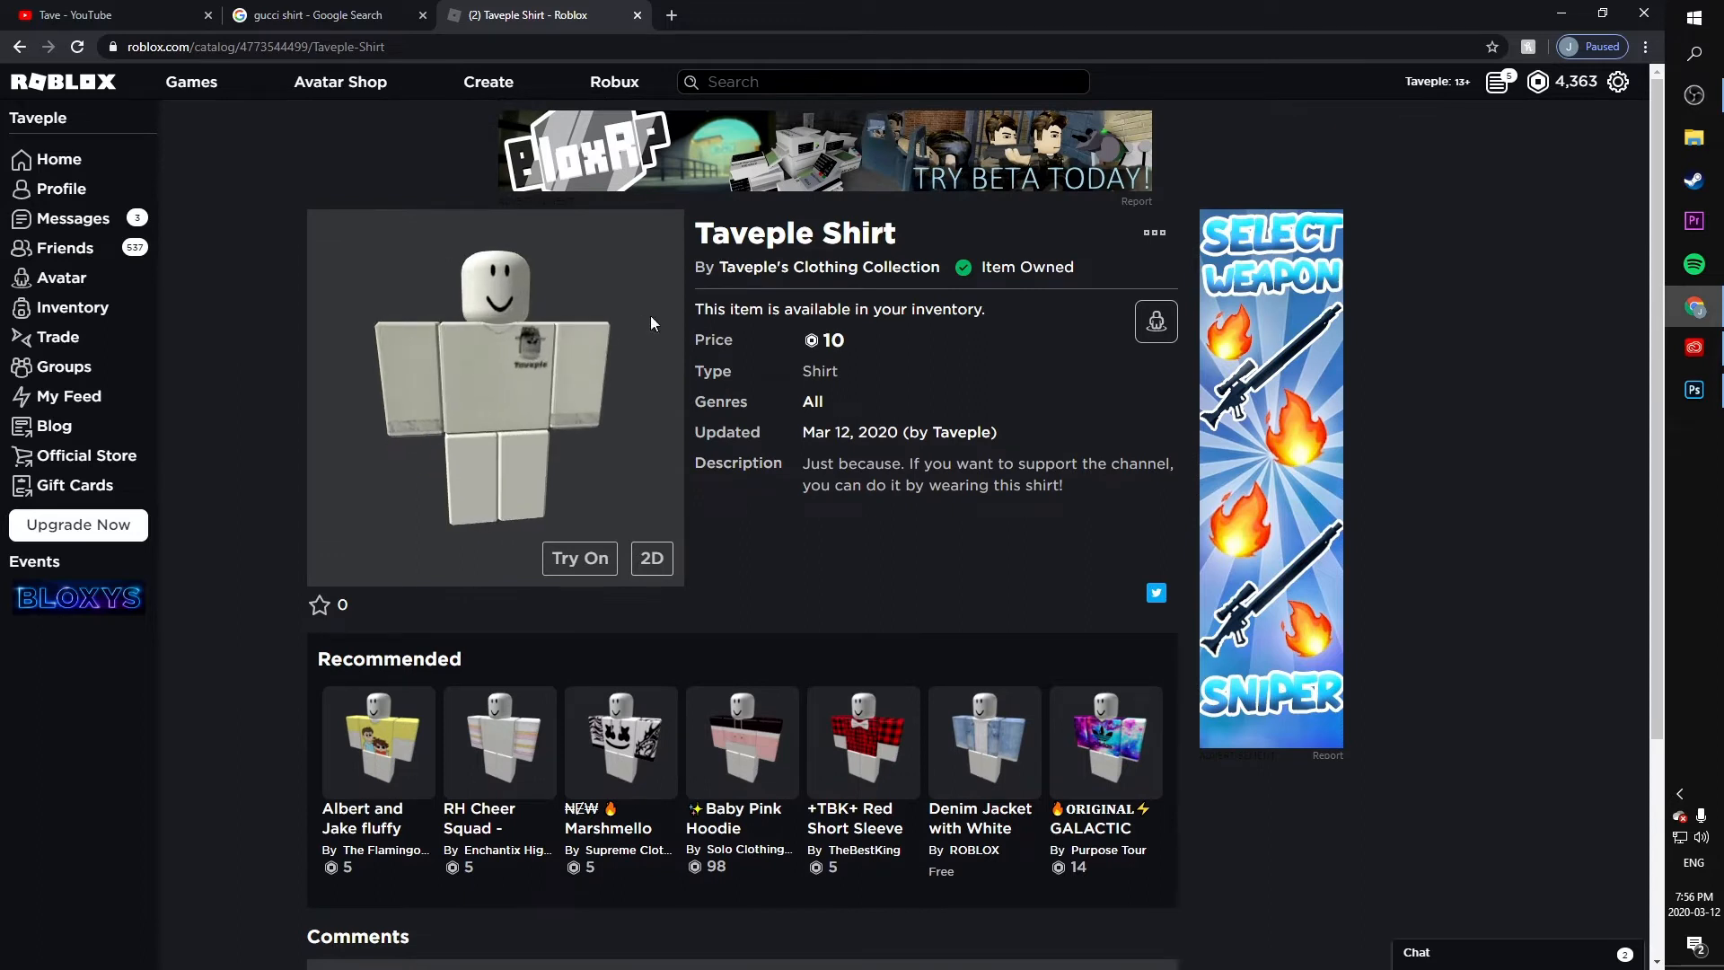
left_click_drag(855, 329, 794, 331)
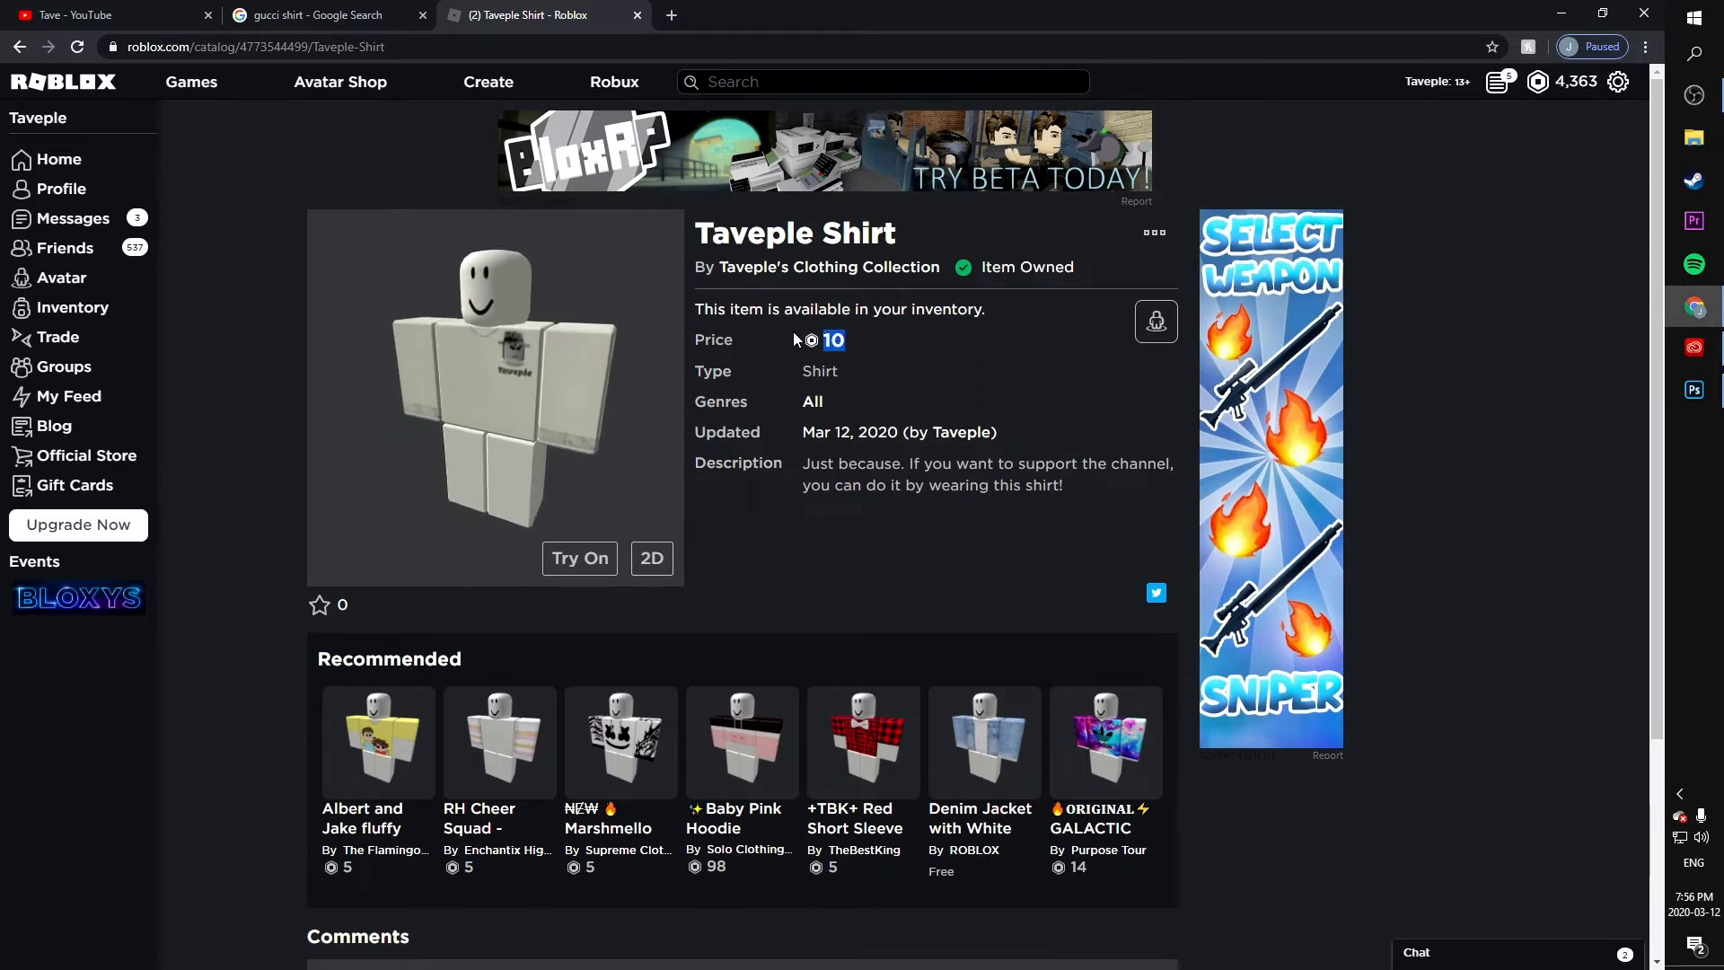
left_click(793, 331)
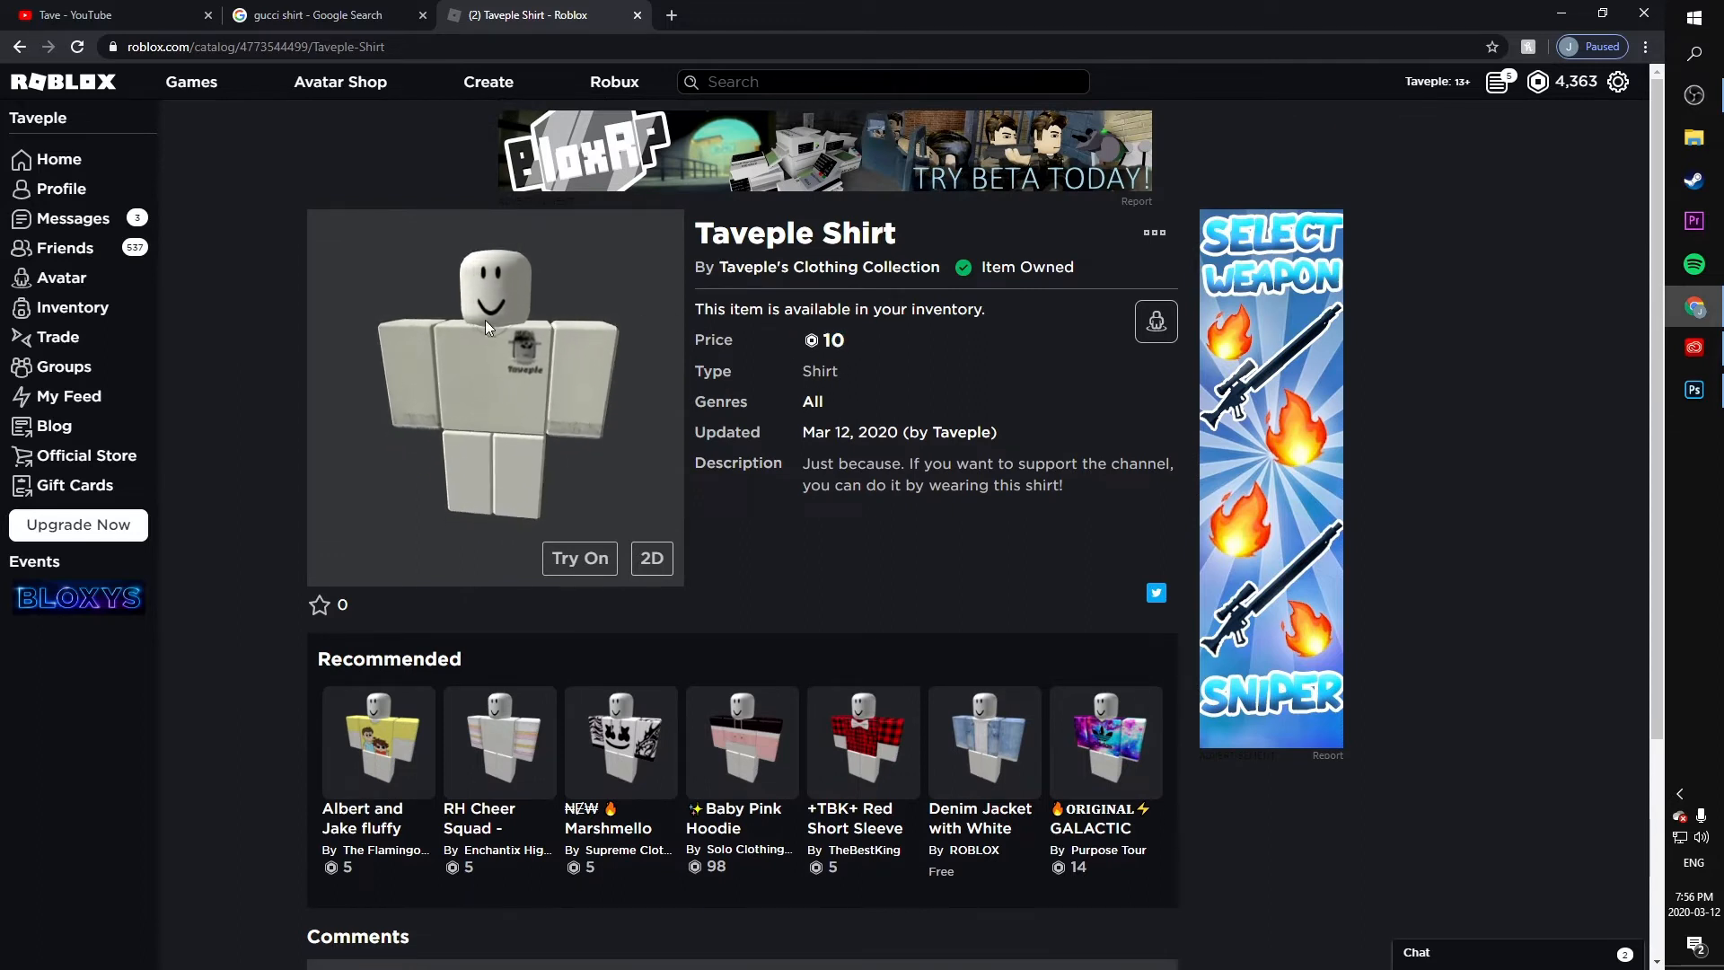
left_click(638, 16)
scroll(622, 507, "up", 5)
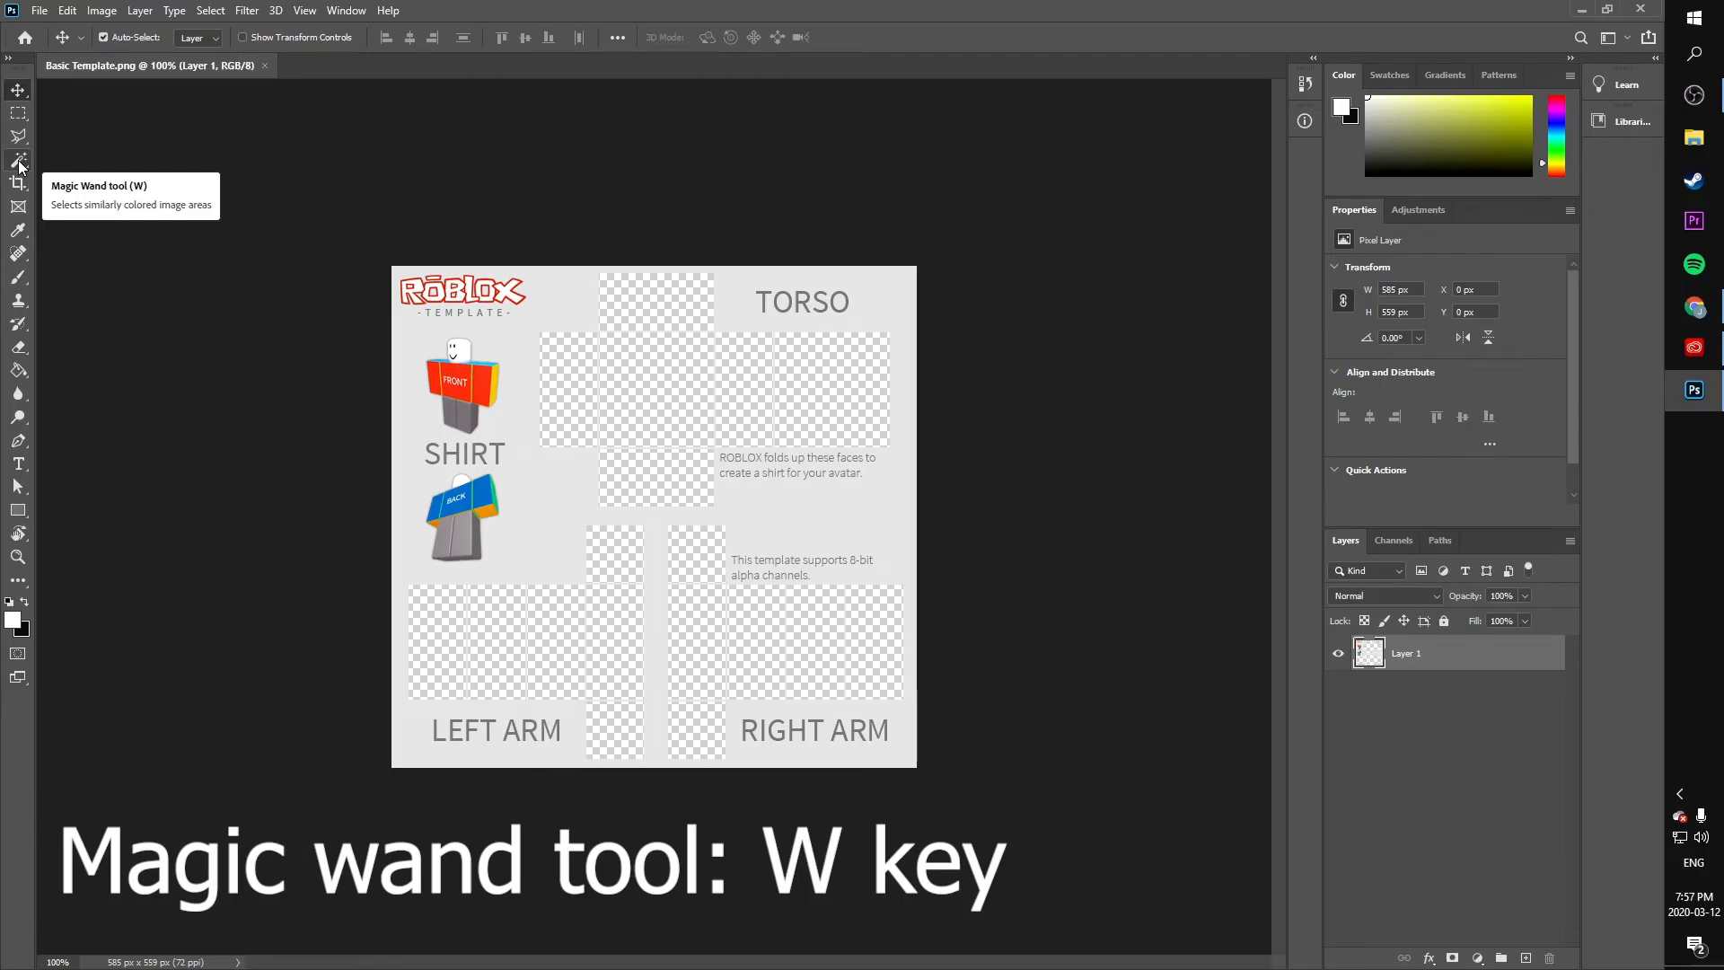
- Select the template's light grey background with the Magic Wand and brush dark grey over its upper area
left_click(19, 161)
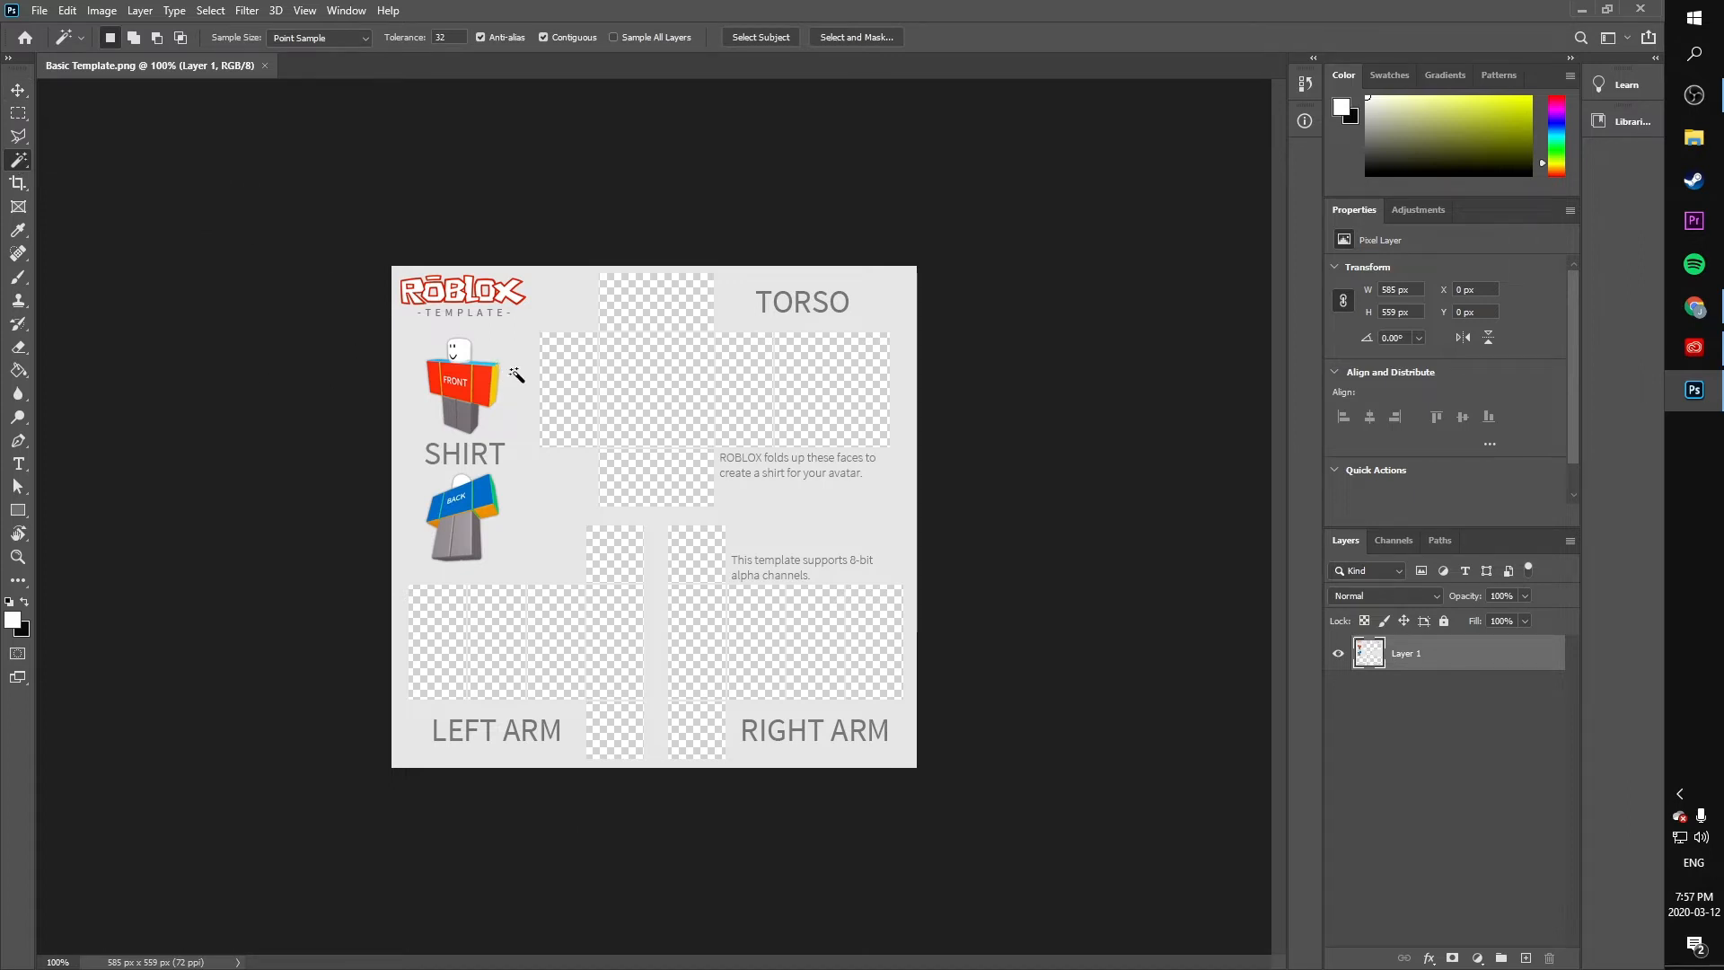
left_click(514, 372)
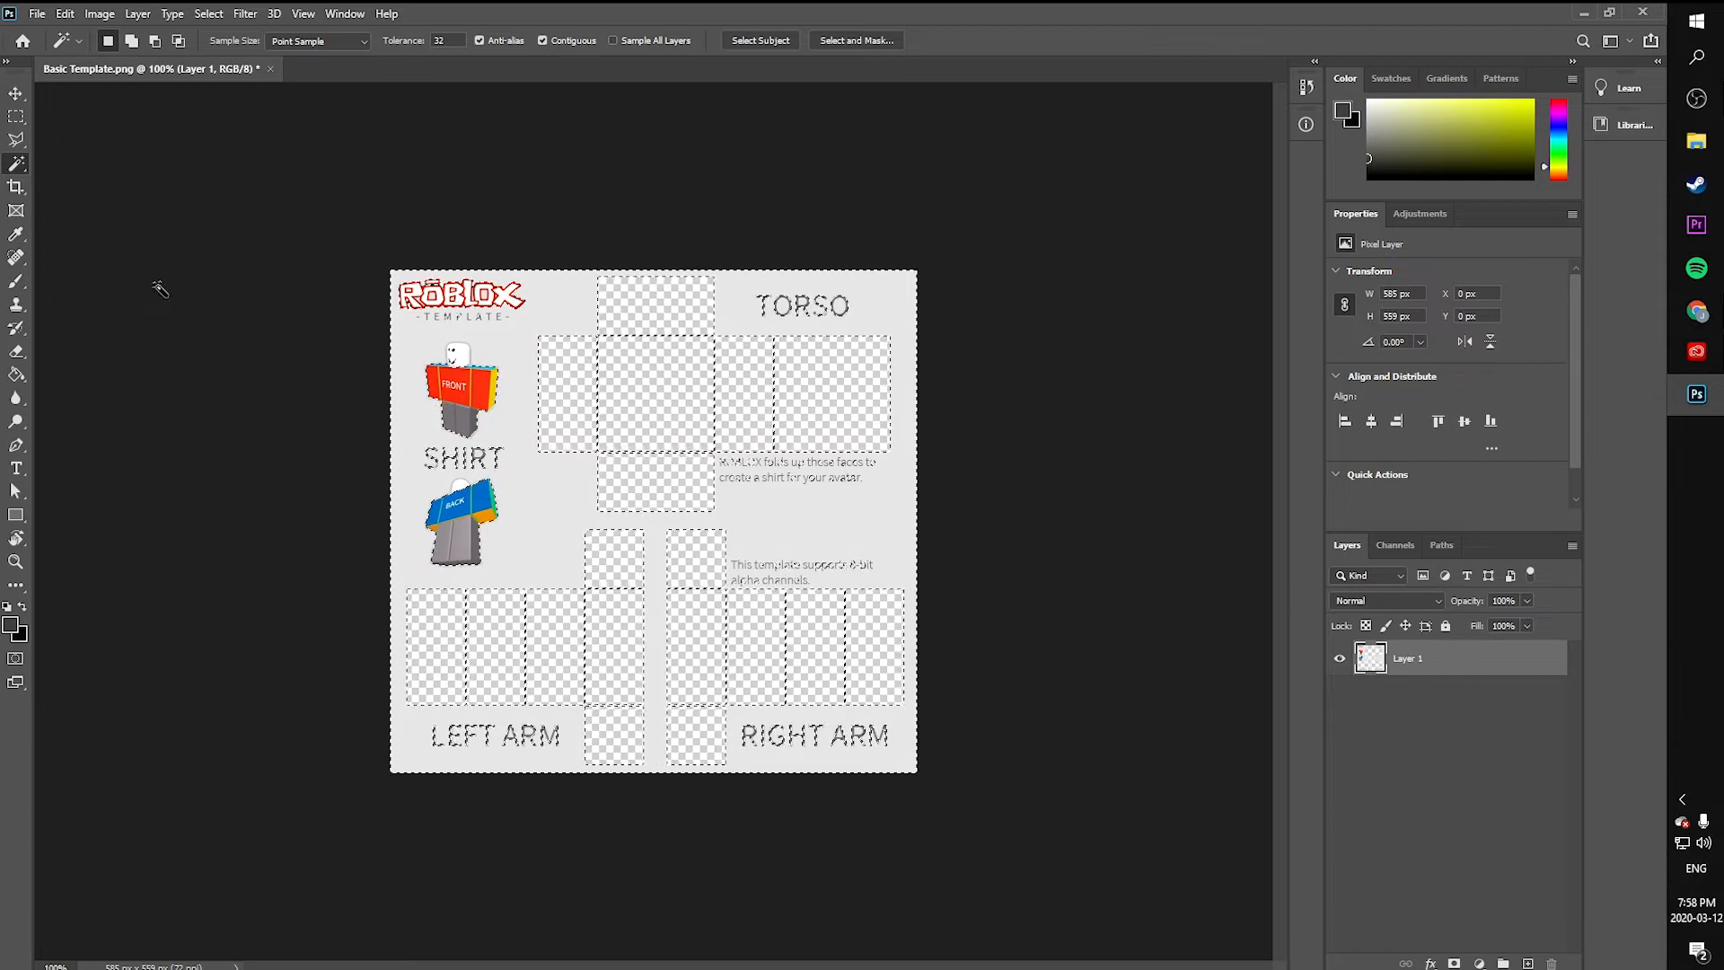
left_click(17, 281)
mouse_move(440, 352)
left_mouse_down()
mouse_move(763, 318)
mouse_move(781, 300)
left_mouse_up()
mouse_move(1007, 286)
left_mouse_down()
mouse_move(185, 239)
mouse_move(787, 299)
left_mouse_up()
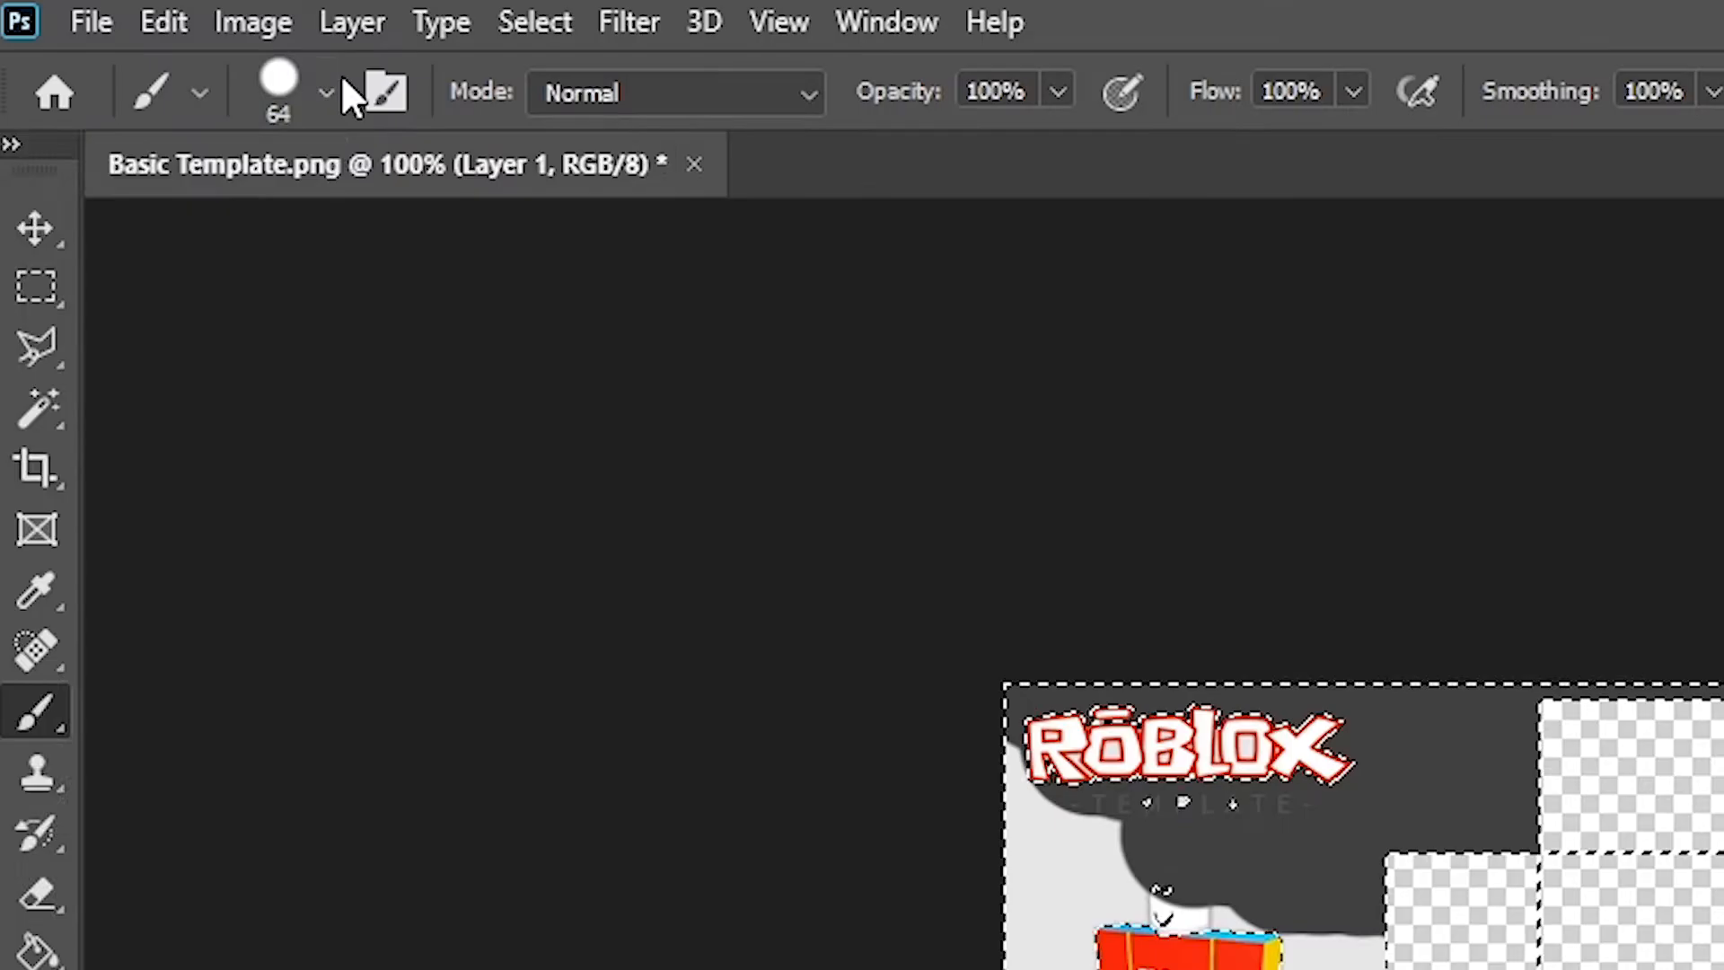
- Set the brush size to 5000 px and paint the whole selected background dark grey
left_click(129, 40)
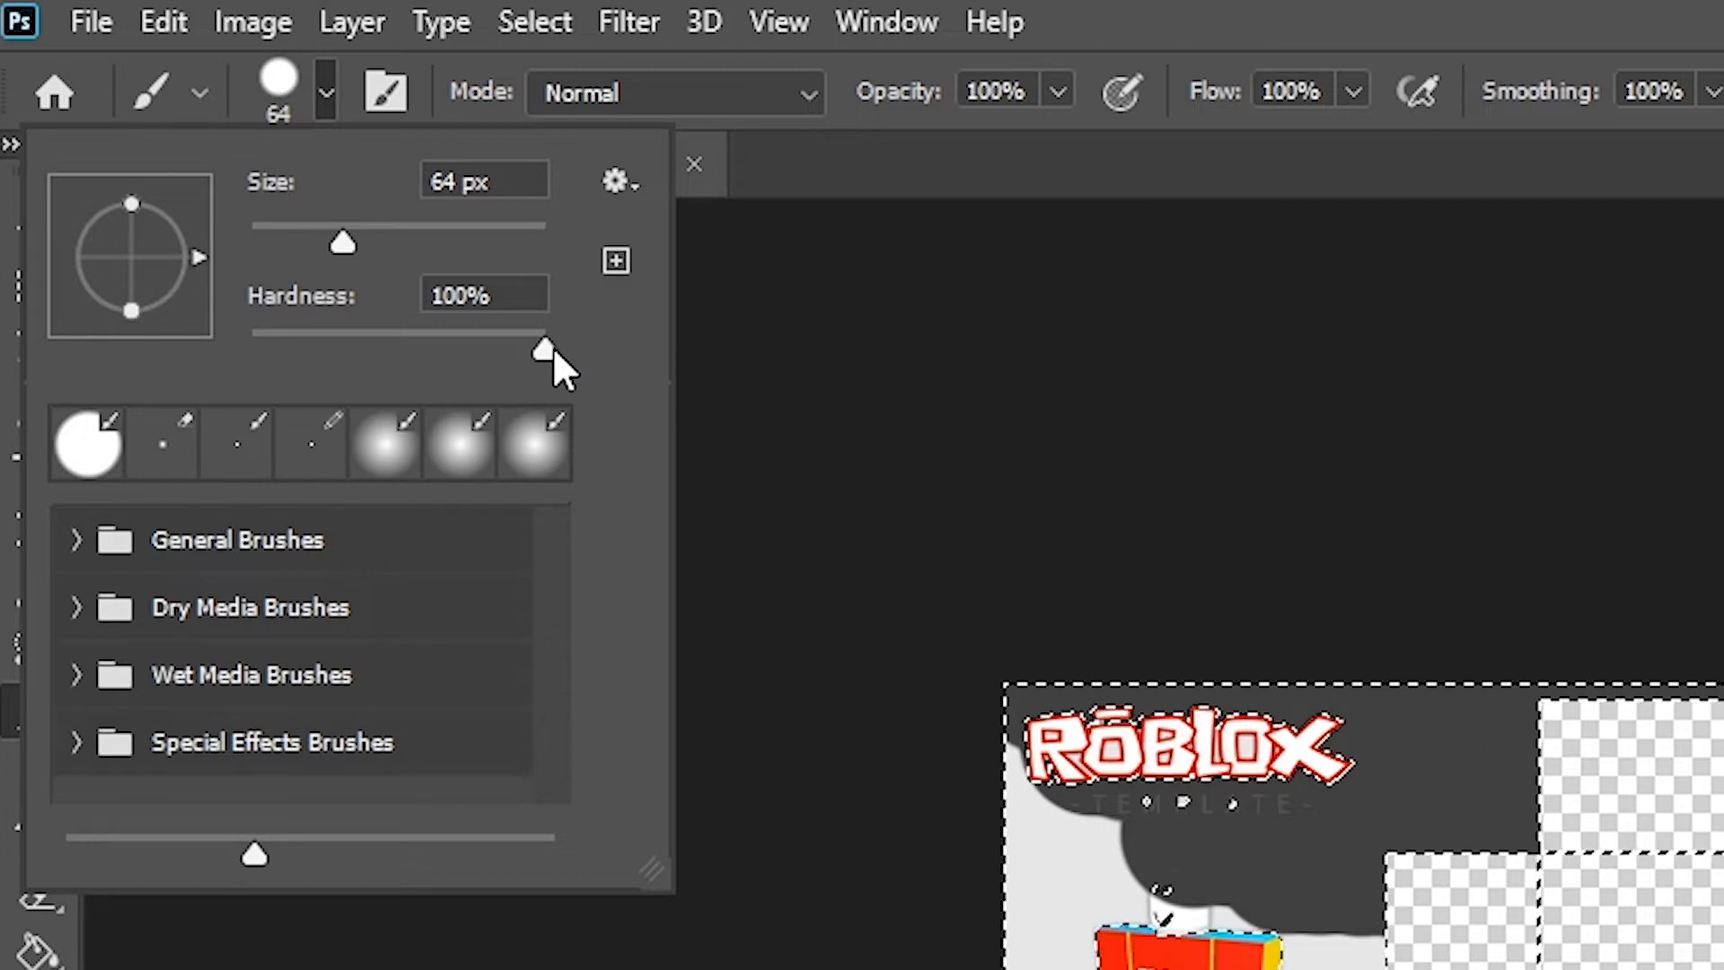
left_click_drag(337, 243, 685, 269)
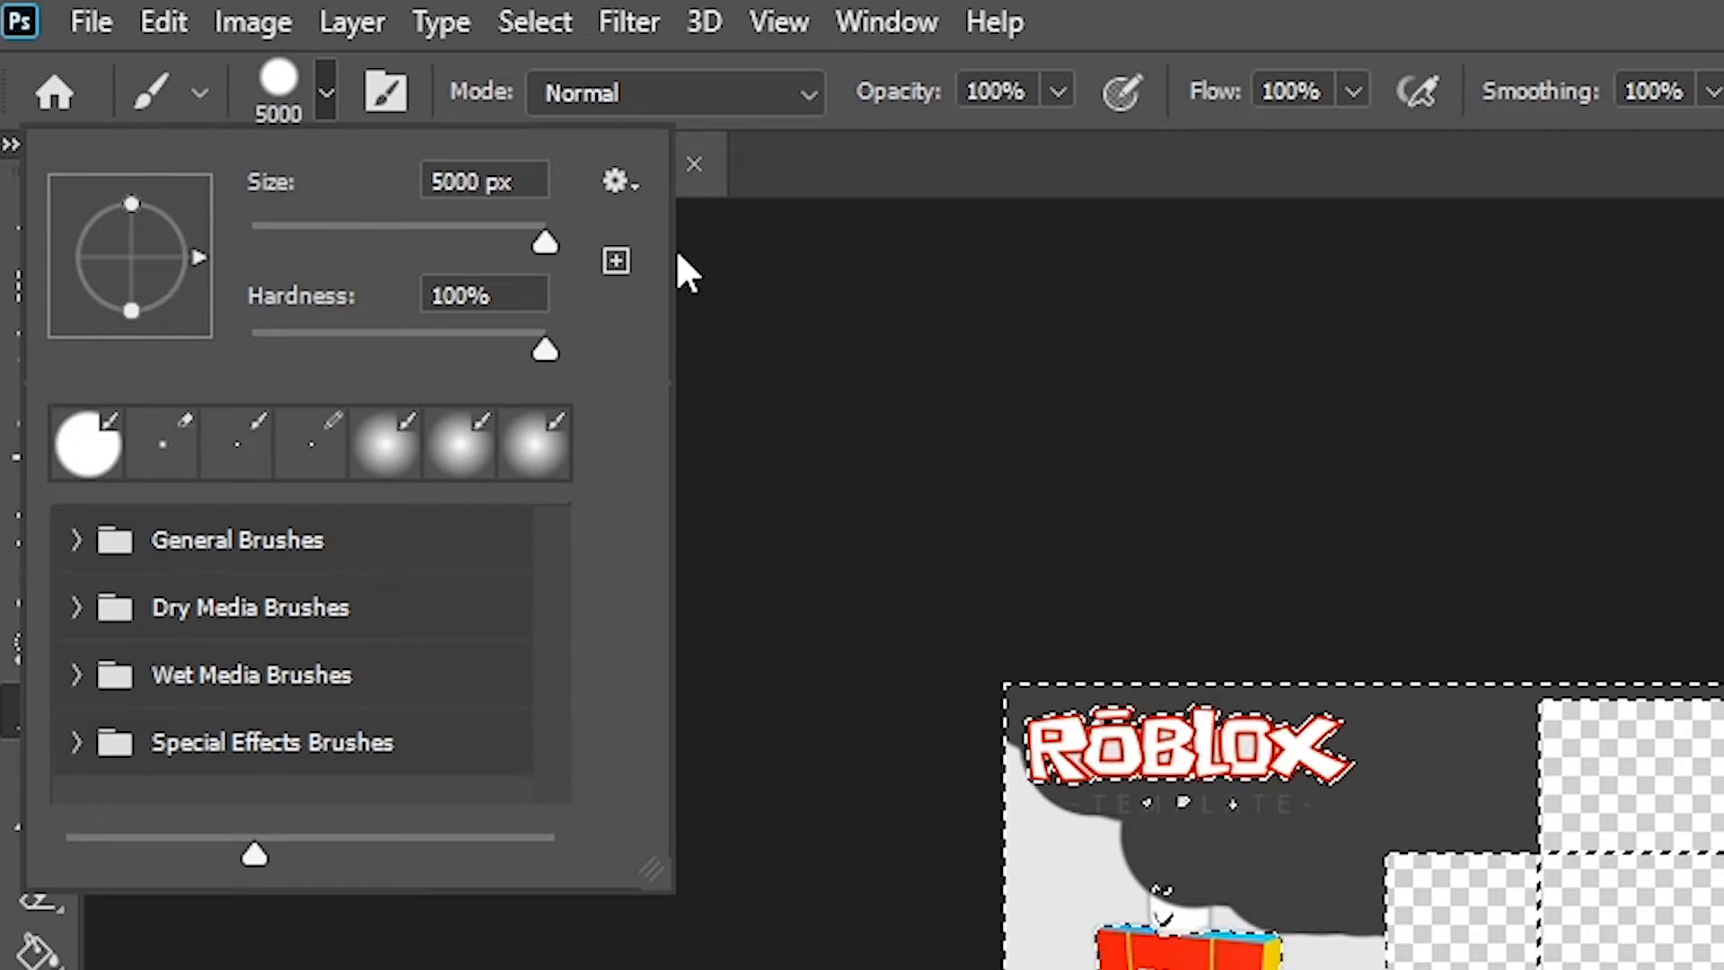
left_click(1382, 779)
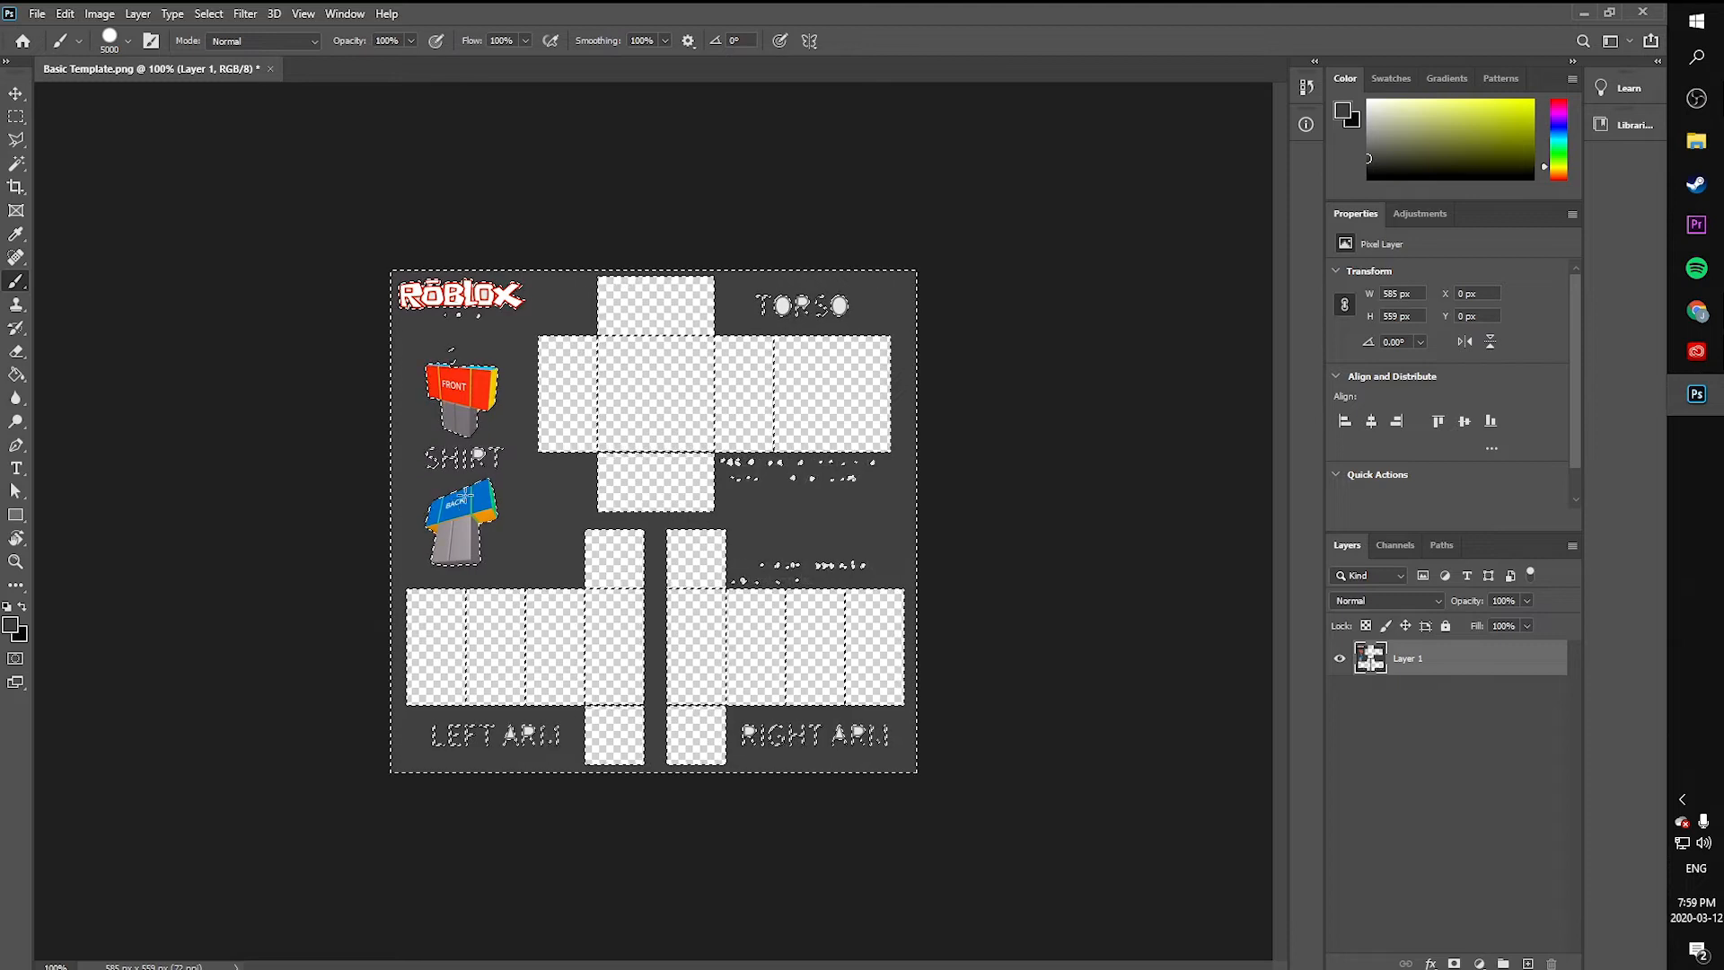
- Deselect the template background using the Rectangular Marquee tool
left_click(16, 93)
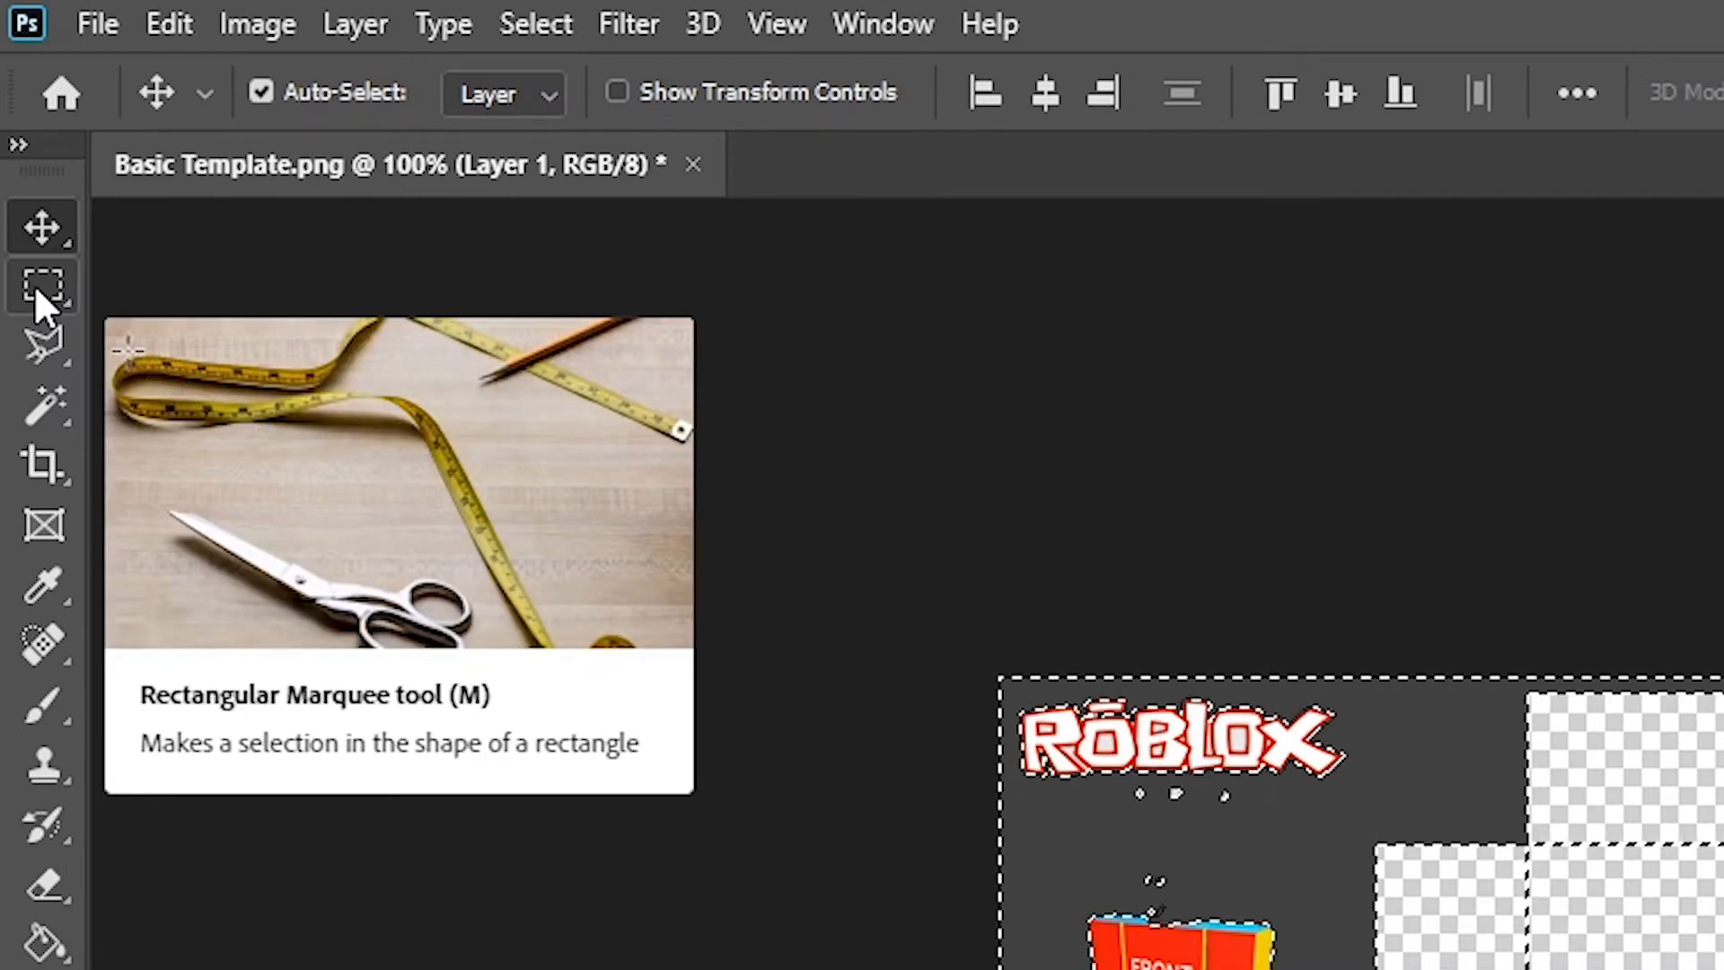
left_click(40, 287)
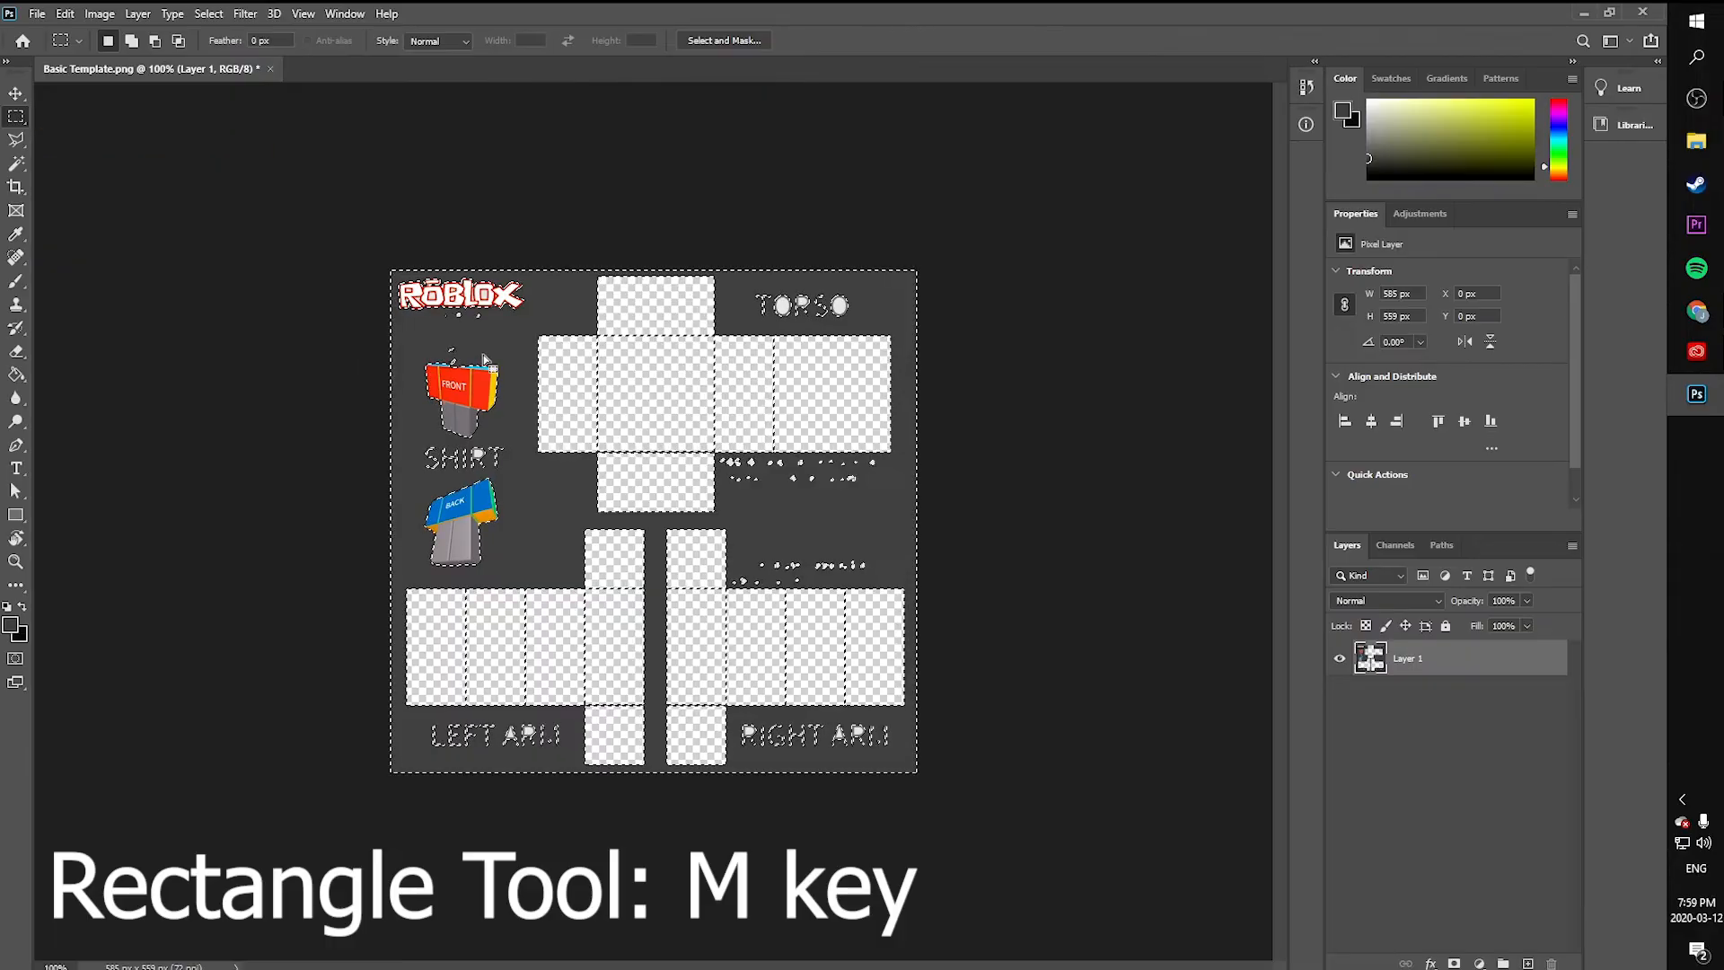
right_click(505, 346)
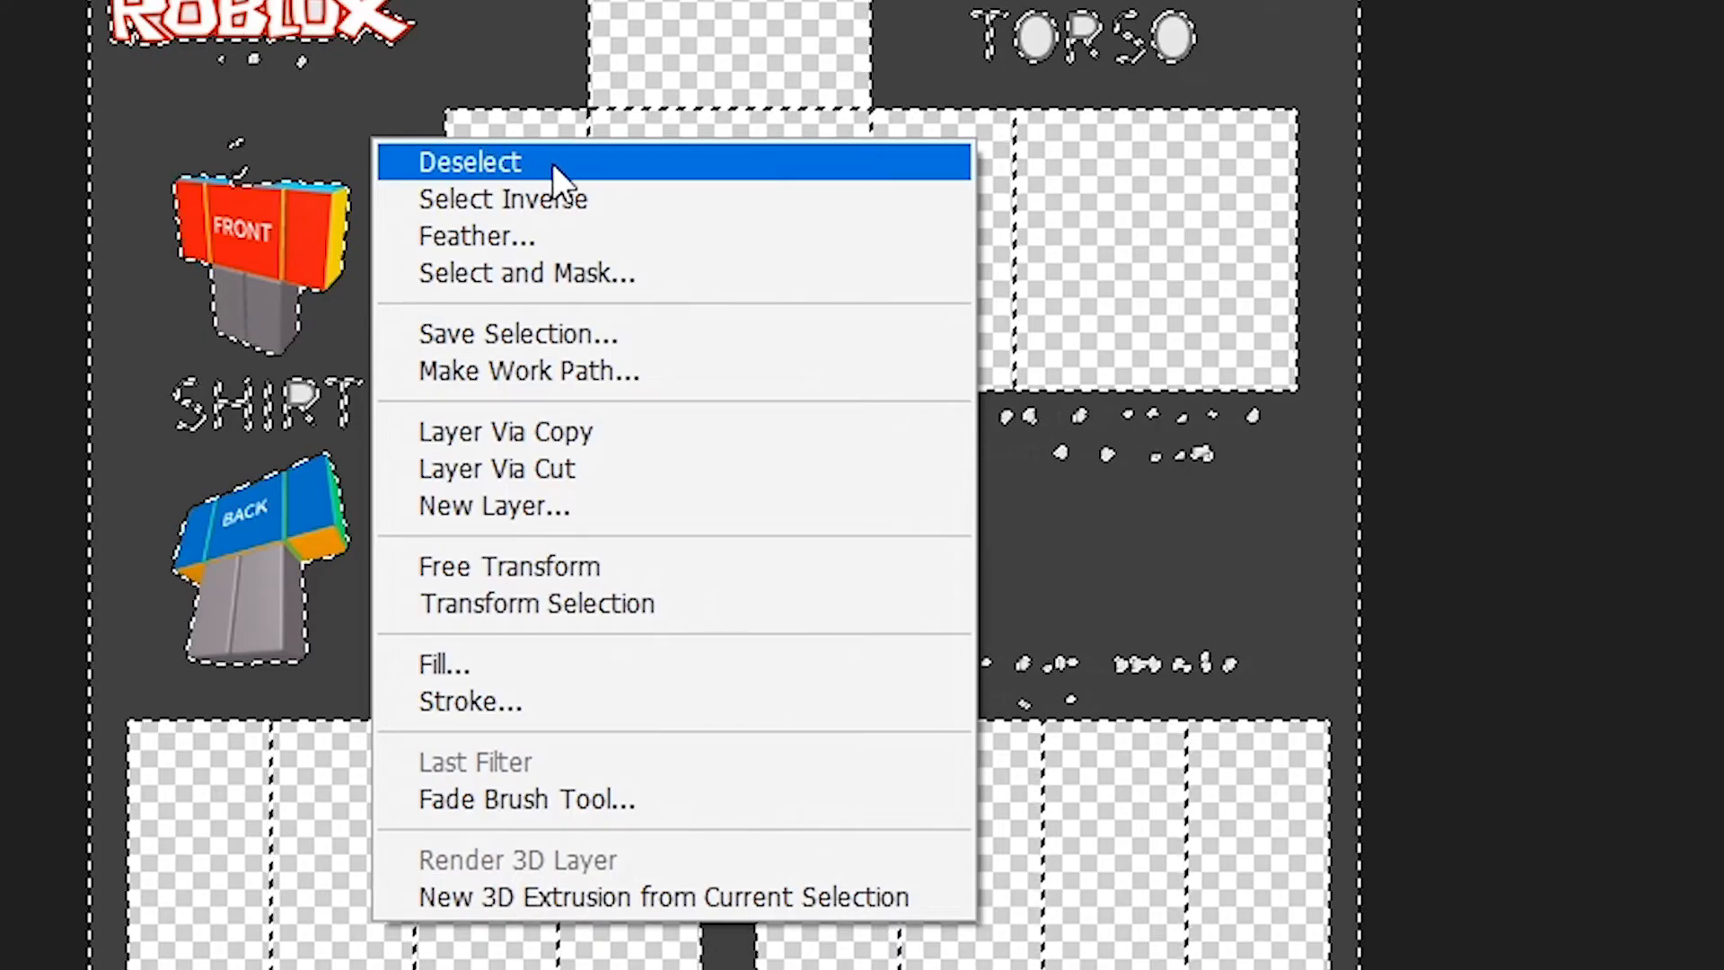
left_click(531, 162)
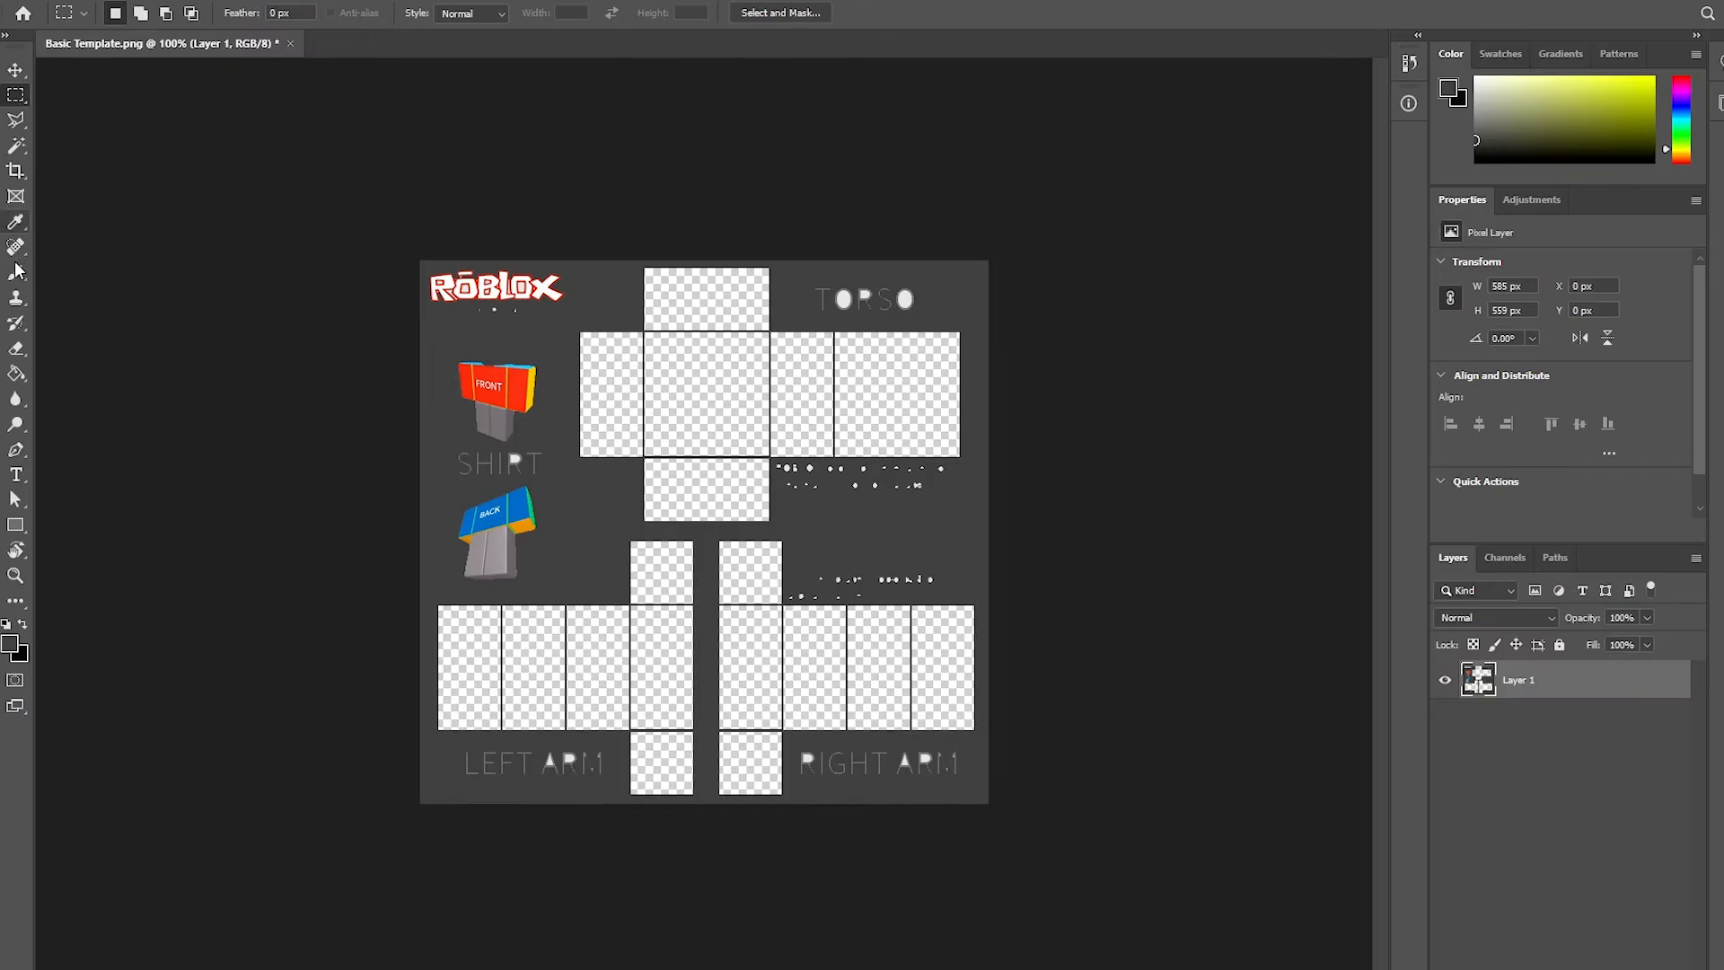
- Shrink the brush and paint dark grey over the Roblox logo, the front and back figures and the SHIRT label
left_click(18, 272)
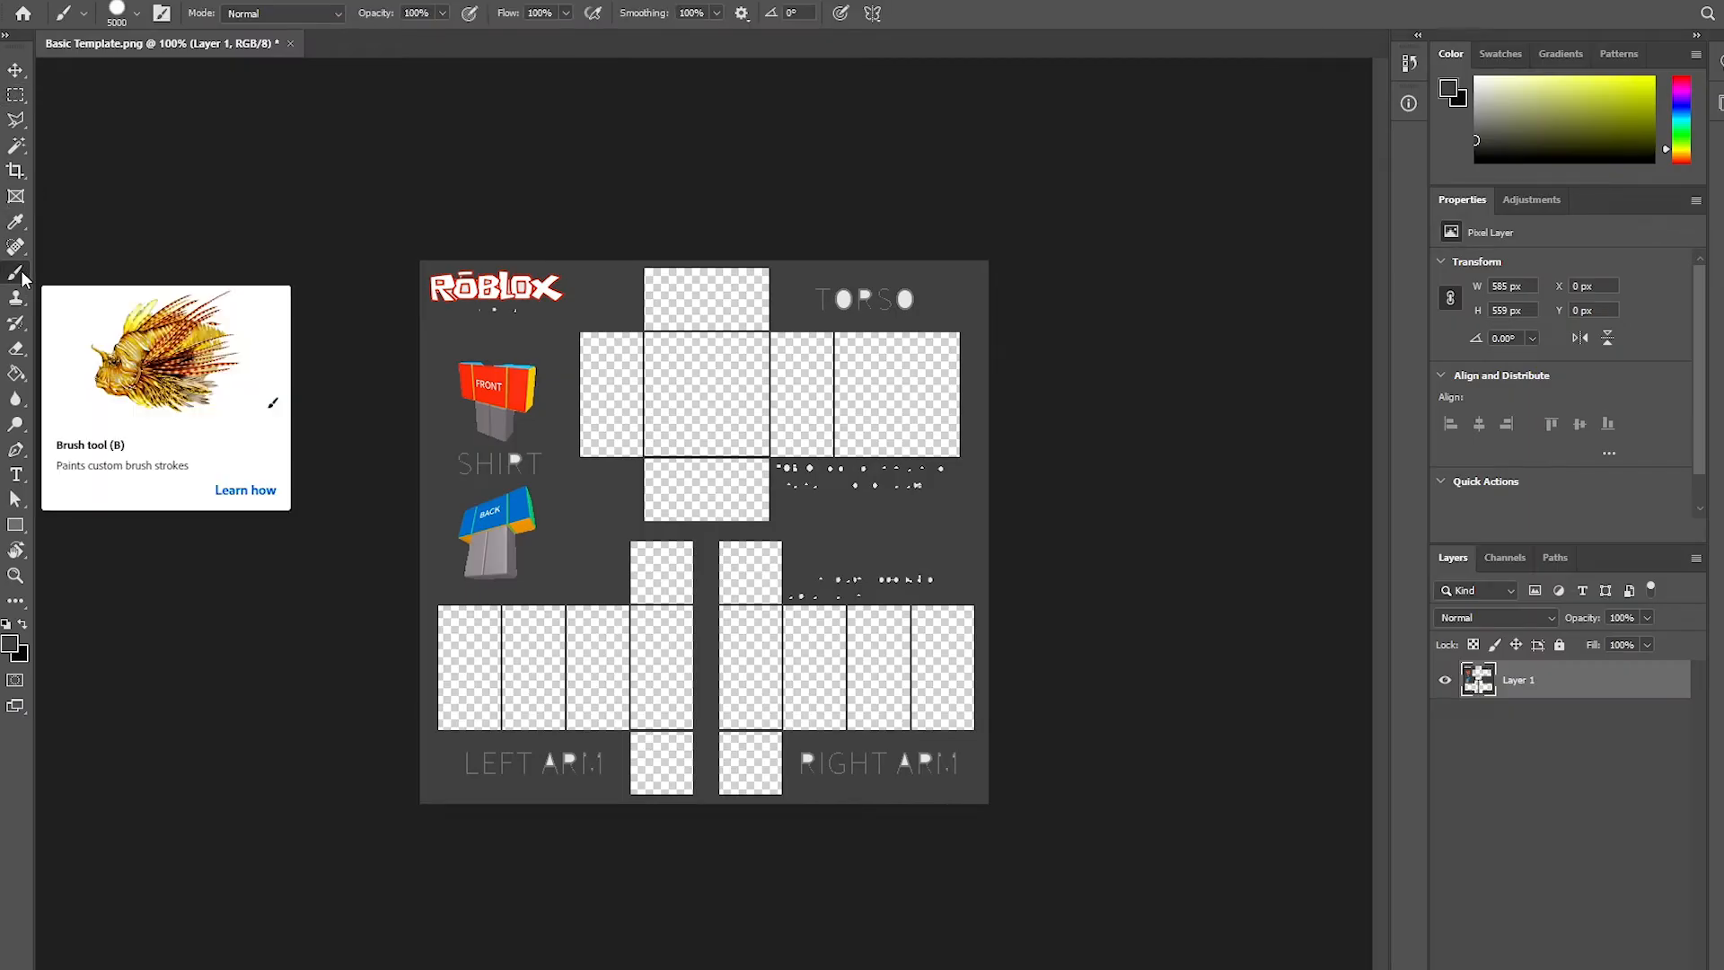
left_click(136, 14)
left_click_drag(228, 76, 174, 77)
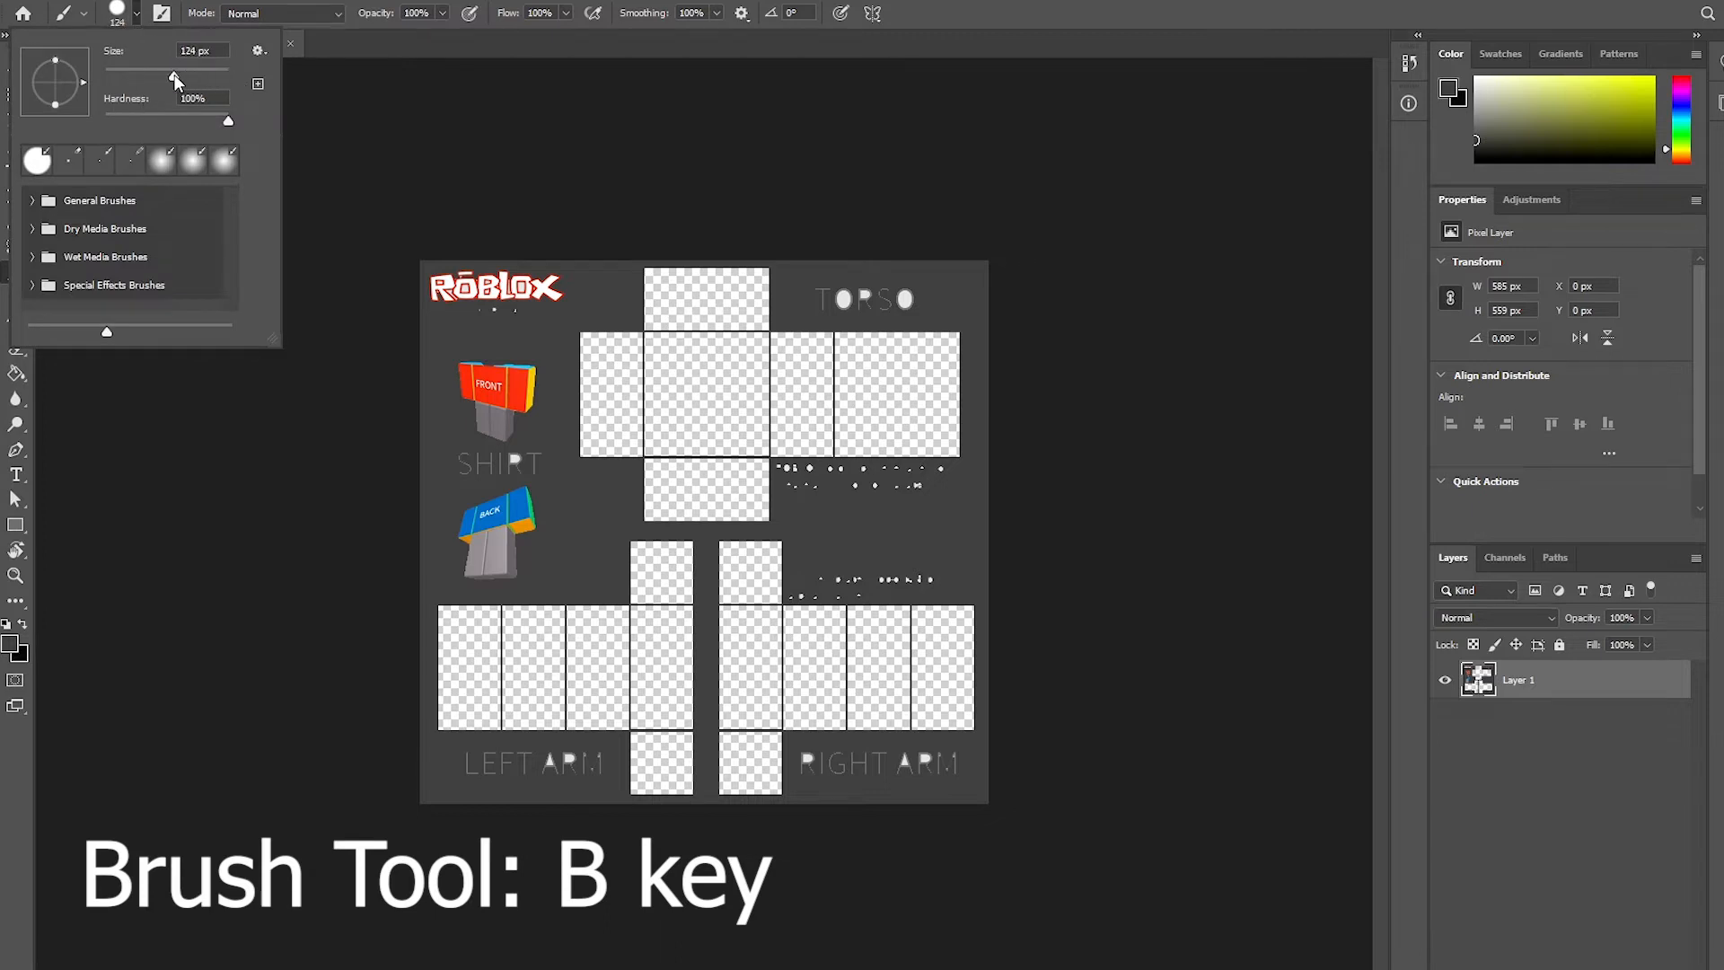
mouse_move(439, 304)
left_mouse_down()
mouse_move(442, 267)
mouse_move(427, 282)
mouse_move(576, 292)
mouse_move(498, 267)
mouse_move(466, 321)
mouse_move(465, 423)
mouse_move(504, 410)
mouse_move(525, 328)
mouse_move(526, 427)
mouse_move(494, 507)
mouse_move(471, 388)
mouse_move(482, 521)
mouse_move(527, 533)
mouse_move(478, 541)
left_mouse_up()
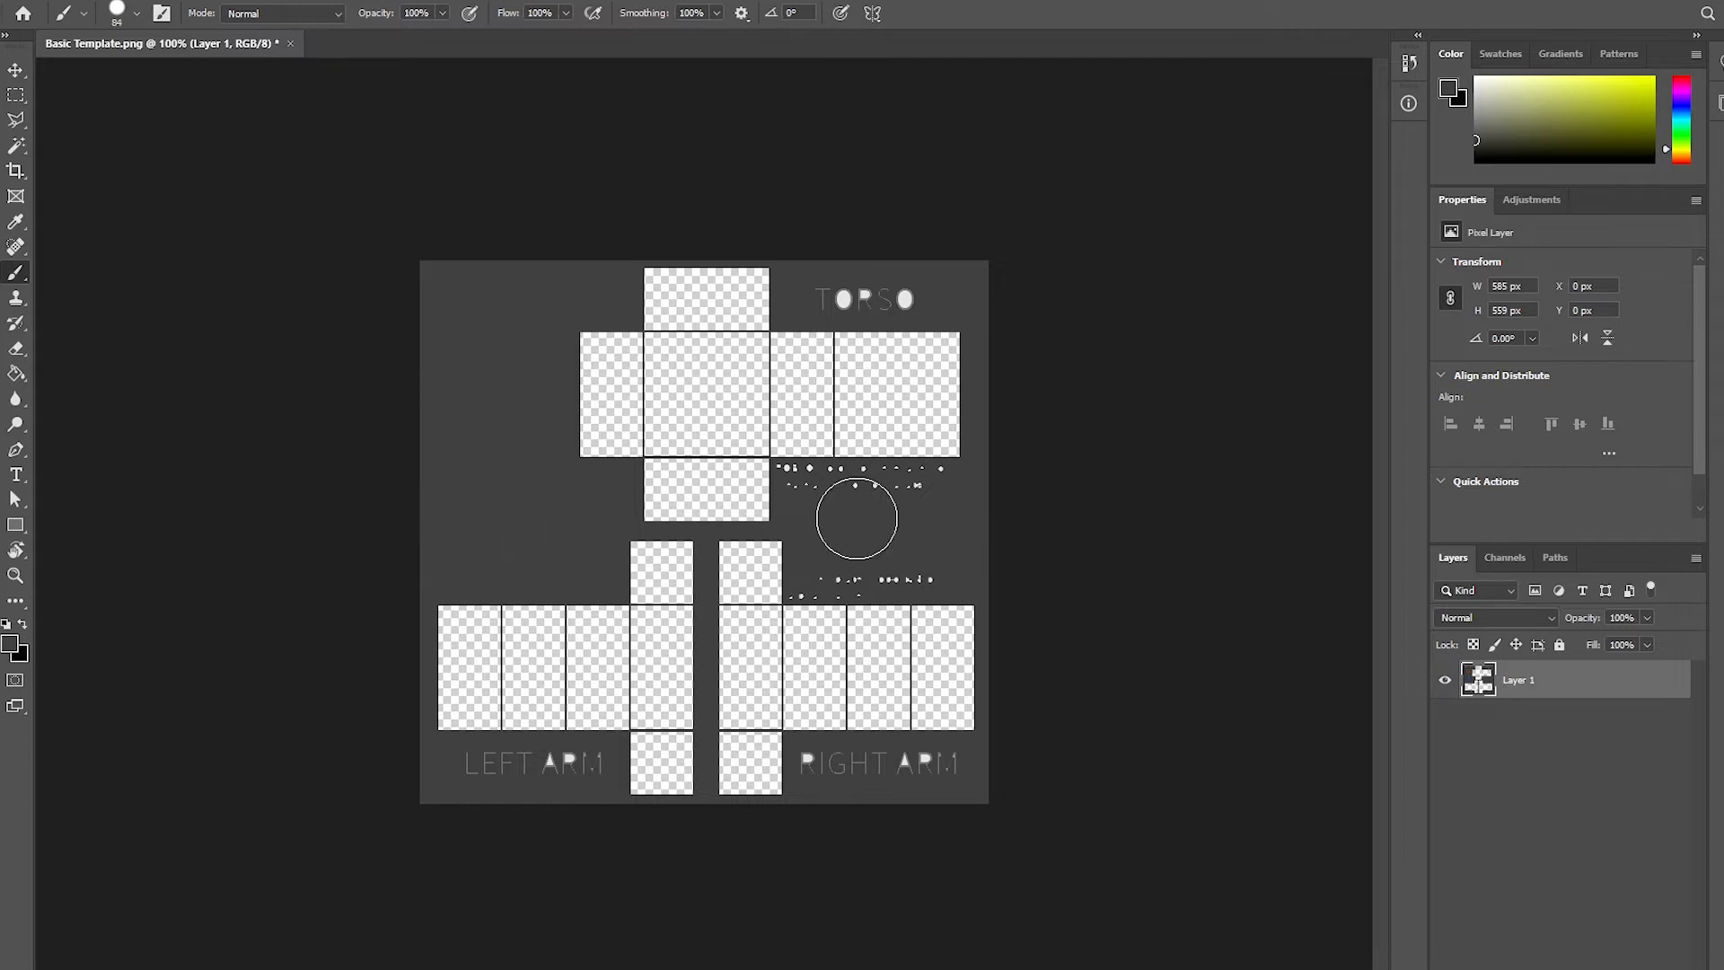
- Paint dark grey over the note text below the torso and the TORSO, RIGHT ARM and LEFT ARM labels
left_click_drag(856, 518, 927, 504)
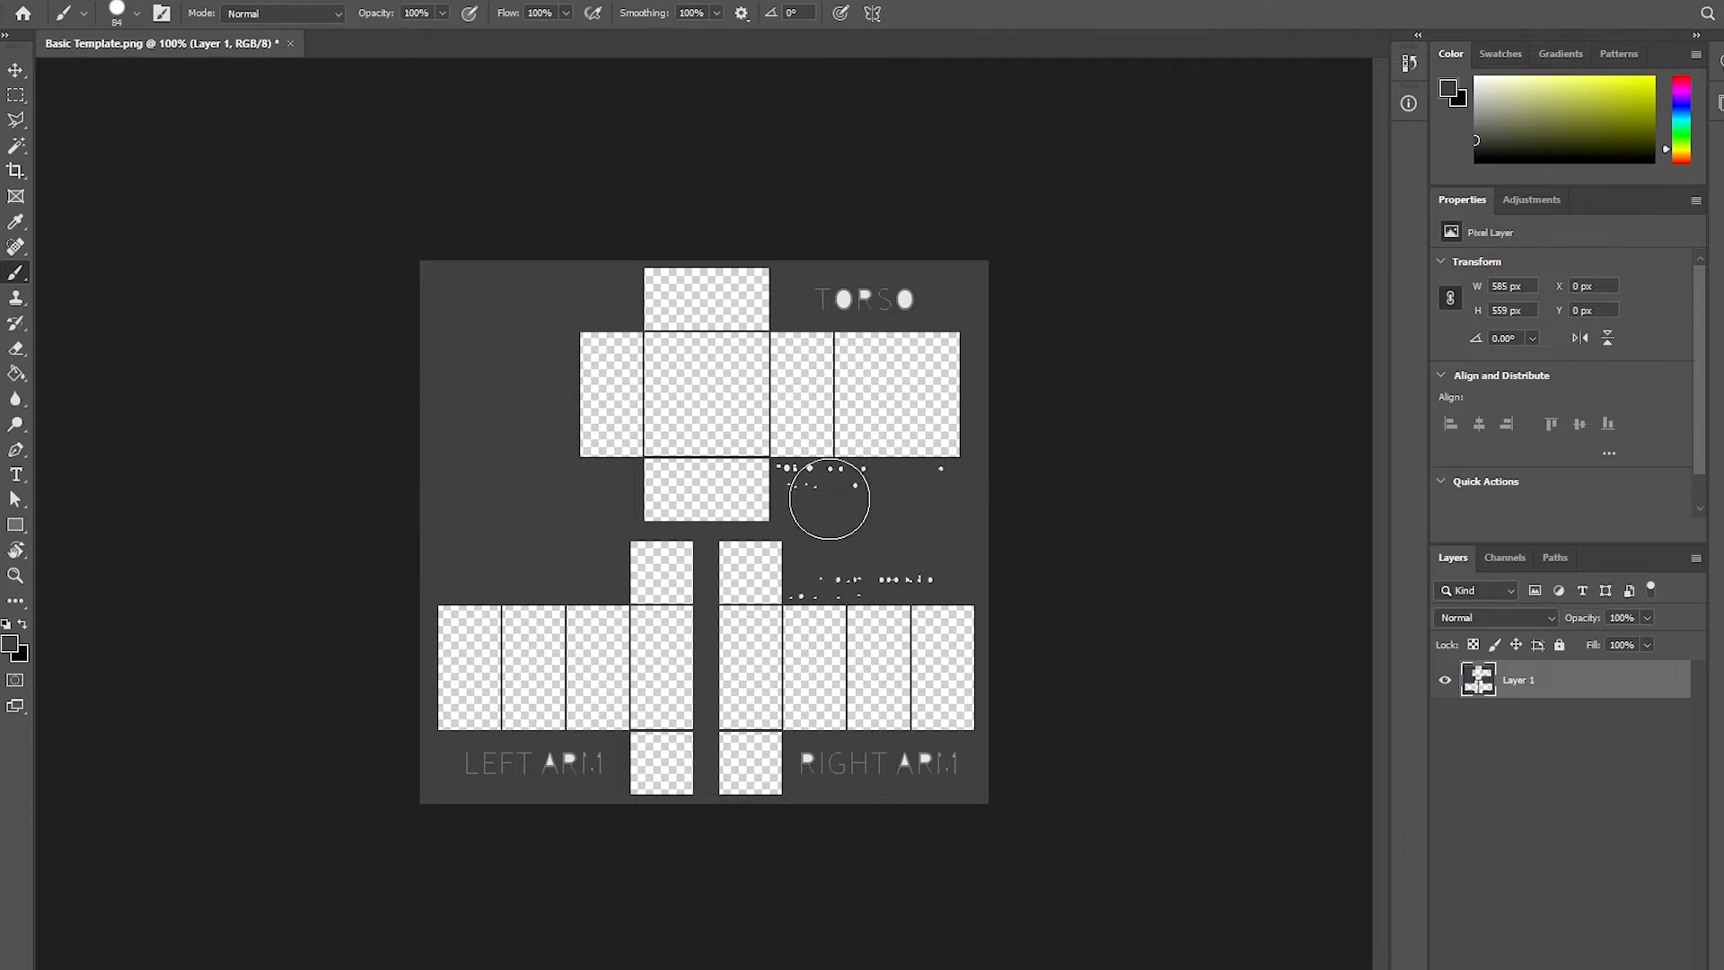
mouse_move(812, 496)
left_mouse_down()
mouse_move(939, 503)
mouse_move(917, 546)
mouse_move(861, 557)
left_mouse_up()
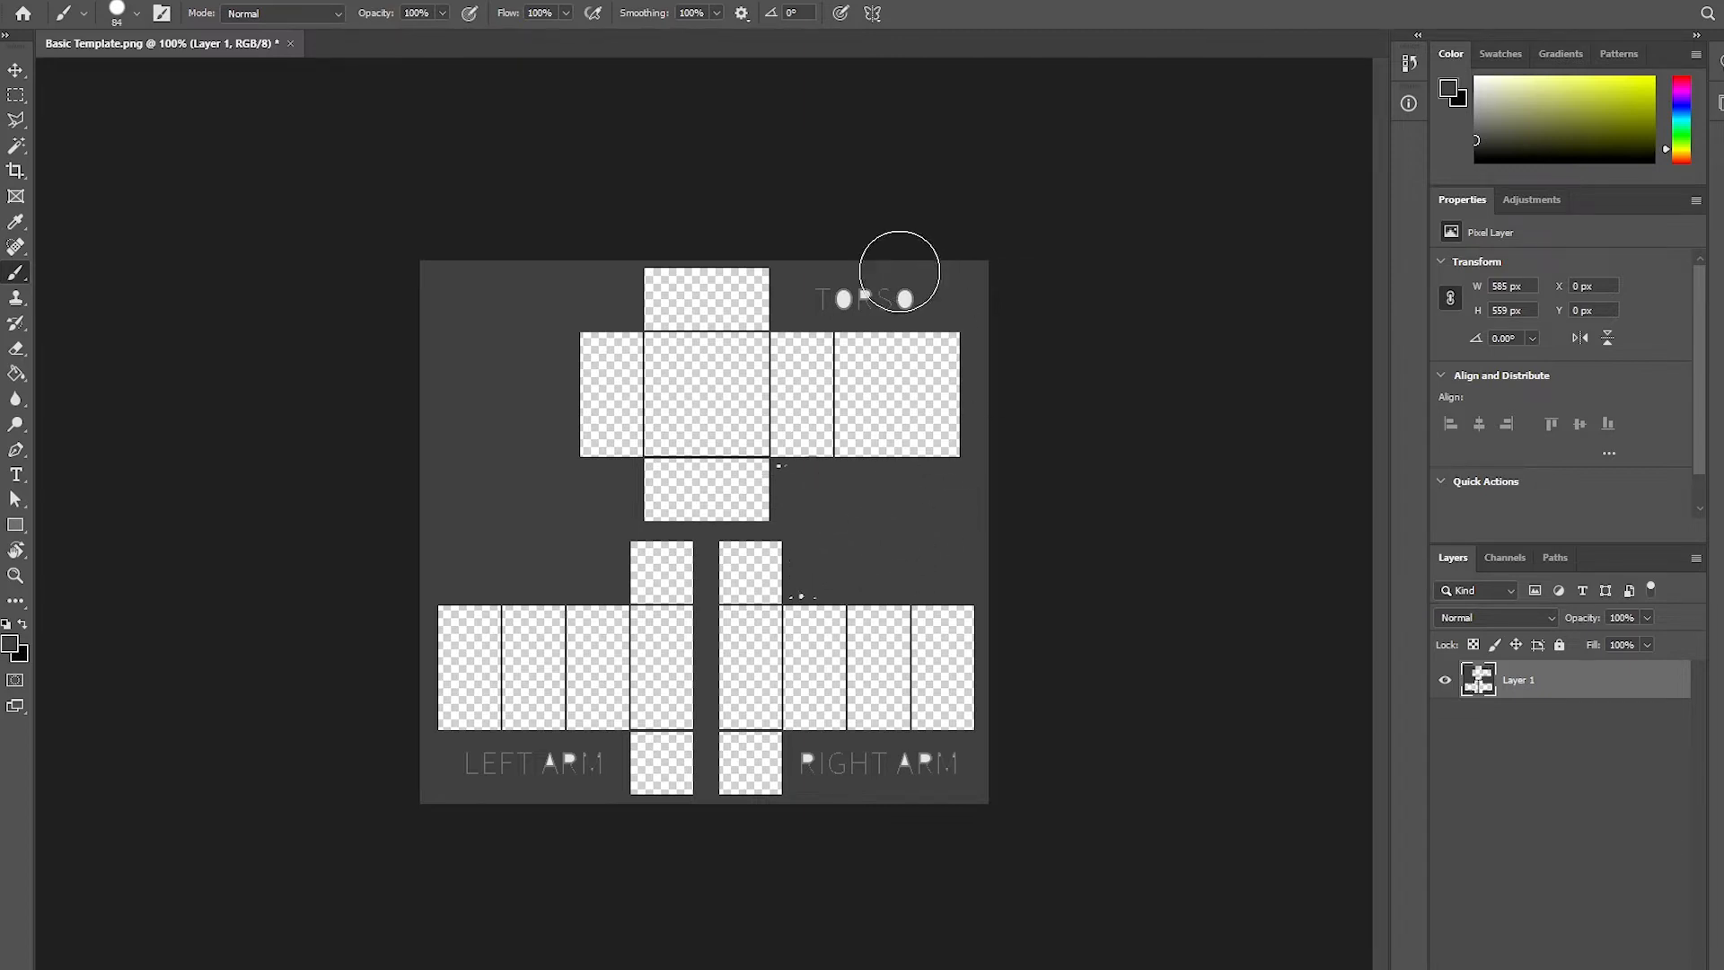
left_click_drag(898, 271, 838, 275)
left_click_drag(977, 789, 863, 783)
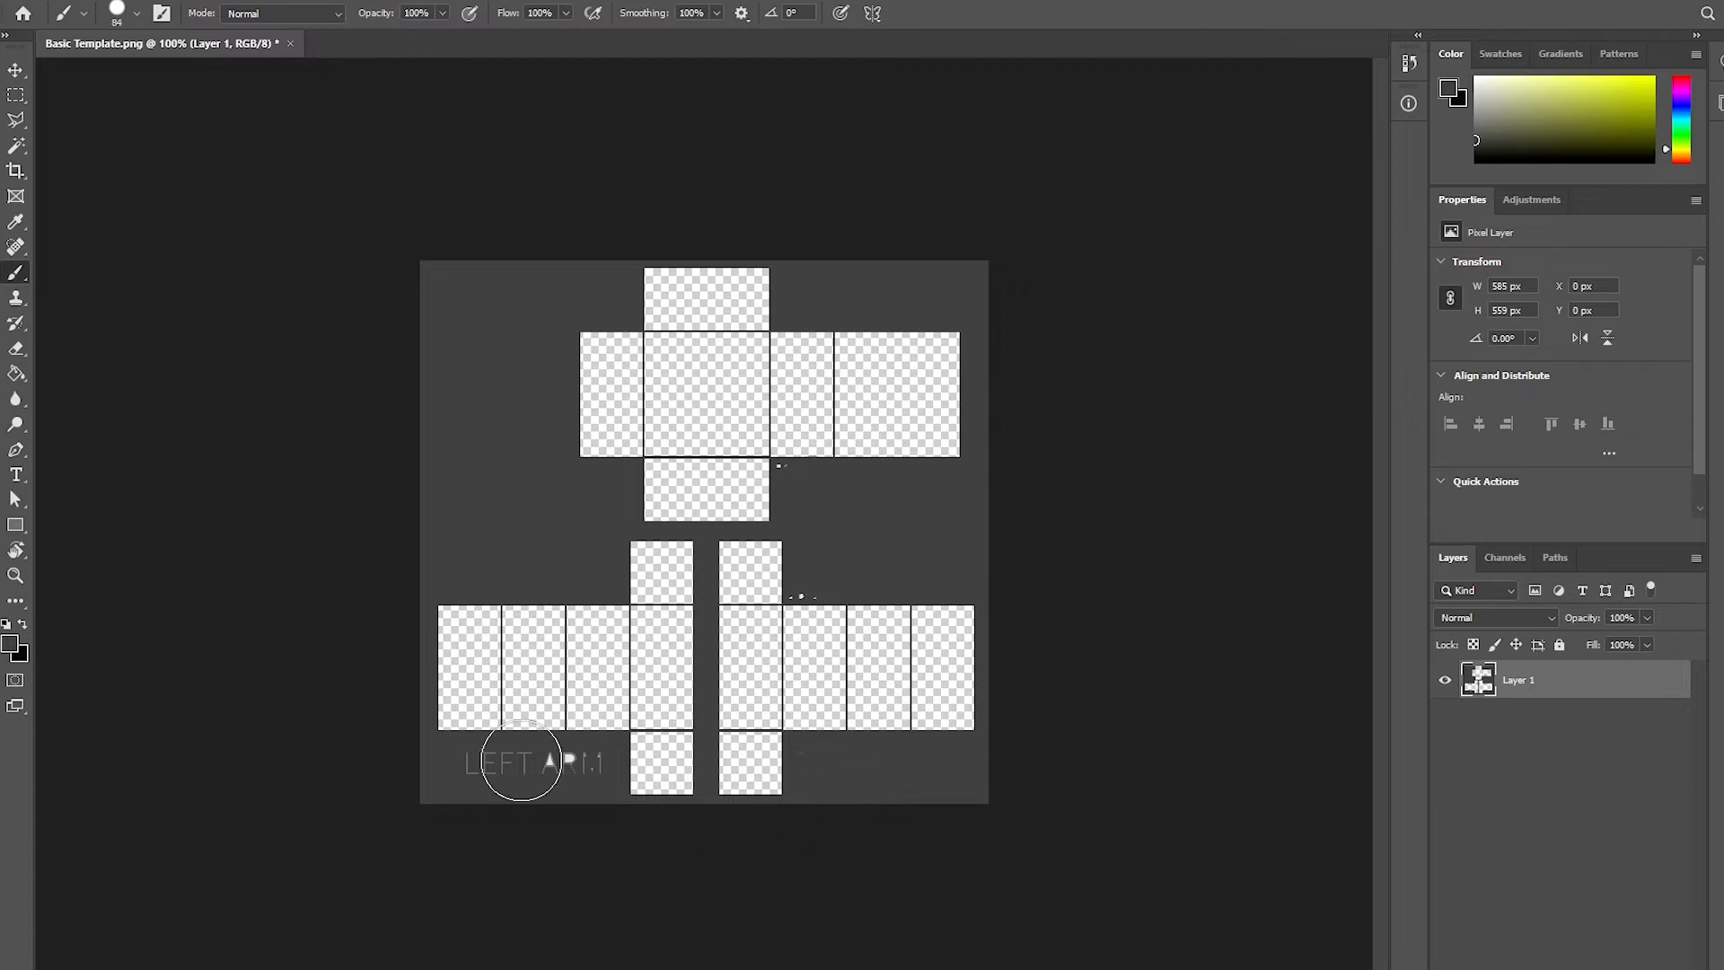
left_click_drag(578, 772, 480, 779)
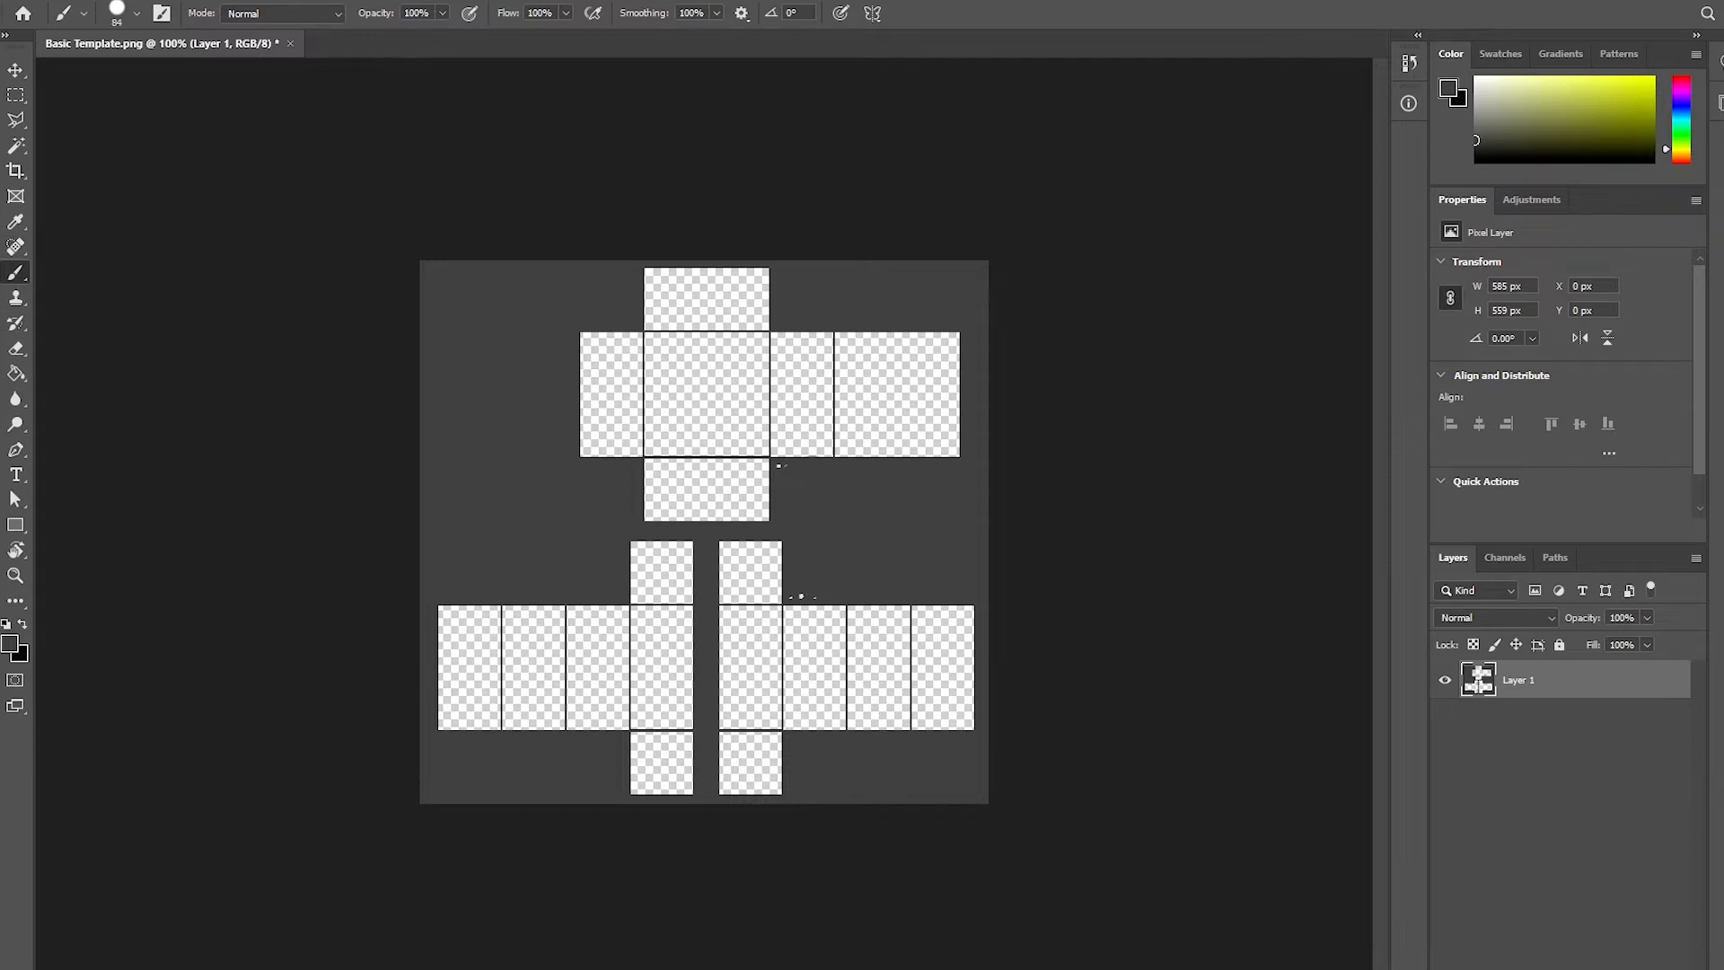
- Set the brush size to 56 px, paint over the specks left above the right arm pieces, and return to the Move tool
left_click(138, 13)
left_click_drag(154, 77, 138, 78)
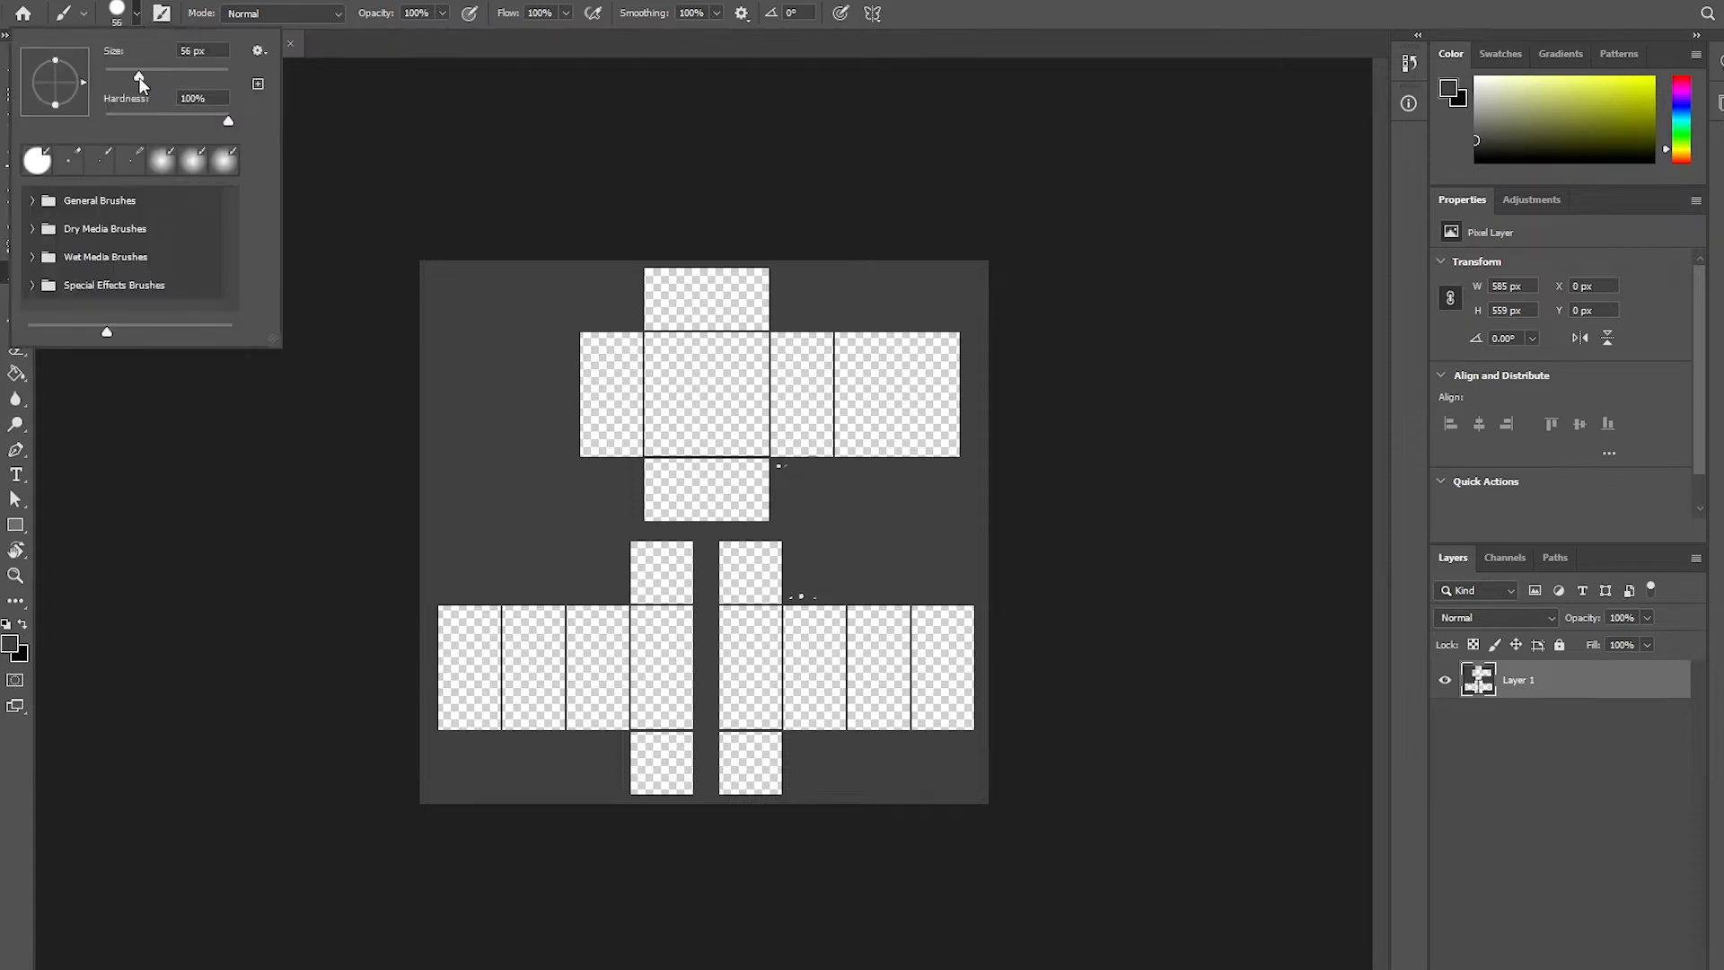
left_click(813, 575)
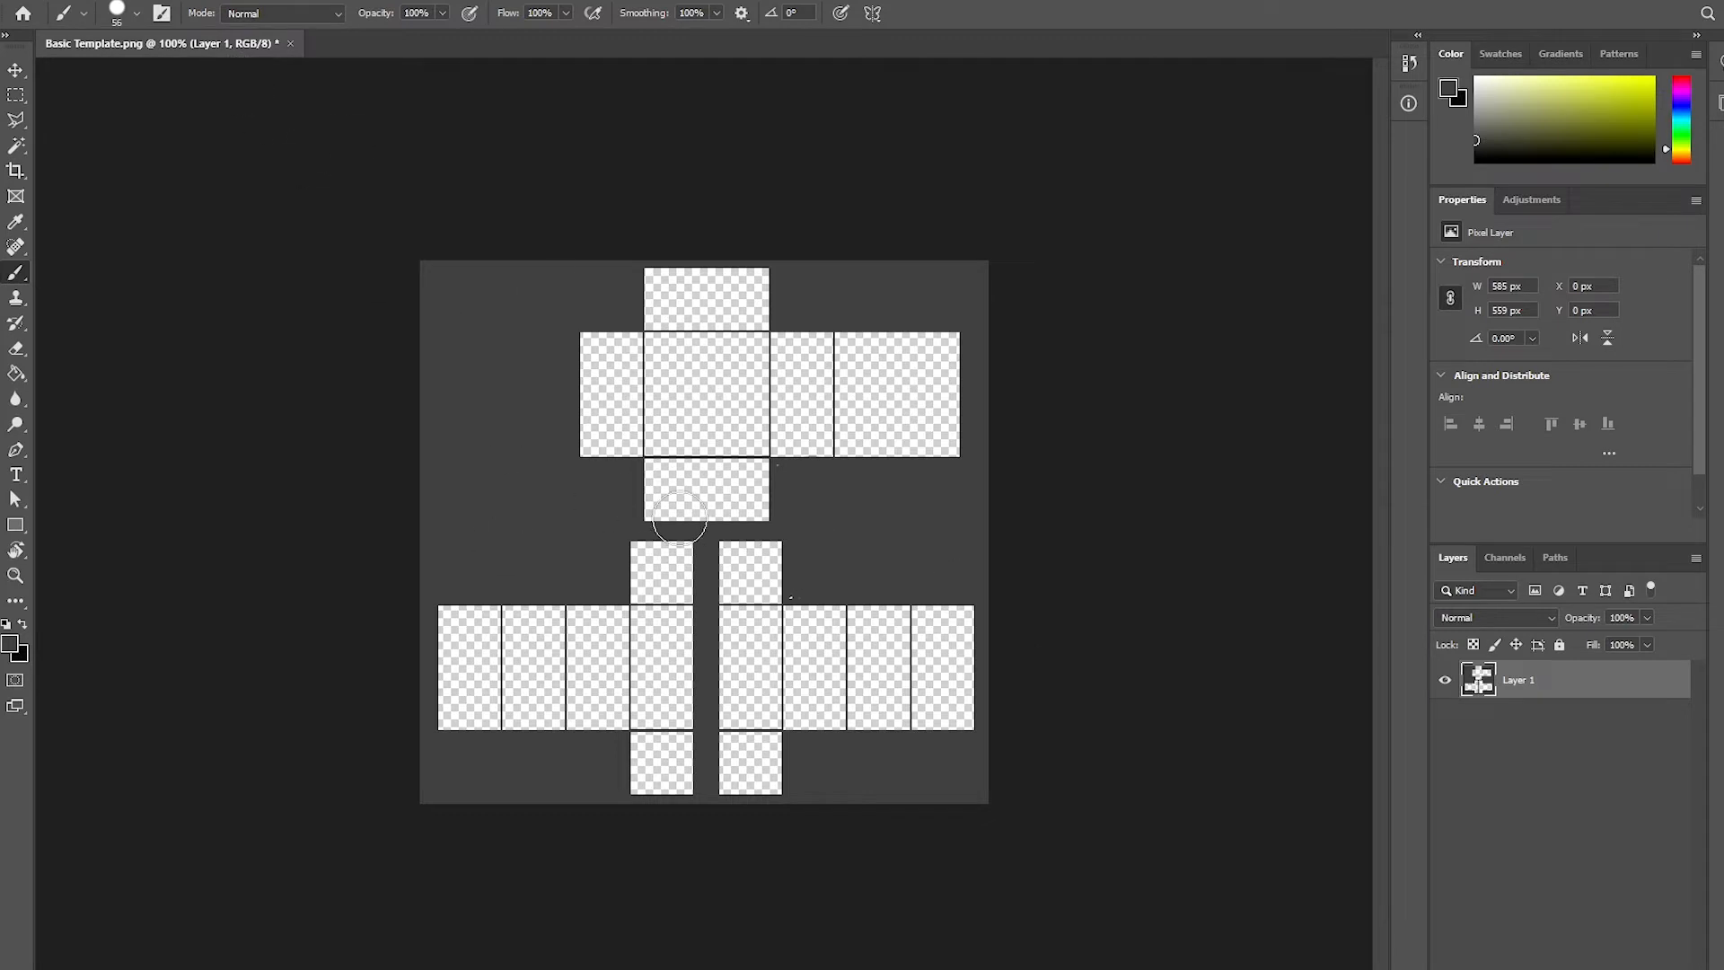
left_click(16, 70)
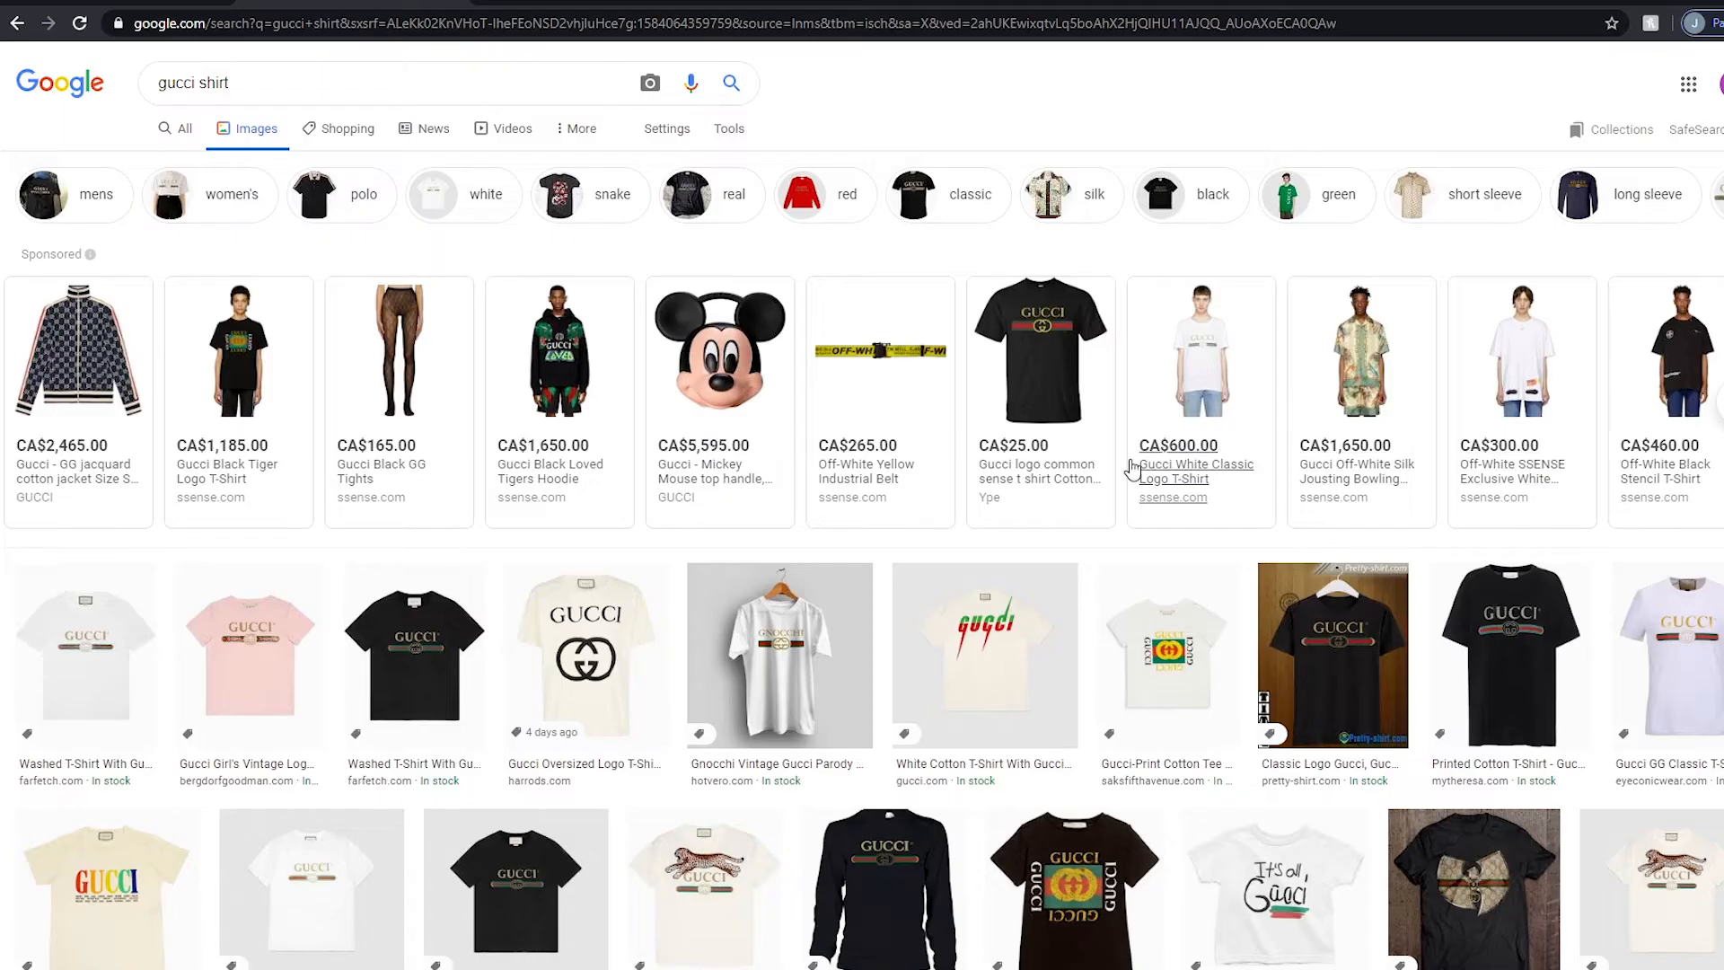
- Copy the white Peppa Pig Gucci sweatshirt image from the search results and paste it into the shirt template in Photoshop
scroll(765, 525, "down", 7)
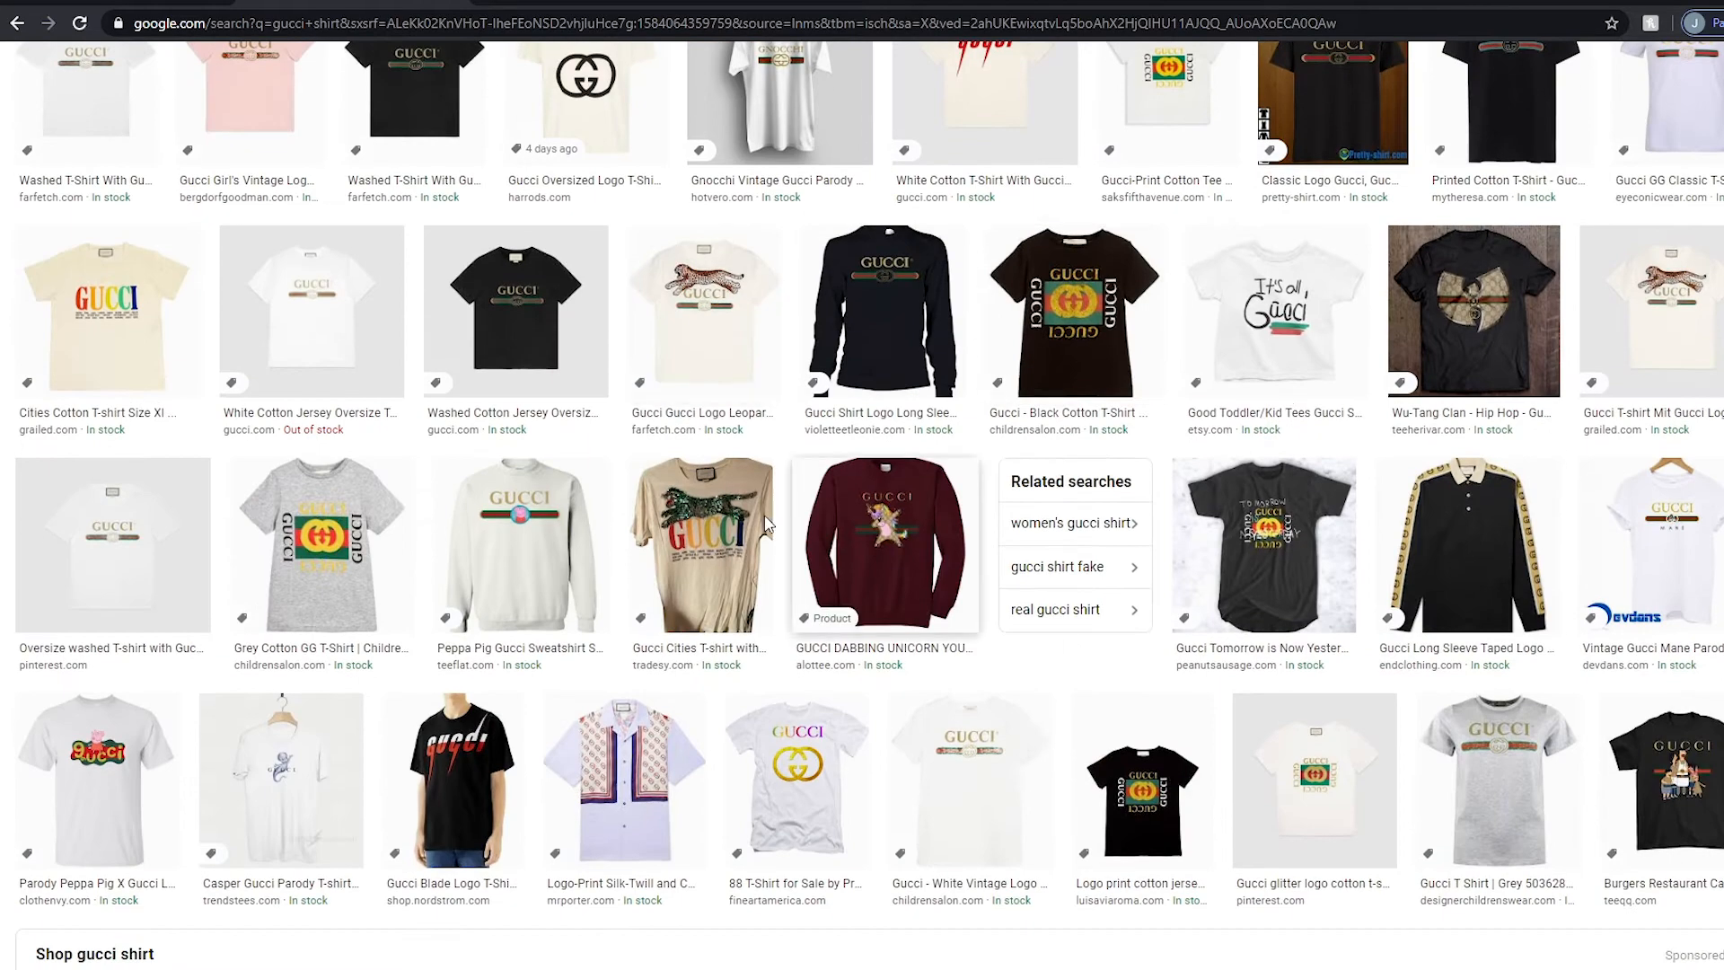
scroll(766, 526, "down", 4)
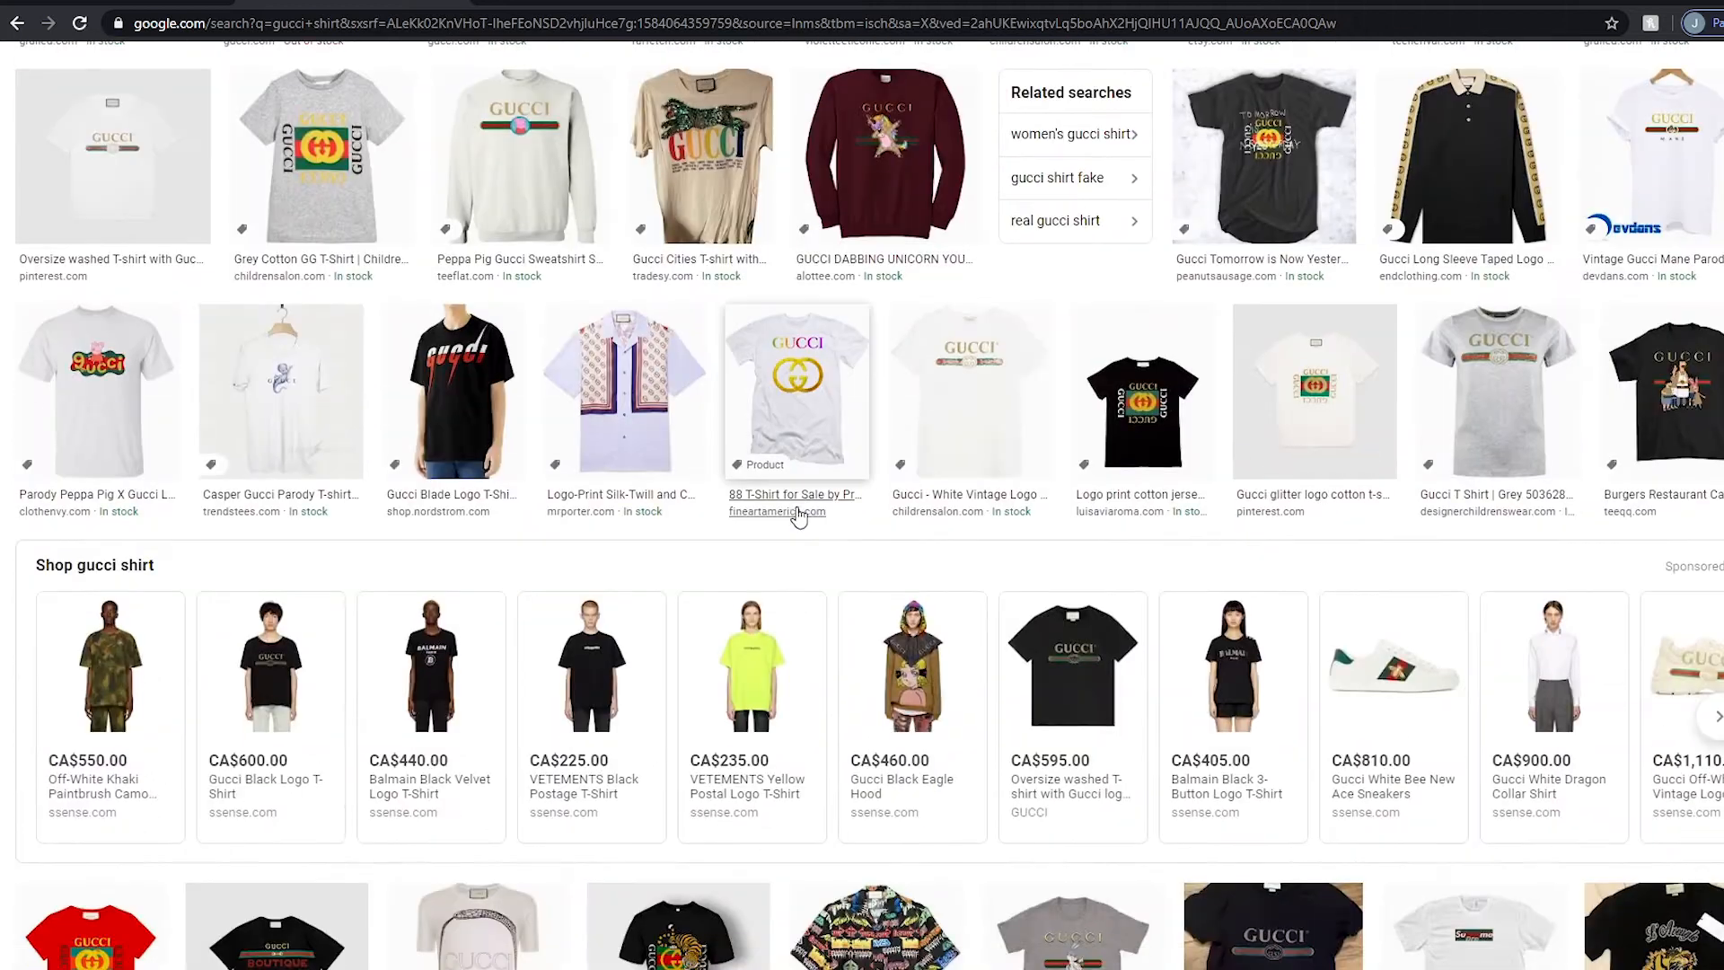
scroll(796, 502, "up", 2)
left_click(493, 396)
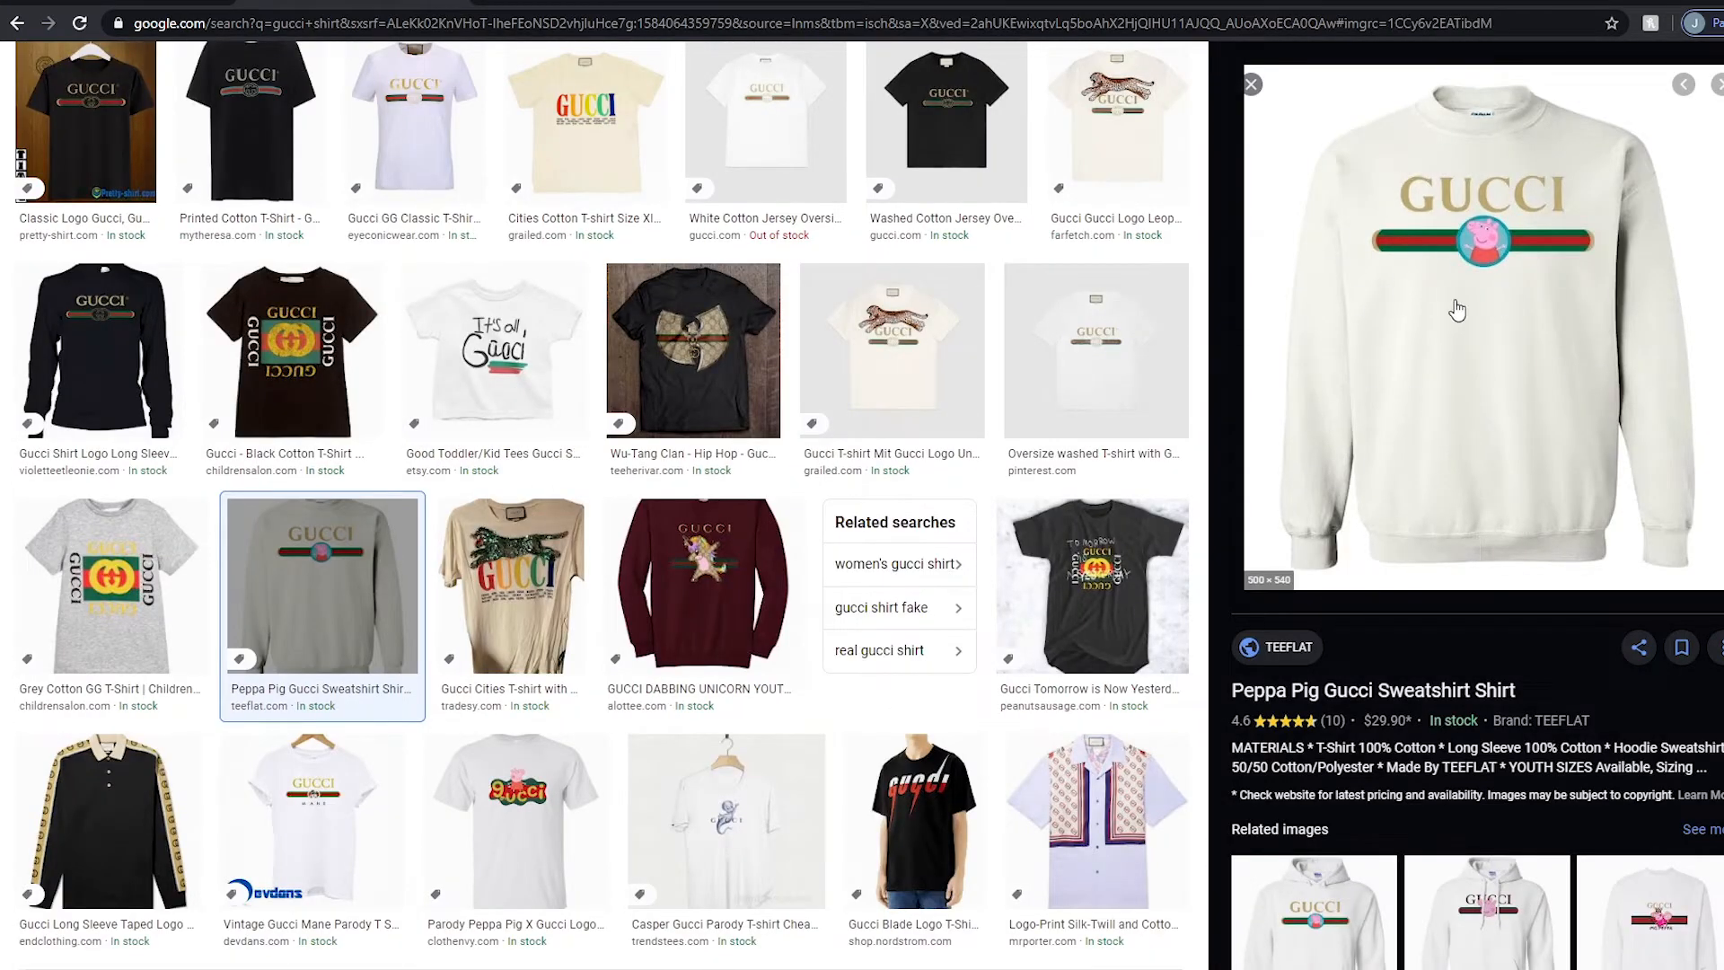
right_click(1477, 358)
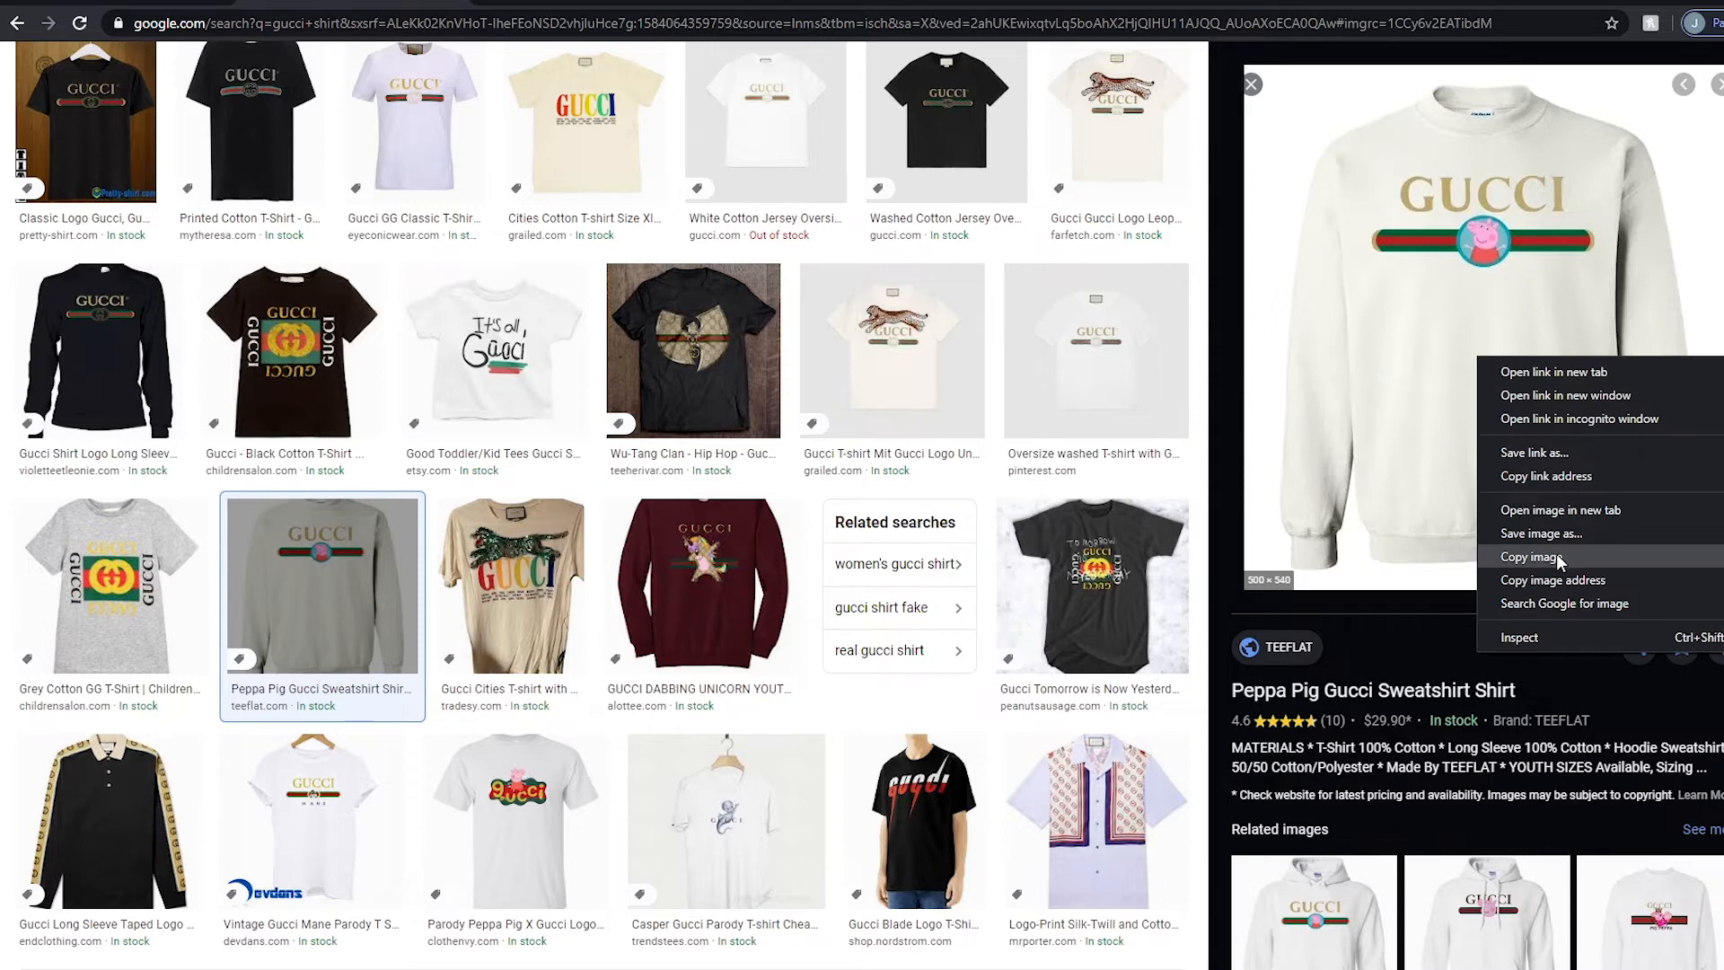
left_click(1526, 557)
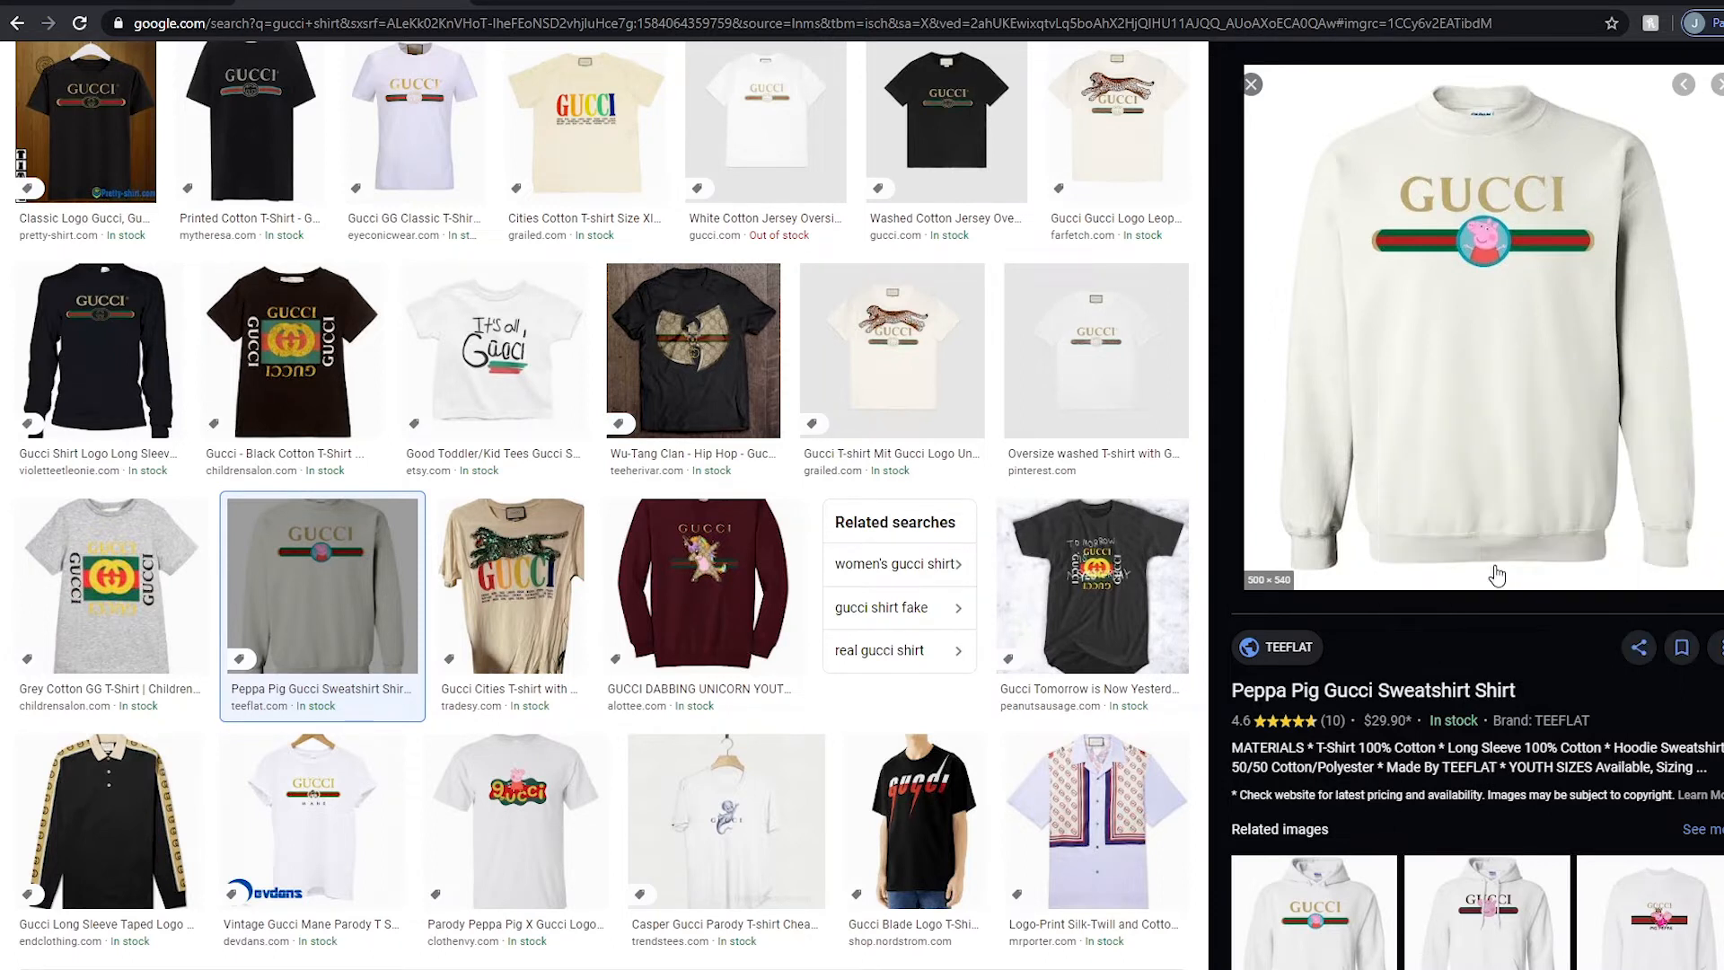
key("alt+Tab")
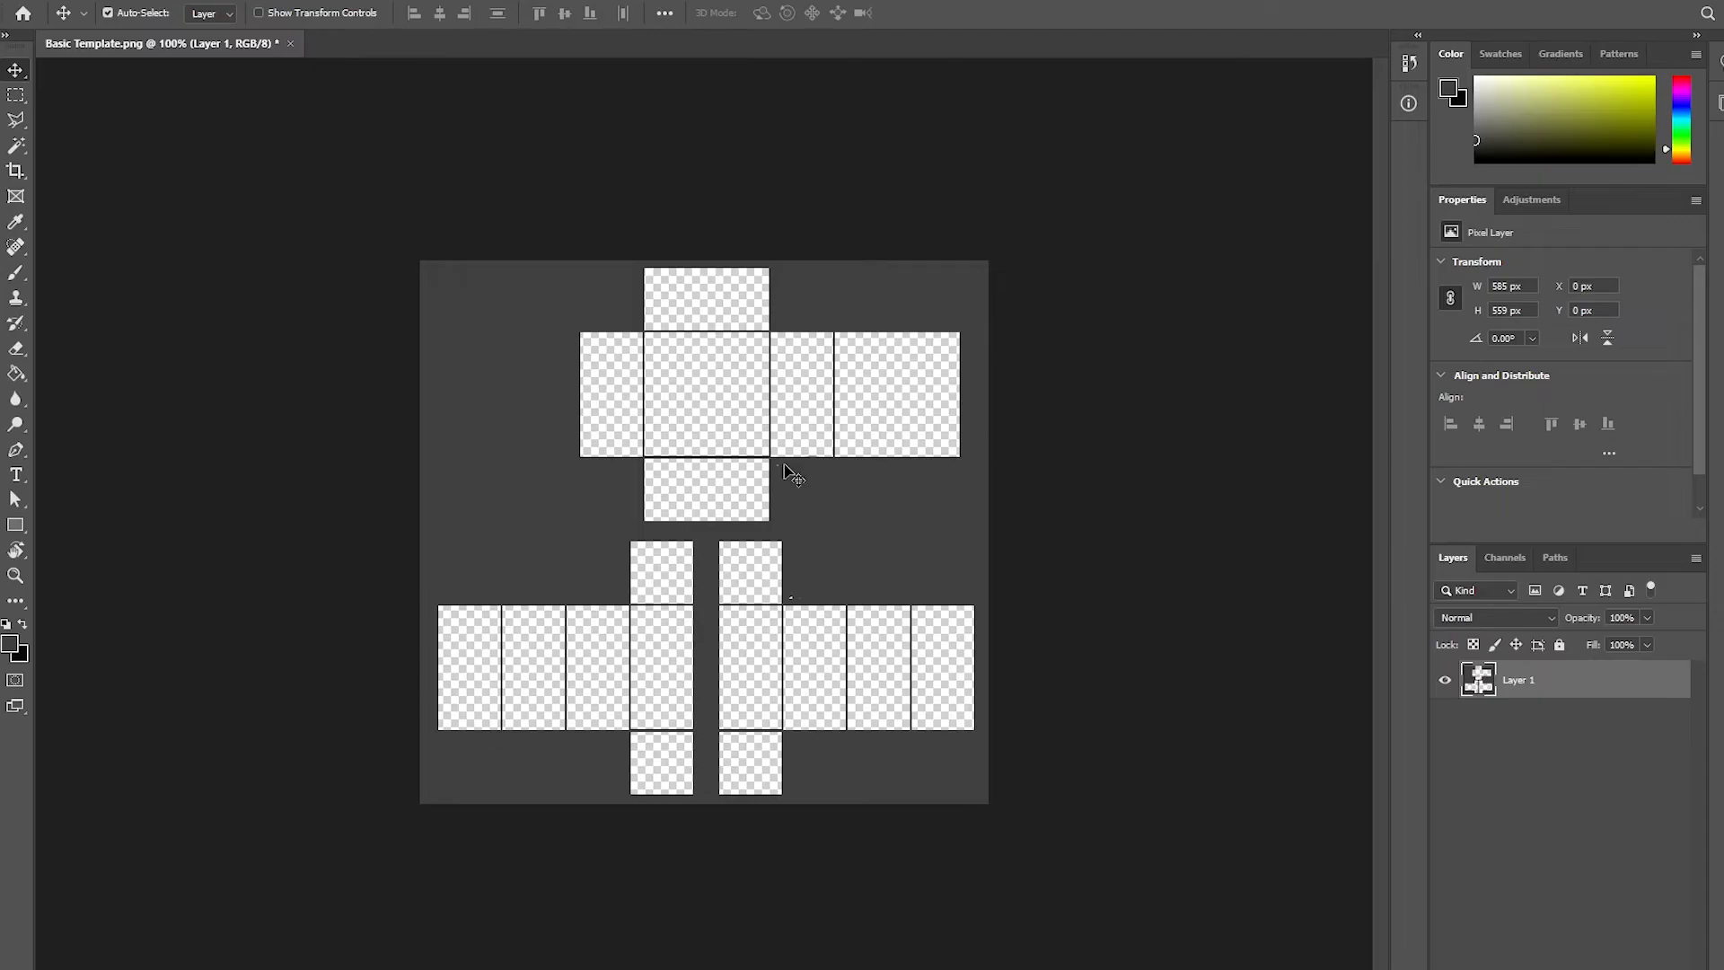
key("ctrl+v")
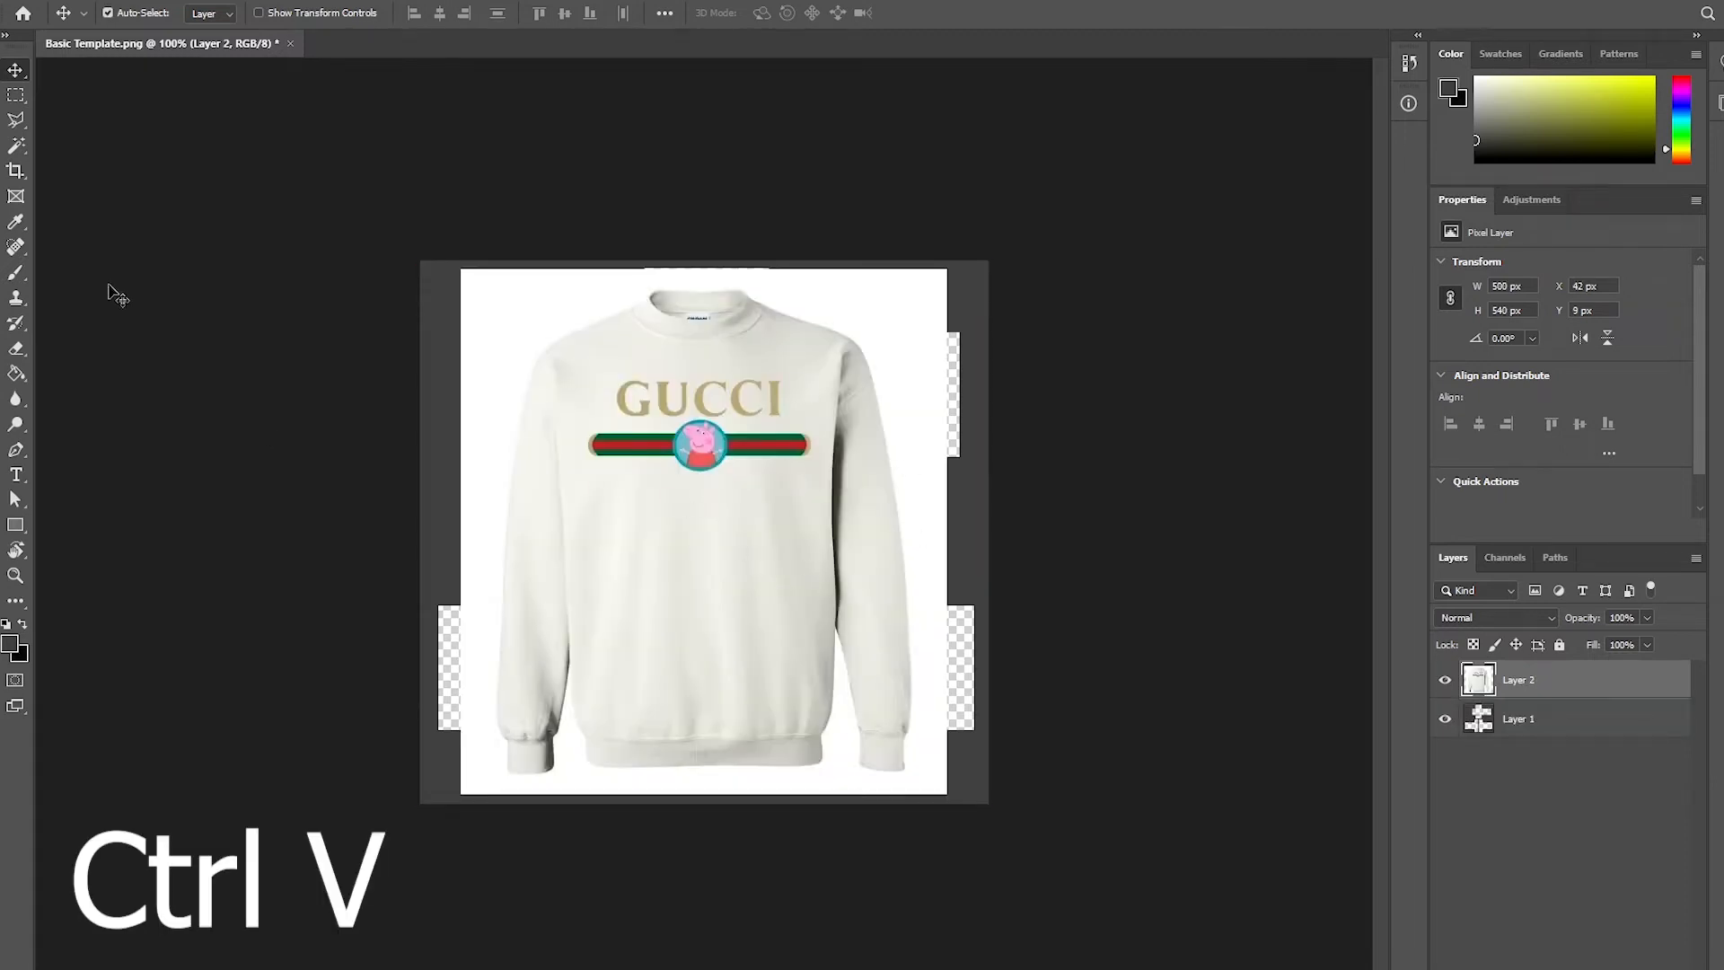
- Select a plain fabric area of about 152 × 134 px below the sweatshirt's logo, cut it and paste it as a new layer
left_click(15, 99)
left_click_drag(632, 544, 585, 539)
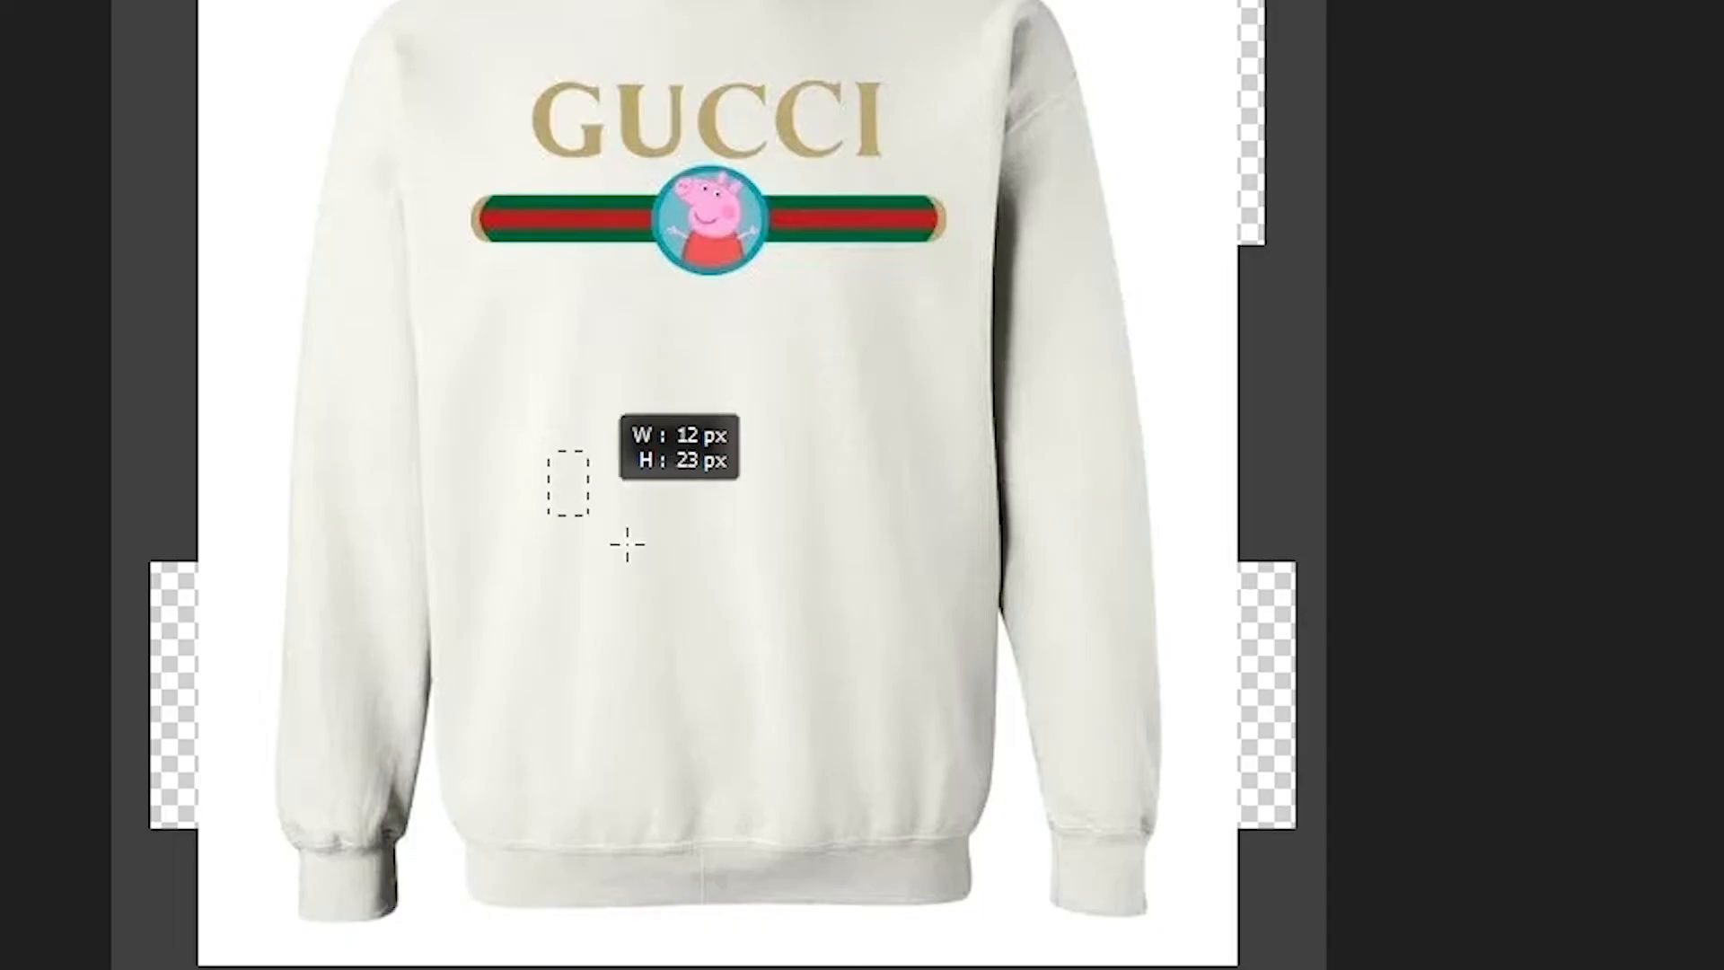
left_click_drag(453, 429, 862, 722)
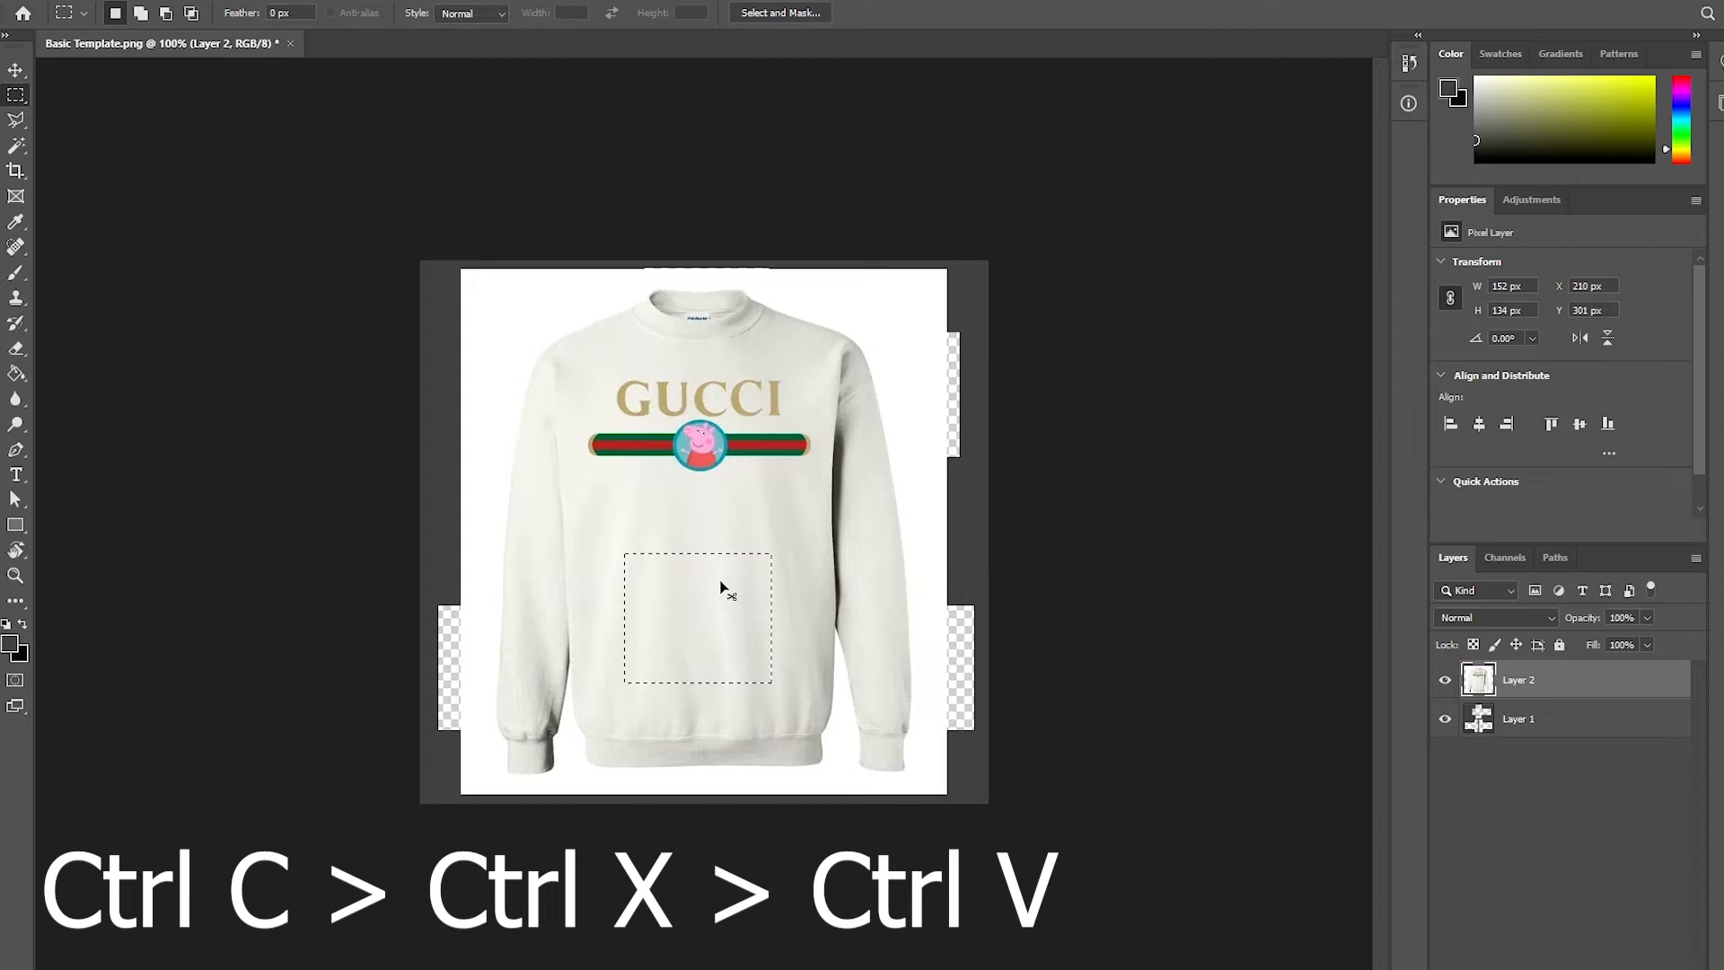
key("ctrl+x")
key("ctrl+v")
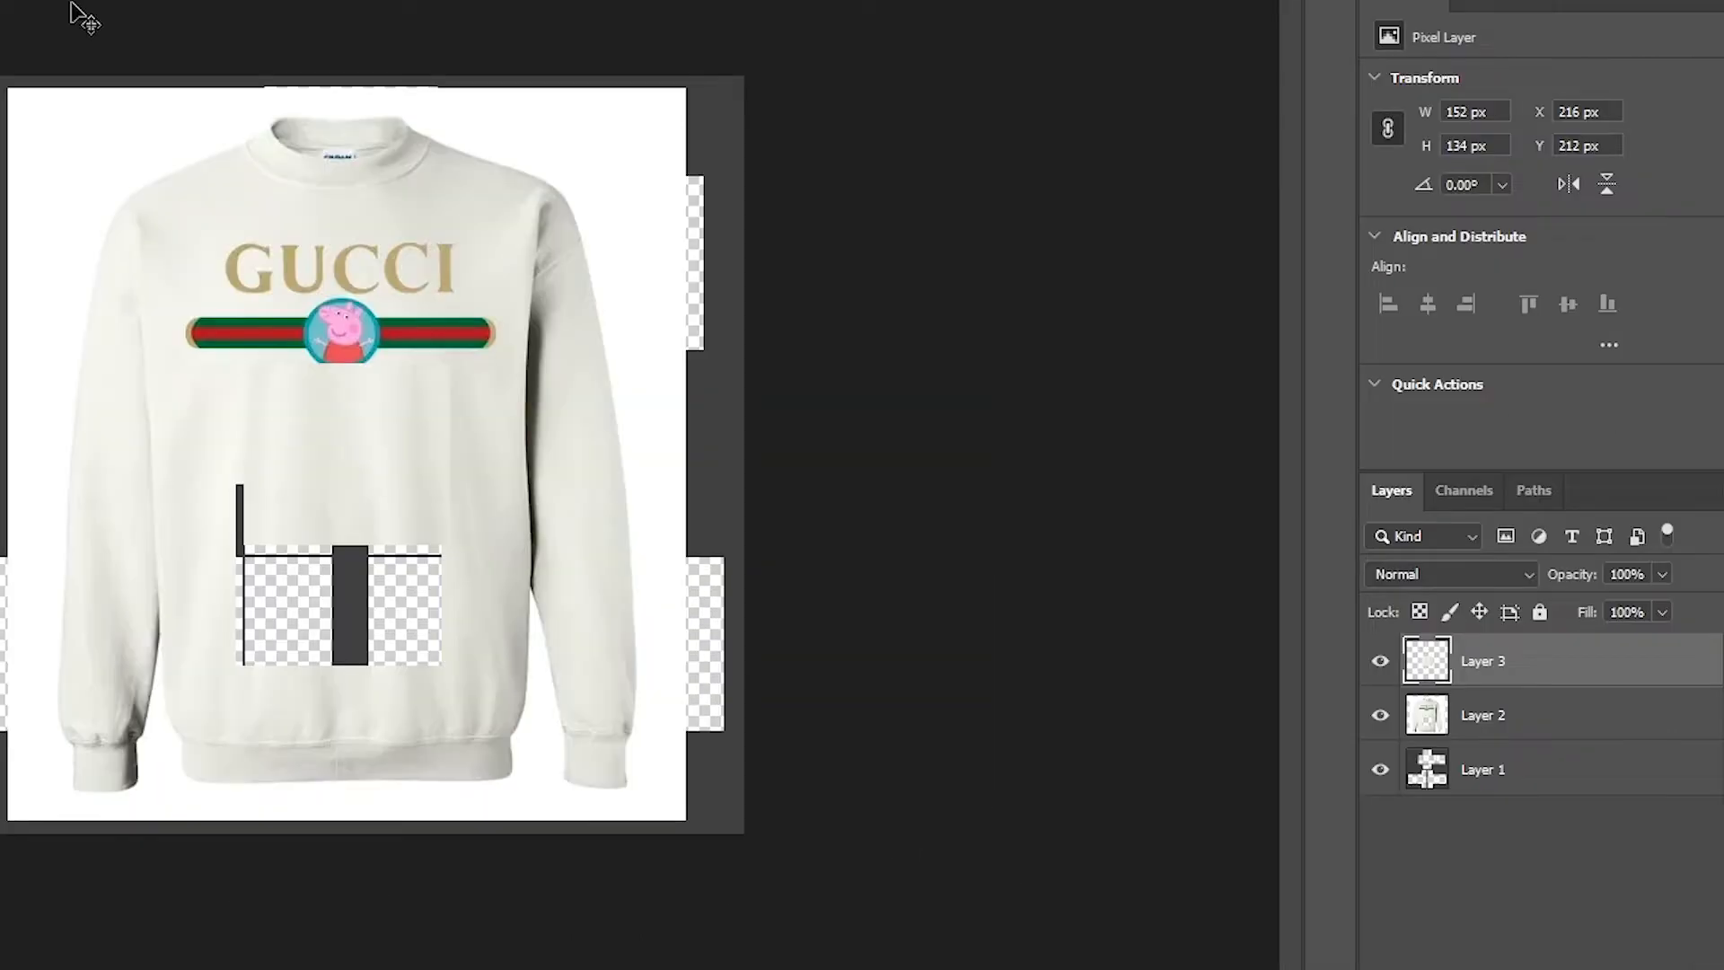
- Delete the sweatshirt layer and move the fabric patch over the template's front torso square
left_click(1520, 724)
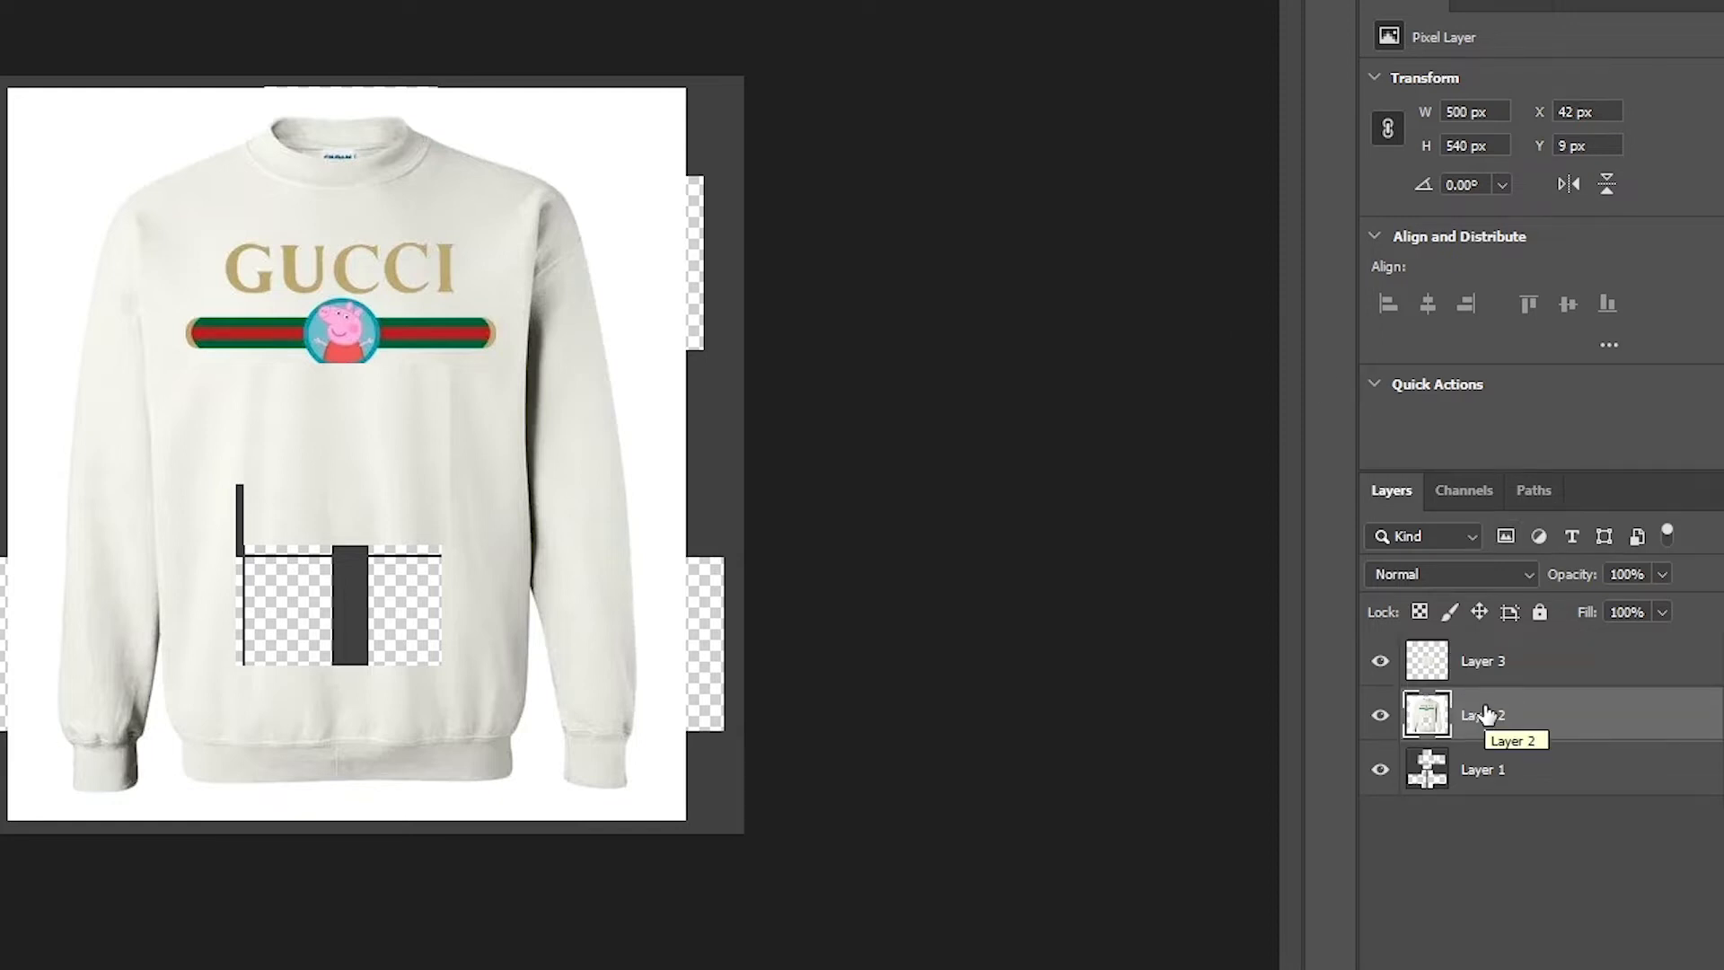
left_click(1380, 716)
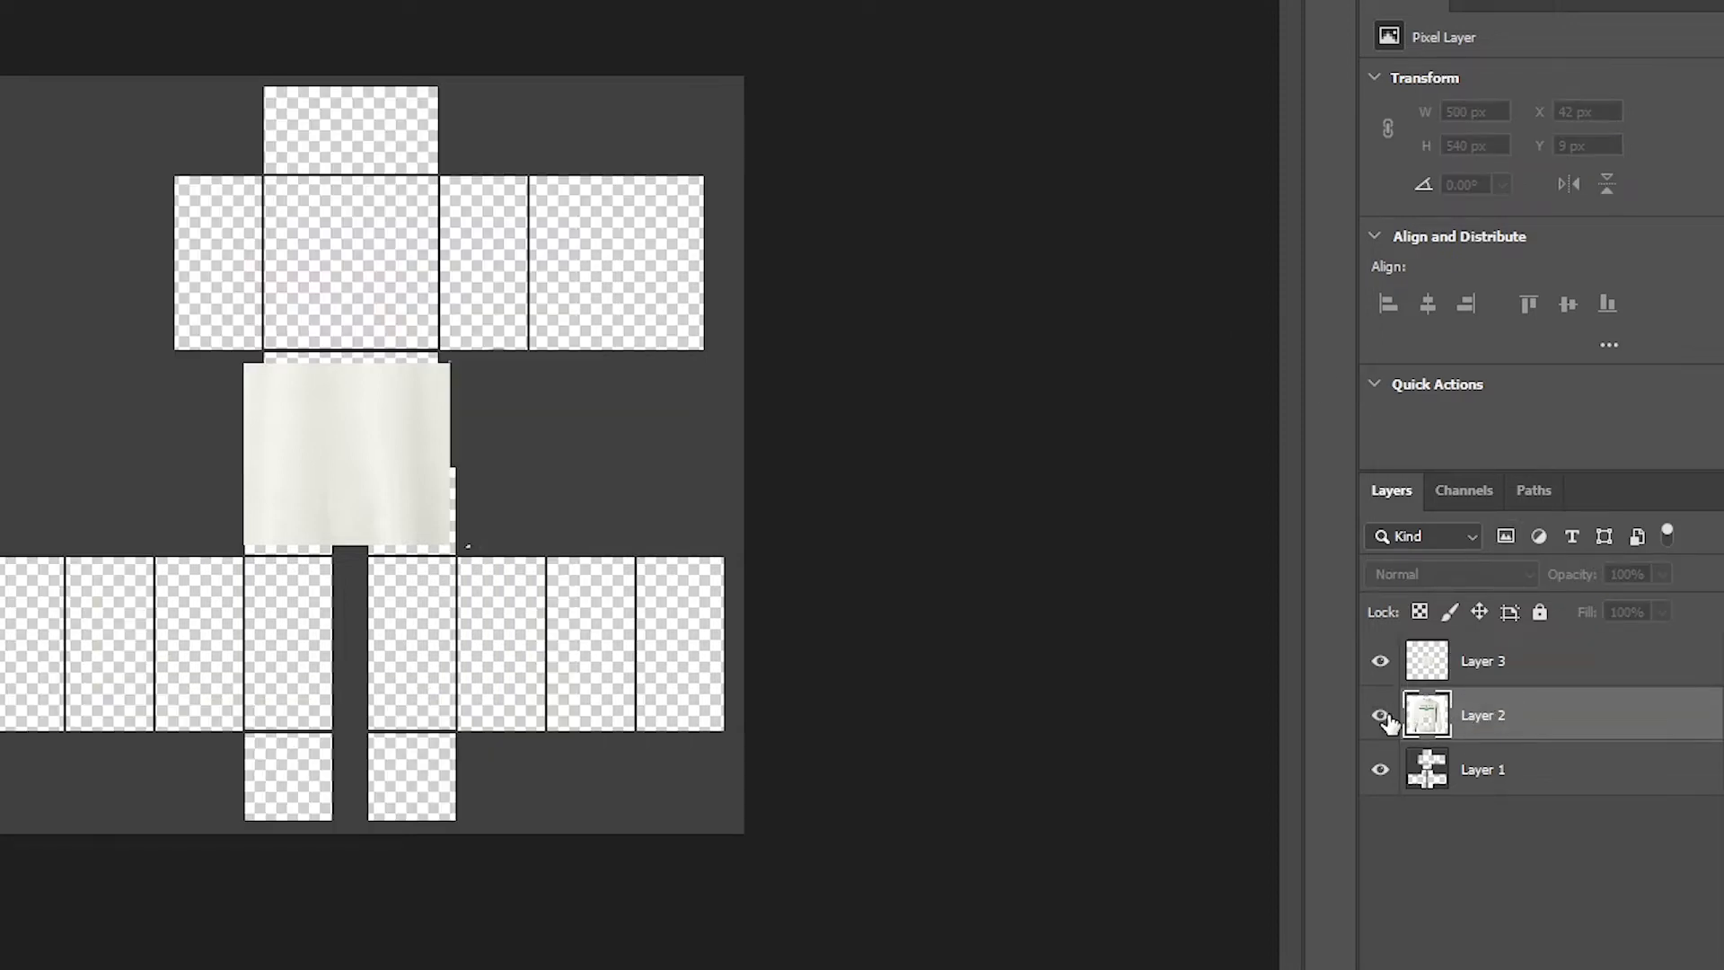
left_click(1380, 715)
key("Delete")
left_click_drag(318, 424, 345, 267)
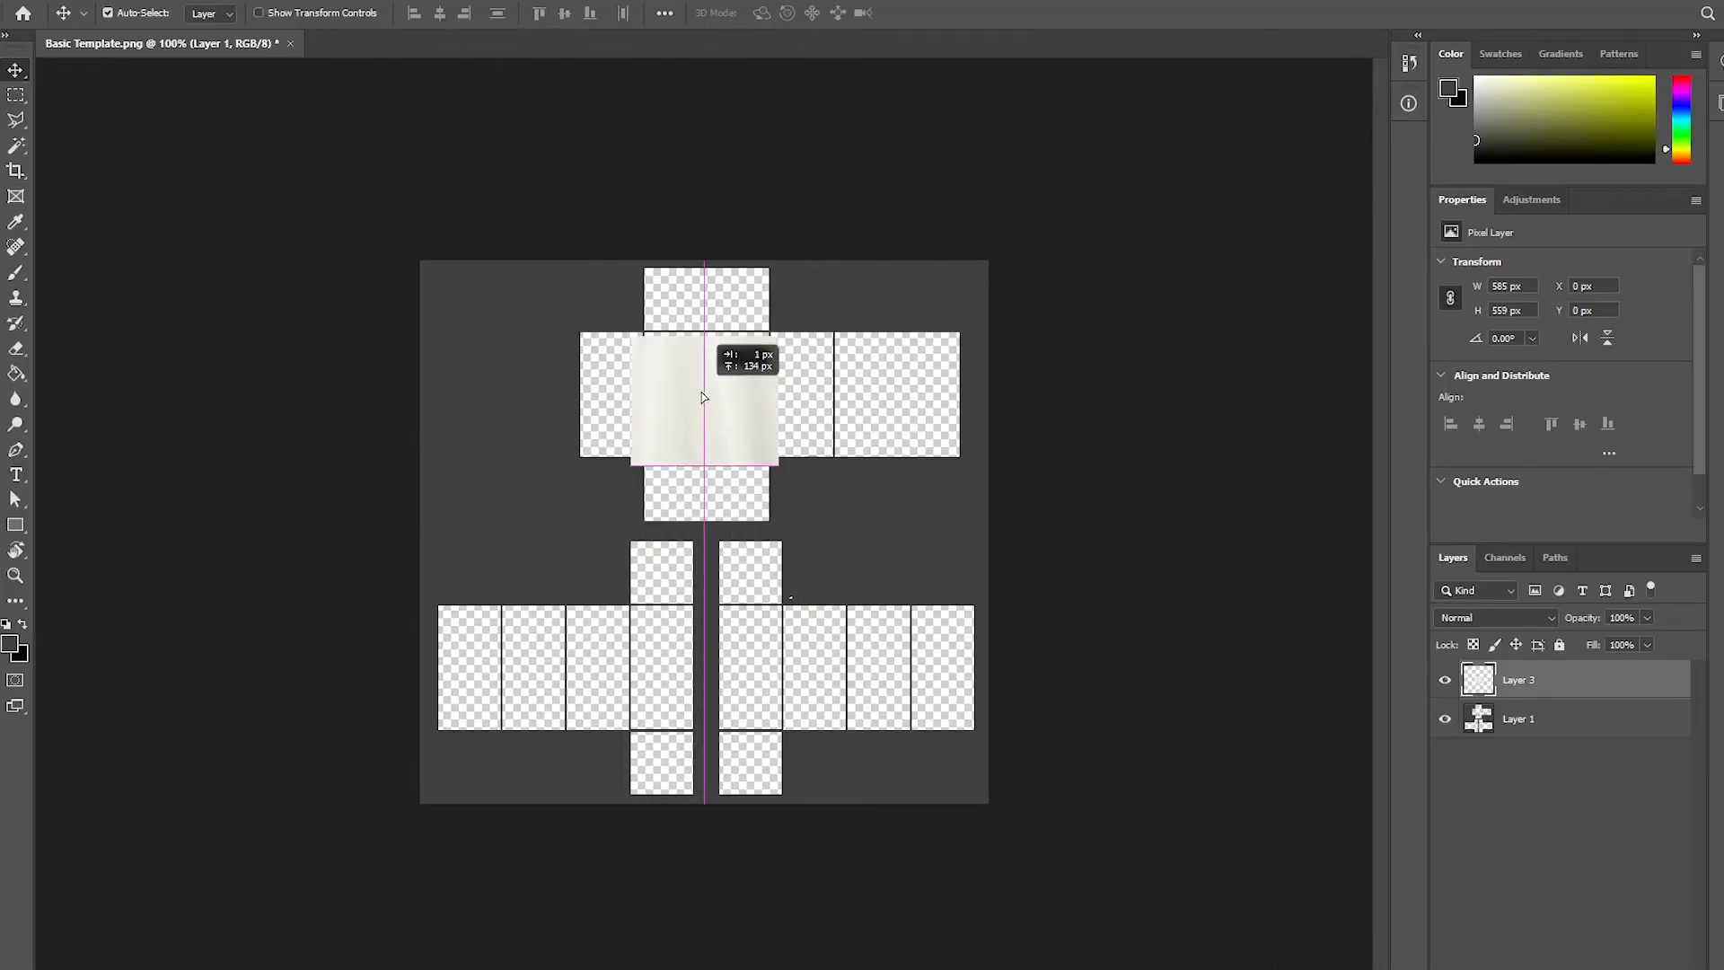
left_click_drag(702, 394, 702, 390)
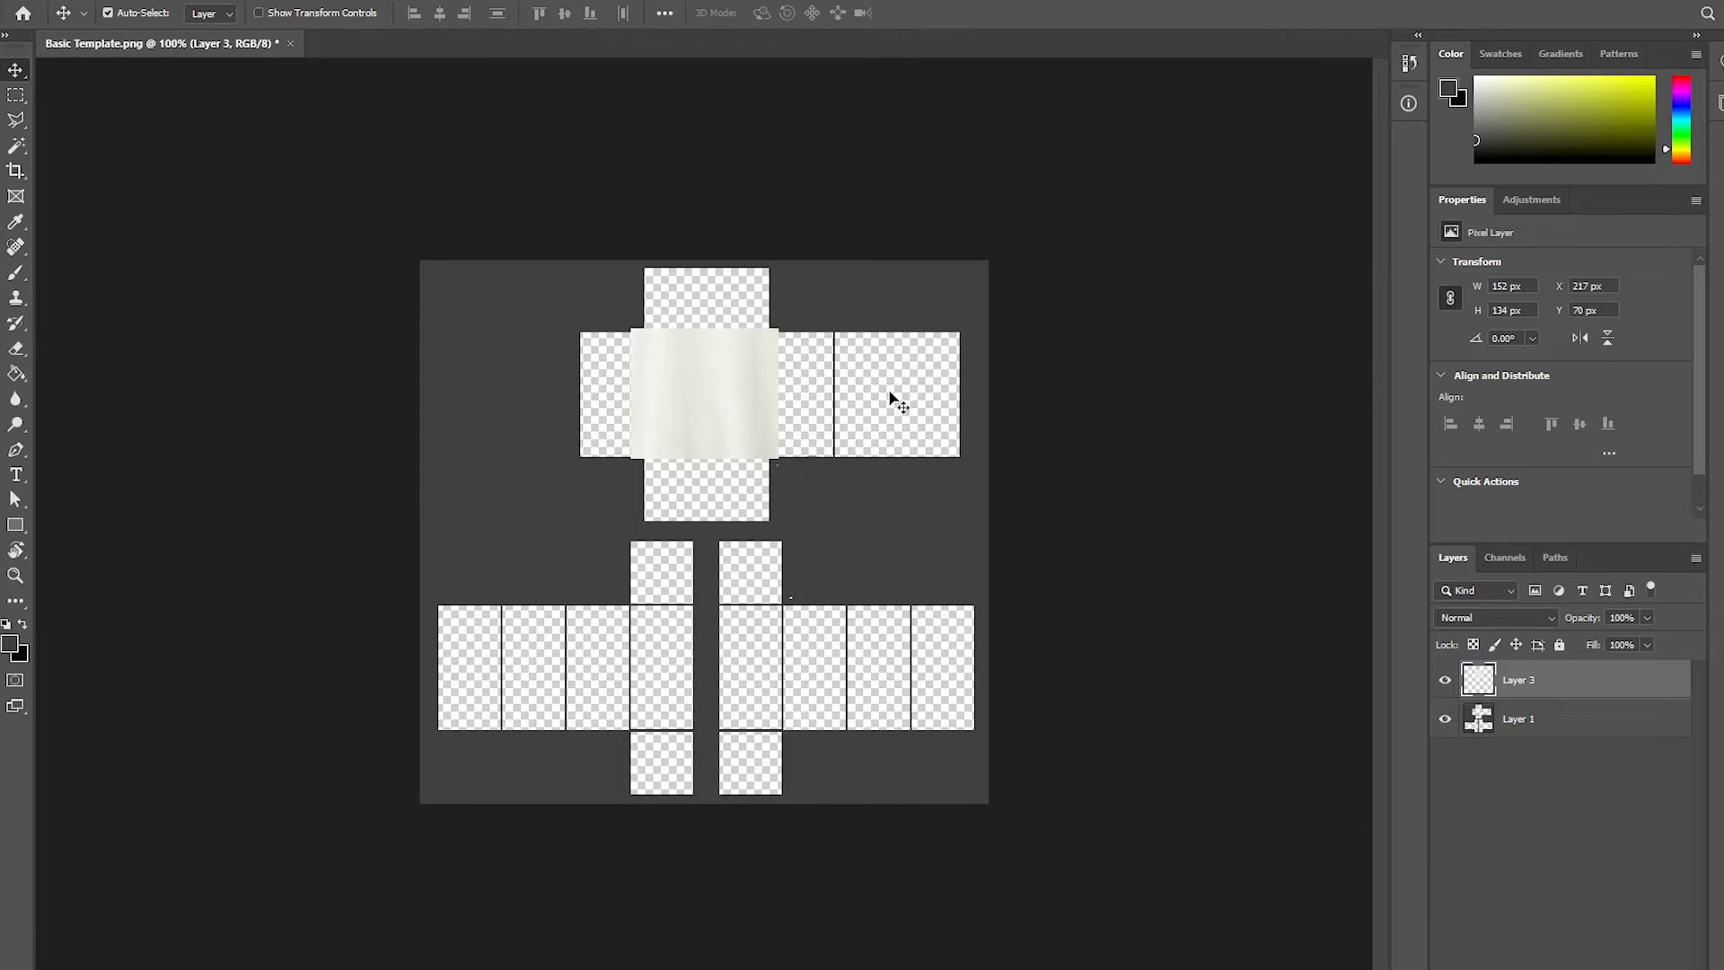
key("ctrl+t")
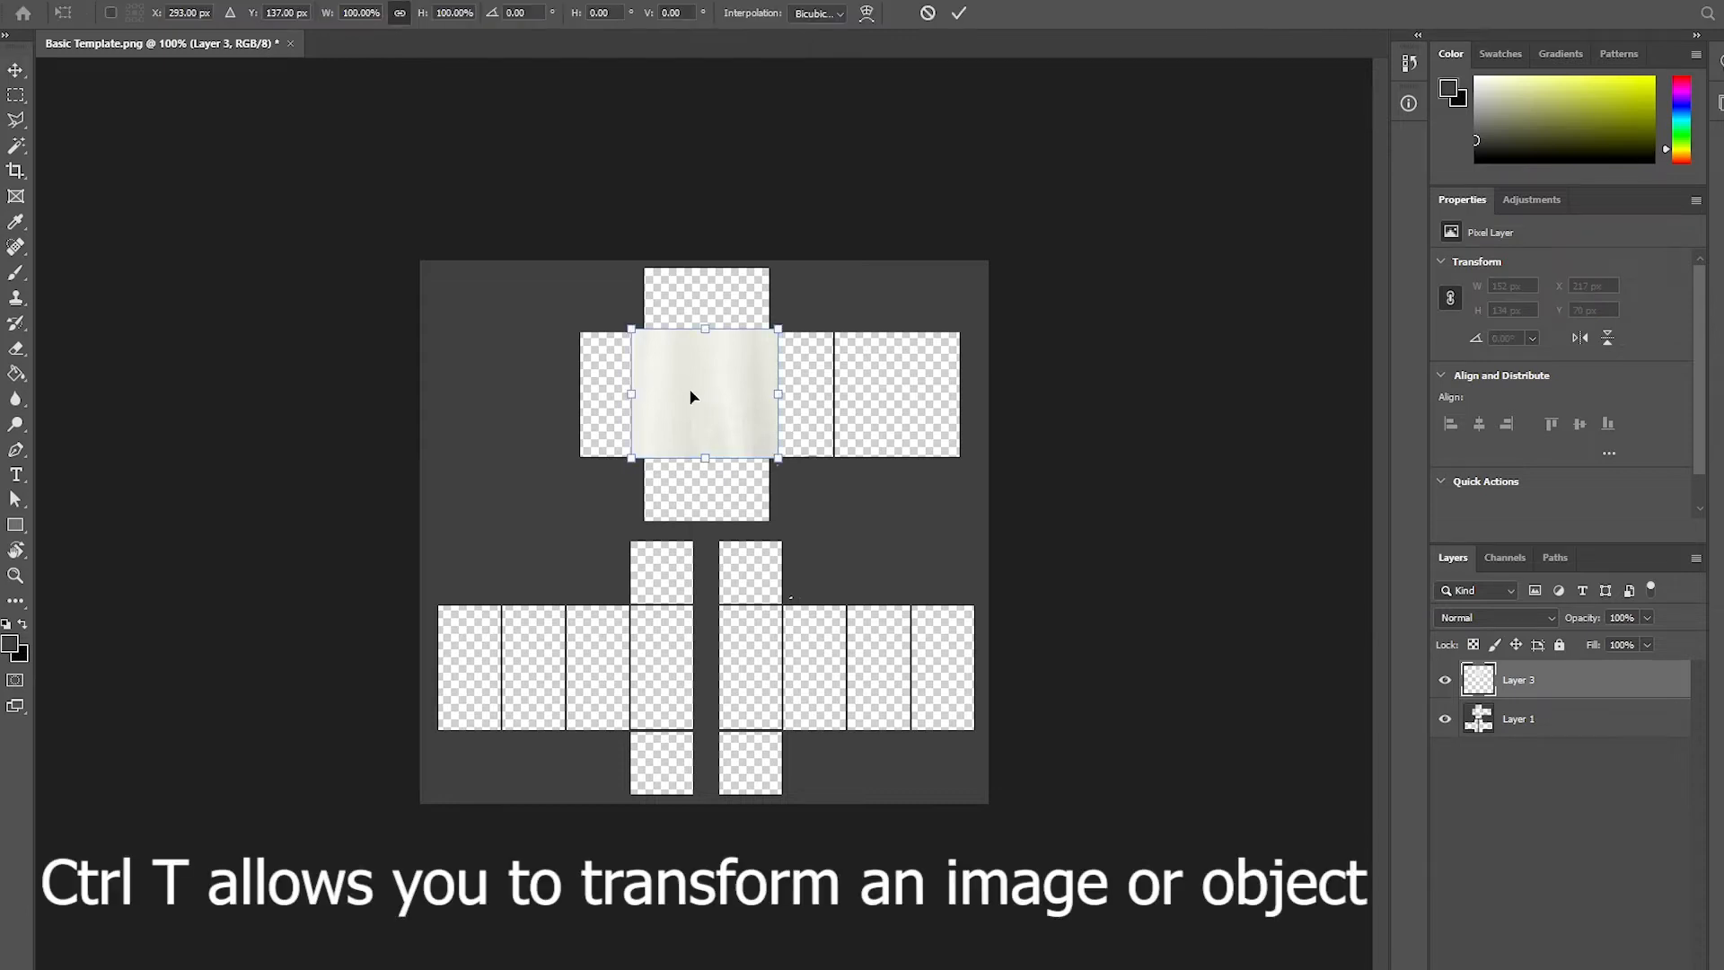
left_click_drag(777, 328, 745, 357)
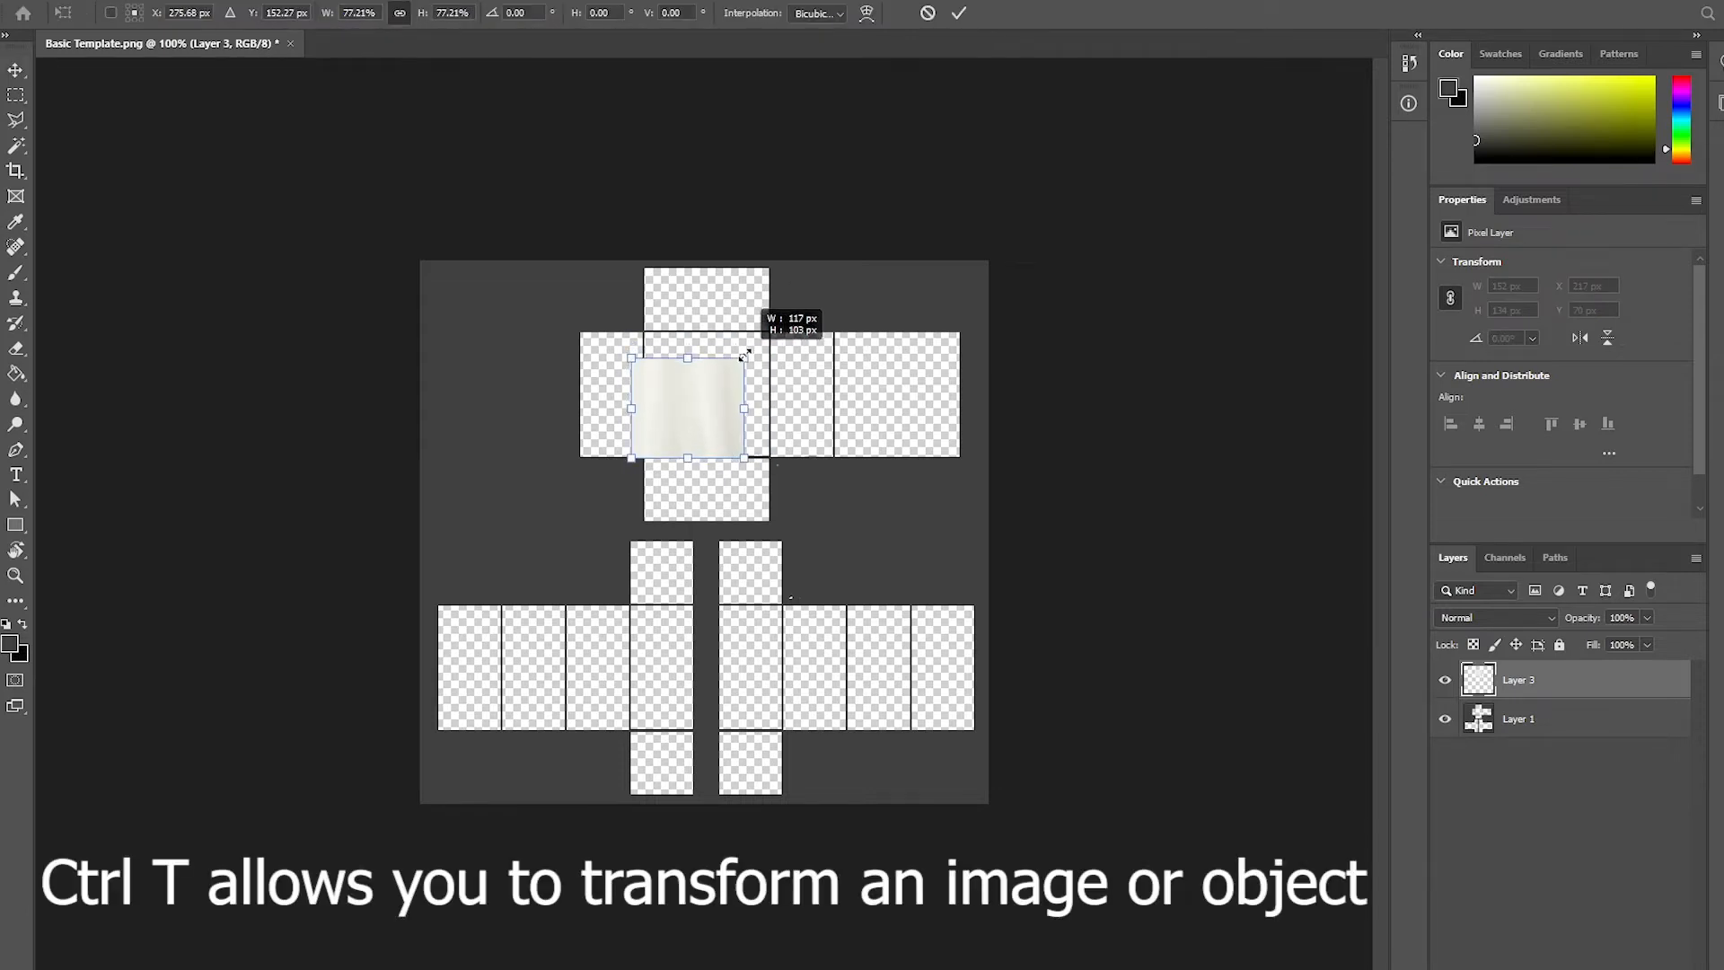
left_click_drag(744, 357, 697, 412)
key("ctrl+z")
key("Return")
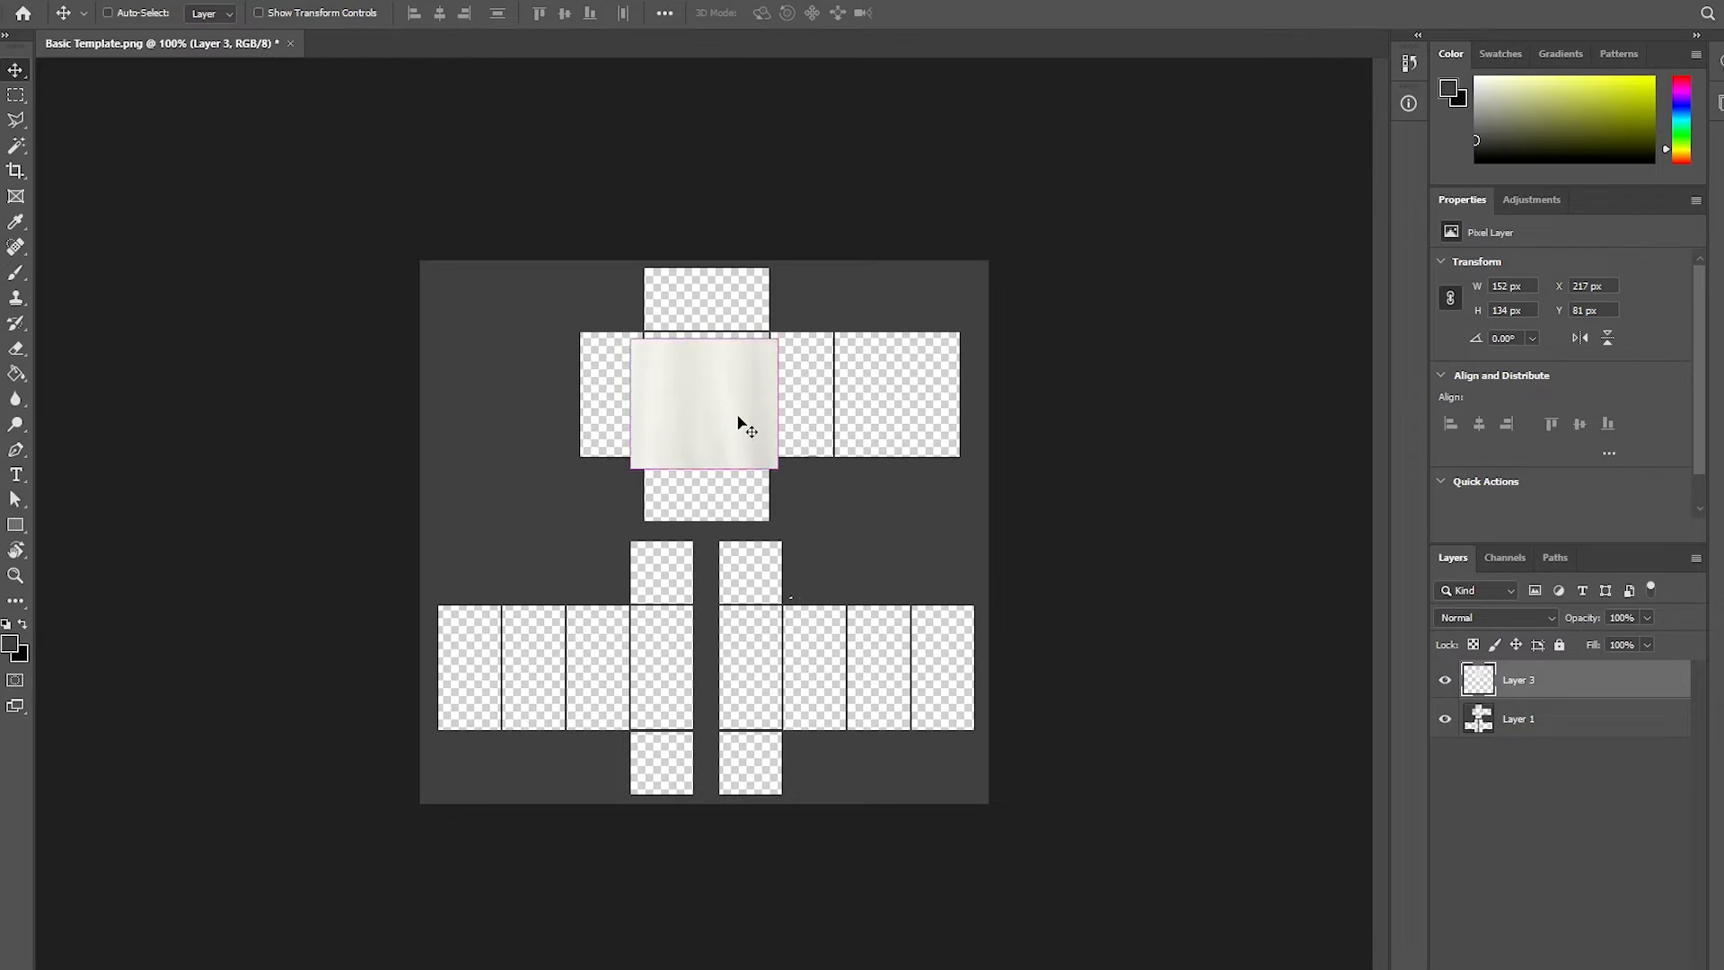
- Enlarge the fabric patch to 427 × 283 px to cover all torso pieces, and move Layer 1 above it
key("ctrl+t")
left_click_drag(778, 470, 944, 604)
left_click_drag(812, 500, 717, 425)
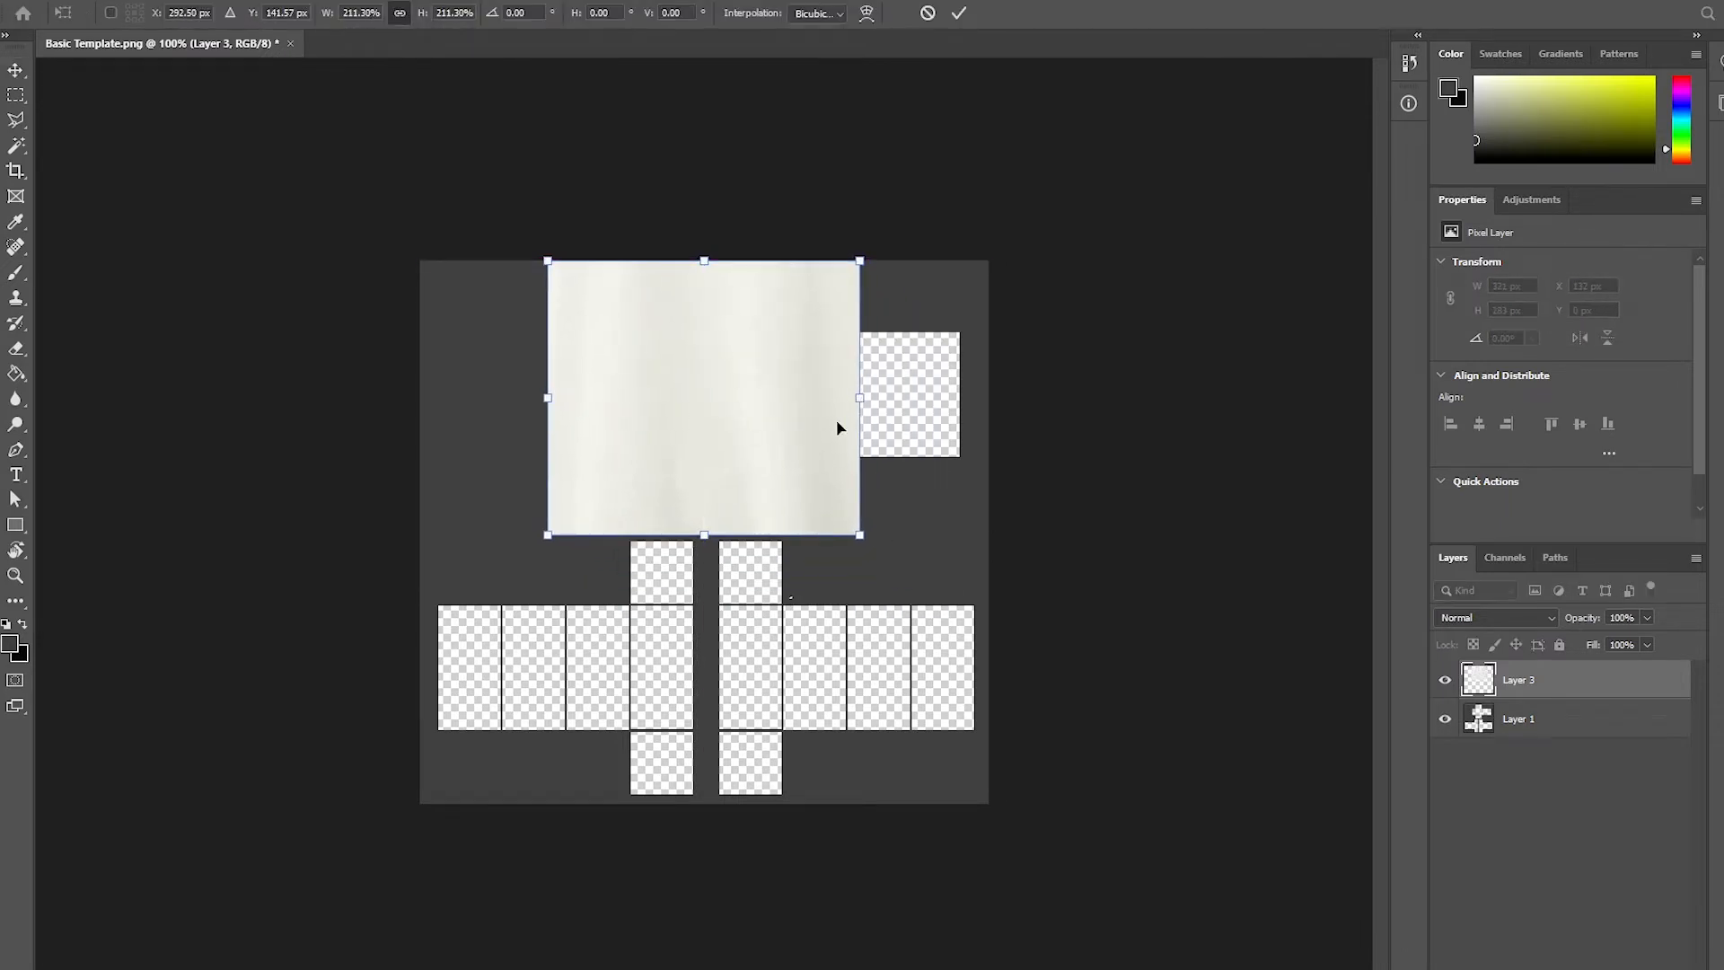
left_click_drag(854, 399, 957, 401)
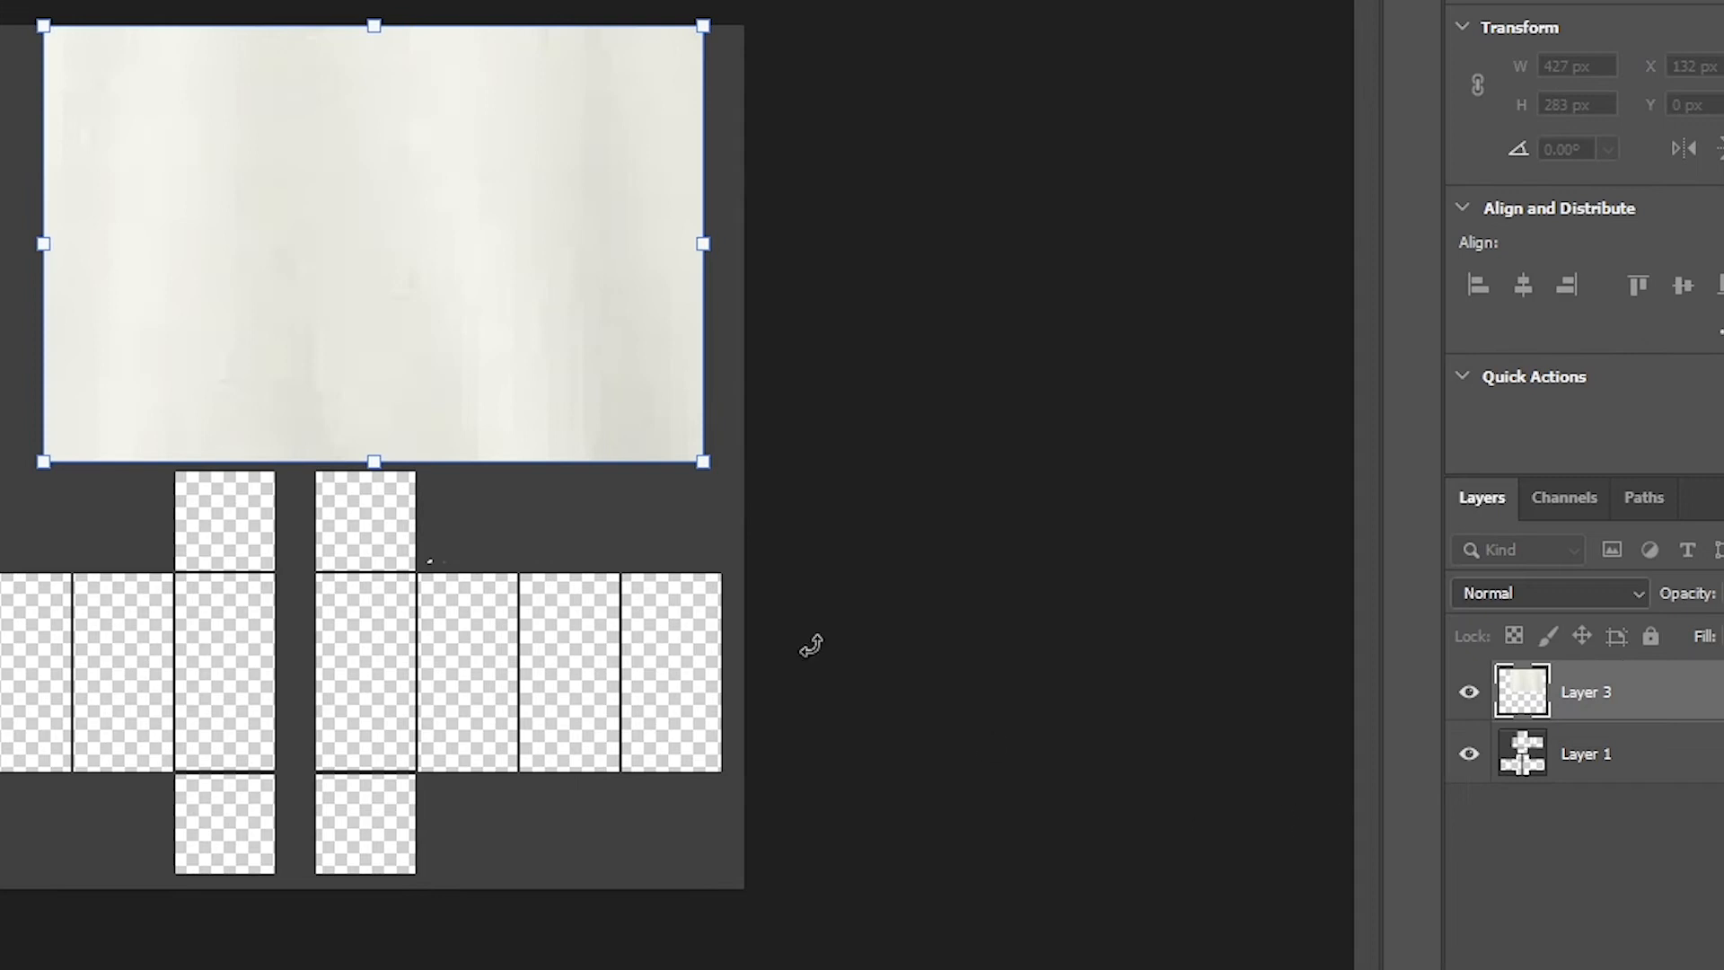
key("Return")
left_click_drag(1664, 762, 1544, 762)
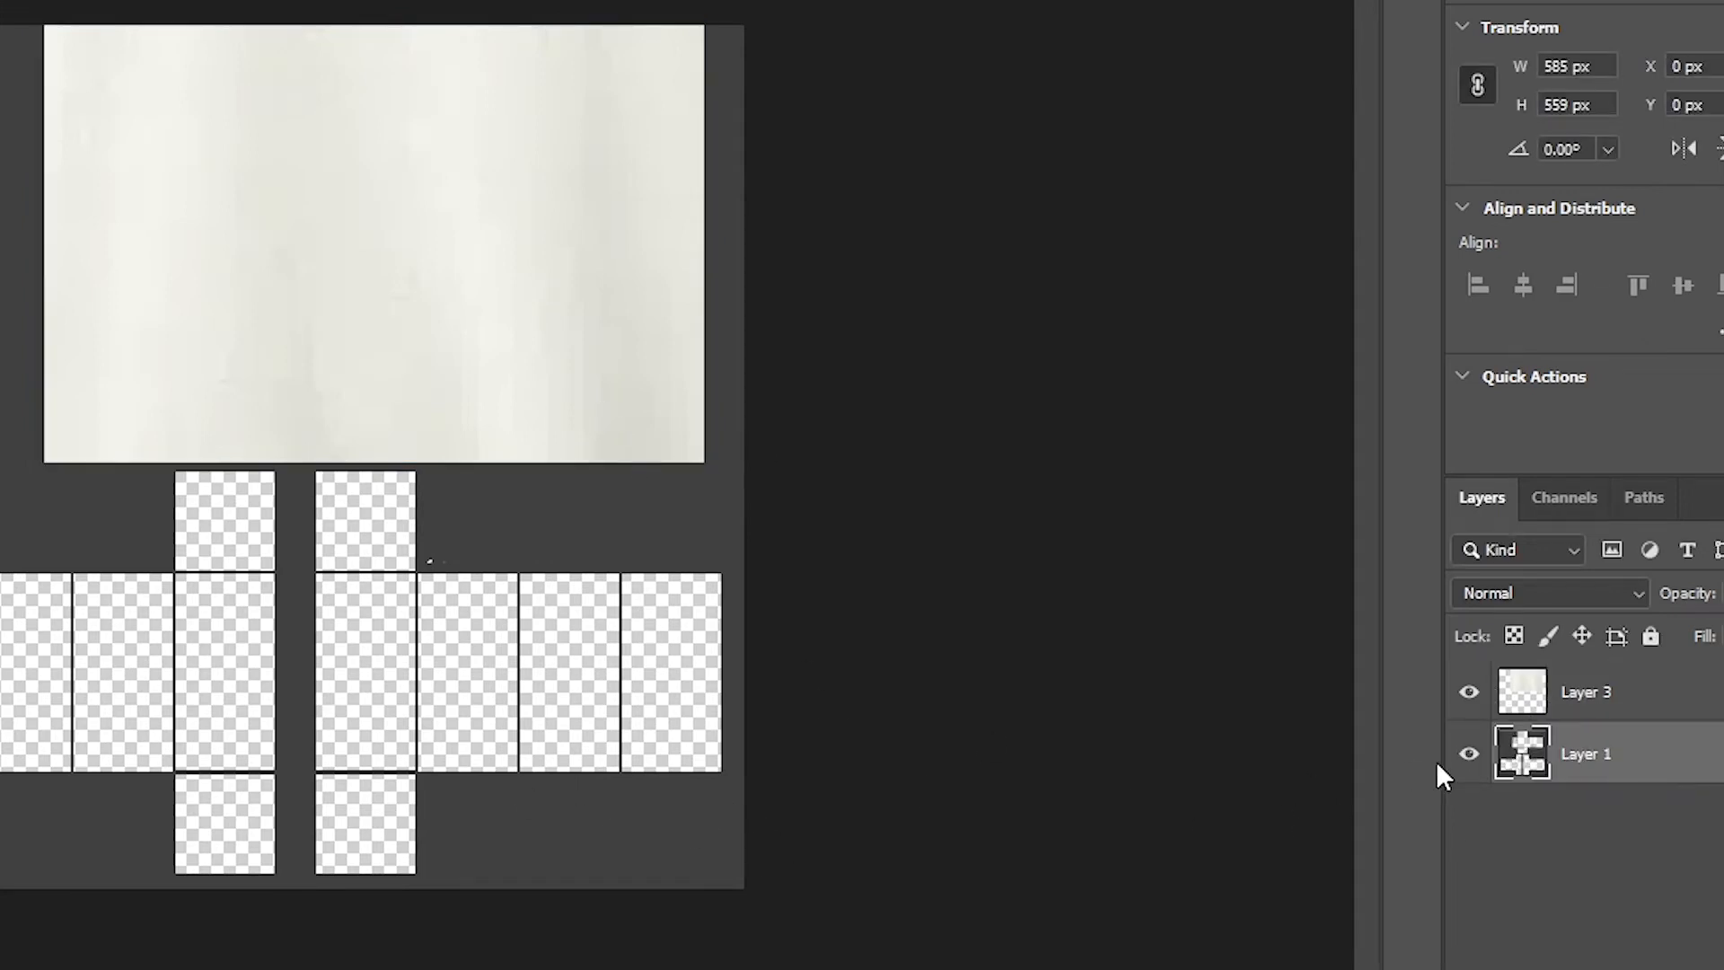
left_click_drag(1656, 764, 1647, 677)
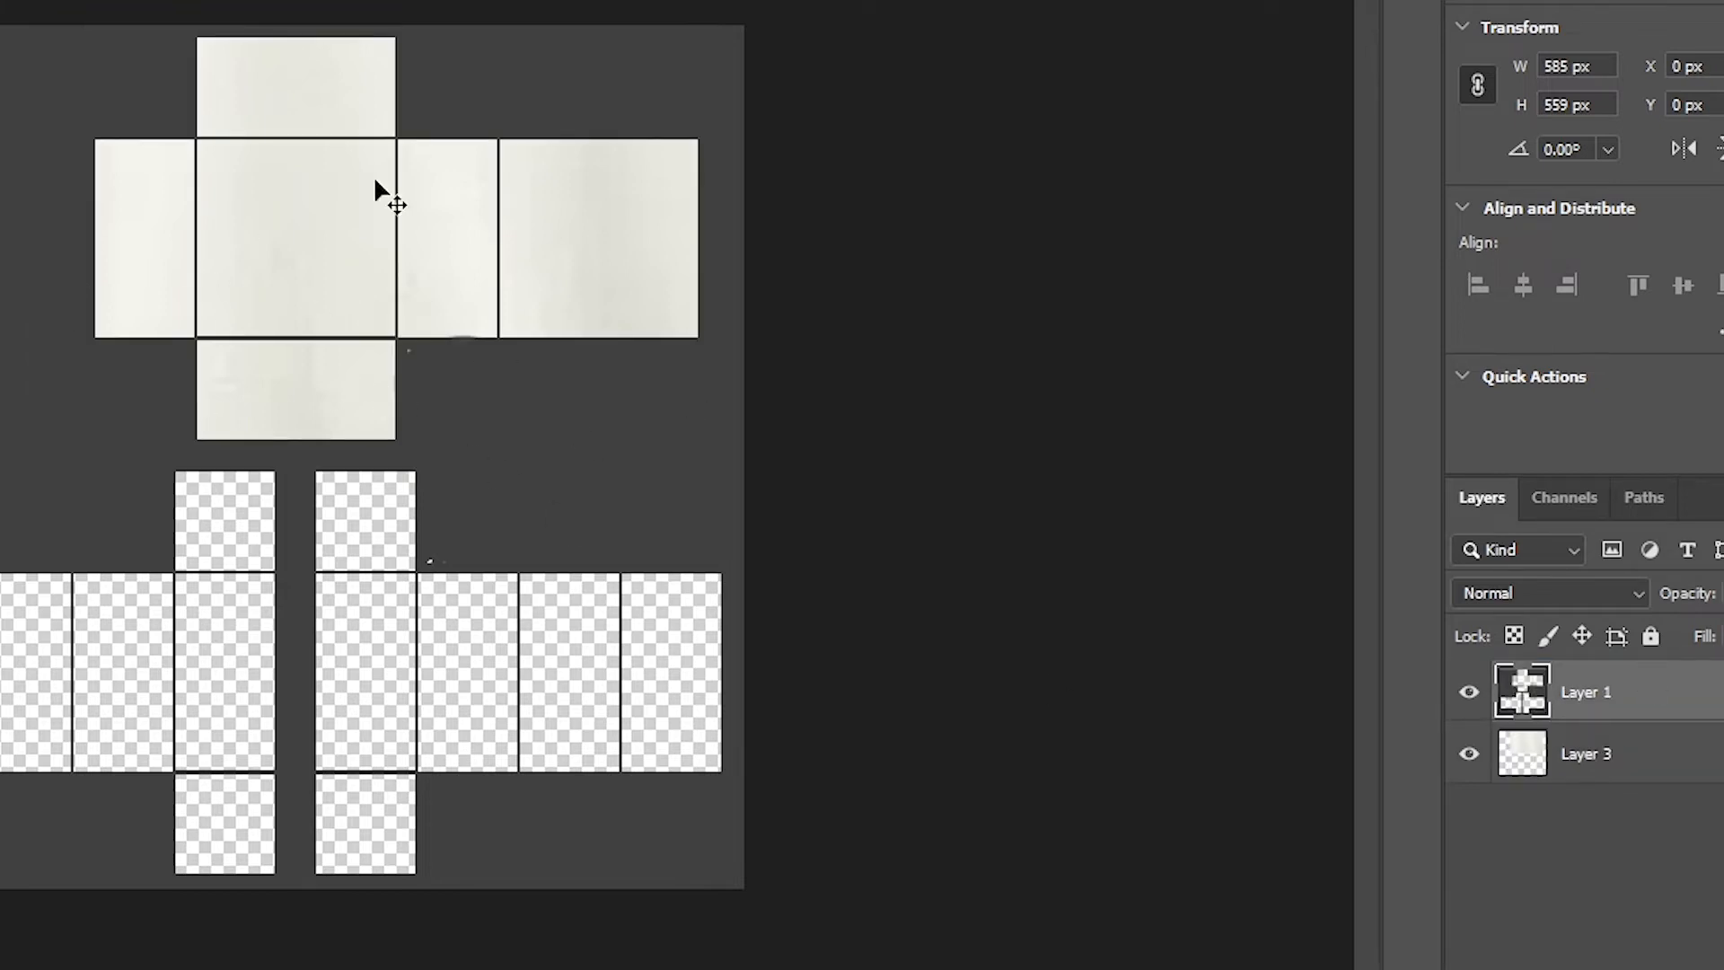
- Rename Layer 3 as Textures and move it above Layer 1
left_click(1549, 769)
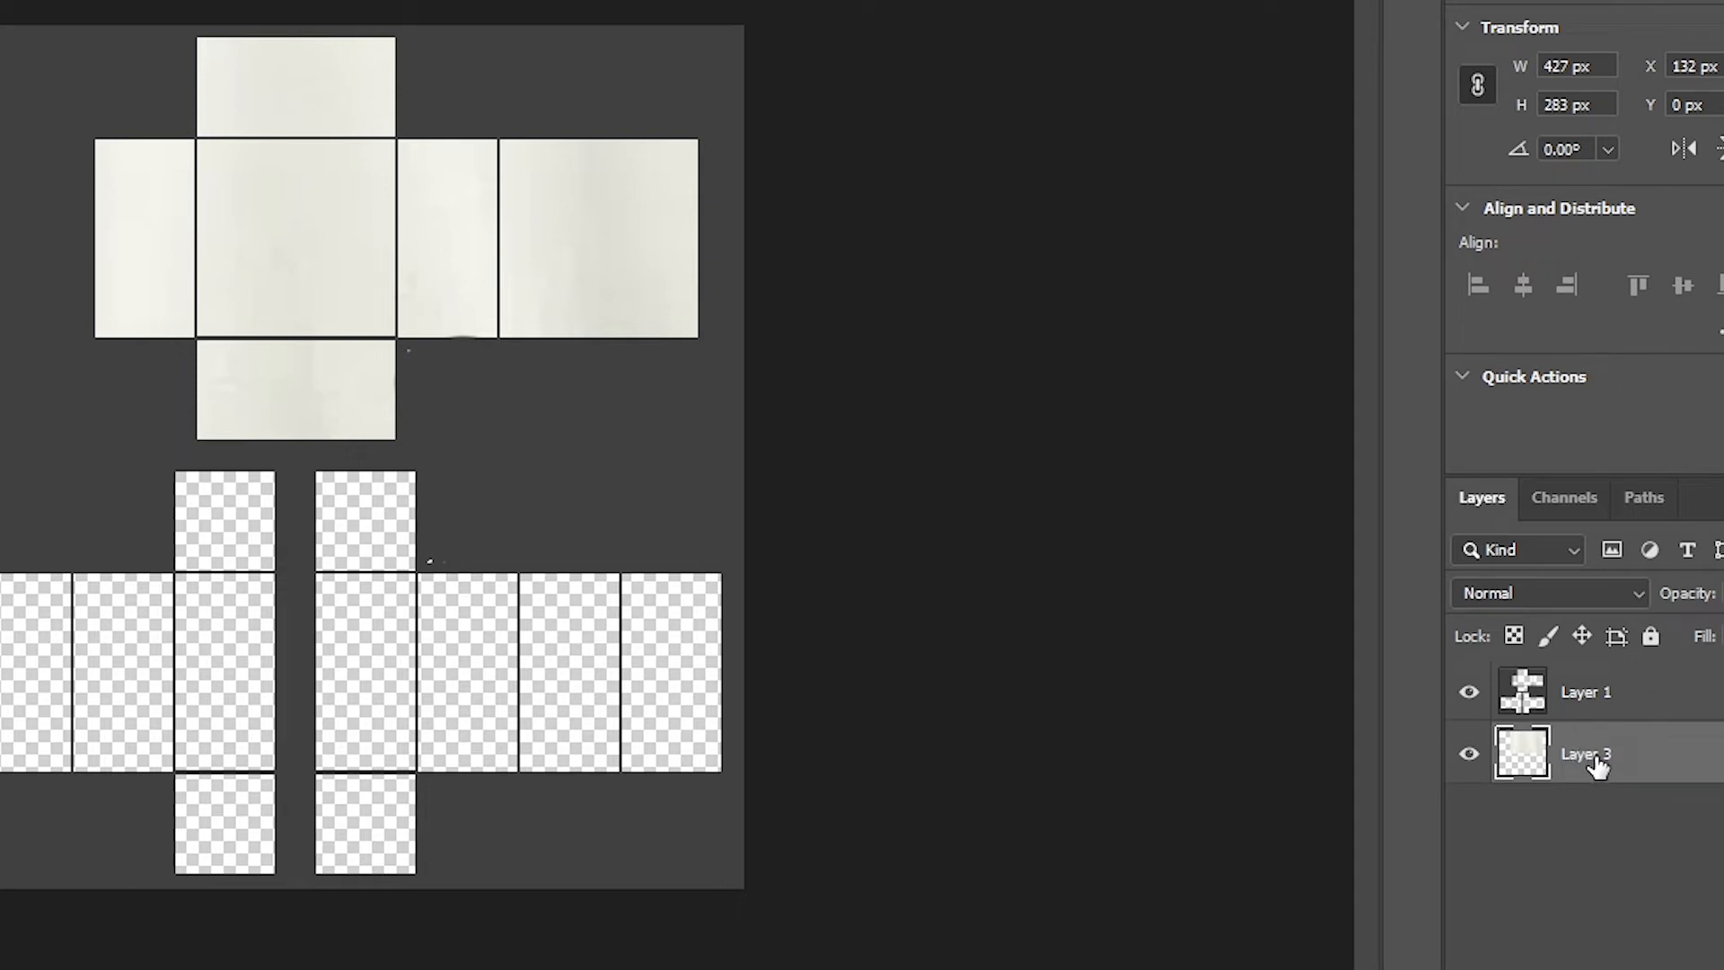
double_click(1589, 755)
key("BackSpace")
key("Return")
left_click_drag(1623, 757, 1604, 663)
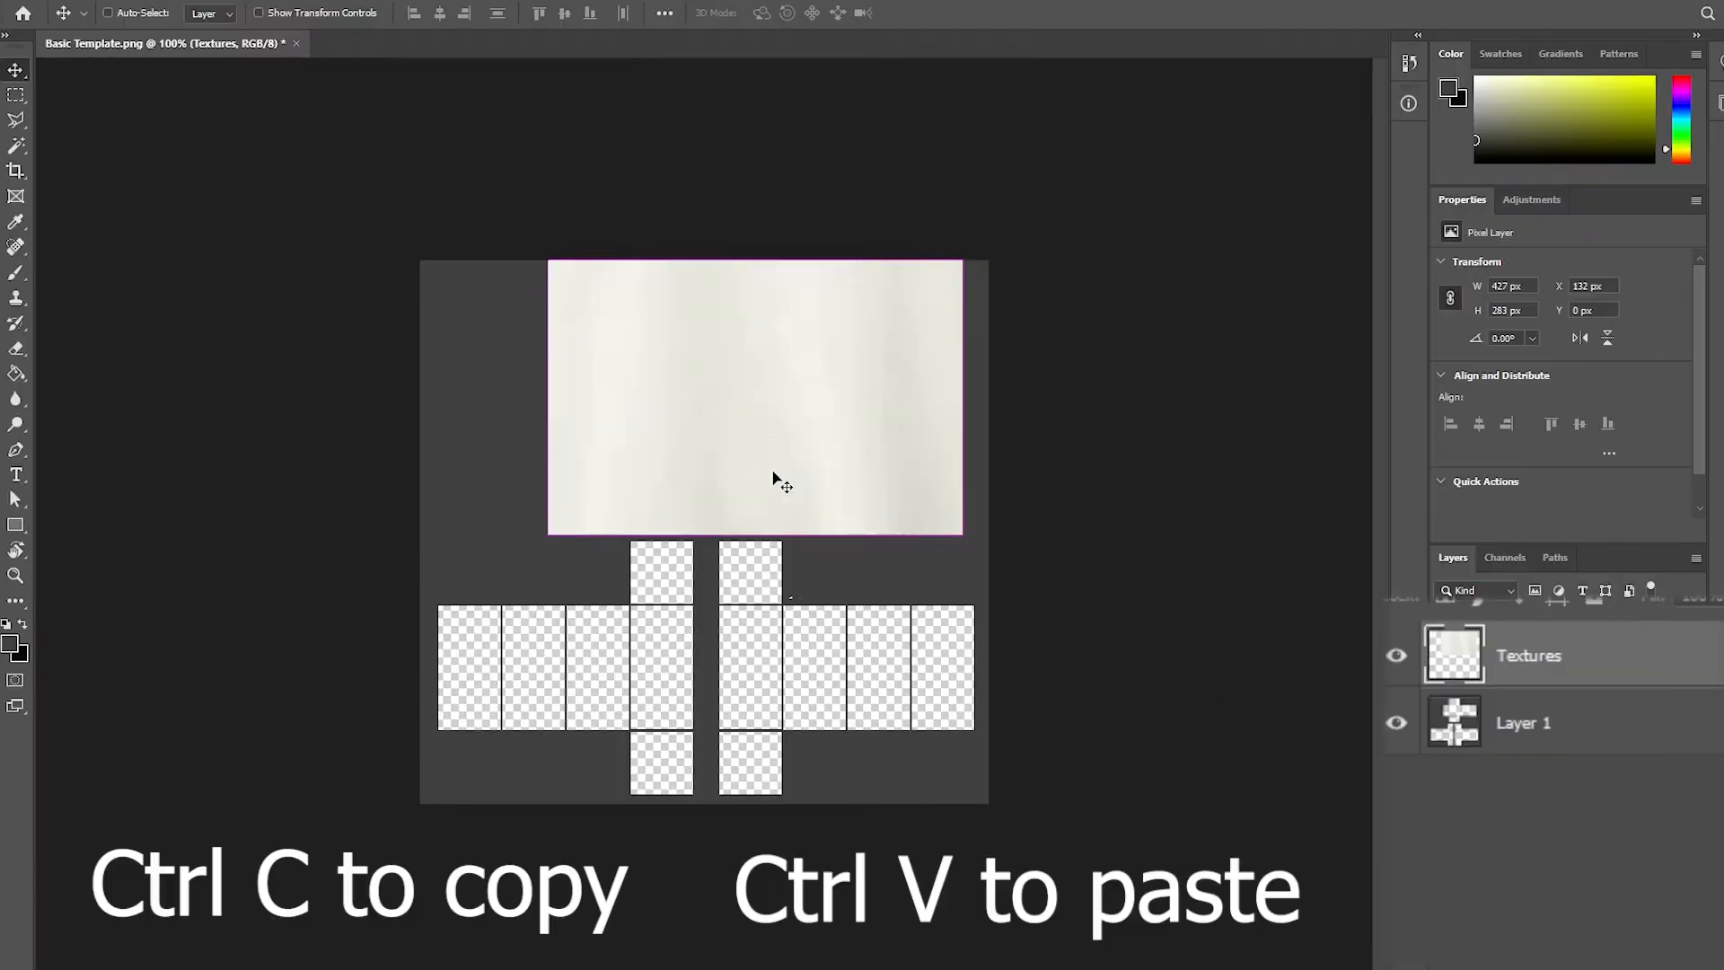
- Paste a copy of the texture, fit it at 557 × 194 px over the arm pieces, and move Layer 1 above both Textures layers
key("ctrl+v")
left_click_drag(764, 517, 701, 576)
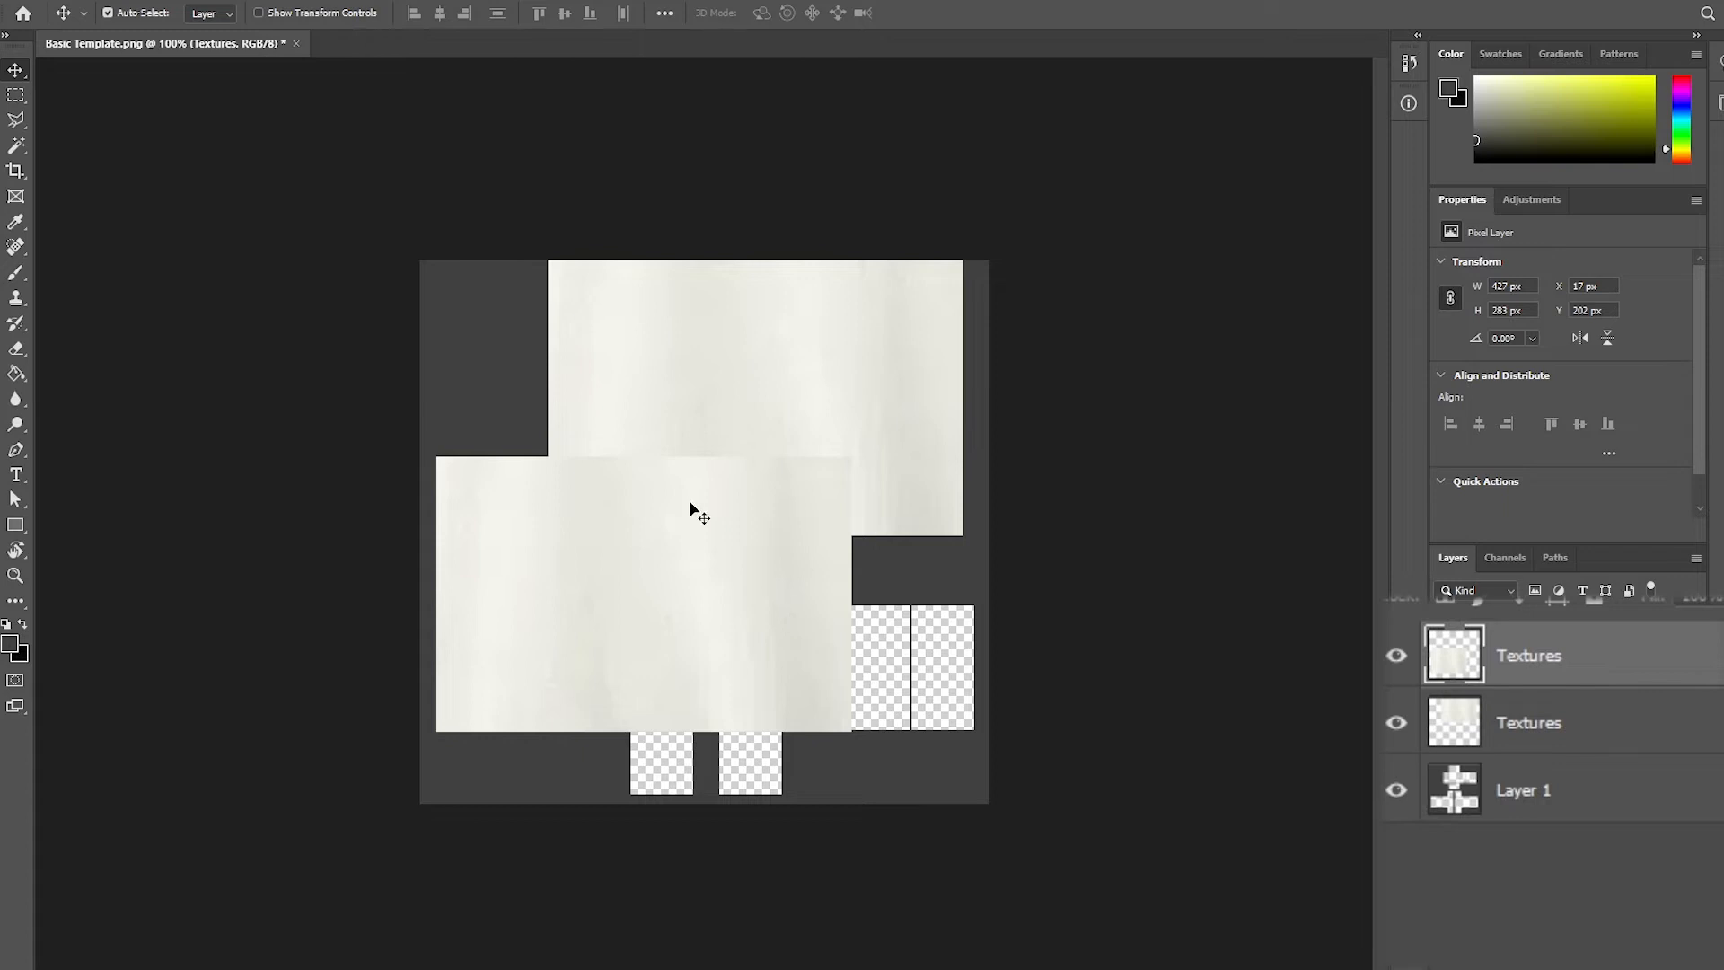
key("ctrl+t")
left_click_drag(643, 460, 657, 542)
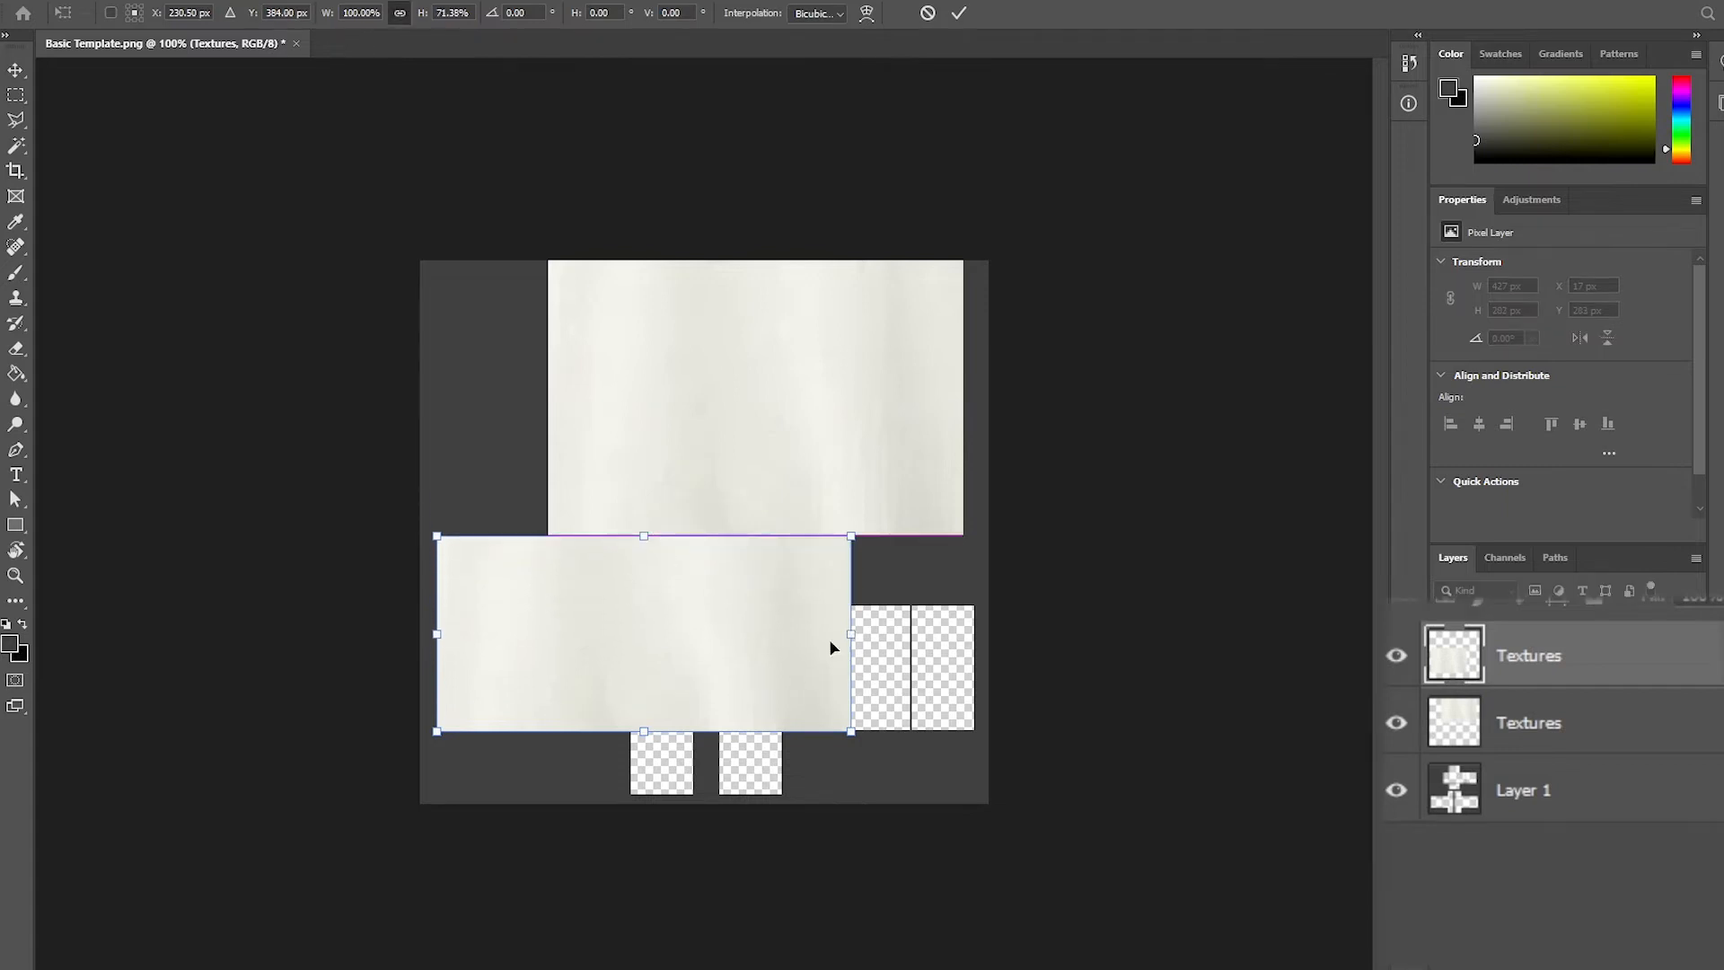
left_click_drag(850, 633, 978, 635)
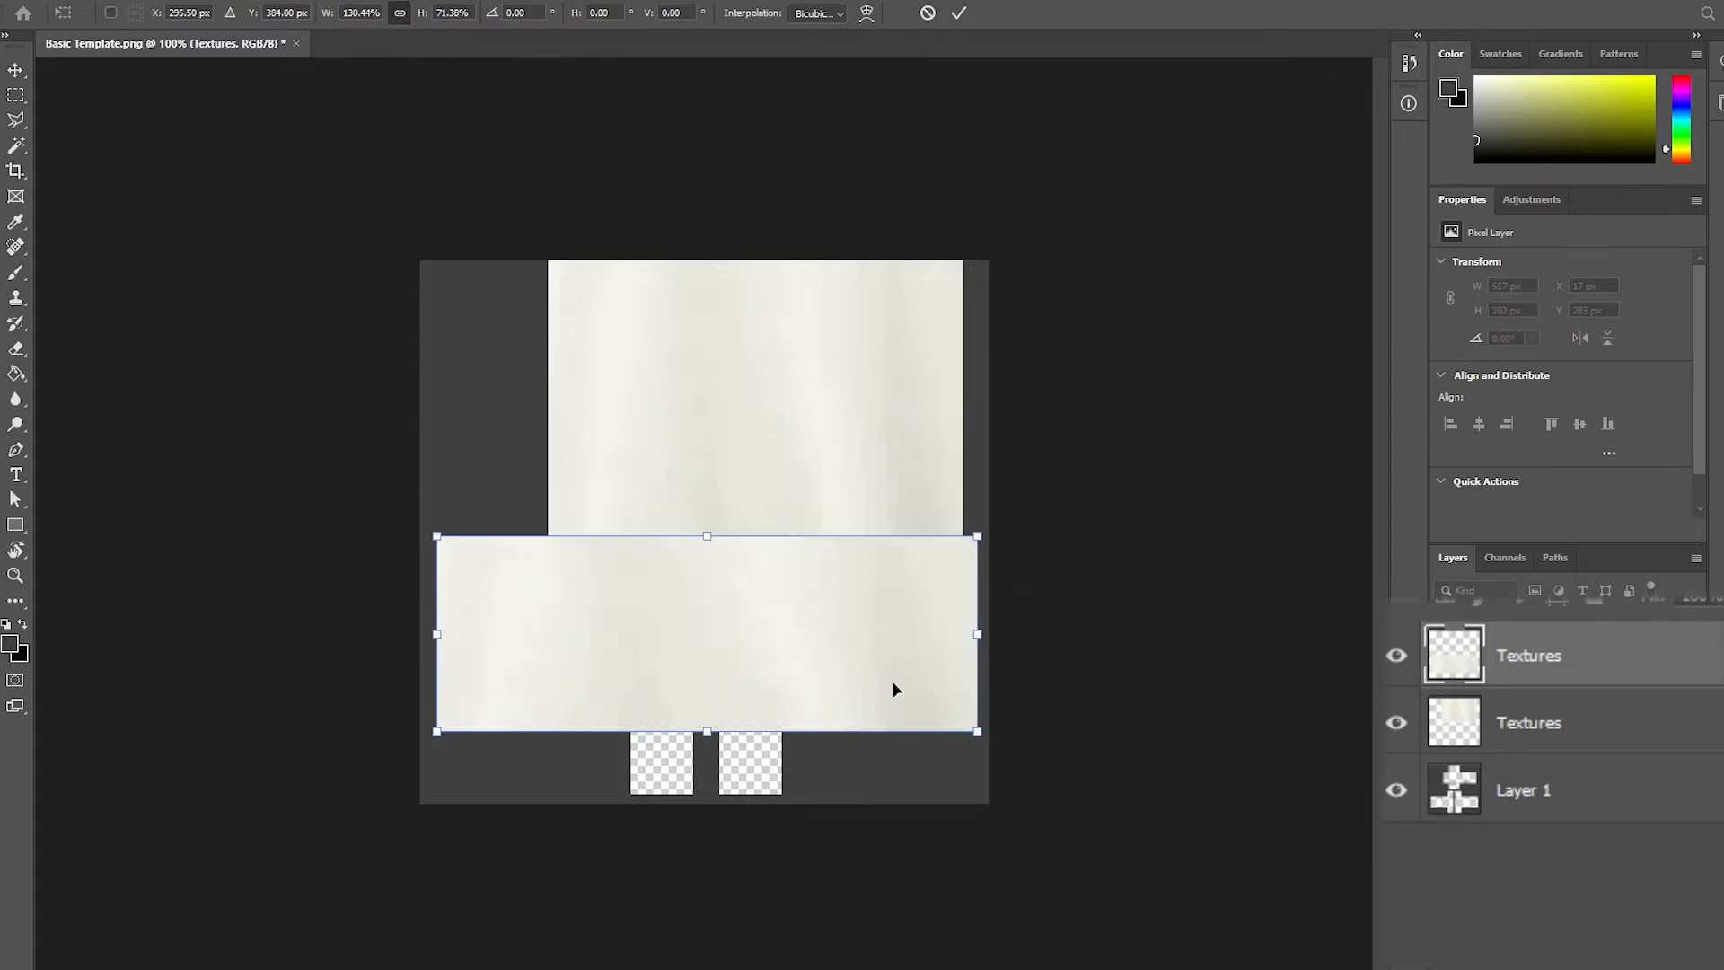
left_click_drag(705, 731, 707, 722)
key("Return")
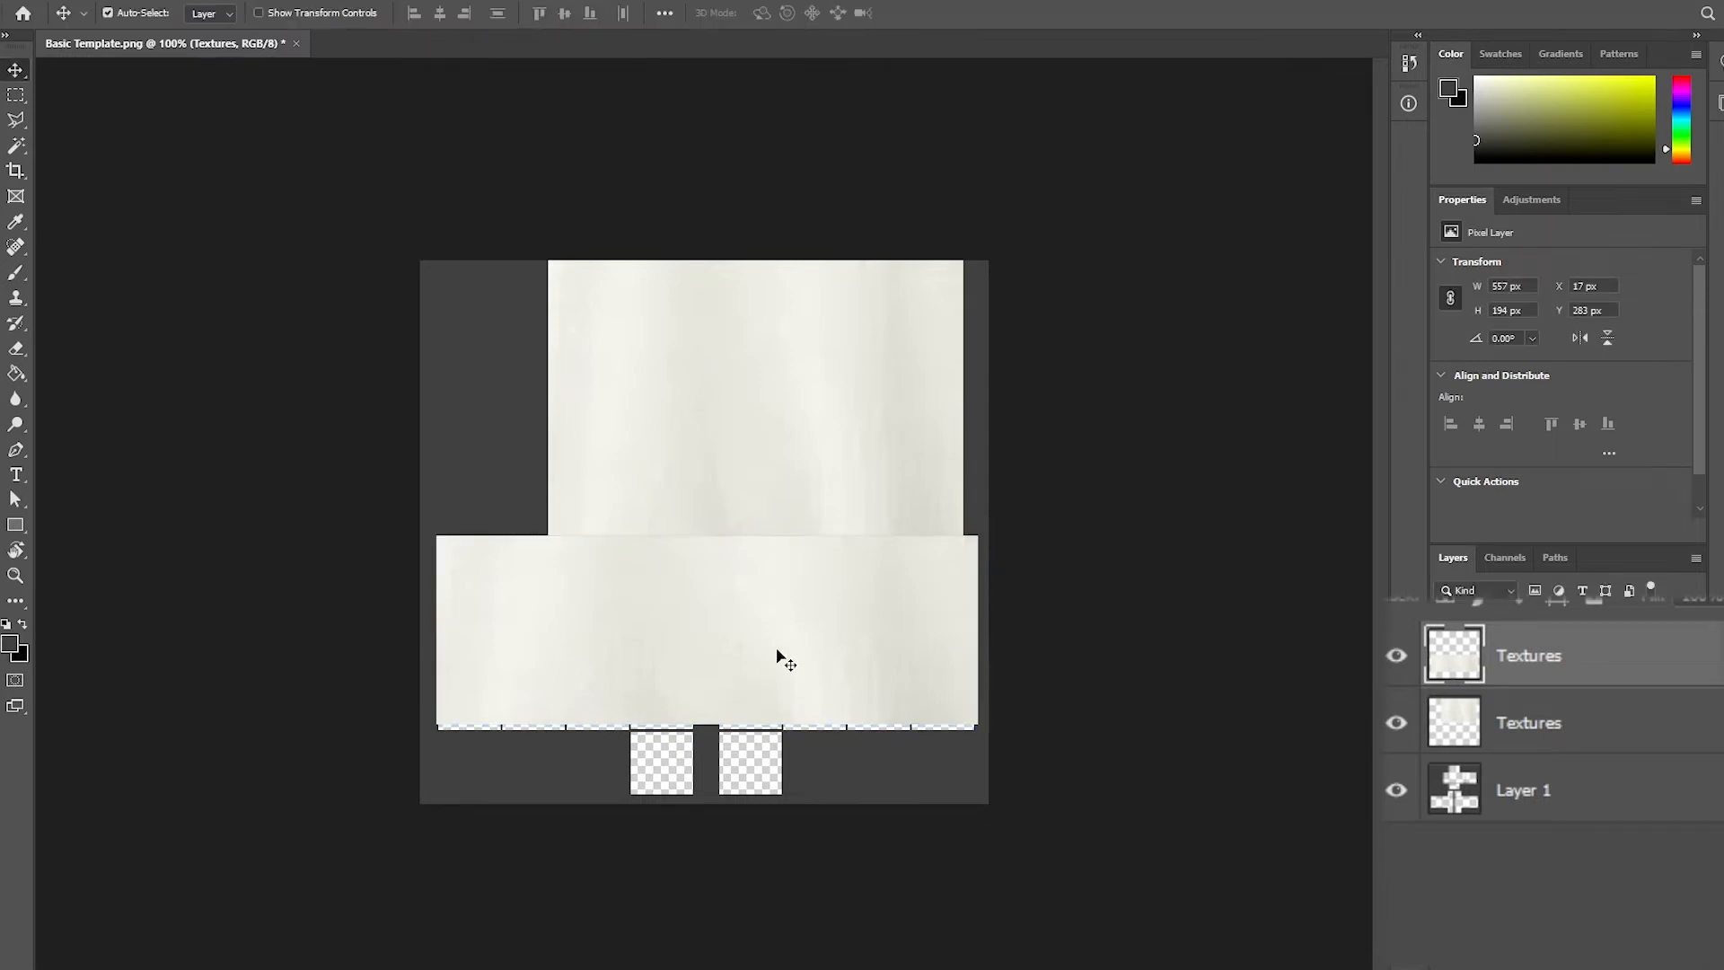
left_click_drag(1576, 799, 1553, 655)
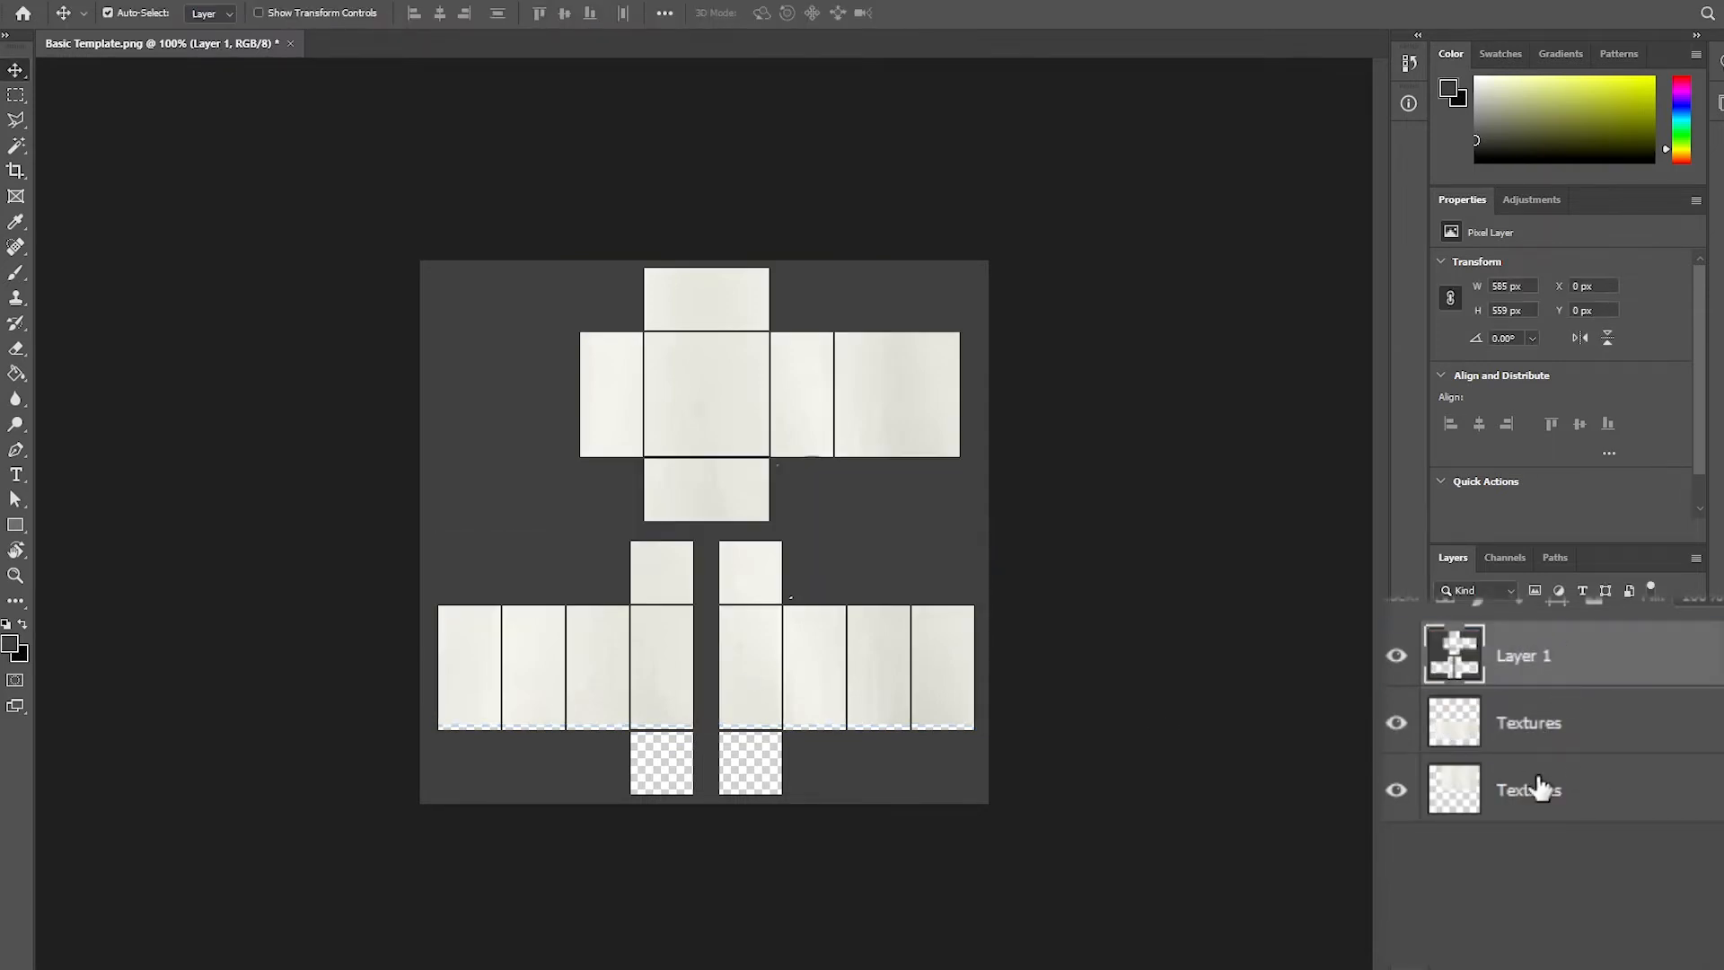
left_click(1539, 788)
left_click(1537, 745, "shift")
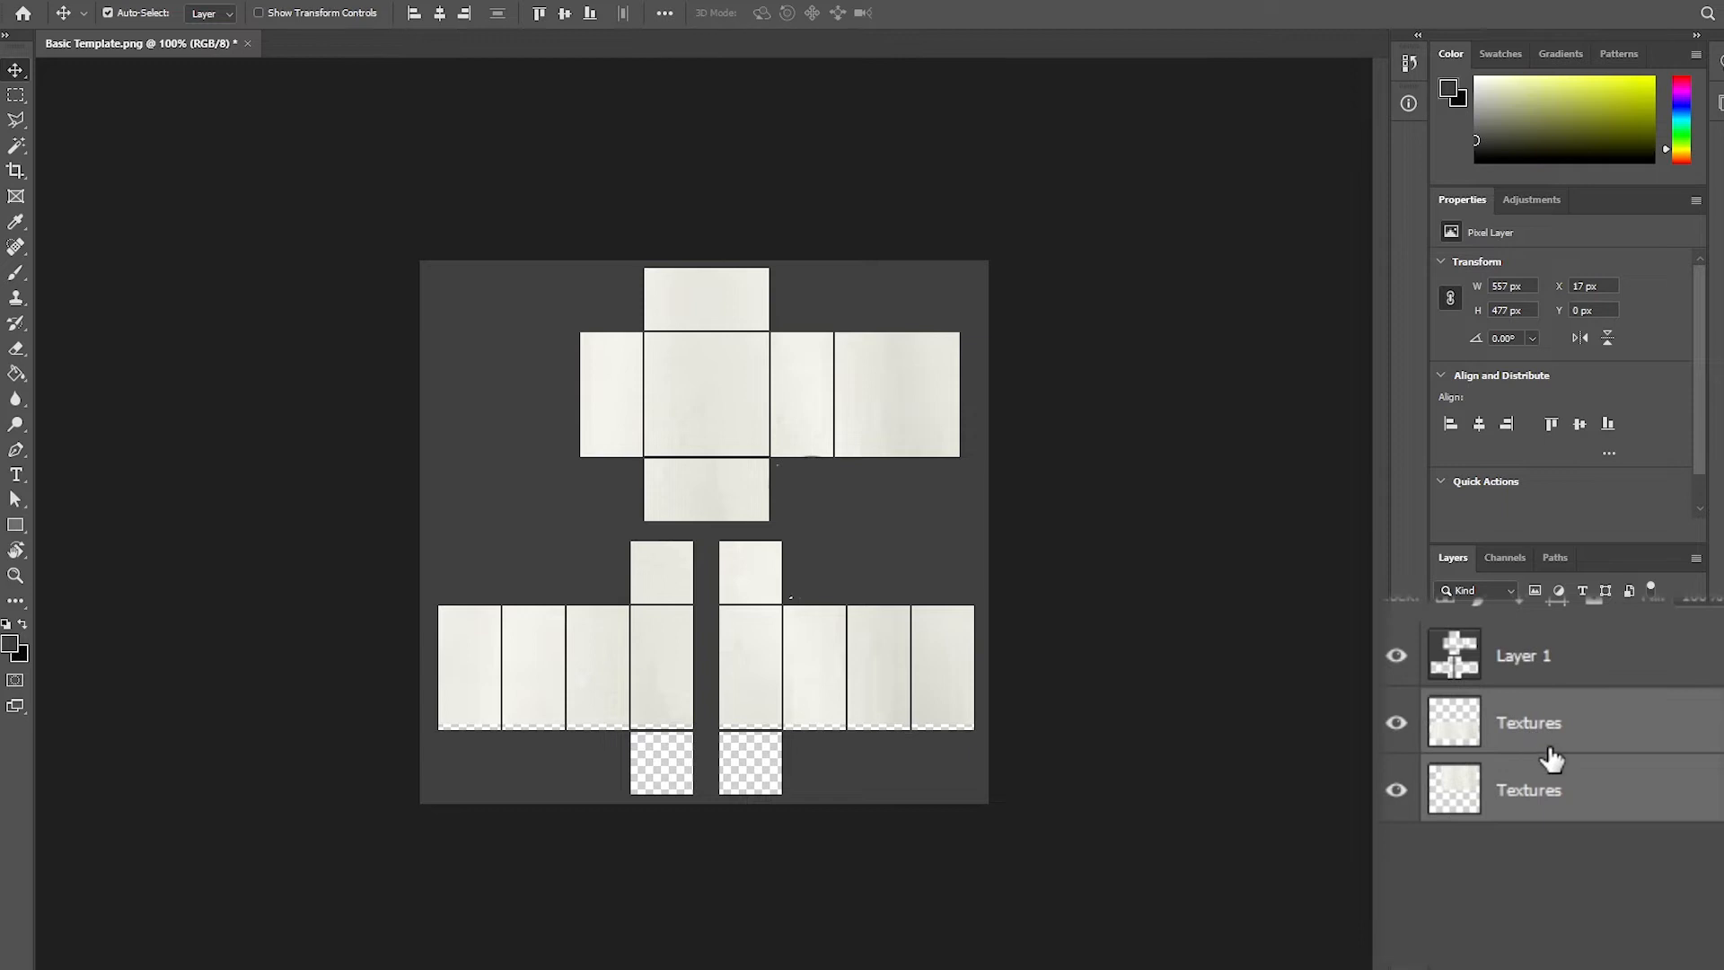
right_click(1575, 745)
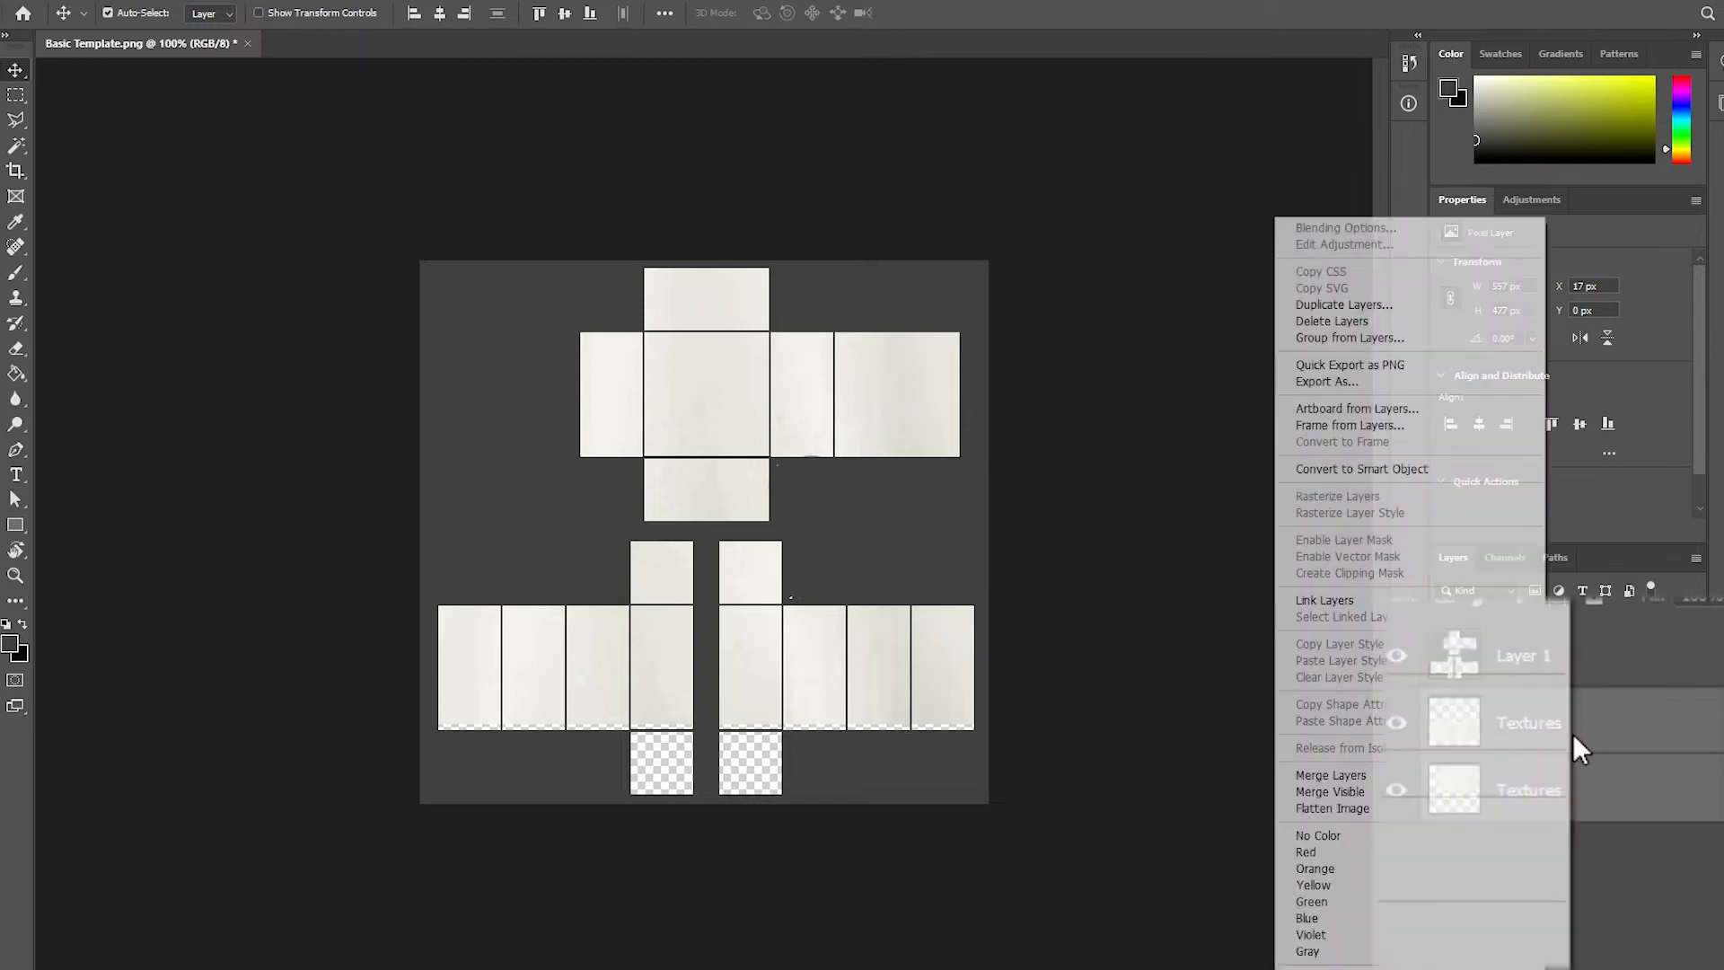
left_click(1621, 871)
- Merge the two Textures layers into one layer and deselect it
left_click(1629, 815)
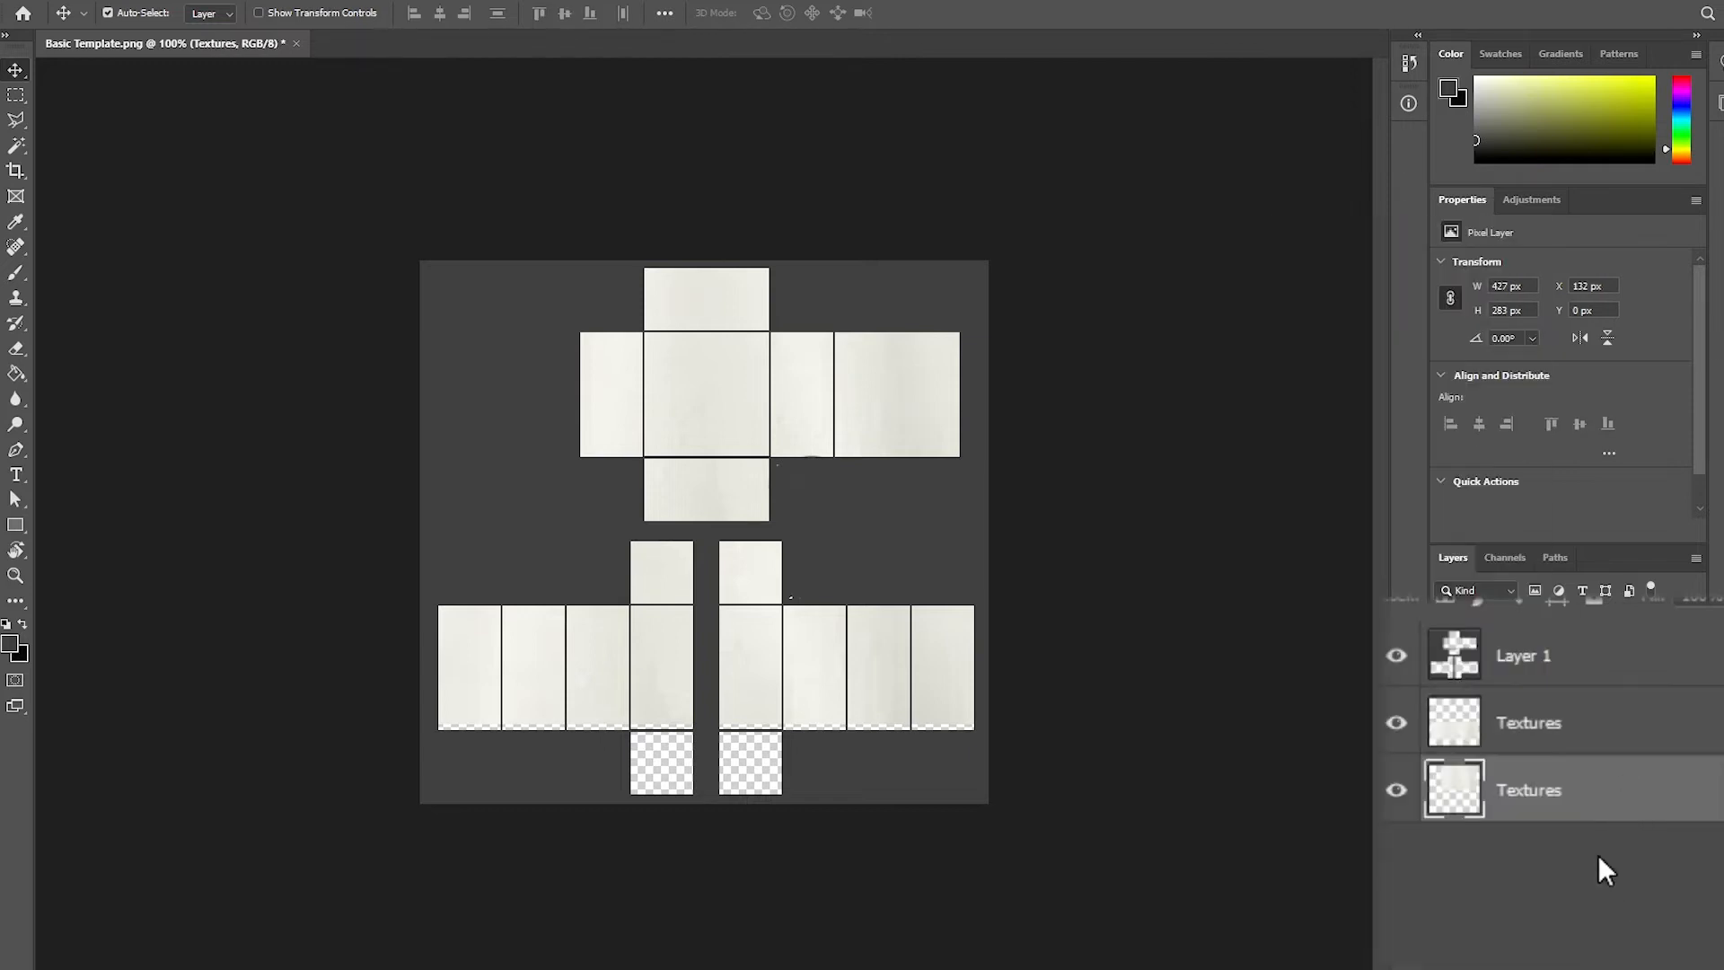
left_click(1564, 743, "shift")
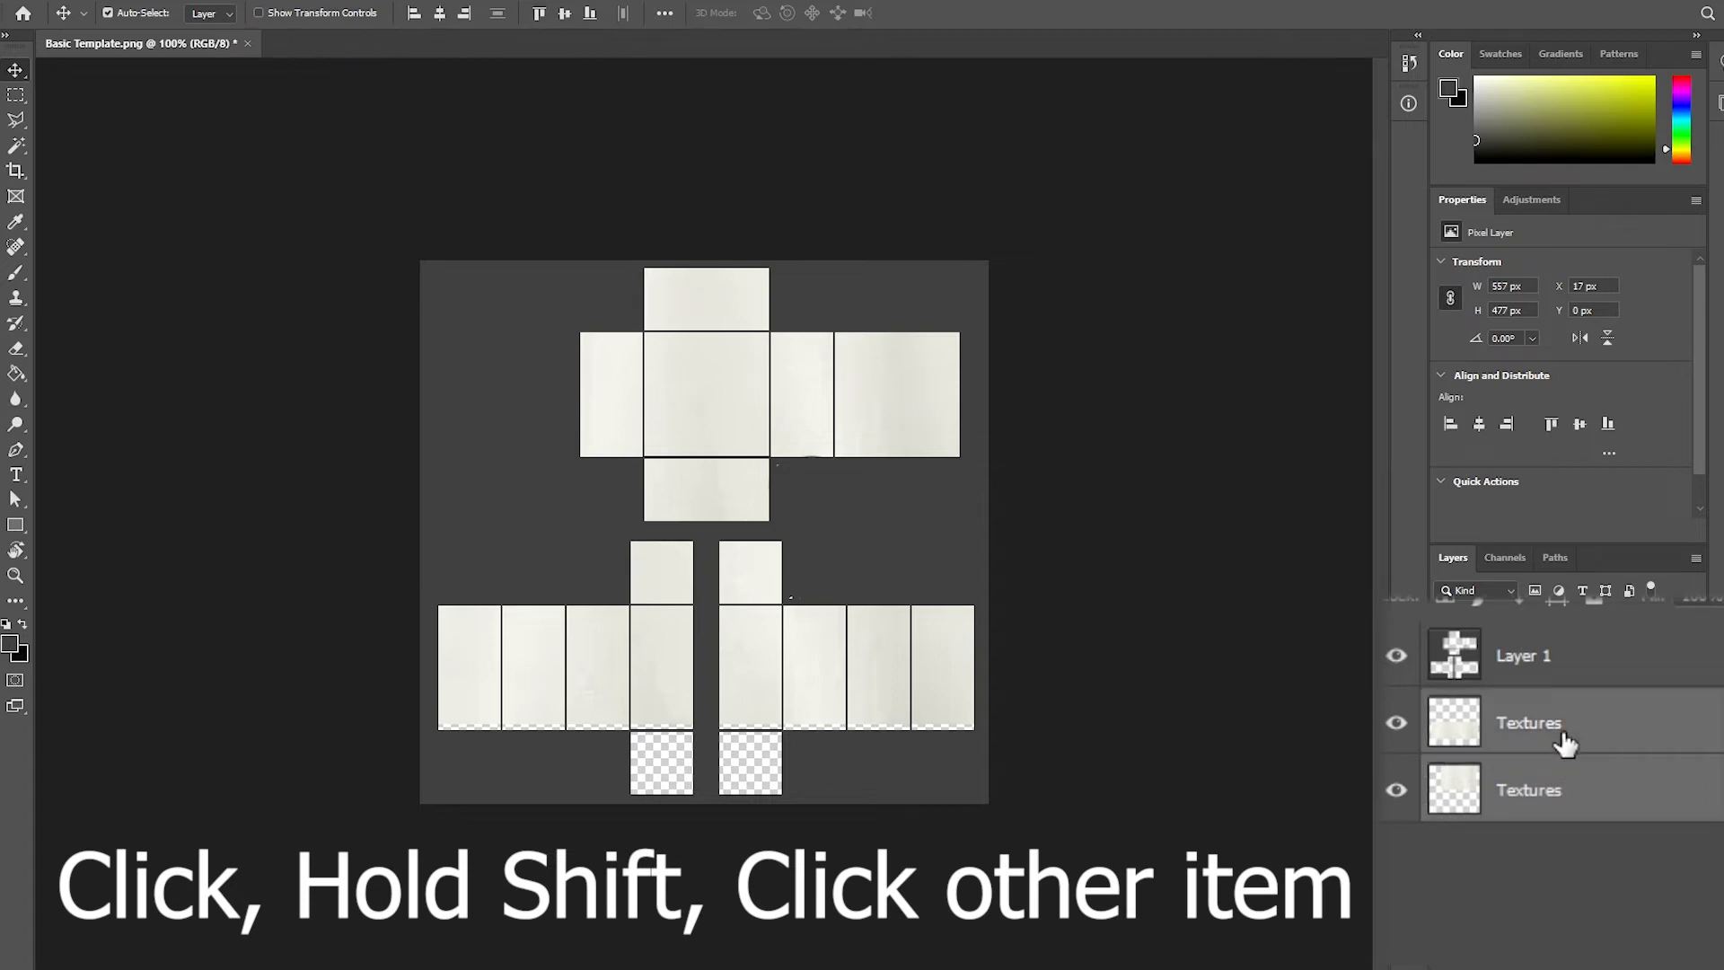
right_click(1564, 744)
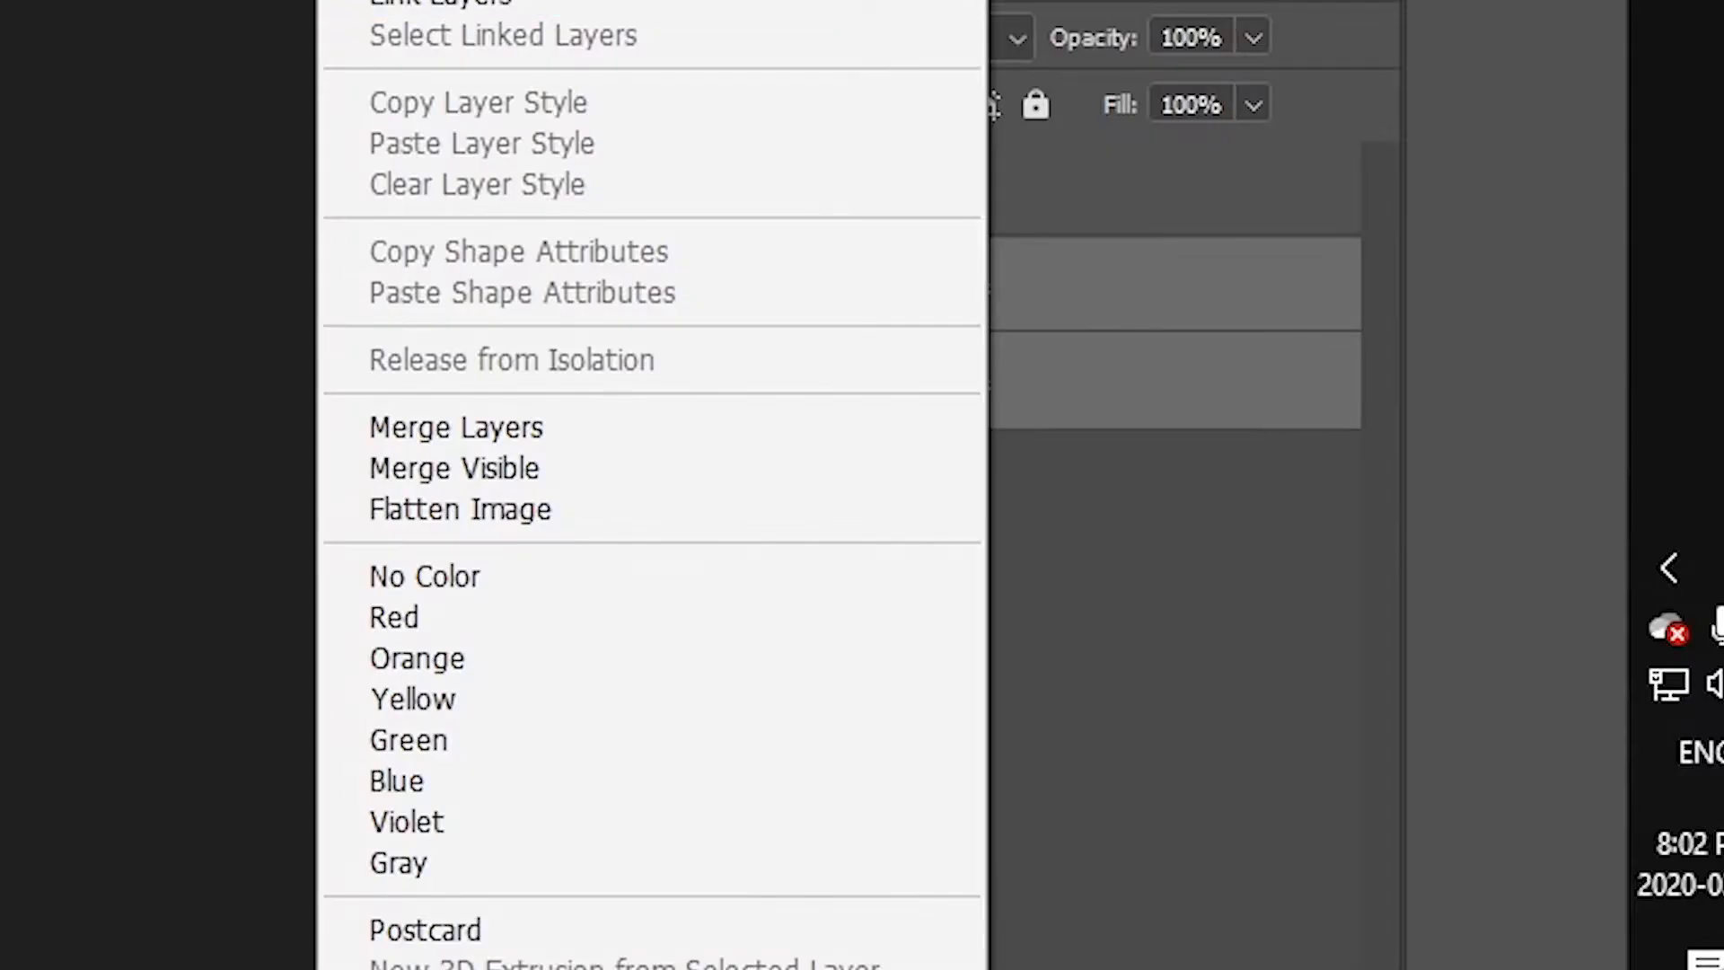
left_click(603, 428)
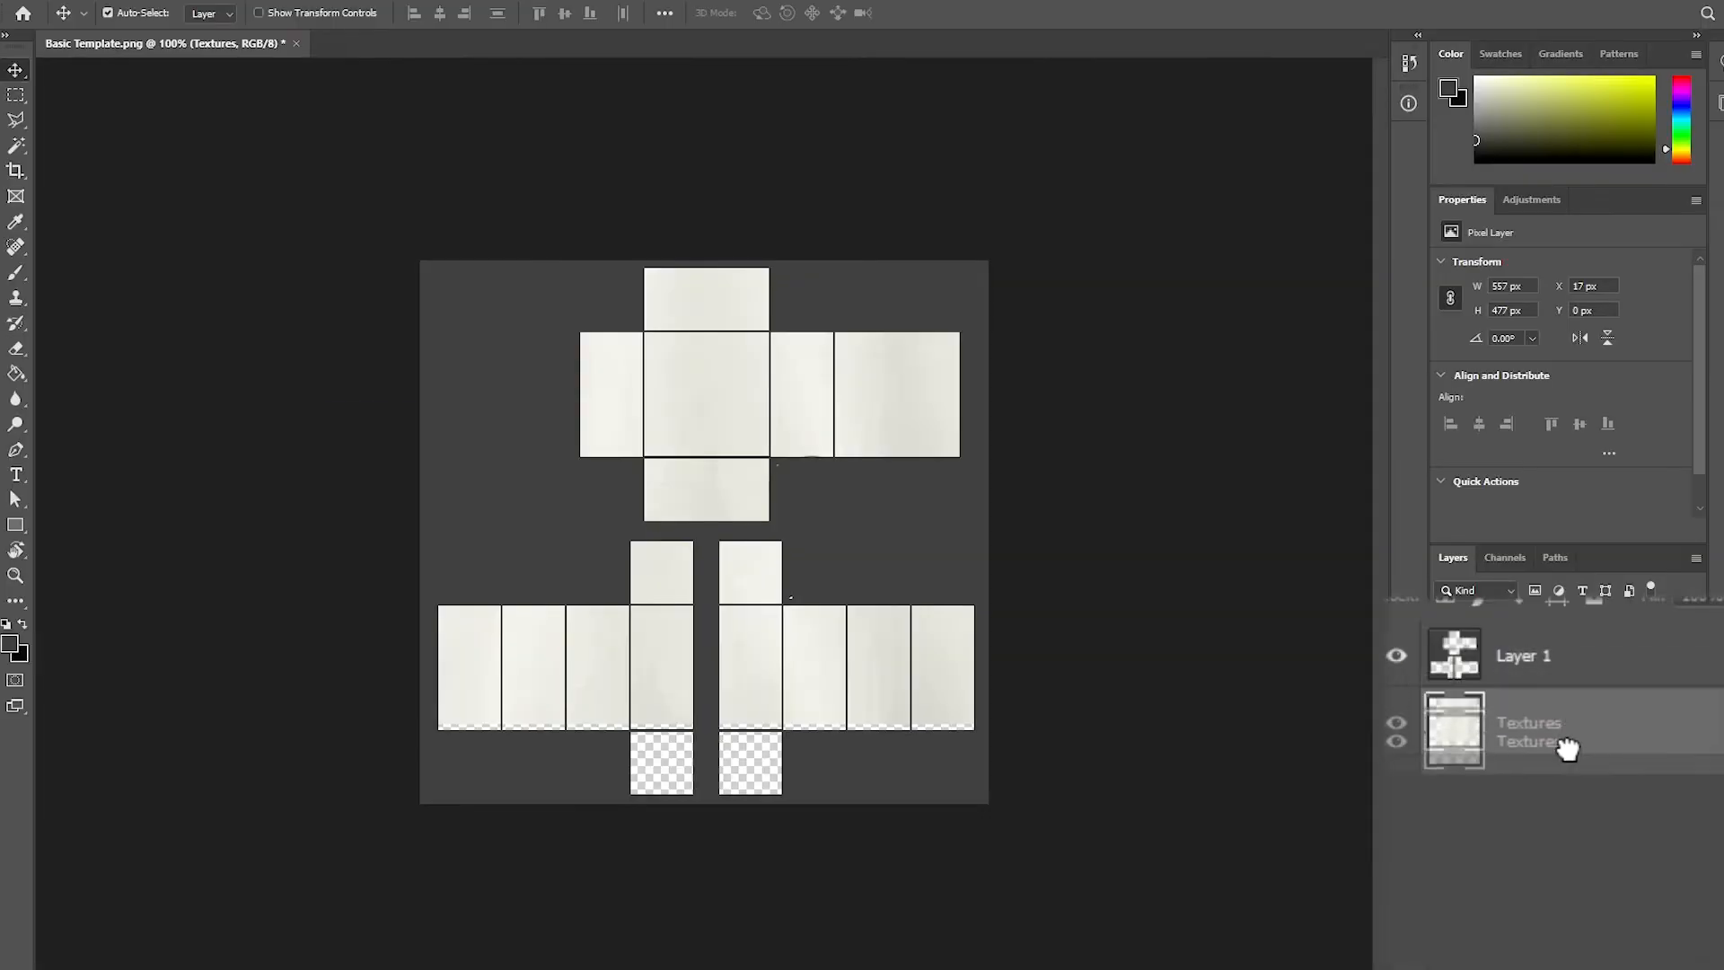
left_click(1200, 672)
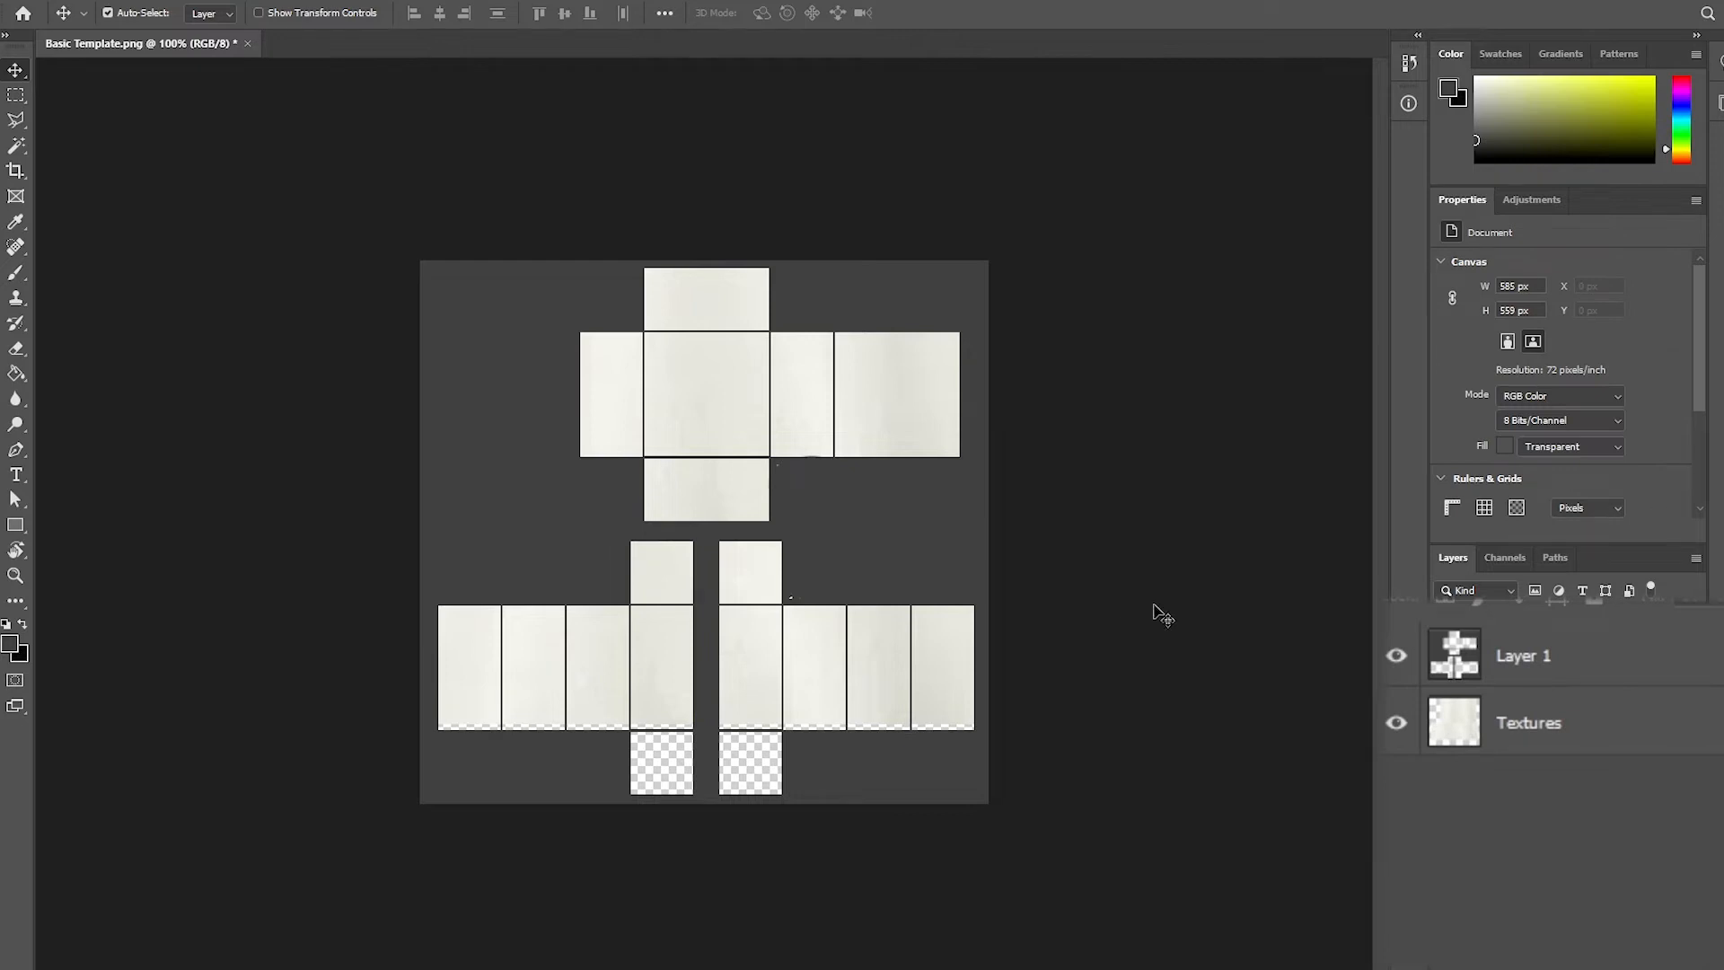
- Hide and show the Textures layer to compare the template with and without the fabric
left_click(1394, 729)
left_click(1396, 729)
left_click(1399, 729)
left_click(1397, 729)
- Switch to File Explorer and open the Shirts folder on the Desktop
key("super+e")
left_click(59, 194)
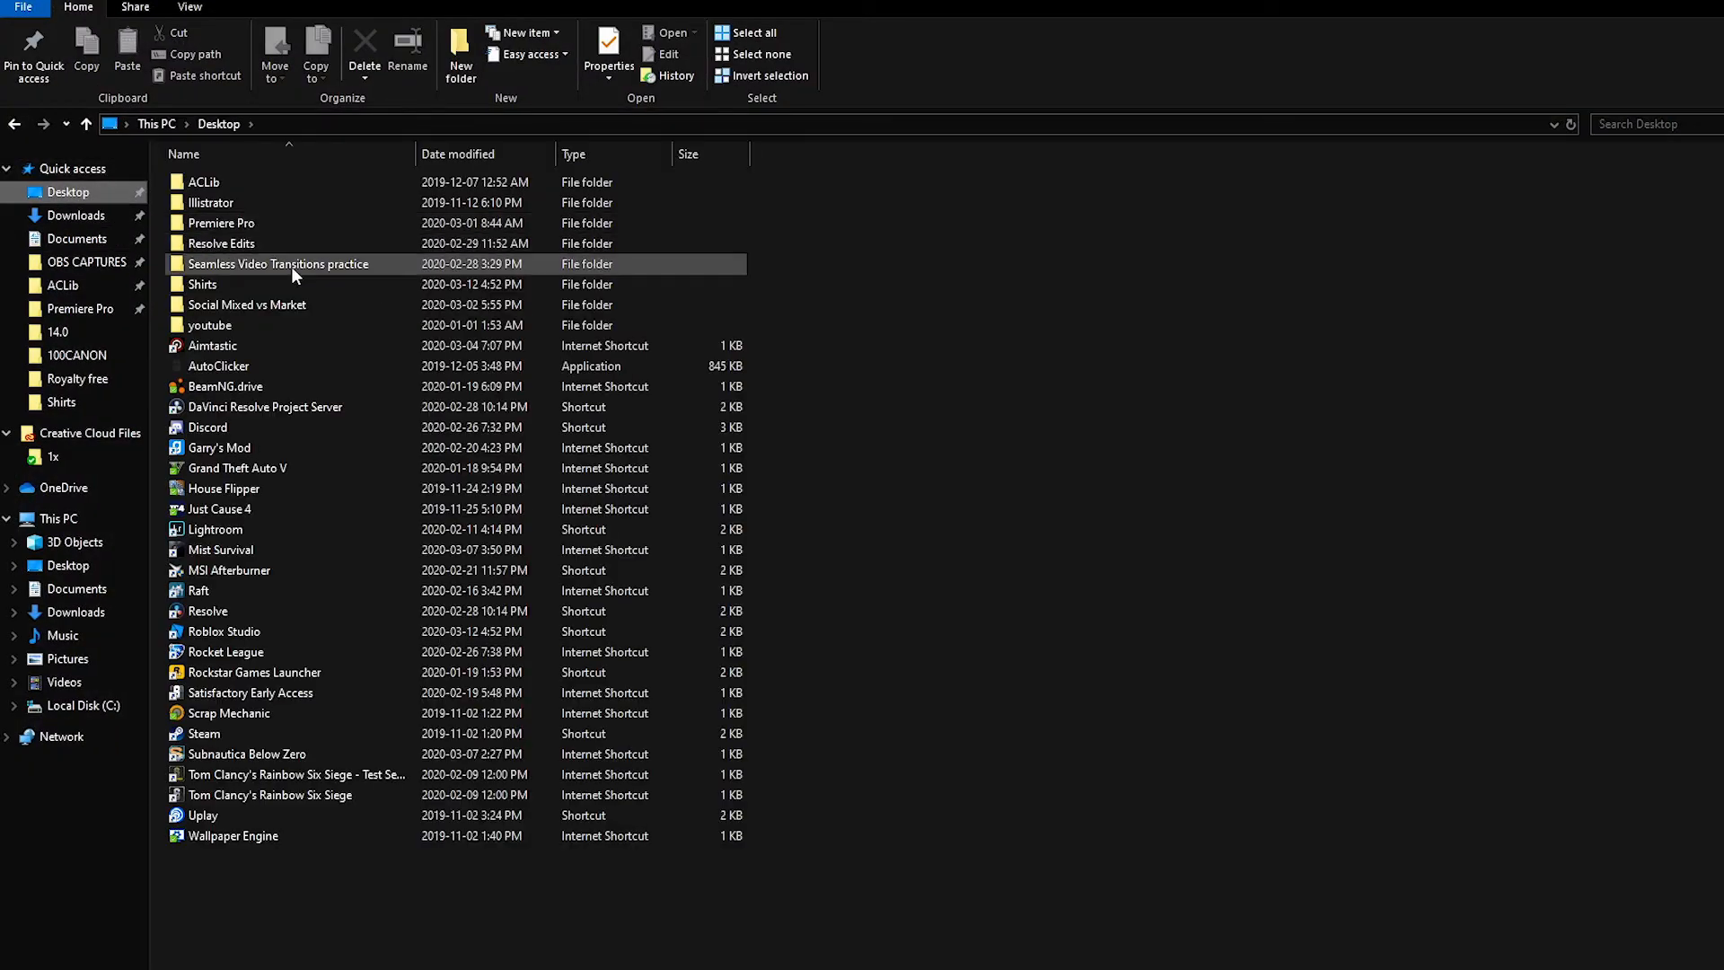
double_click(253, 282)
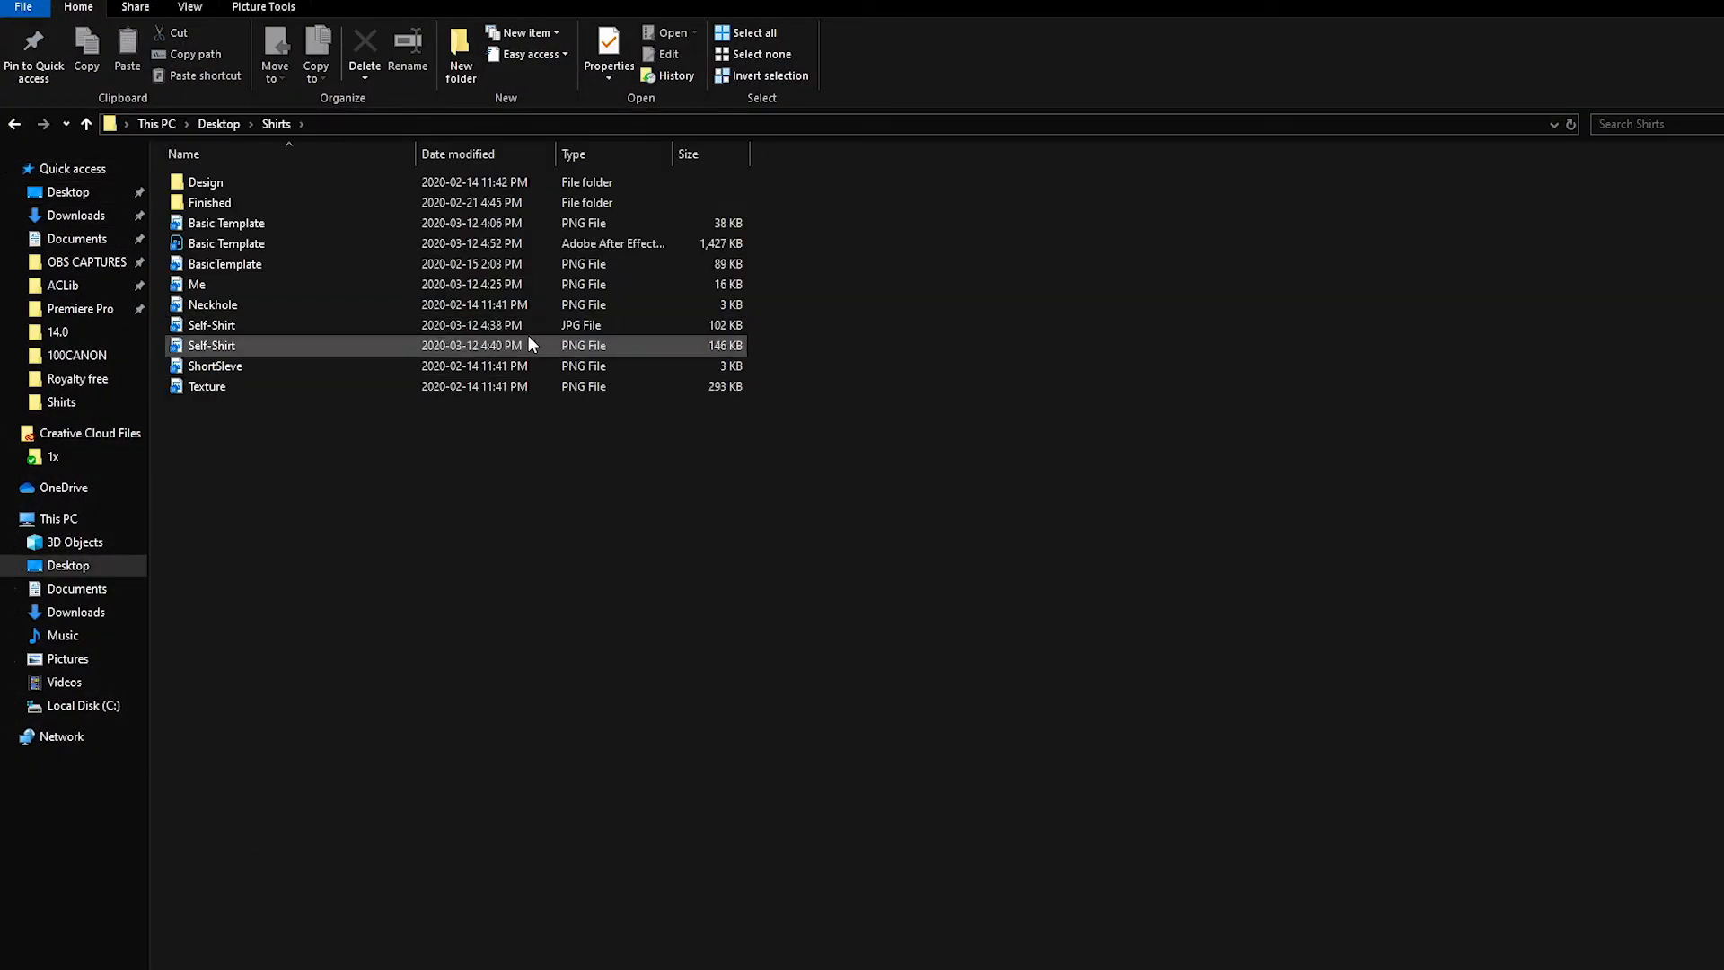
- Try placing the Neckhole image from the Shirts folder on the template, and delete its layer again
left_click(413, 300)
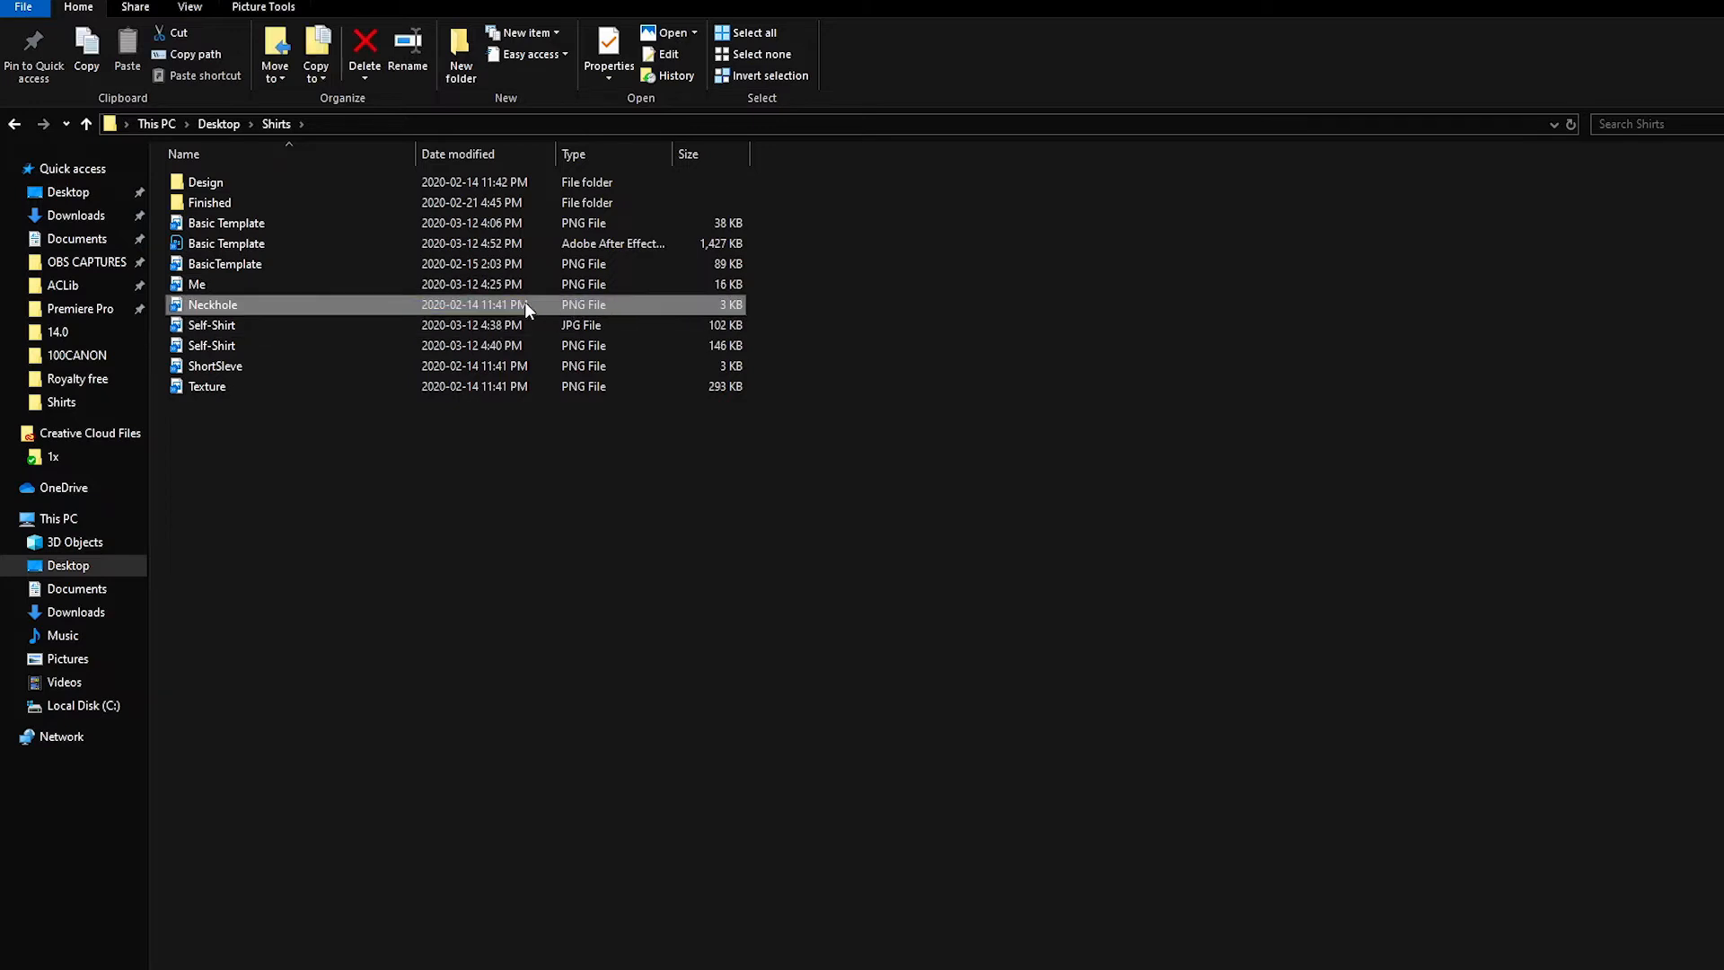
left_click_drag(524, 305, 1715, 413)
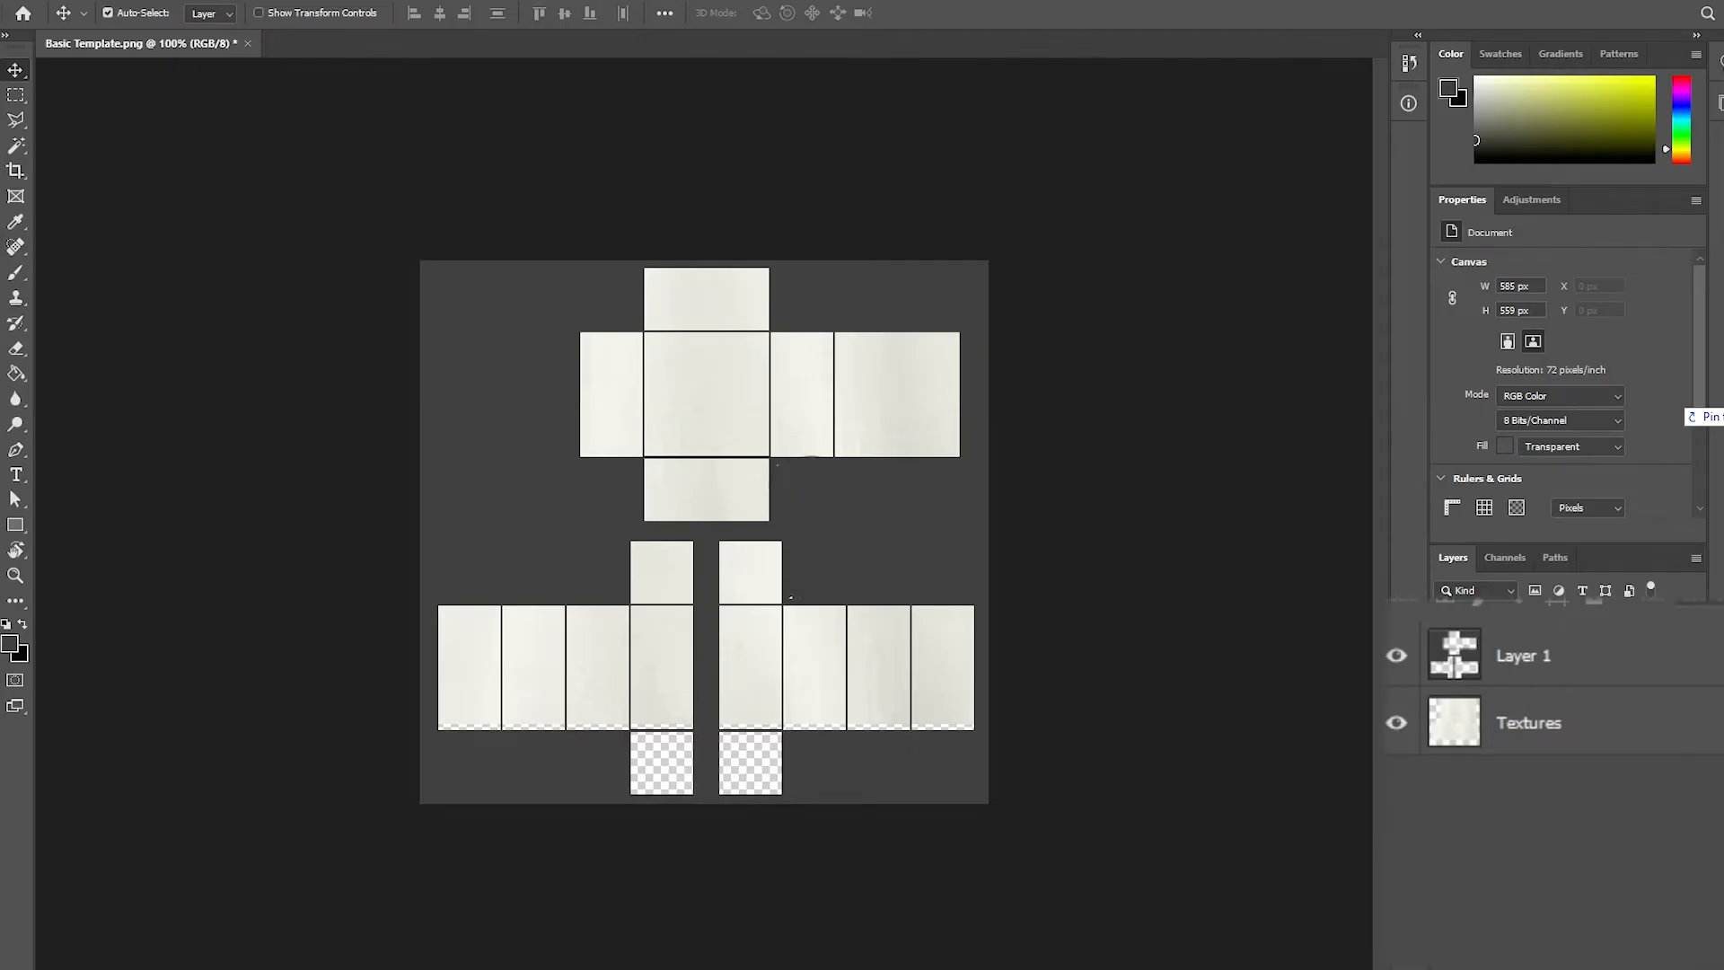
left_click_drag(1688, 416, 790, 389)
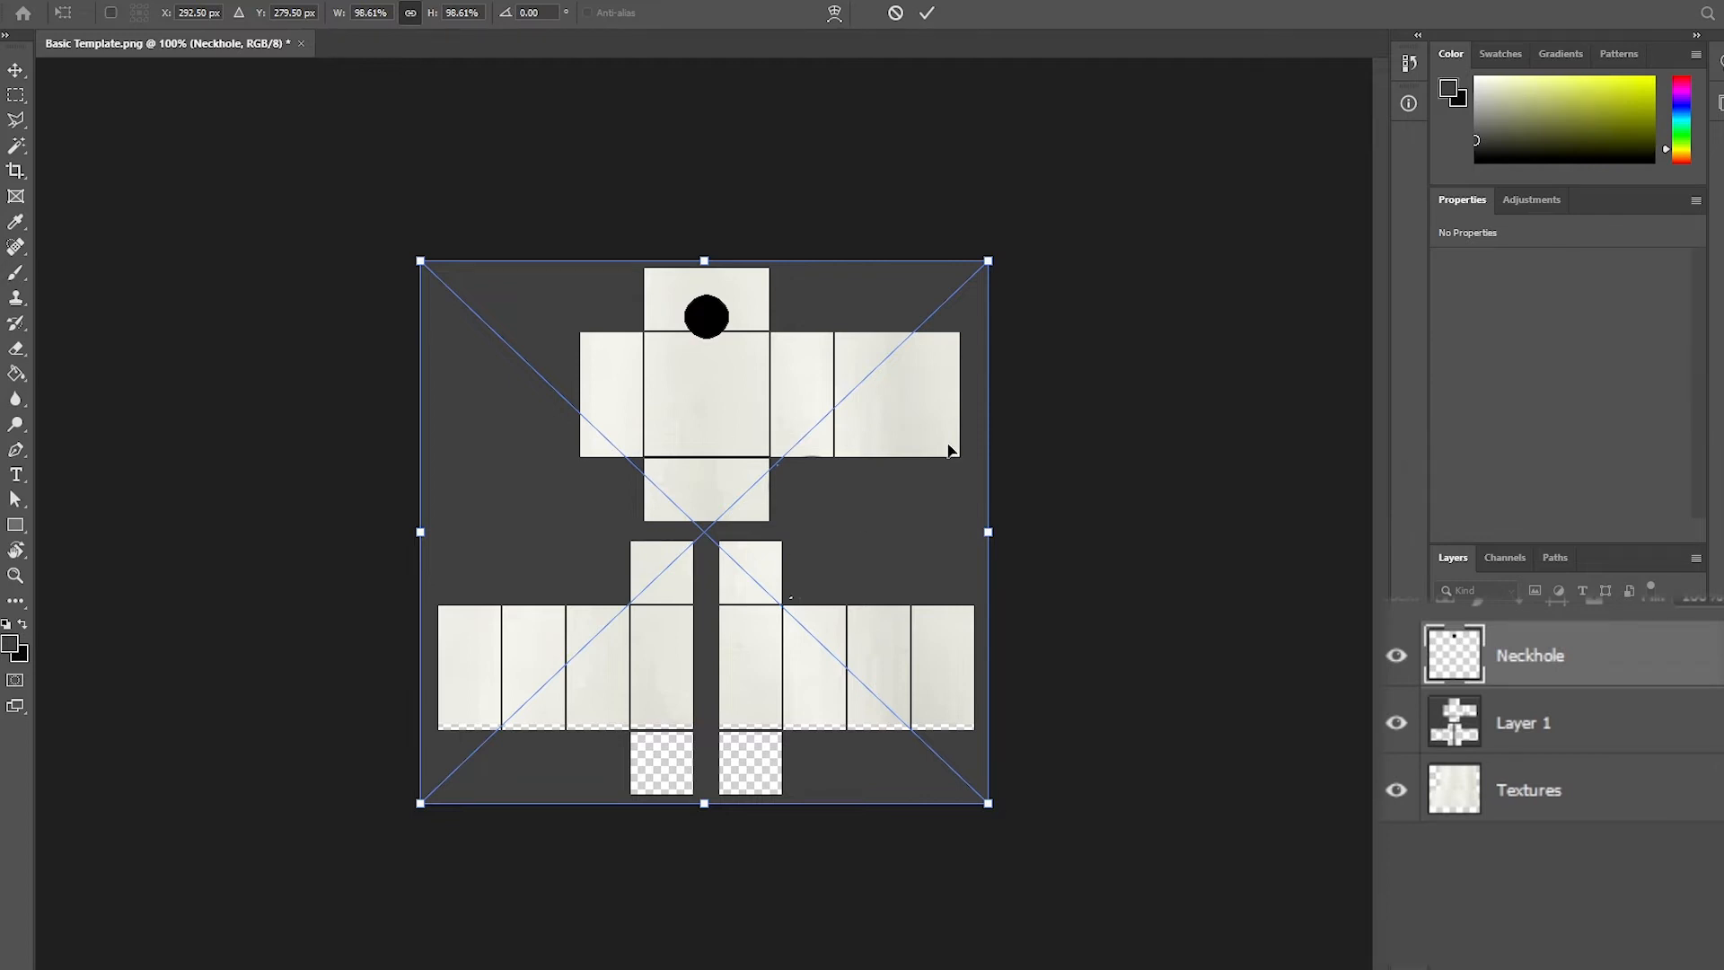
key("Return")
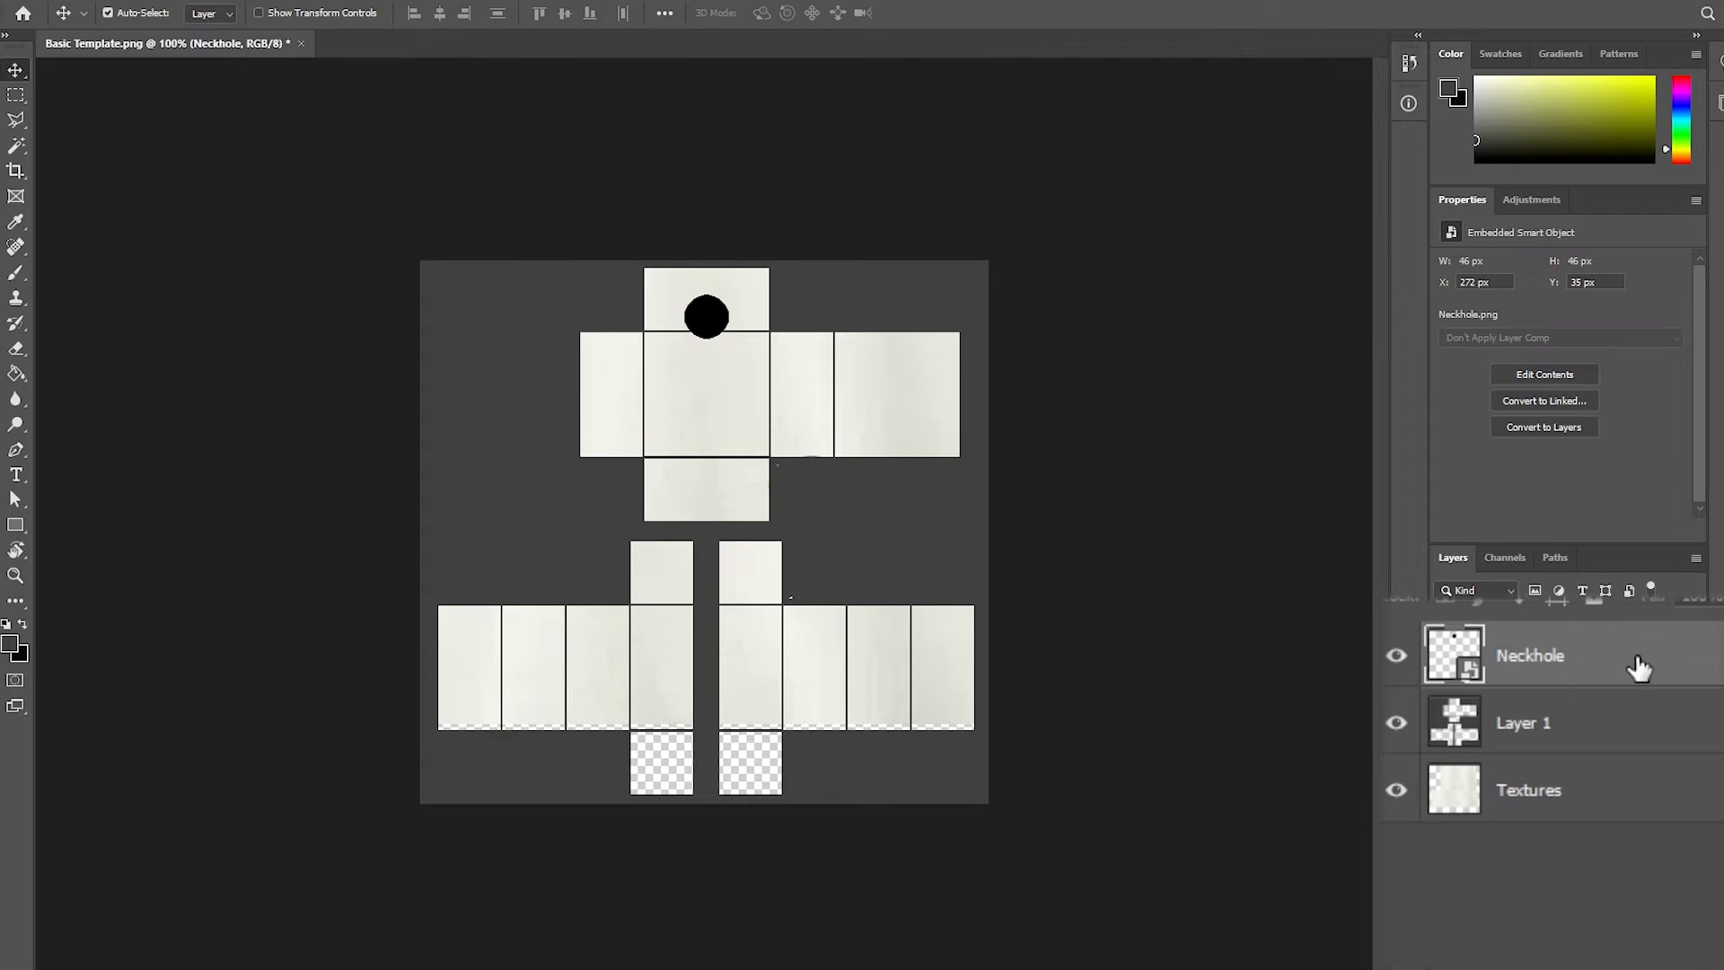
key("Delete")
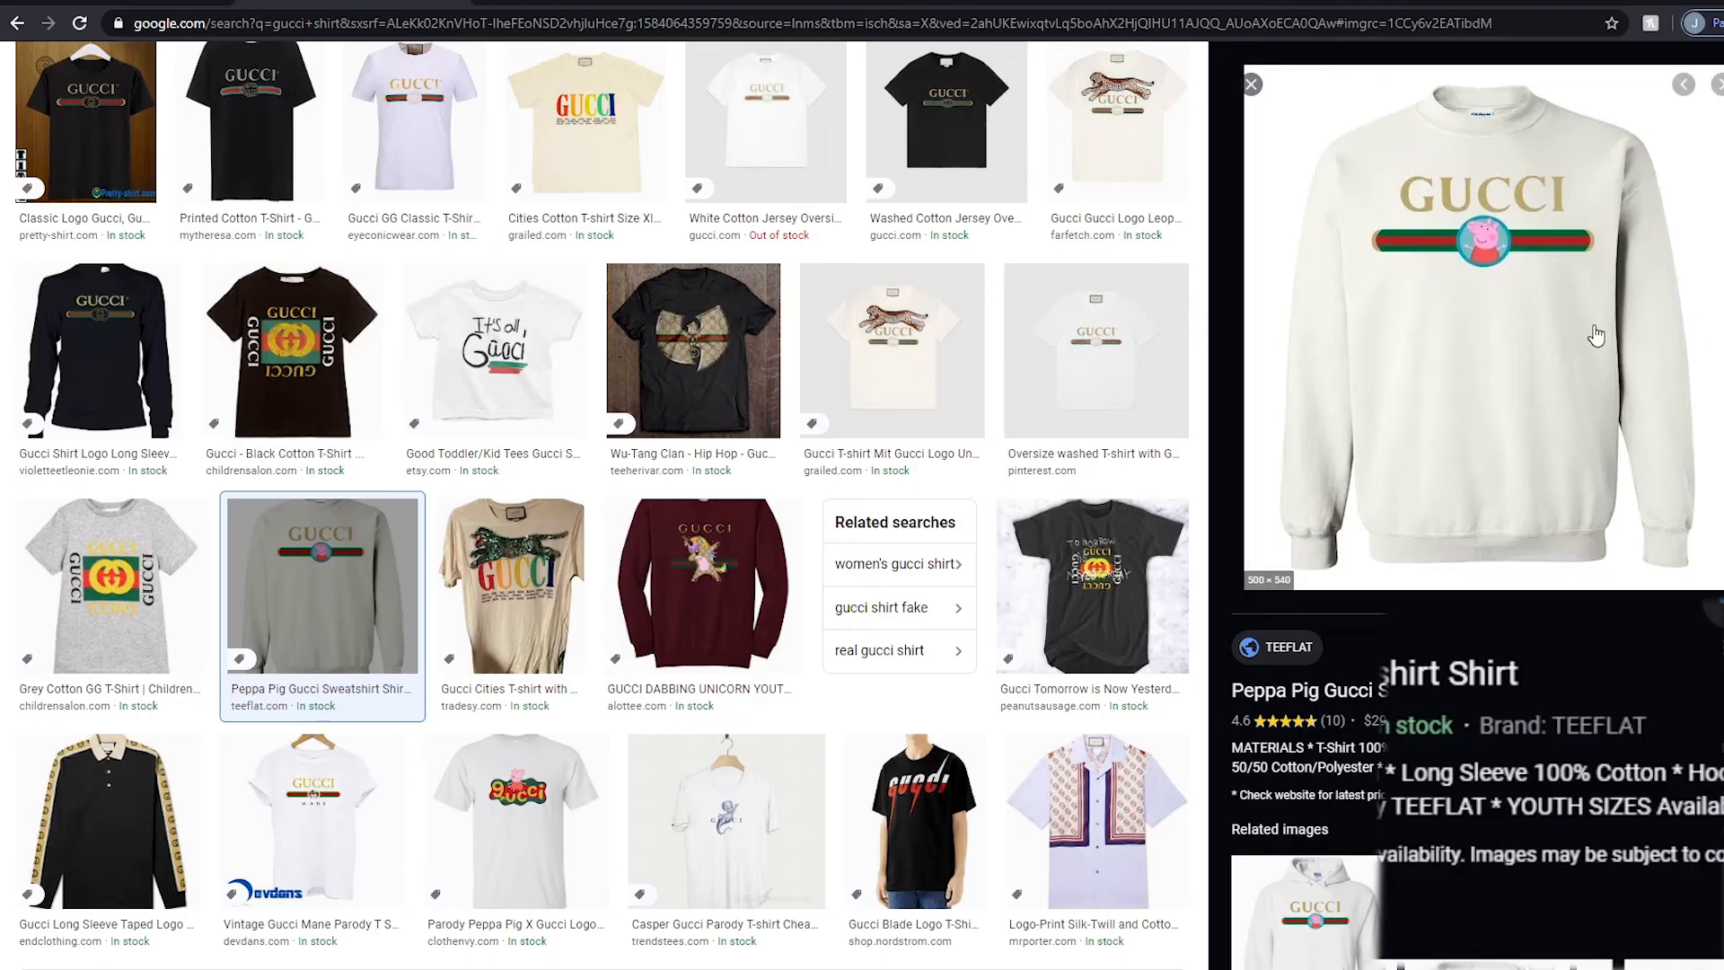
- Copy the Peppa Pig Gucci sweatshirt image from the browser's image results and paste it into the shirt template in Photoshop
right_click(1483, 314)
left_click(1531, 516)
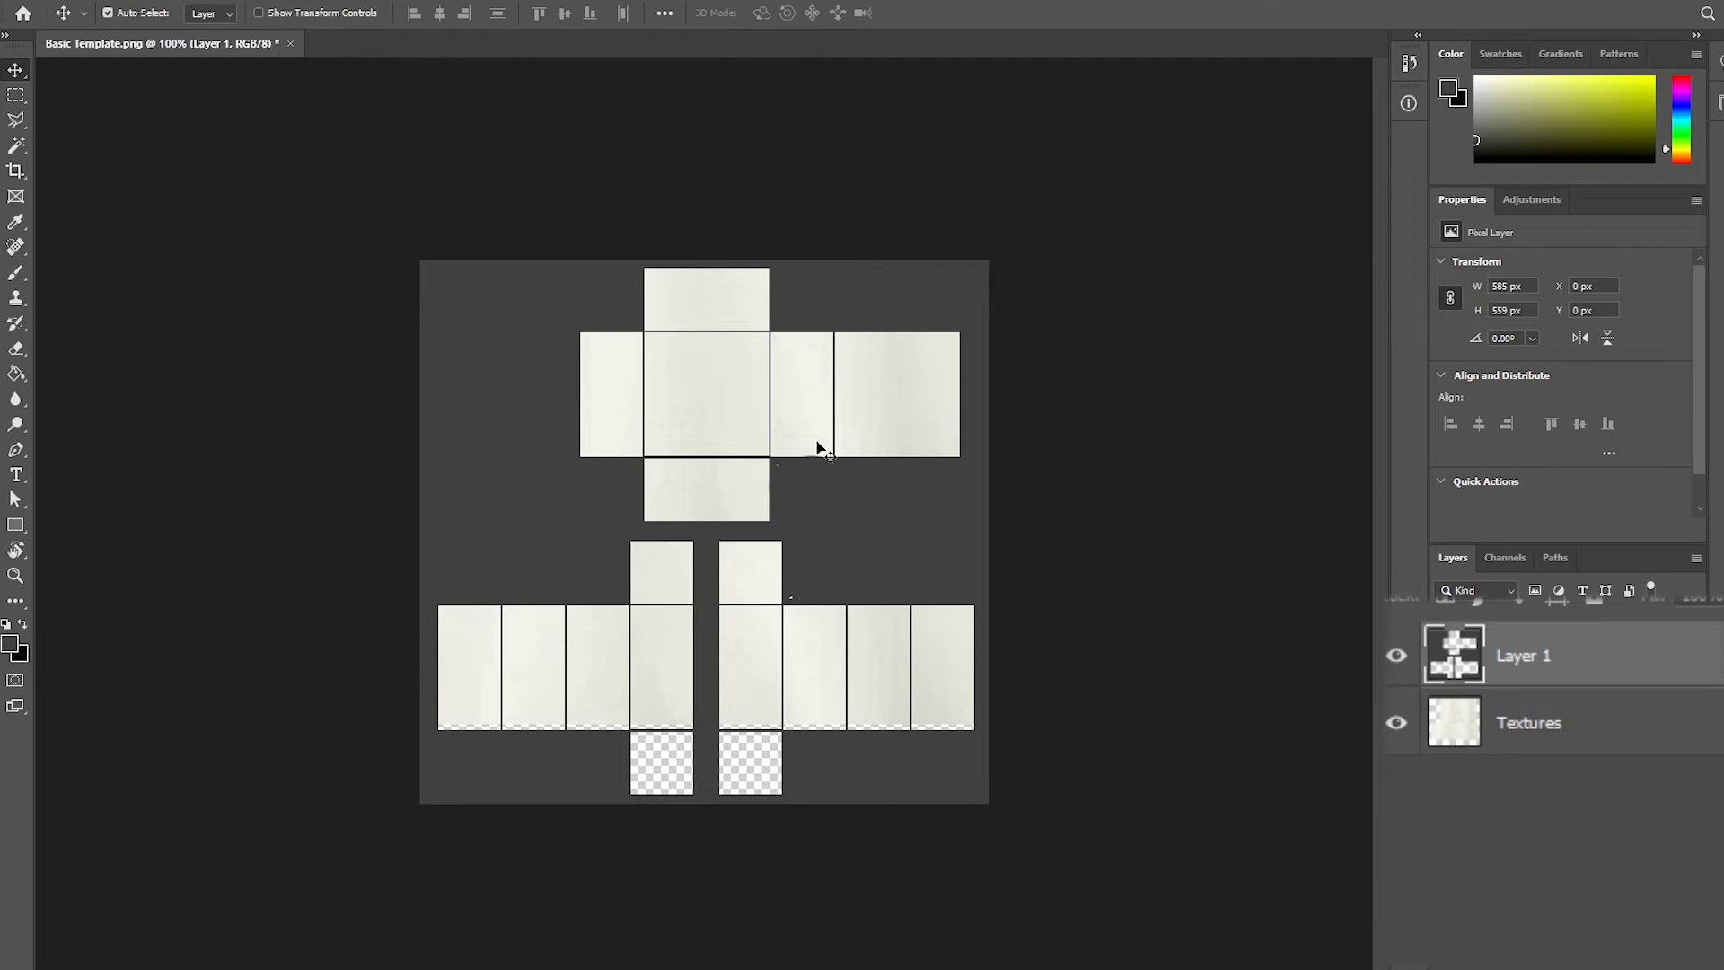
key("ctrl")
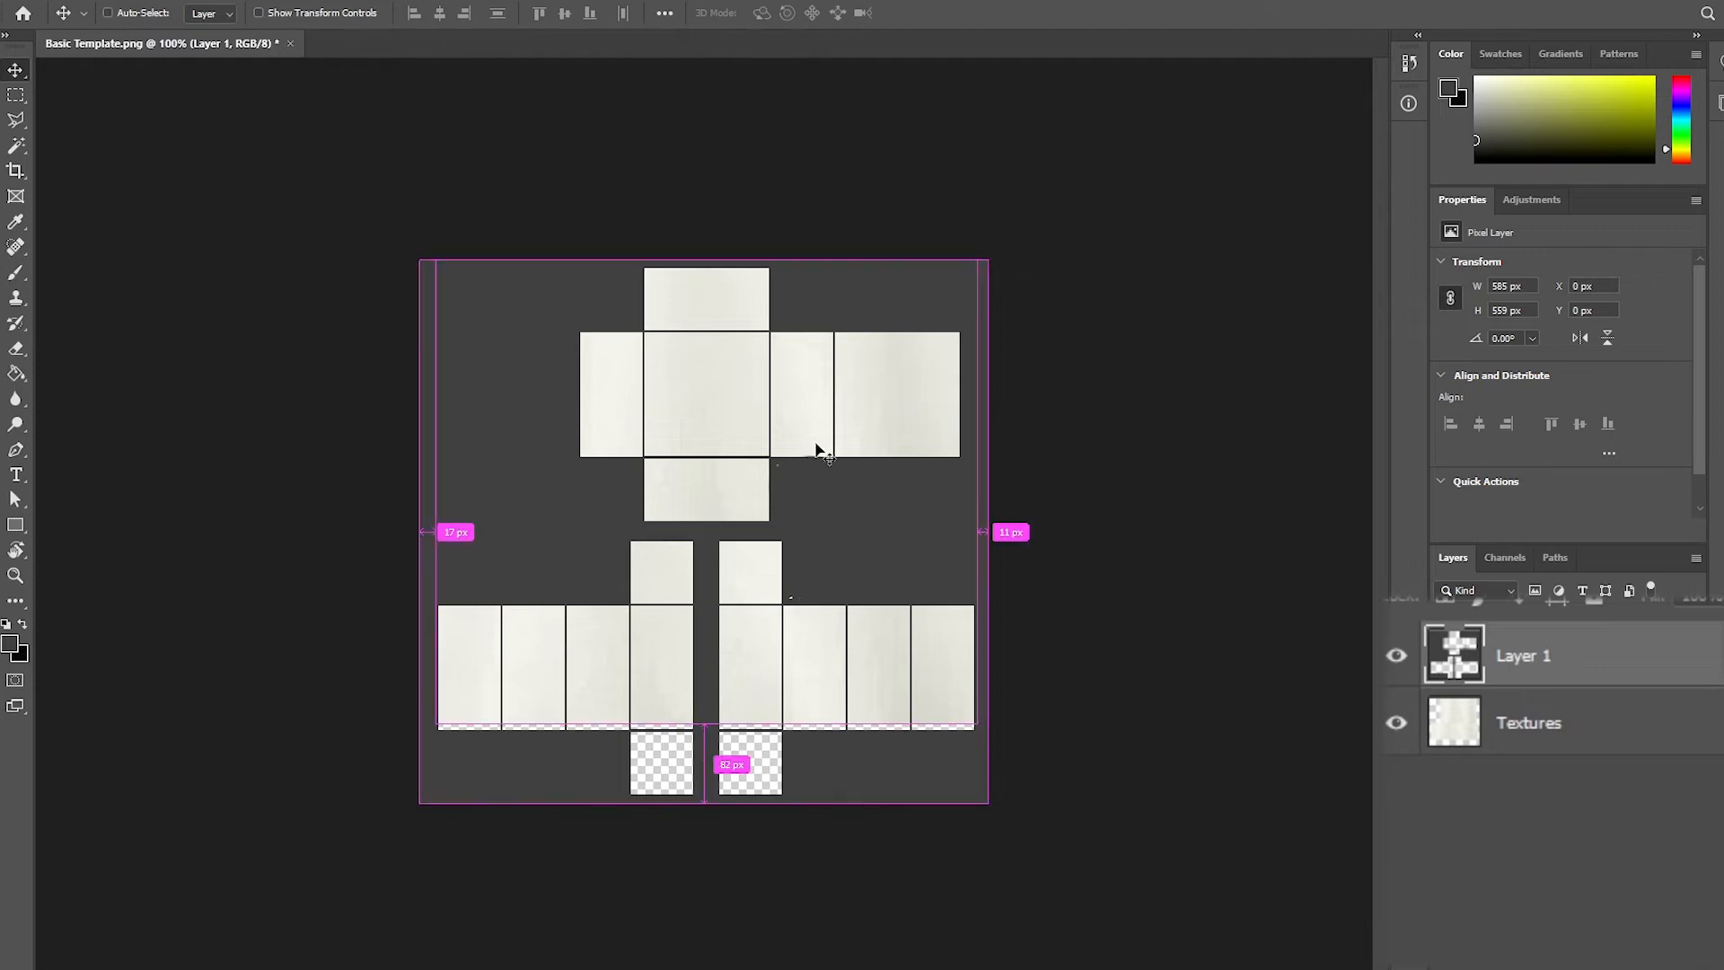
key("ctrl+v")
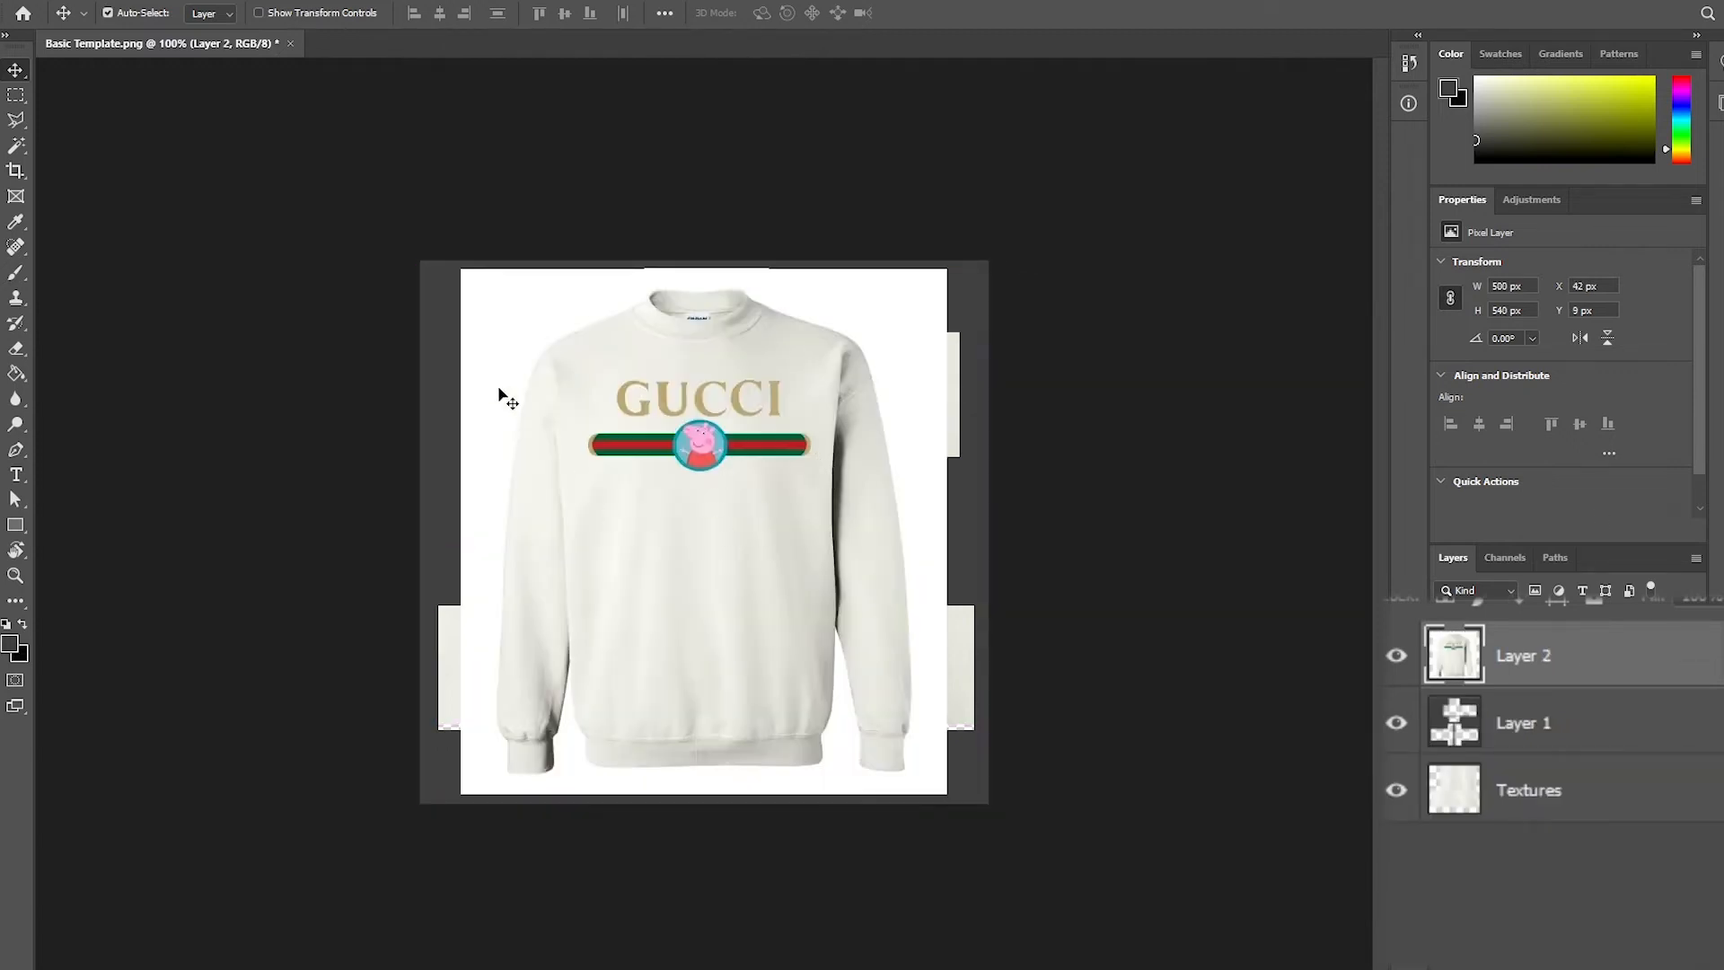
- Cut the logo area, about 242 × 117 px, from the sweatshirt onto its own layer and delete the sweatshirt layer
left_click(15, 95)
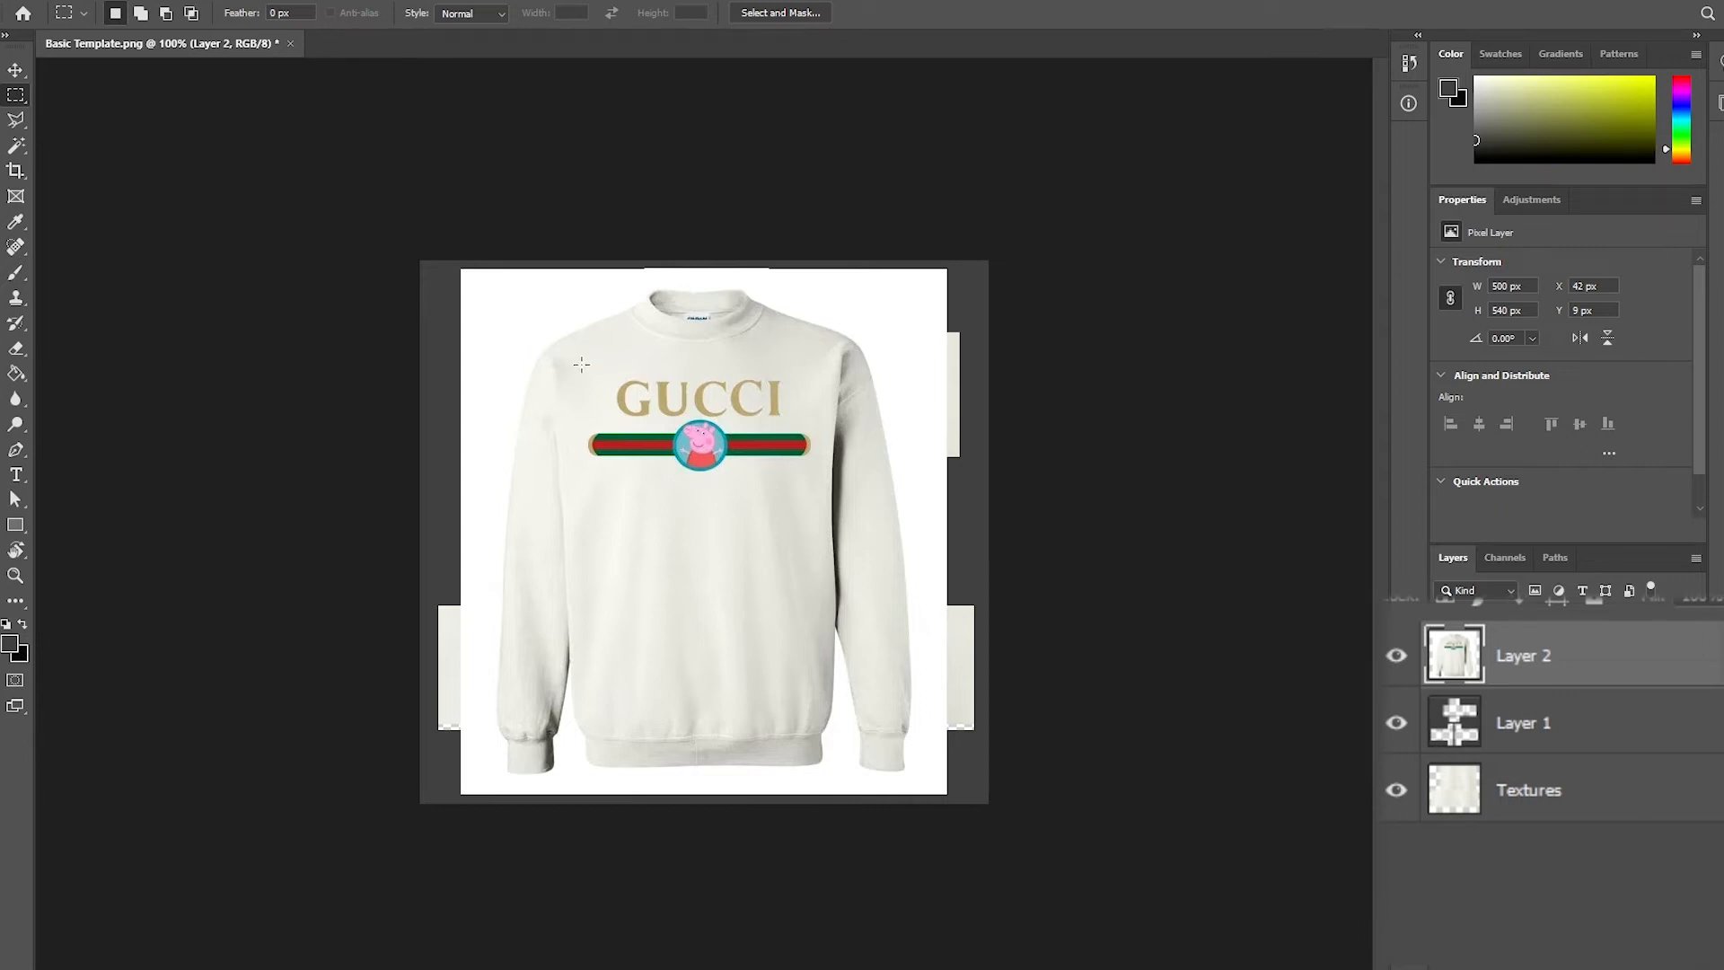
left_click_drag(582, 364, 816, 478)
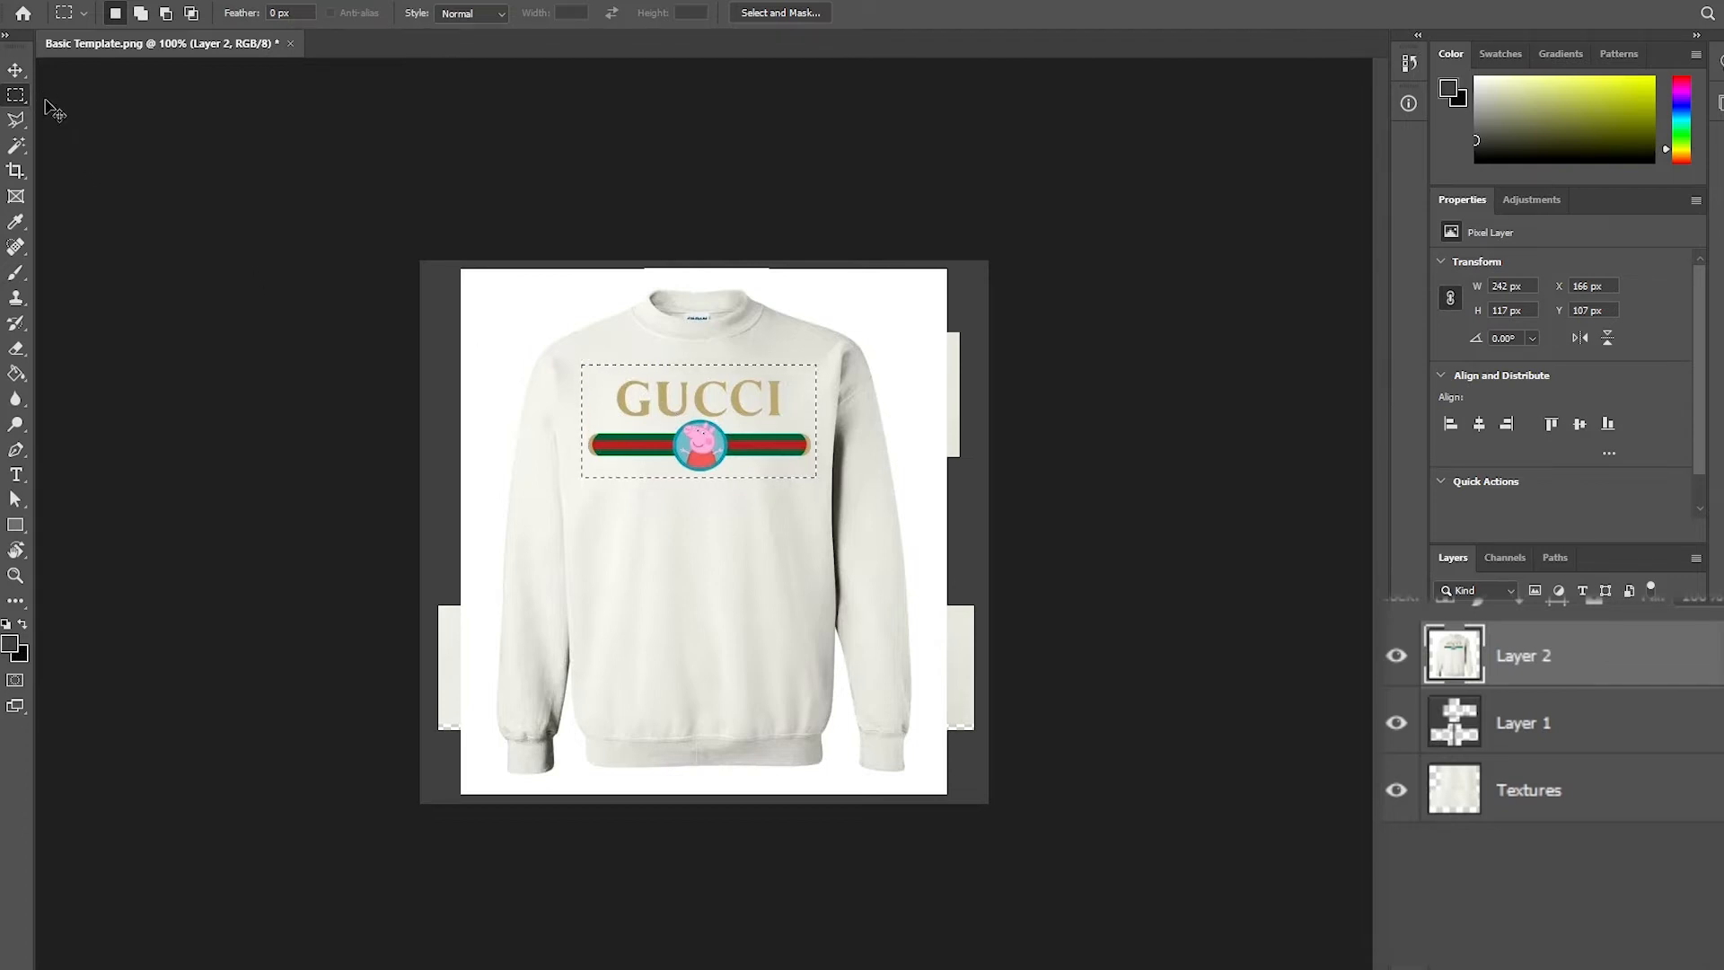
key("ctrl+x")
key("ctrl+v")
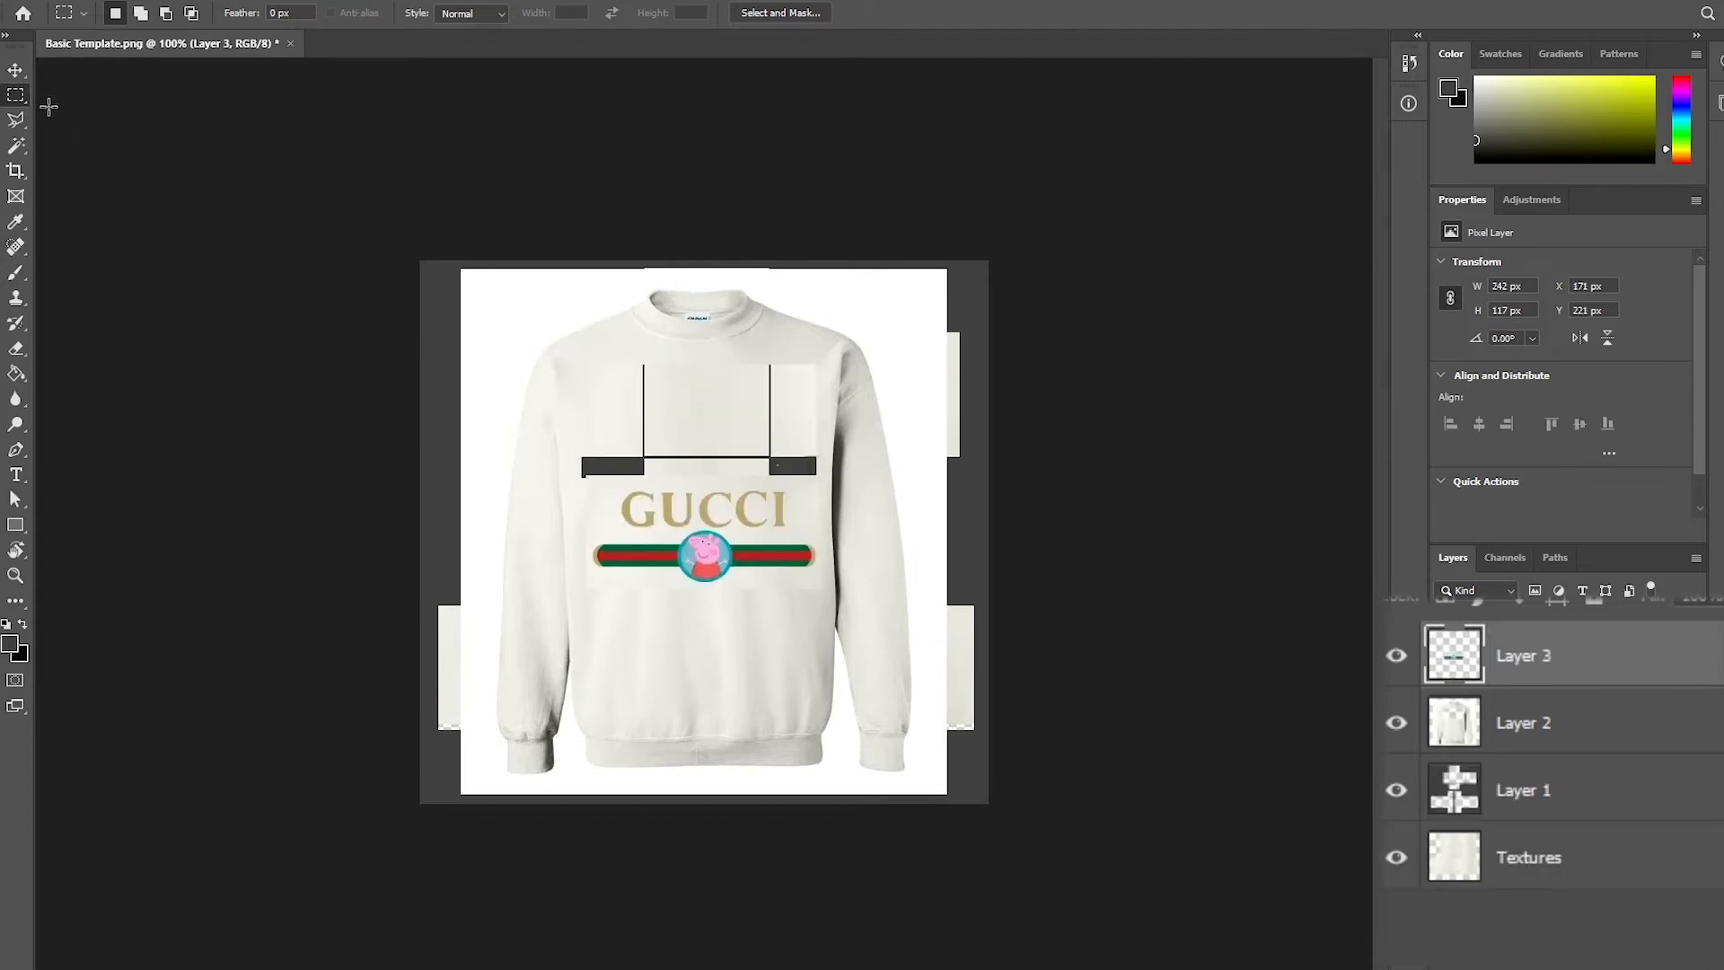
left_click(14, 74)
left_click(1490, 720)
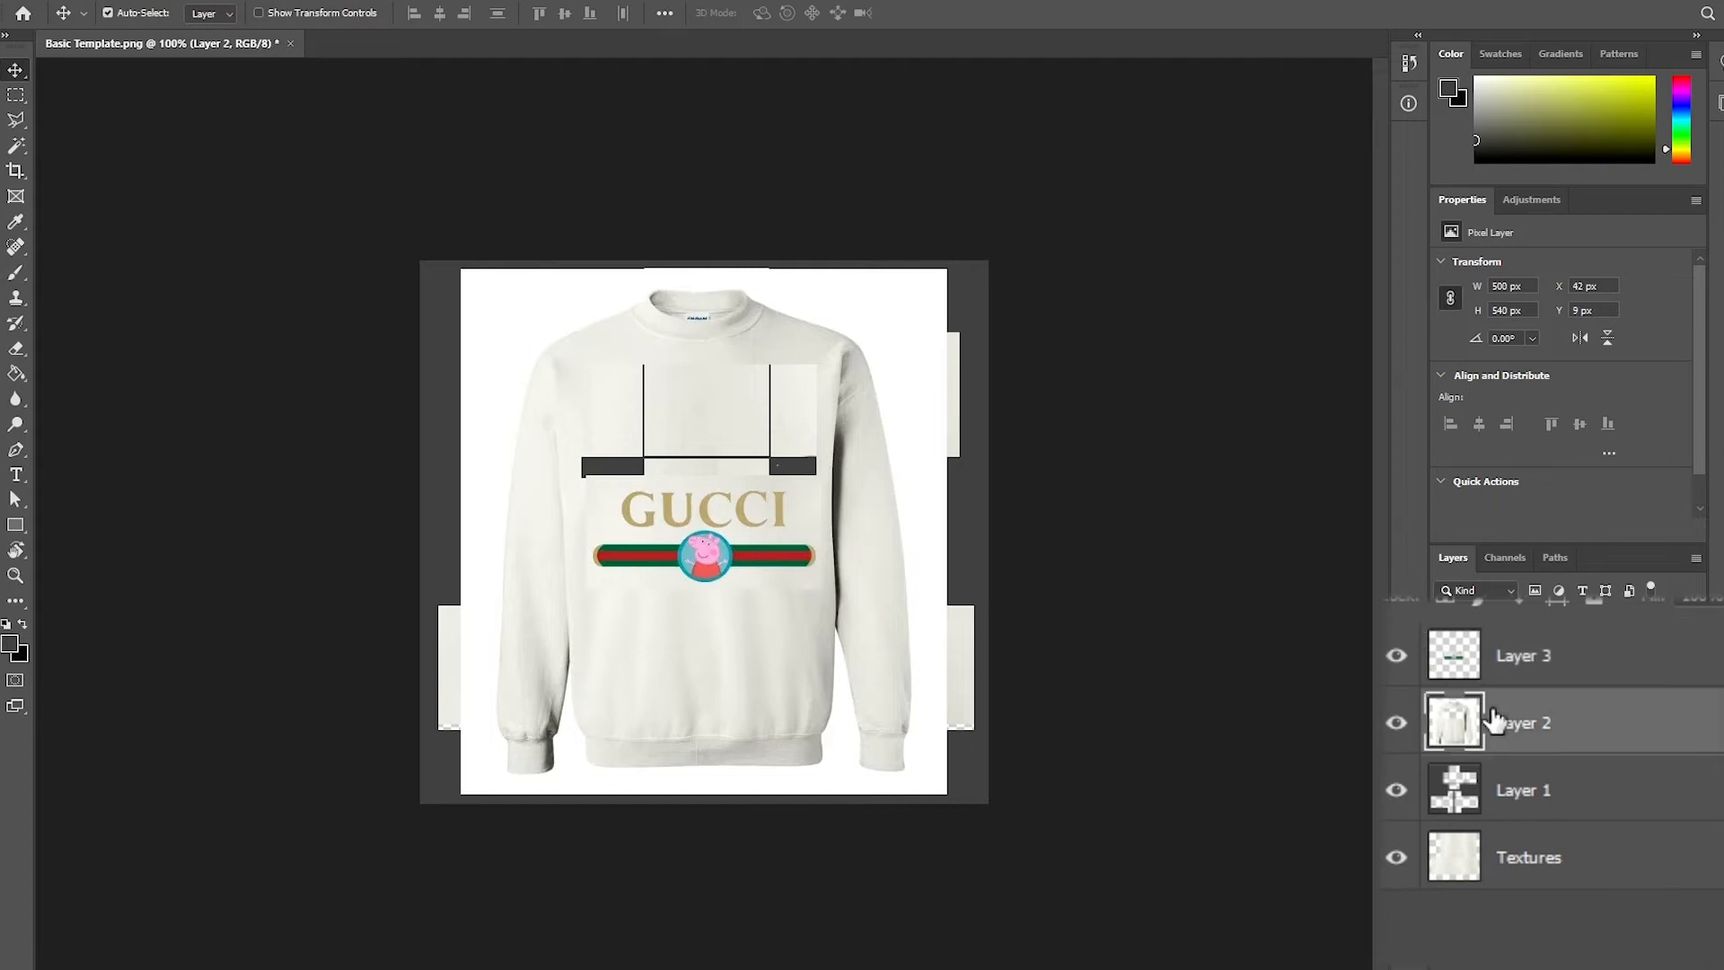
key("Delete")
- Move the Gucci logo onto the front torso piece and scale it down to about 113 × 55 px in its upper half
left_click_drag(690, 512, 732, 407)
key("ctrl+t")
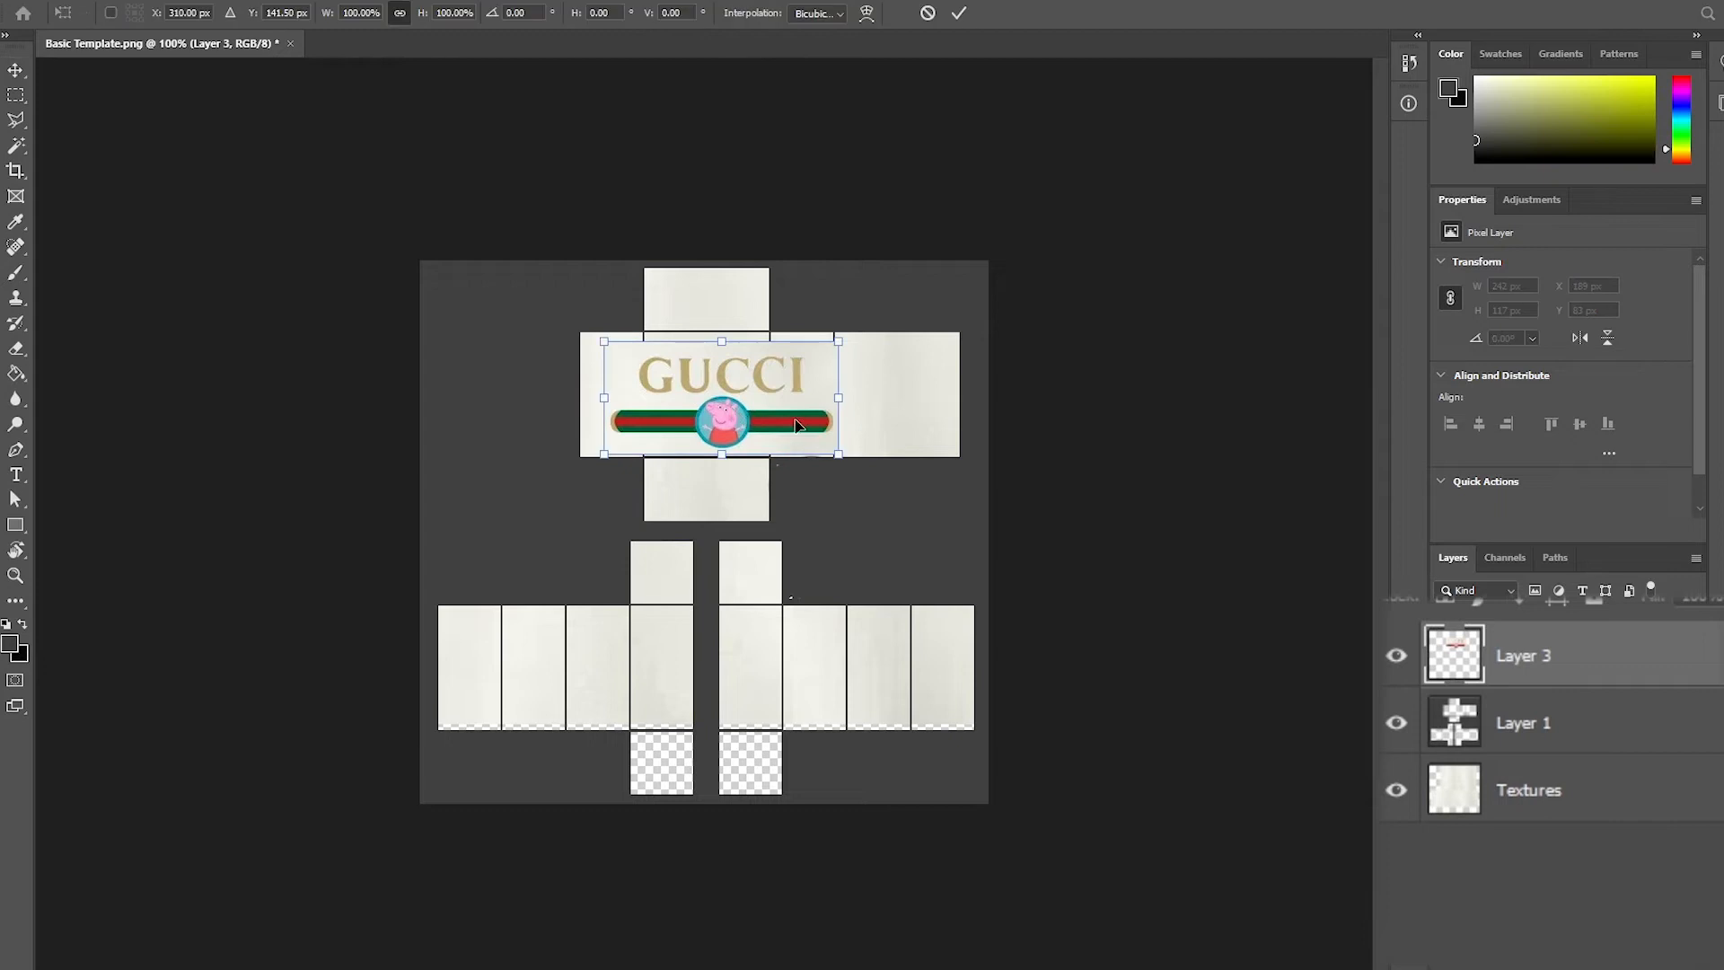
left_click_drag(612, 342, 709, 388)
left_click_drag(811, 431, 746, 384)
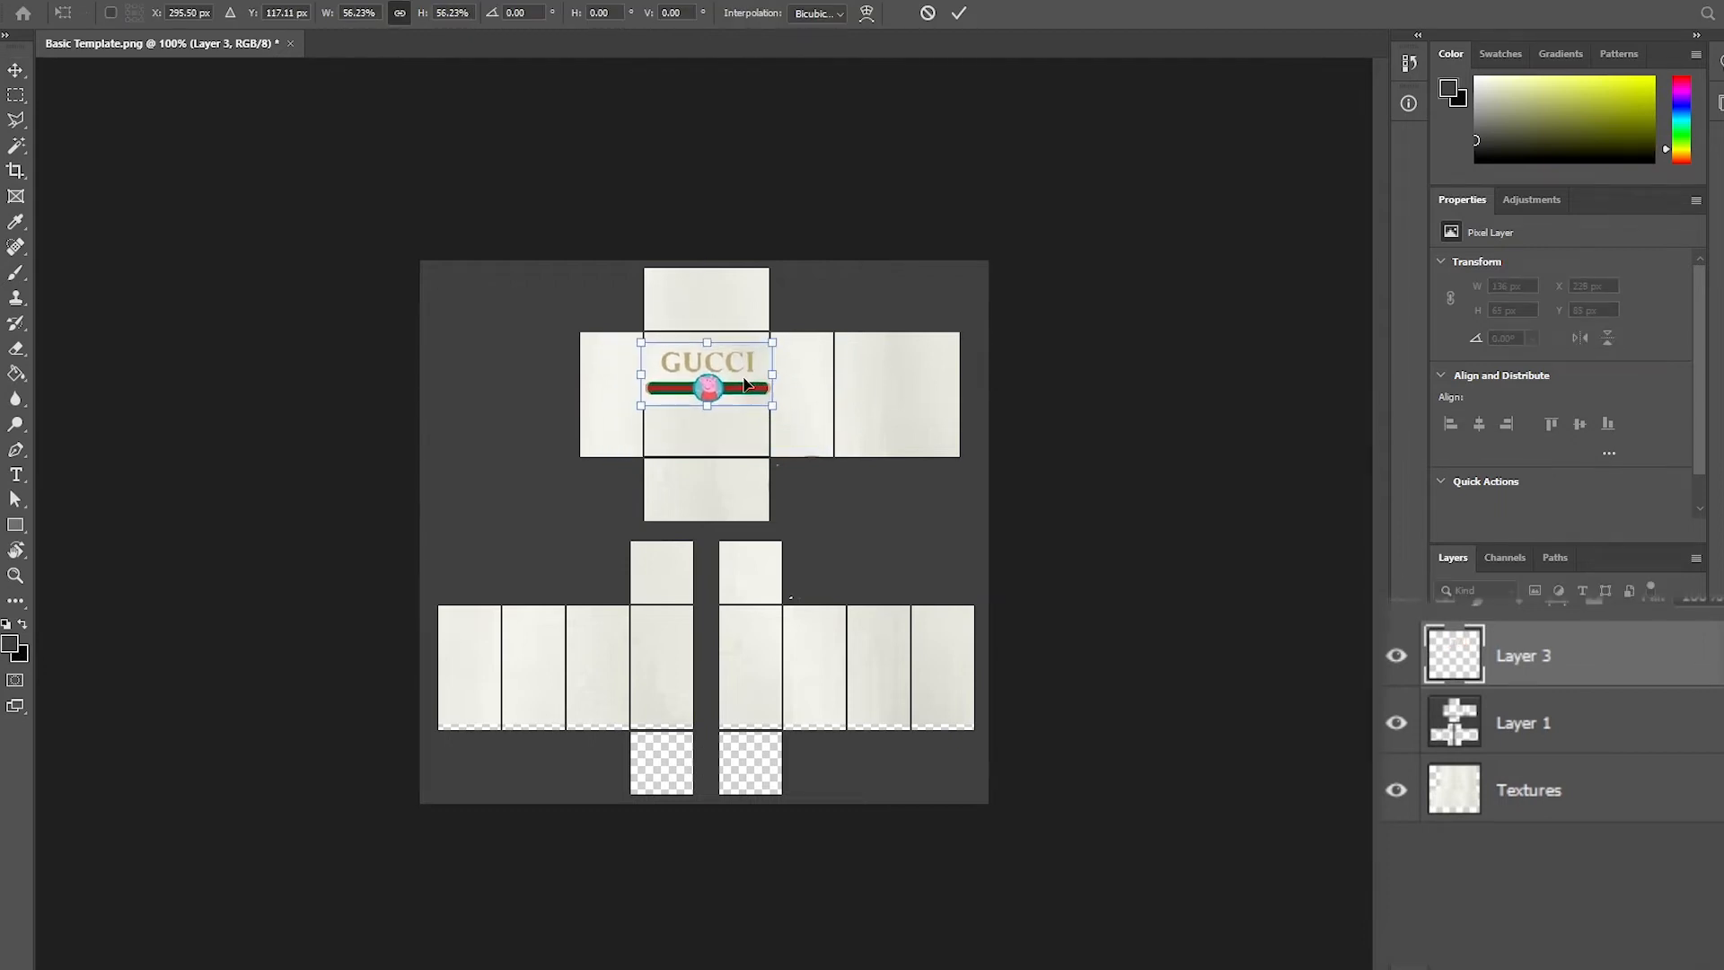
left_click_drag(637, 342, 710, 378)
key("Return")
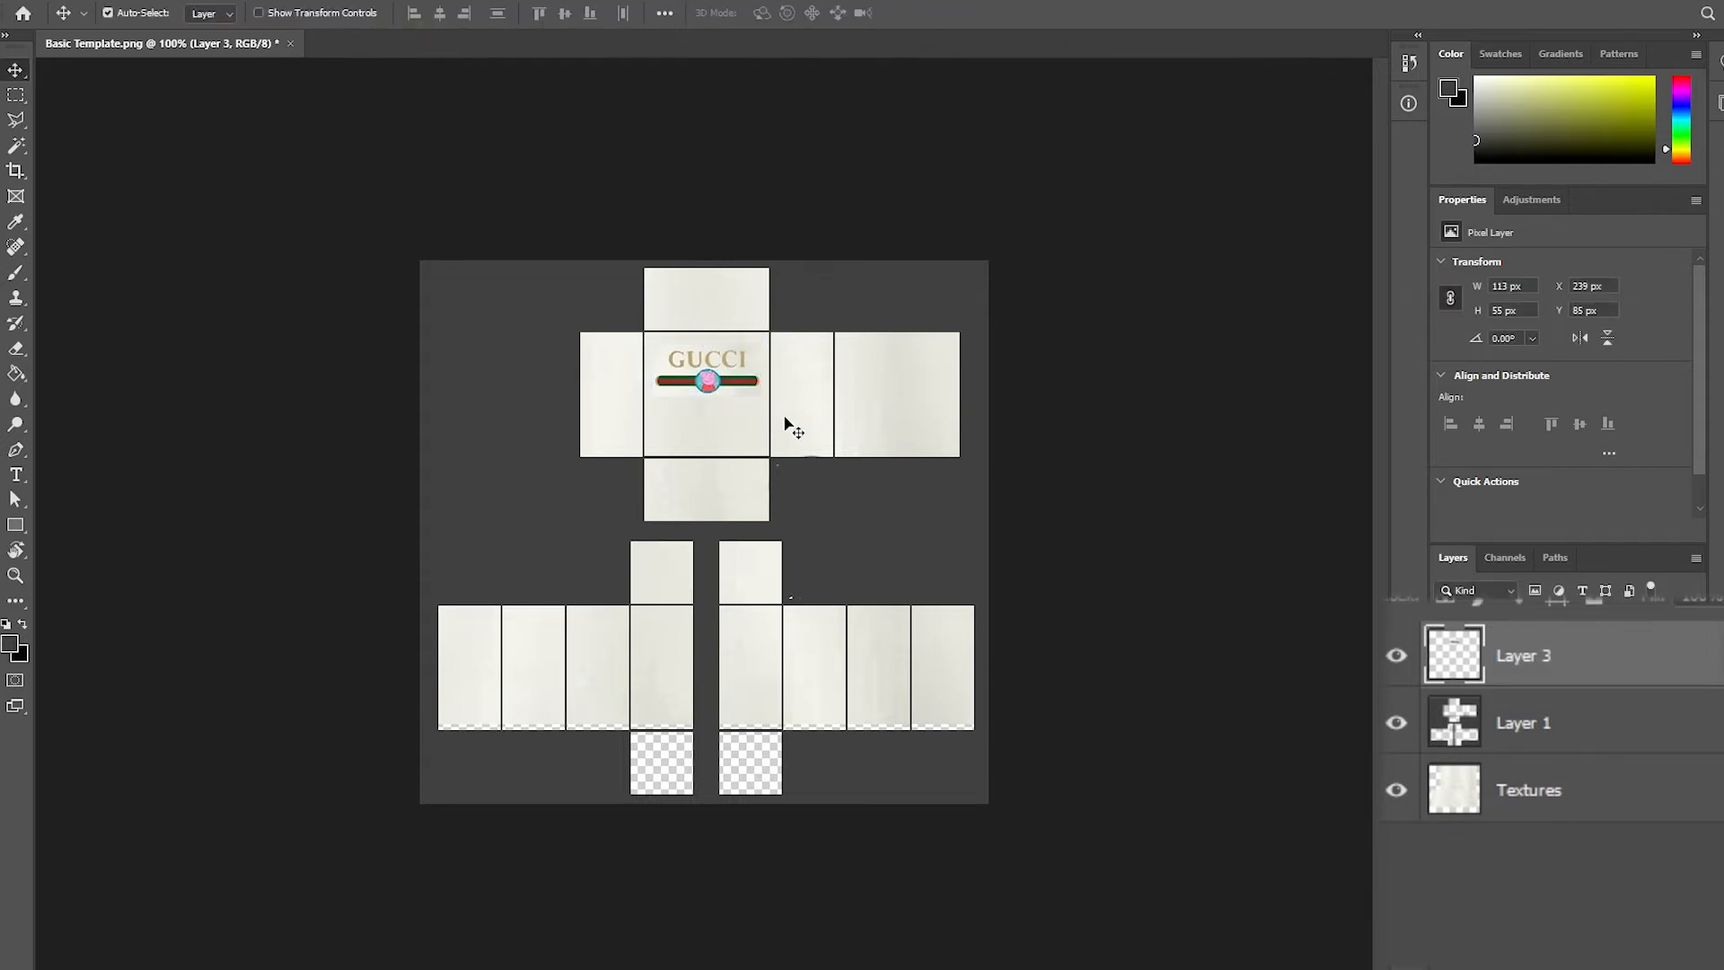
- Erase the leftover fabric background around the Gucci lettering and stripe on Layer 3
key("z")
left_click_drag(724, 405, 826, 562)
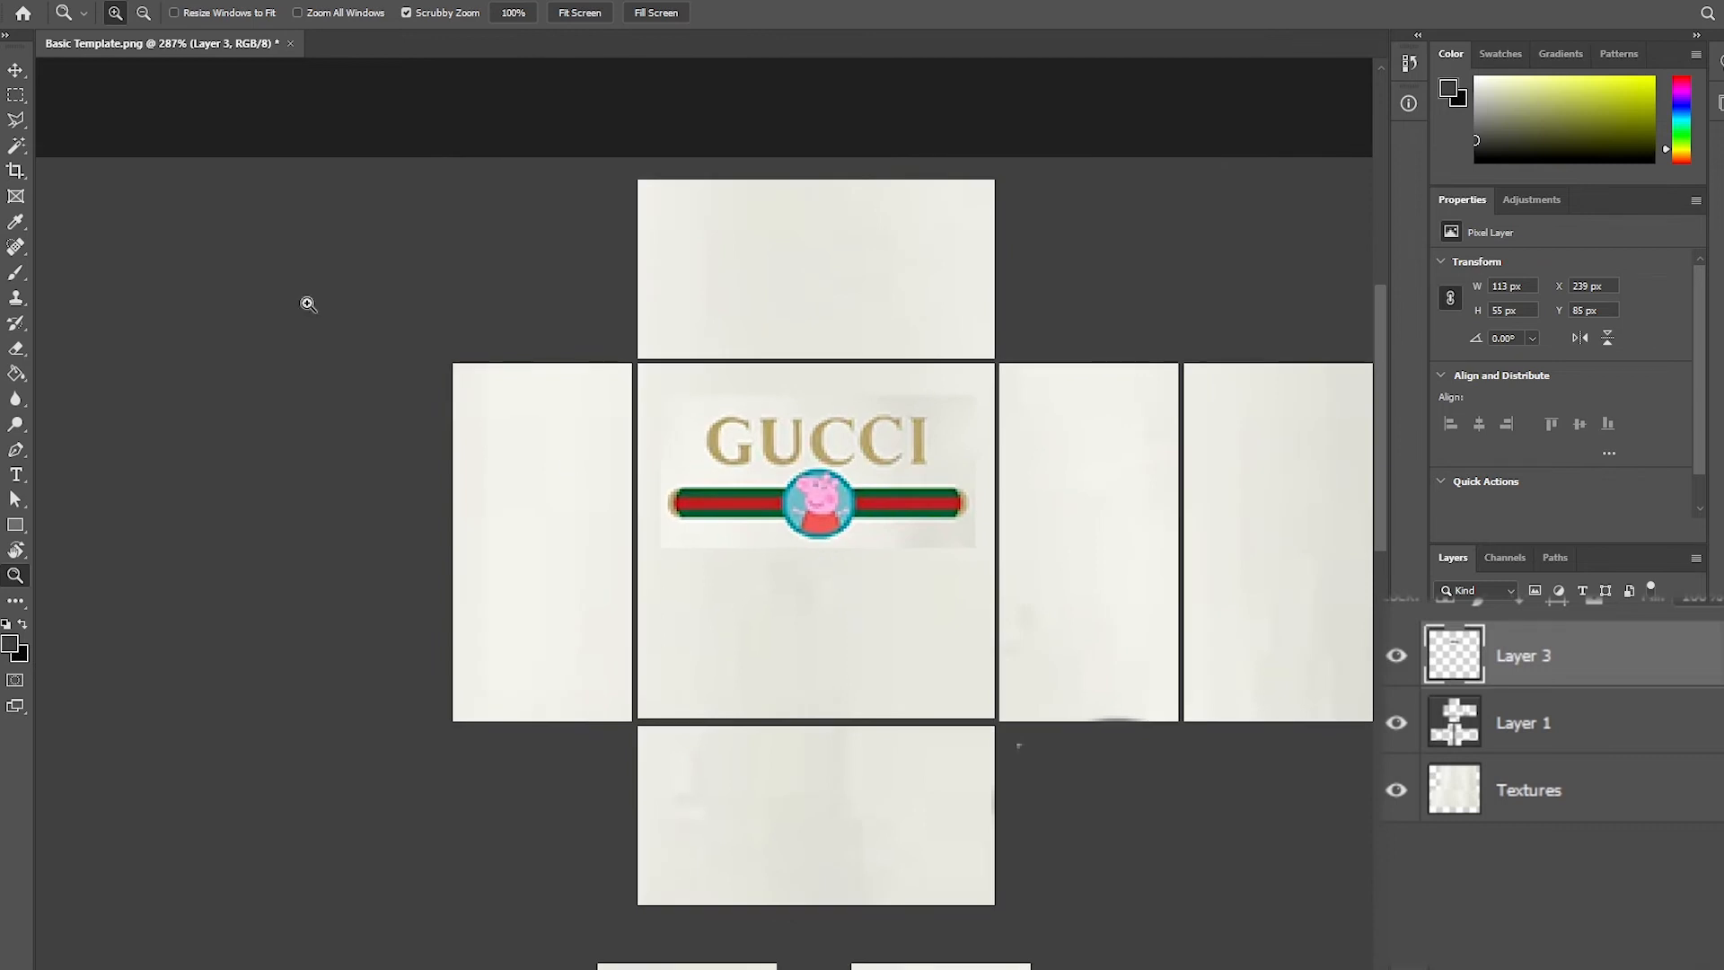
left_click(15, 70)
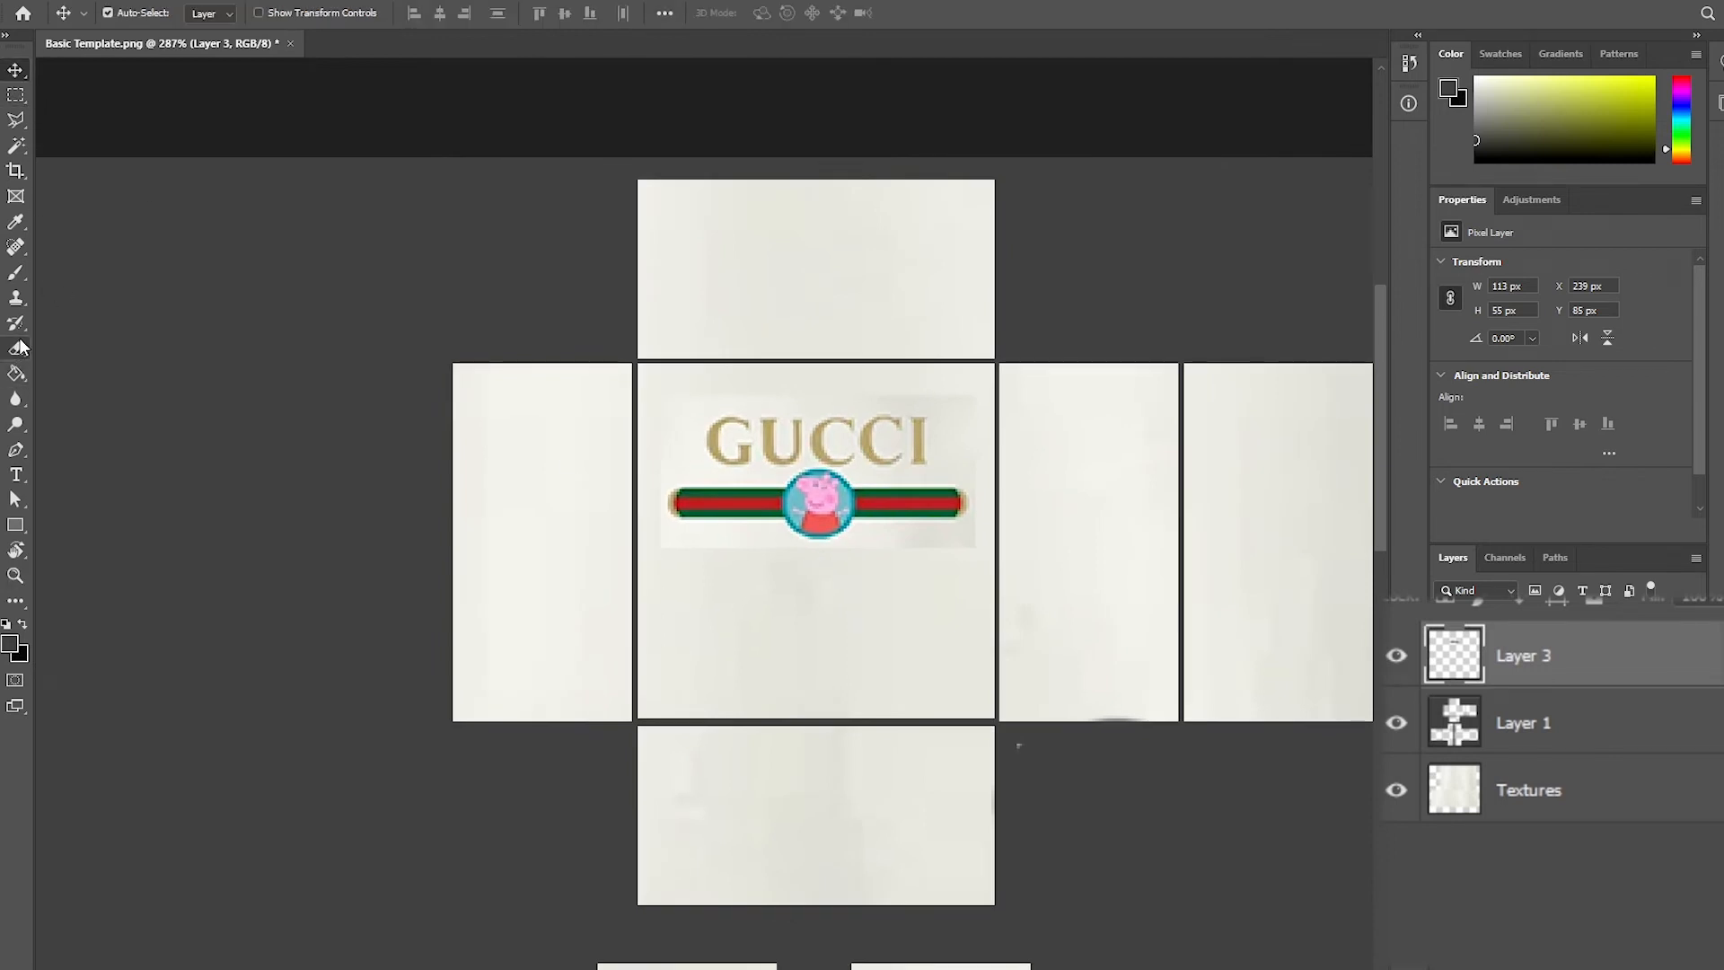
mouse_move(19, 346)
left_mouse_down()
mouse_move(67, 386)
mouse_move(15, 324)
mouse_move(25, 359)
left_mouse_up()
left_click(15, 271)
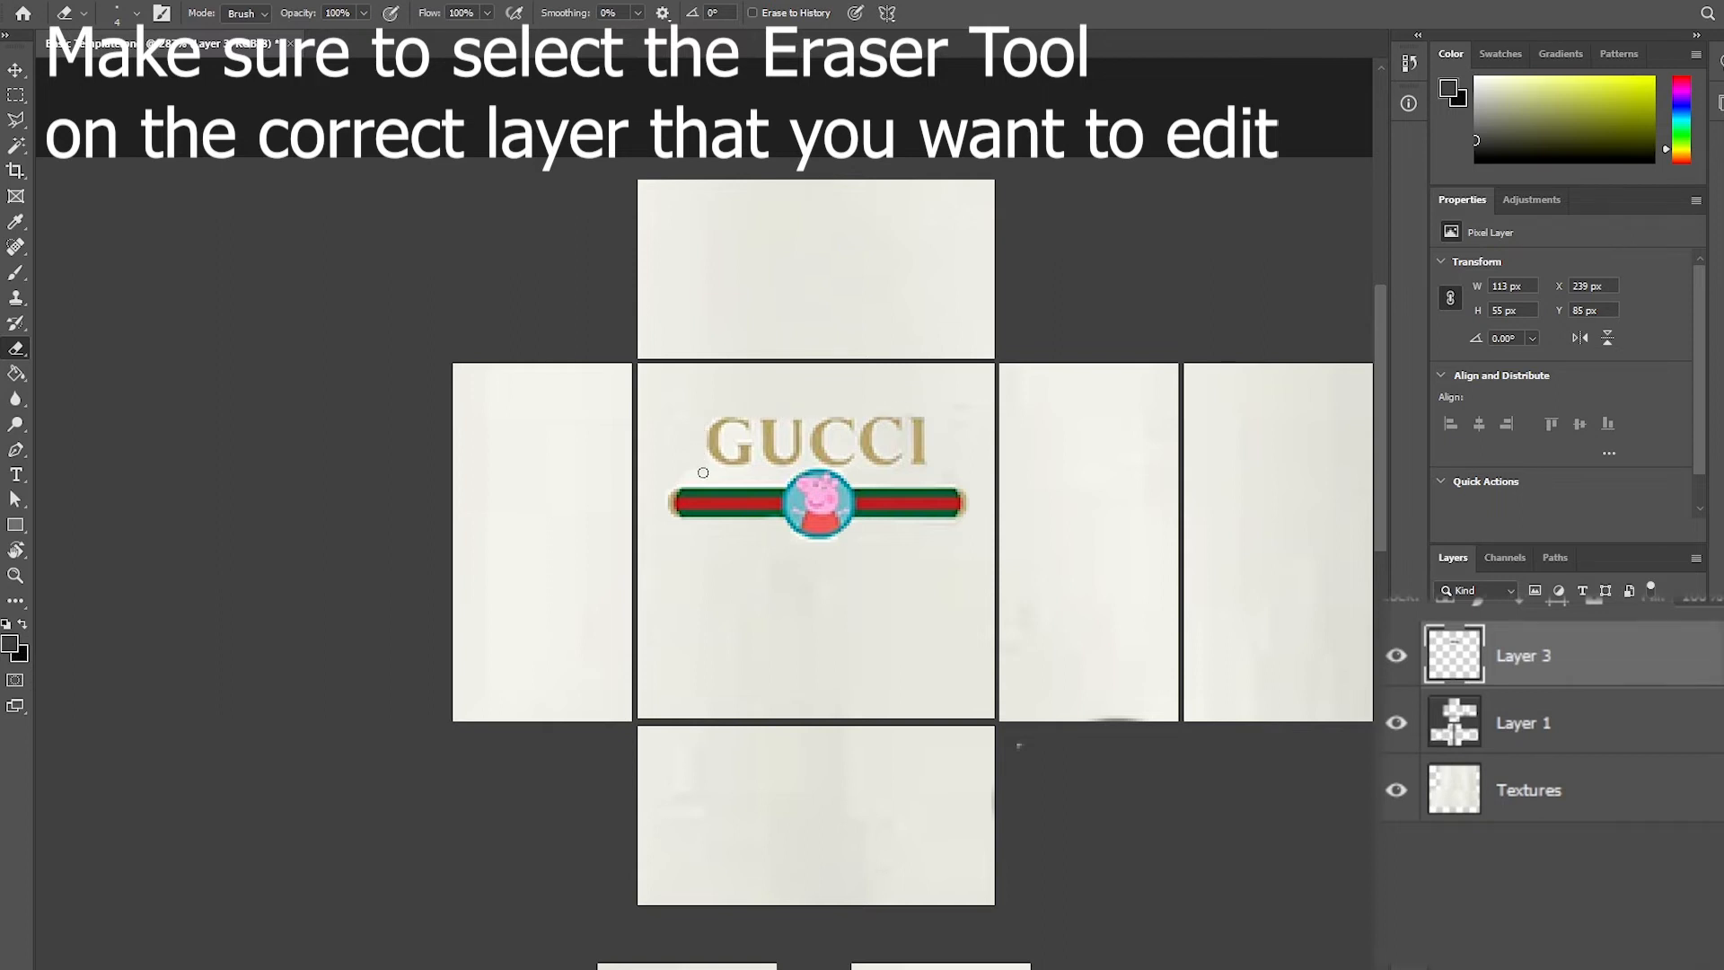
key("z")
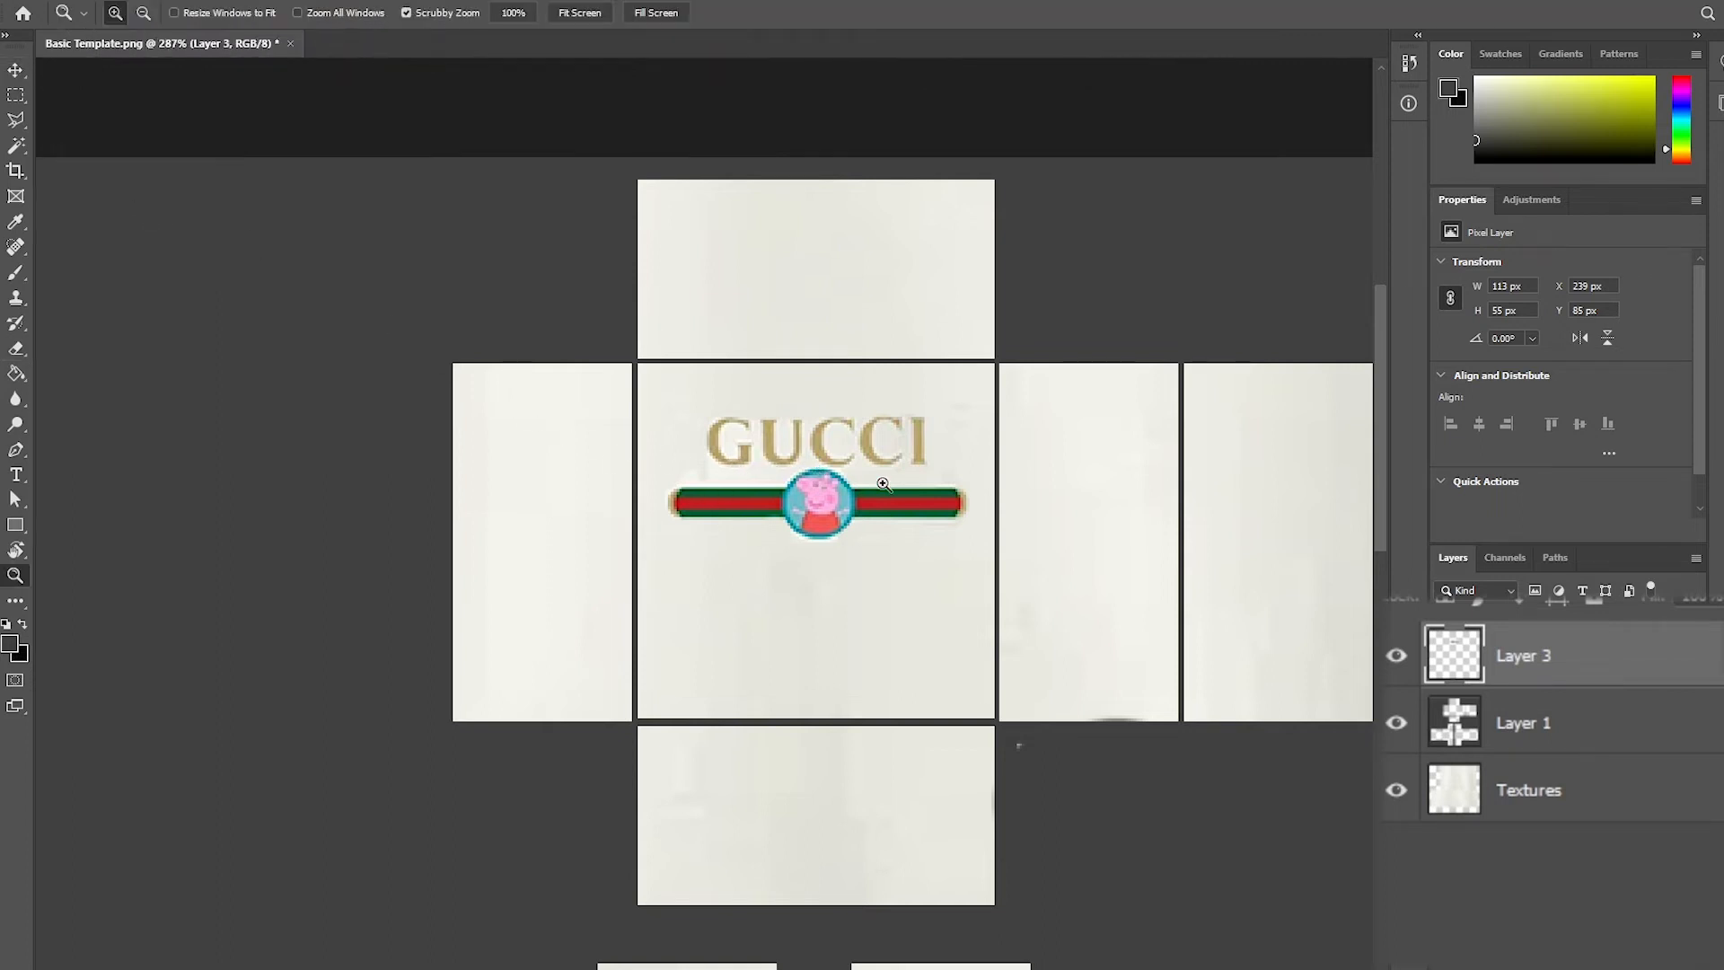
left_click_drag(884, 486, 825, 483)
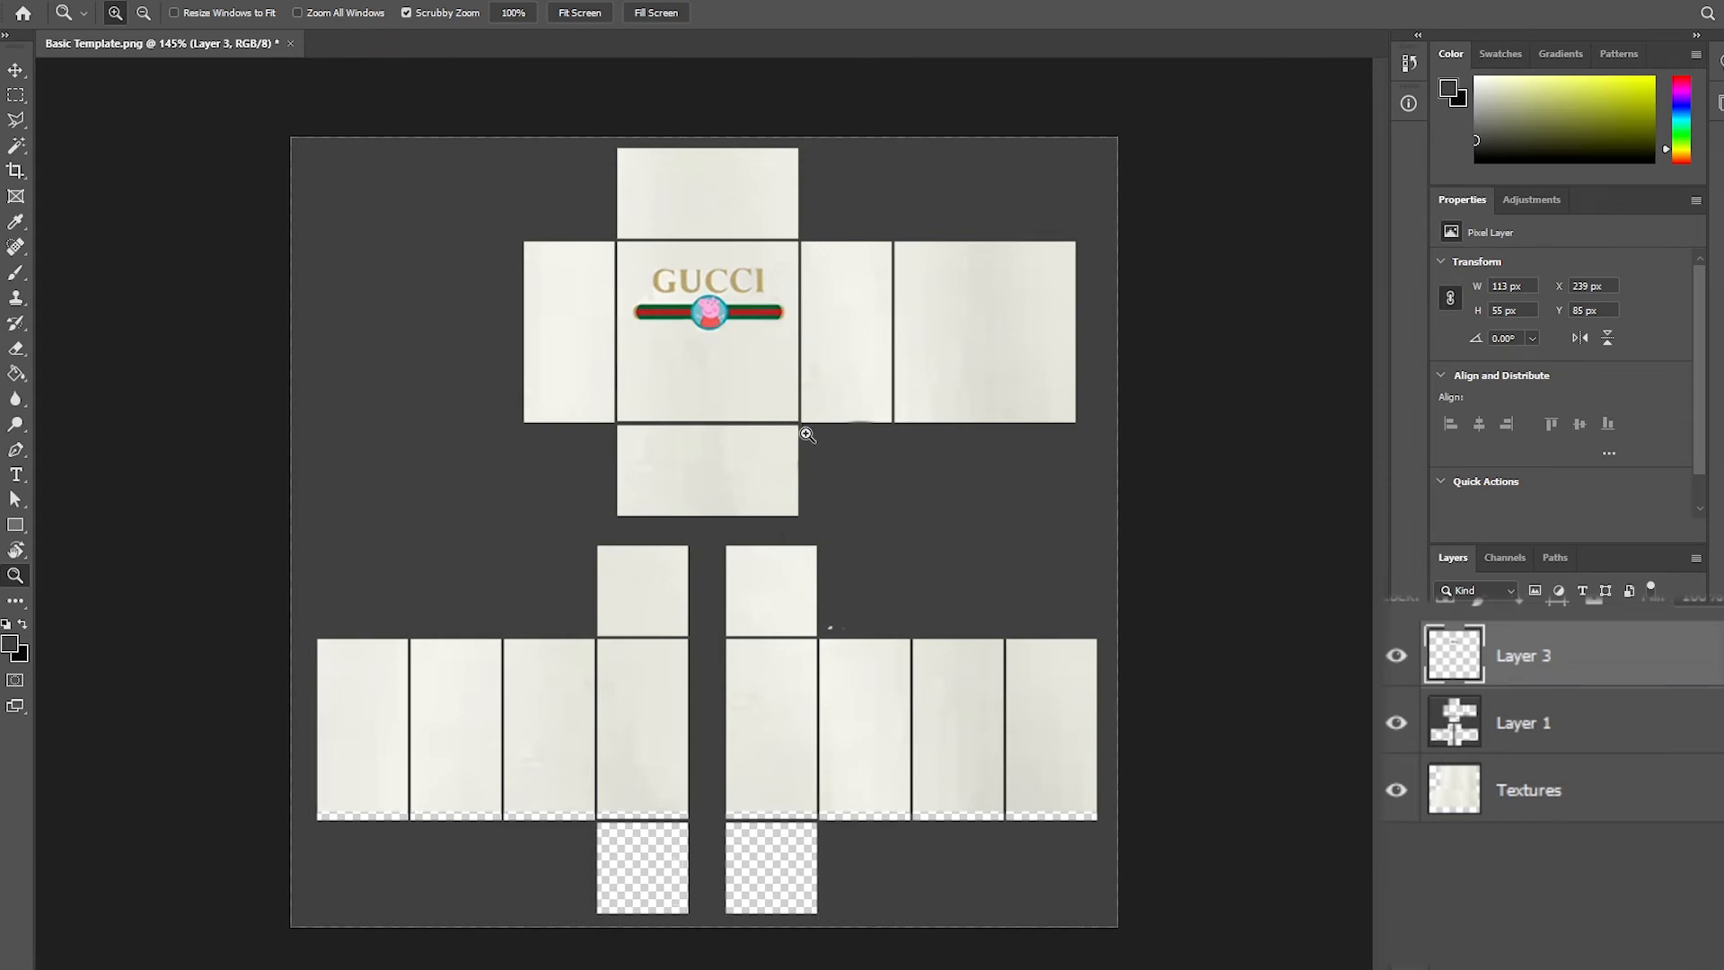
left_click_drag(804, 452, 827, 415)
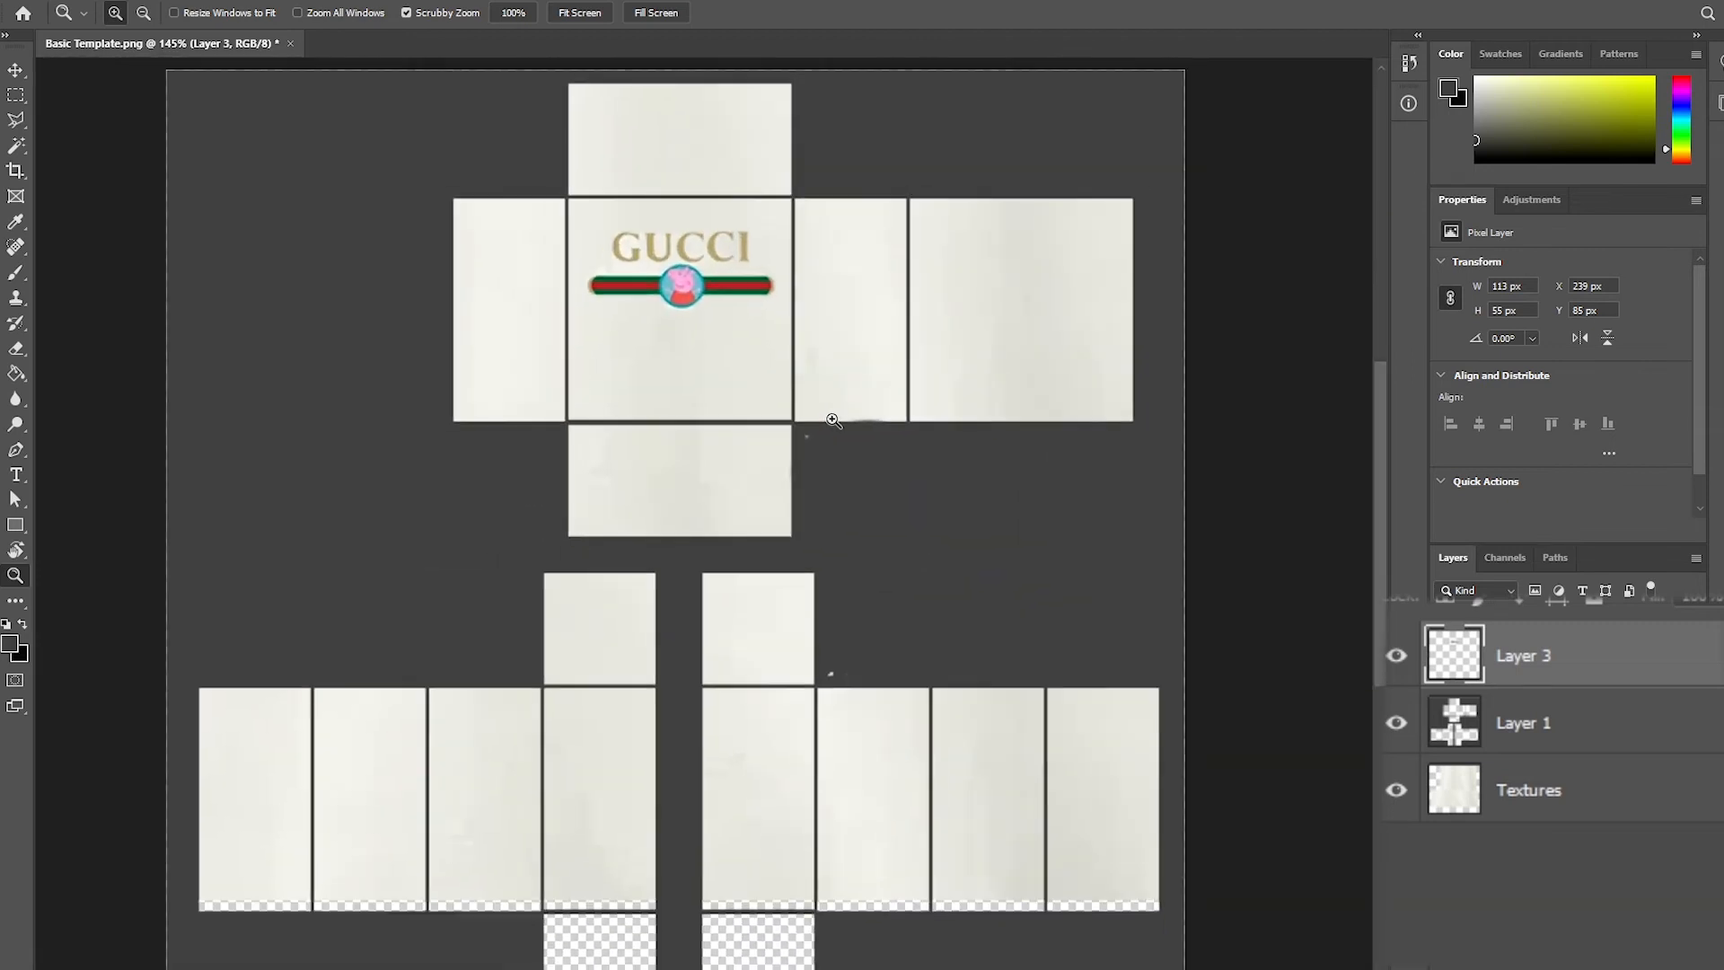
mouse_move(719, 393)
left_mouse_down()
mouse_move(744, 395)
mouse_move(786, 508)
mouse_move(701, 366)
mouse_move(762, 312)
mouse_move(742, 454)
mouse_move(808, 454)
mouse_move(704, 308)
mouse_move(712, 392)
left_mouse_up()
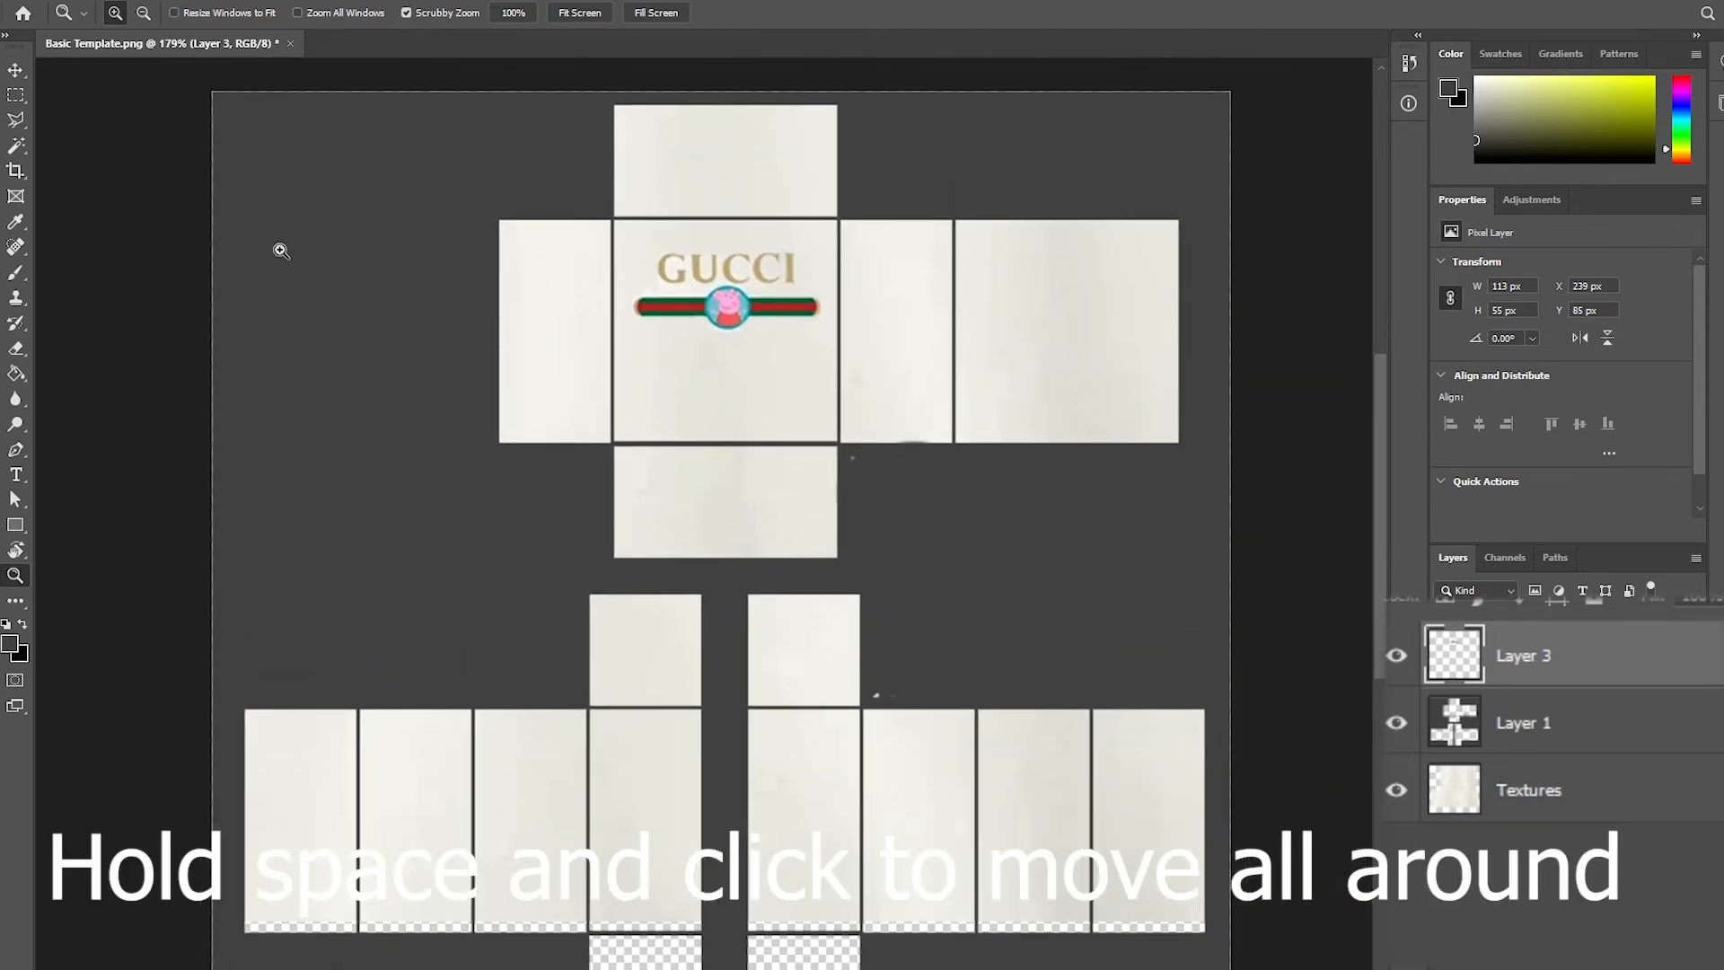
left_click(10, 76)
left_click_drag(854, 365, 876, 396)
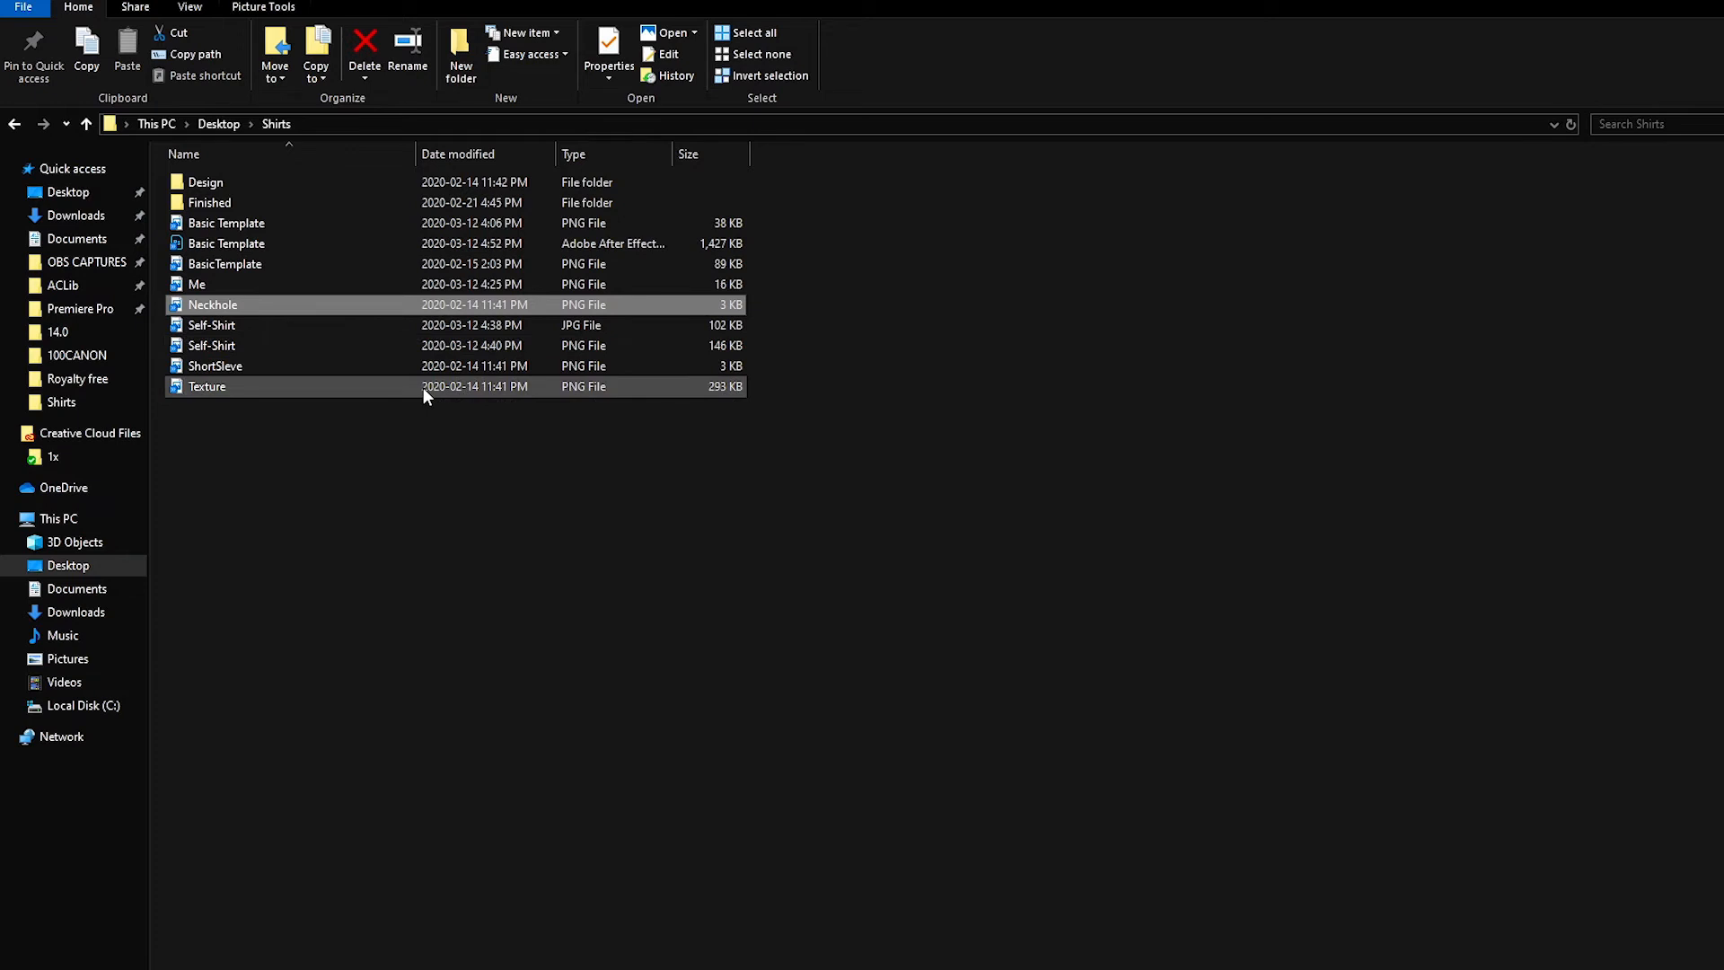
- Place the Texture image from the Shirts folder on the template and nudge it down until its panels cover the torso and arm pieces
left_click_drag(423, 386, 1717, 430)
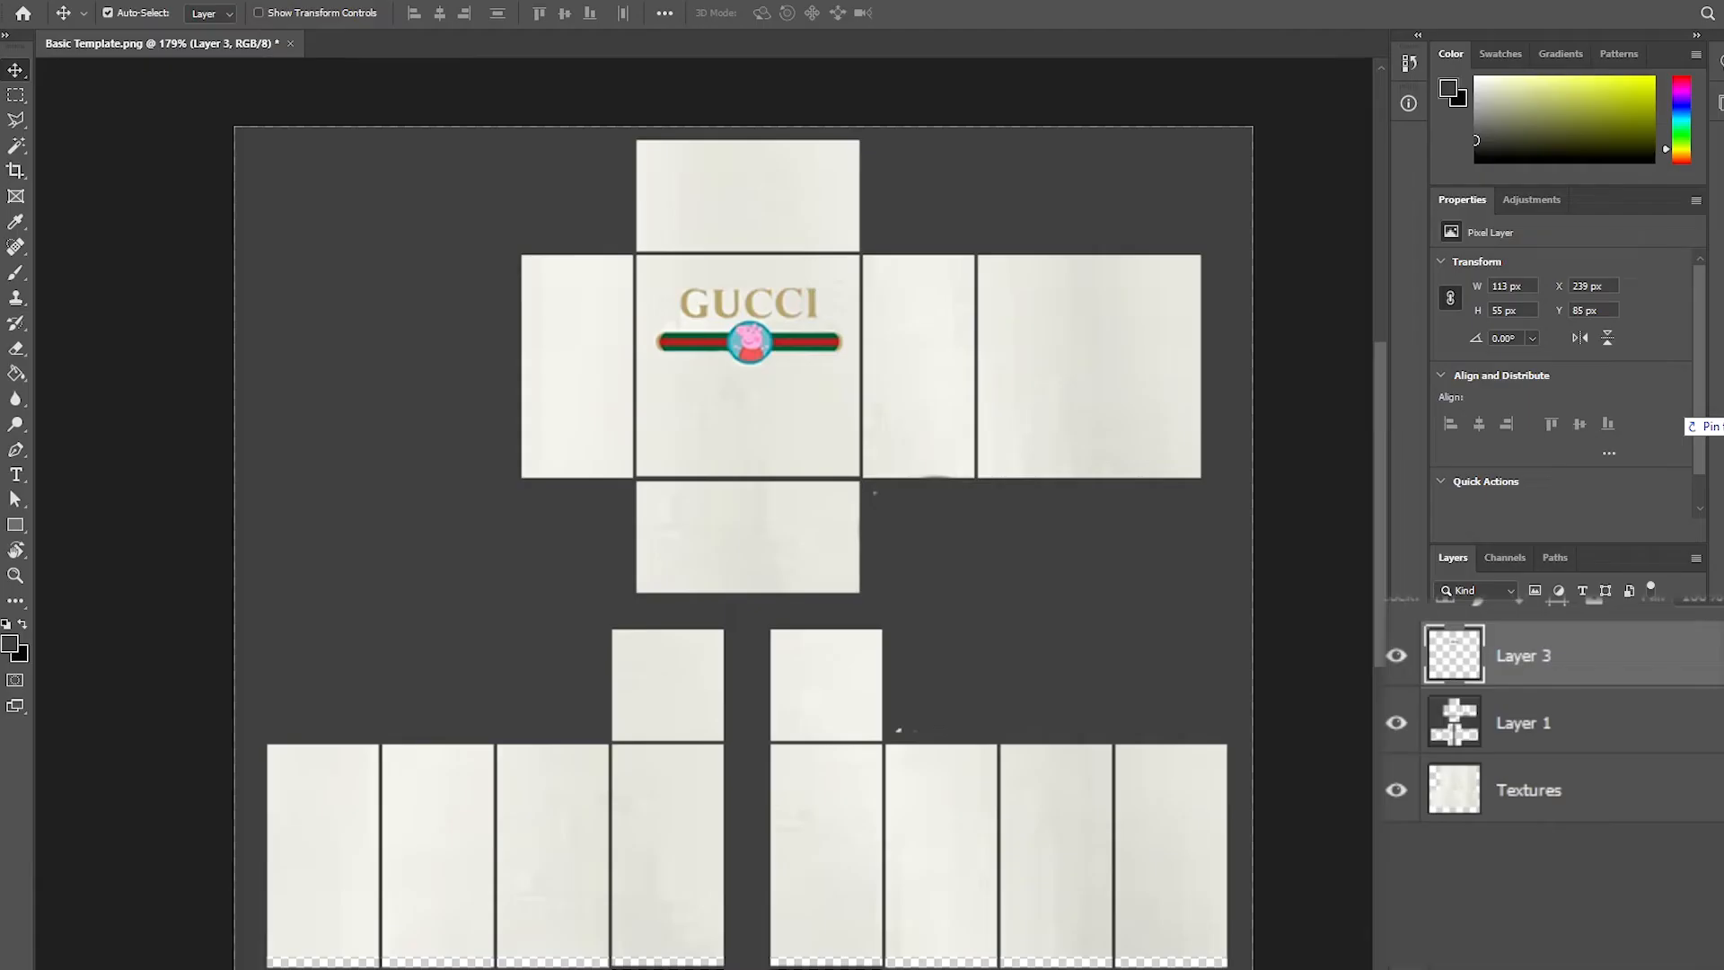
left_click_drag(892, 719, 886, 467)
key("Down")
key("Down")
key("Down")
key("Down")
key("Down")
key("Down")
key("Down")
key("Down")
key("Down")
key("Down")
key("Down")
key("Down")
key("Down")
key("Down")
key("Down")
key("Down")
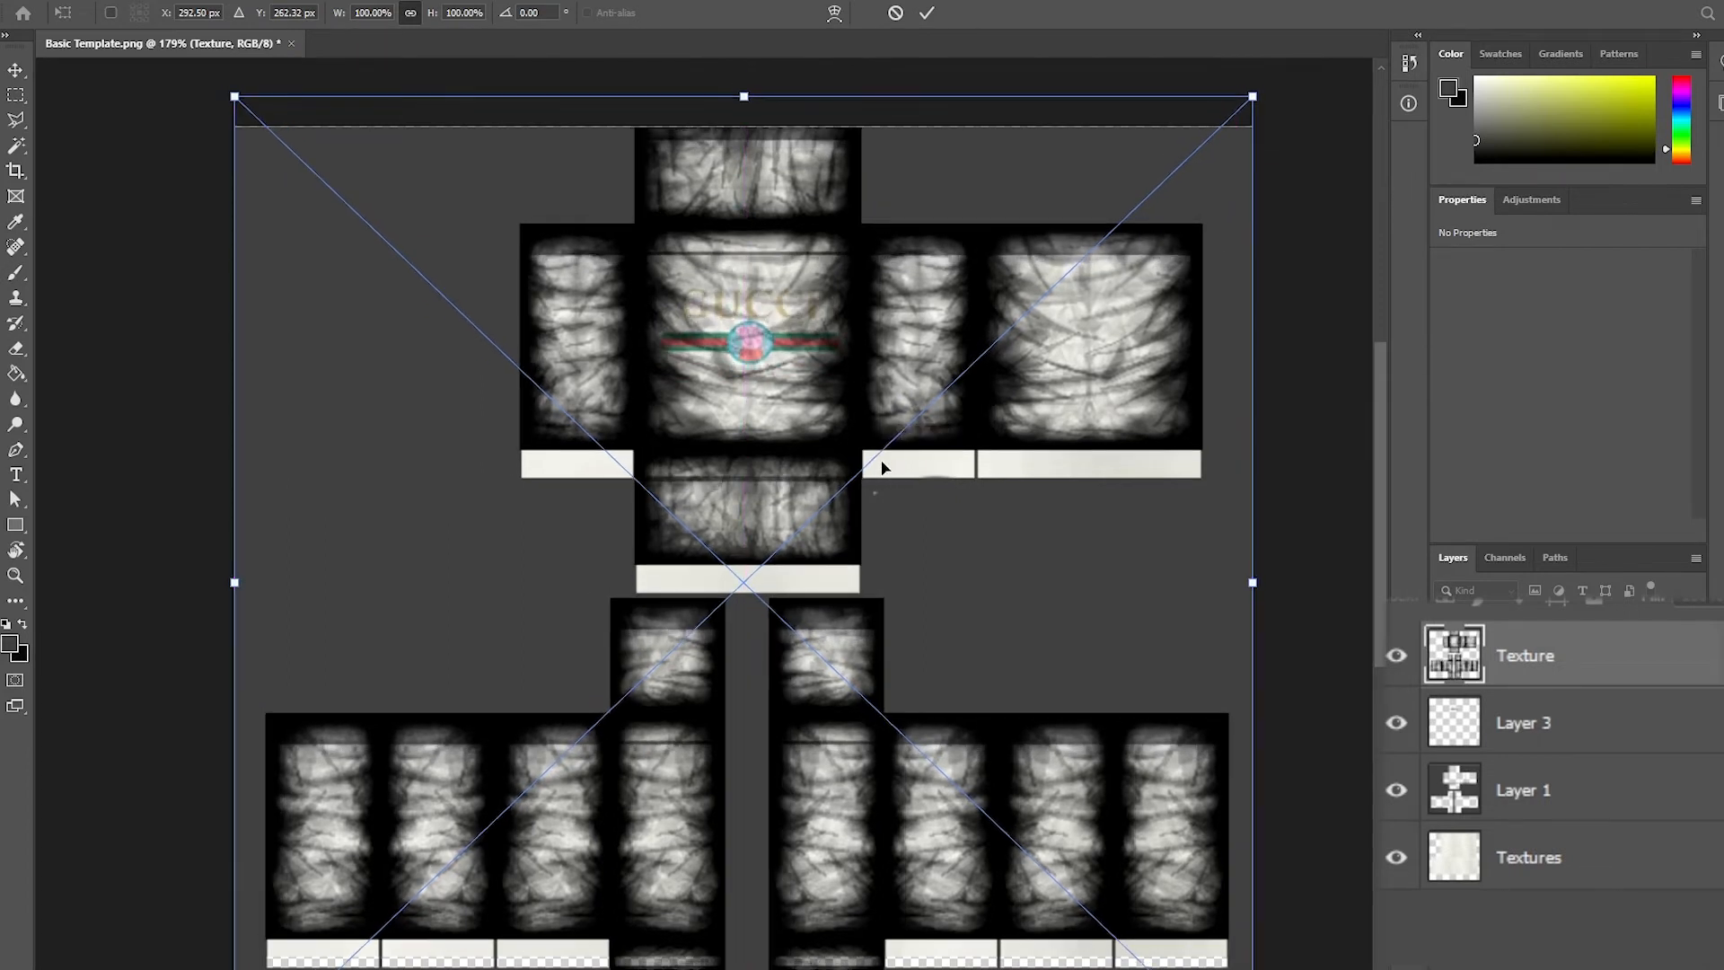
key("Down")
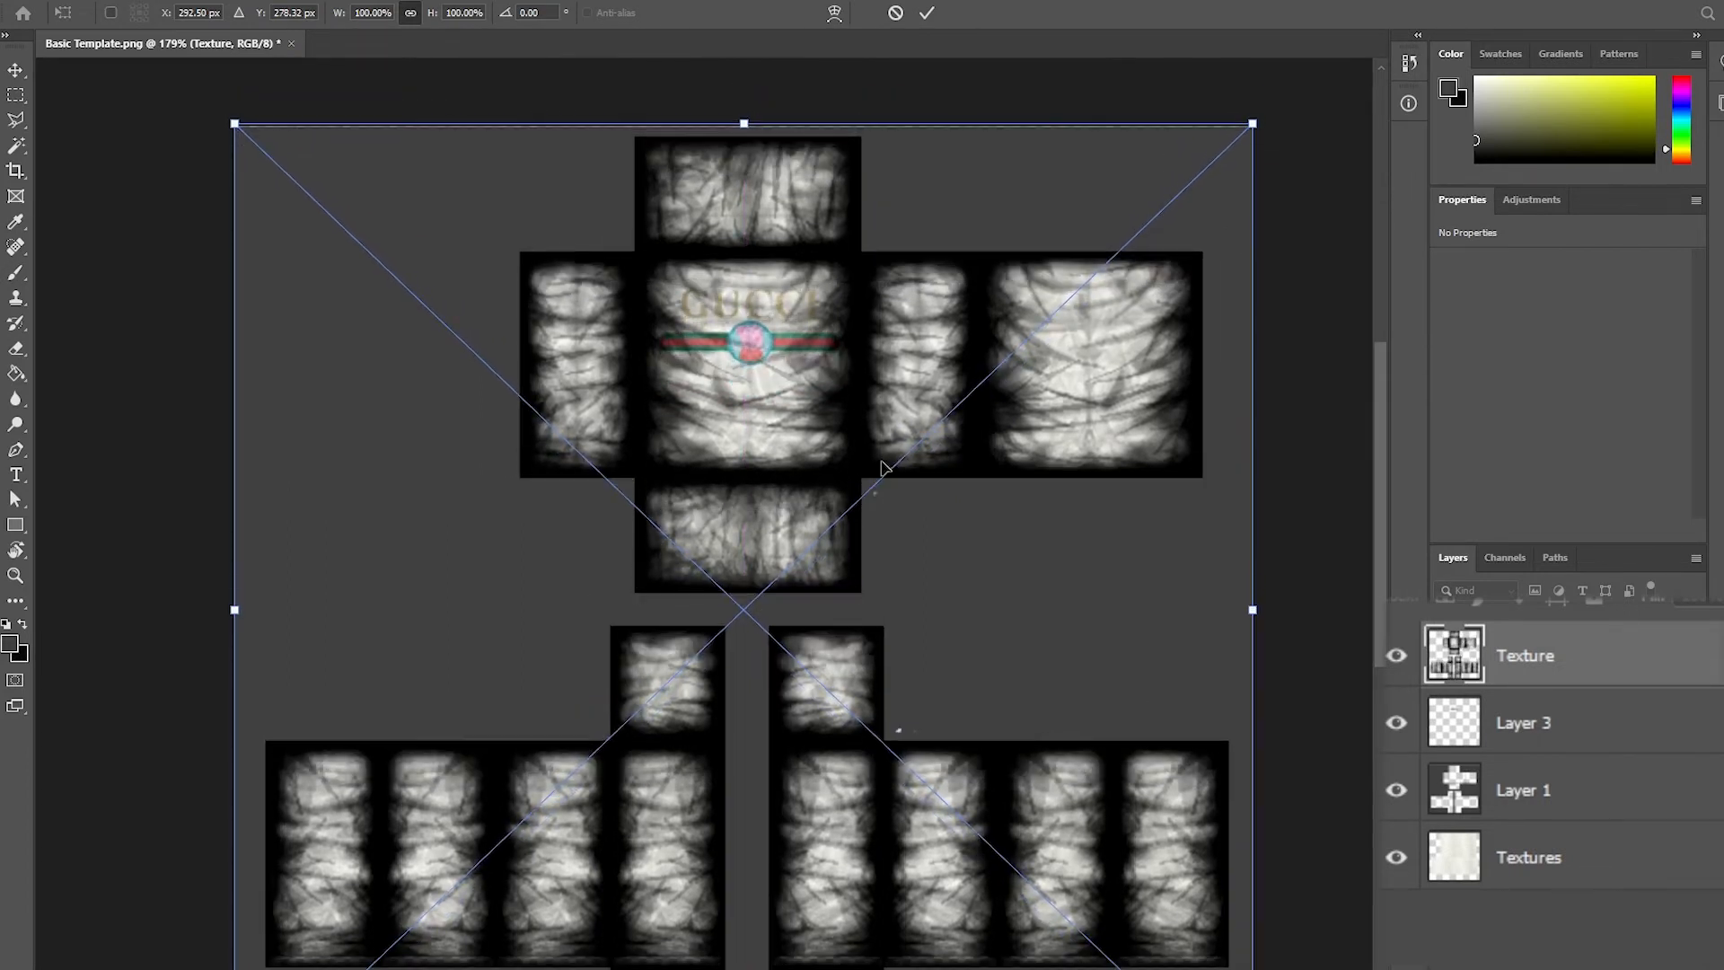
left_click(18, 69)
- Lower the Texture layer's opacity so its wrinkles only faintly shade the shirt, and deselect the layer
key("z")
left_click_drag(876, 364, 818, 372)
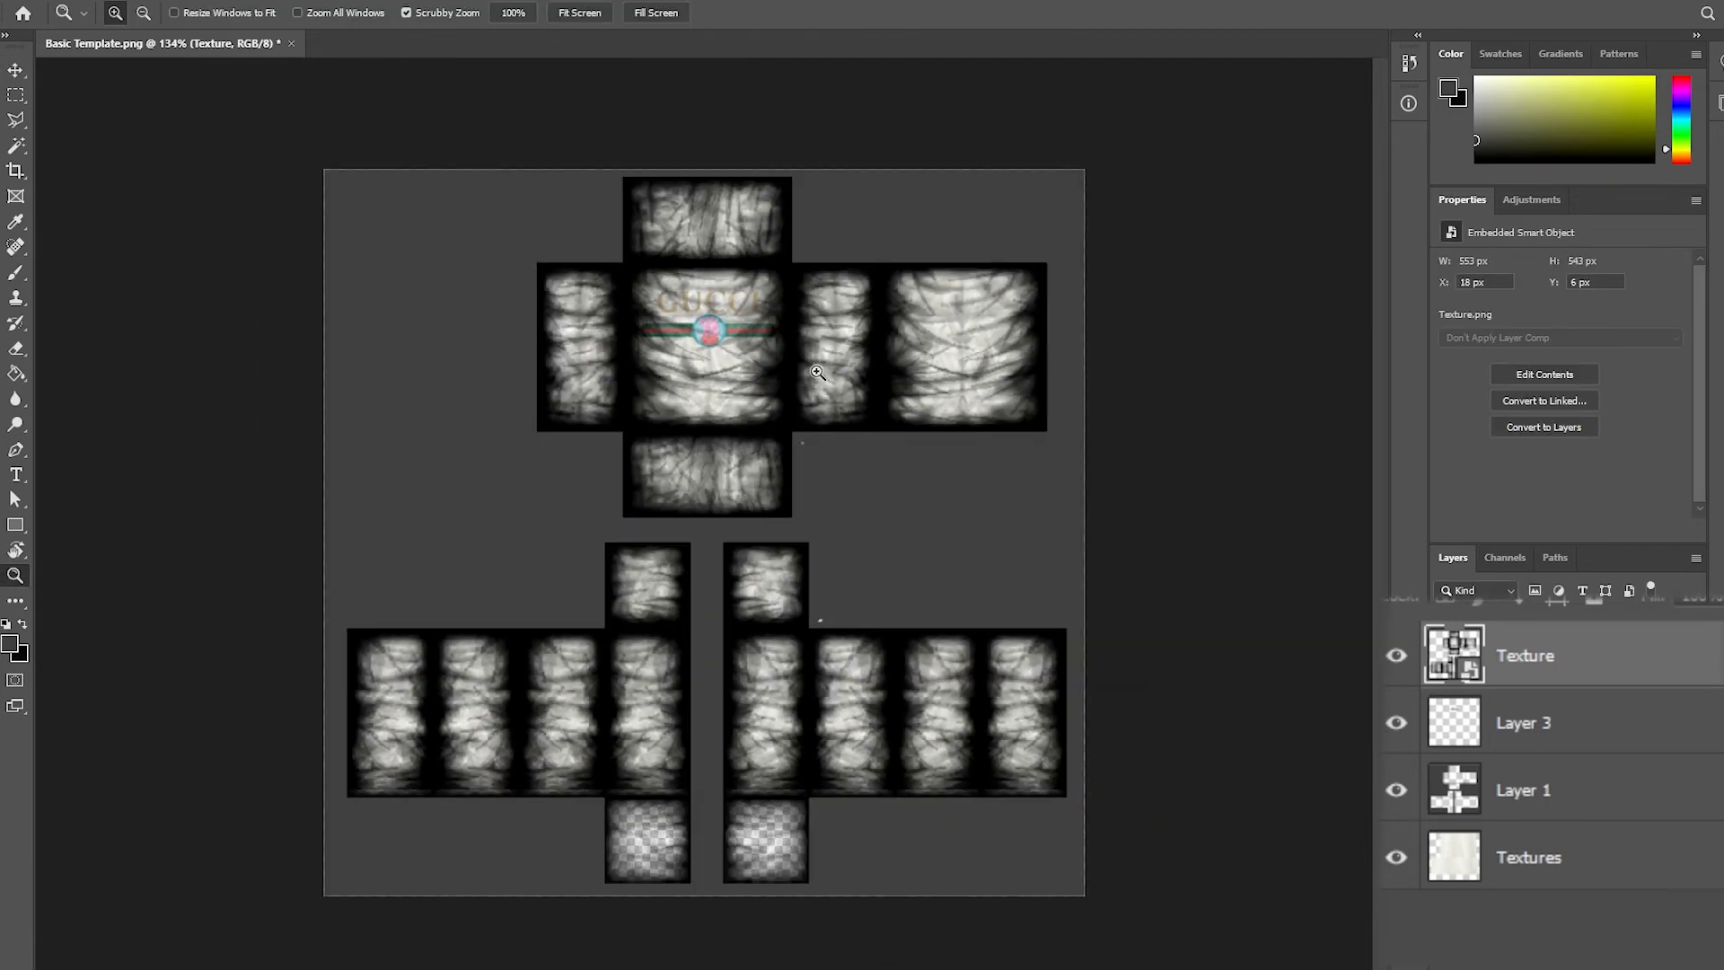
left_click(15, 71)
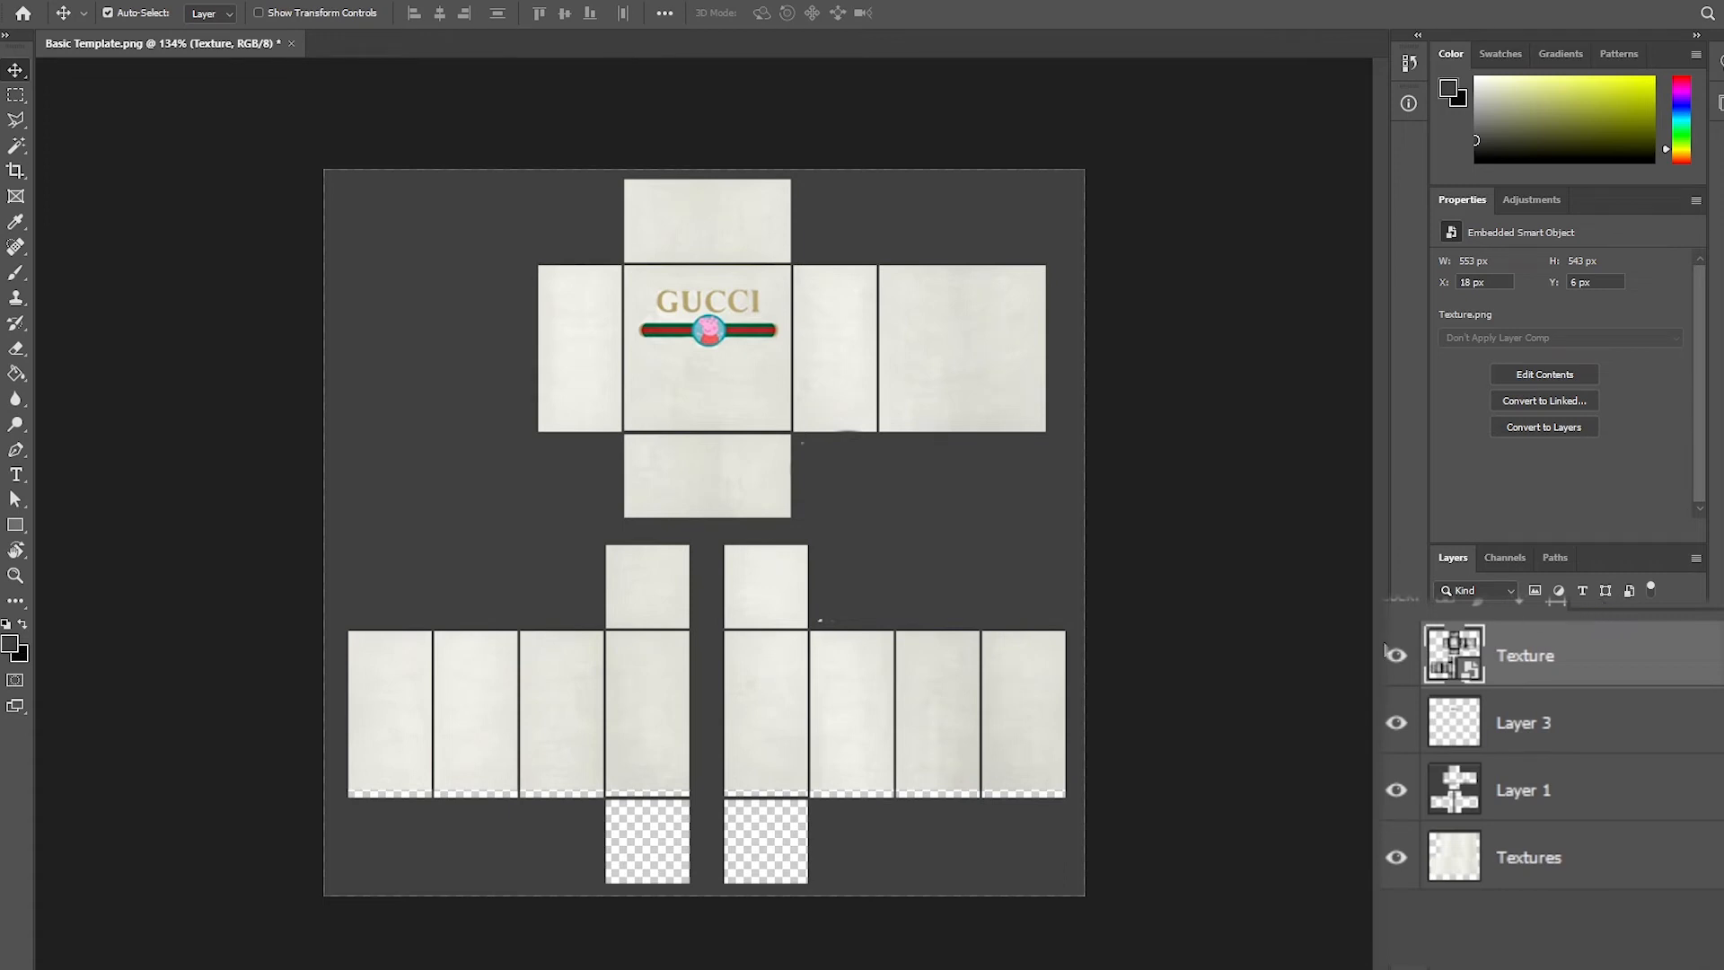
left_click(1526, 606)
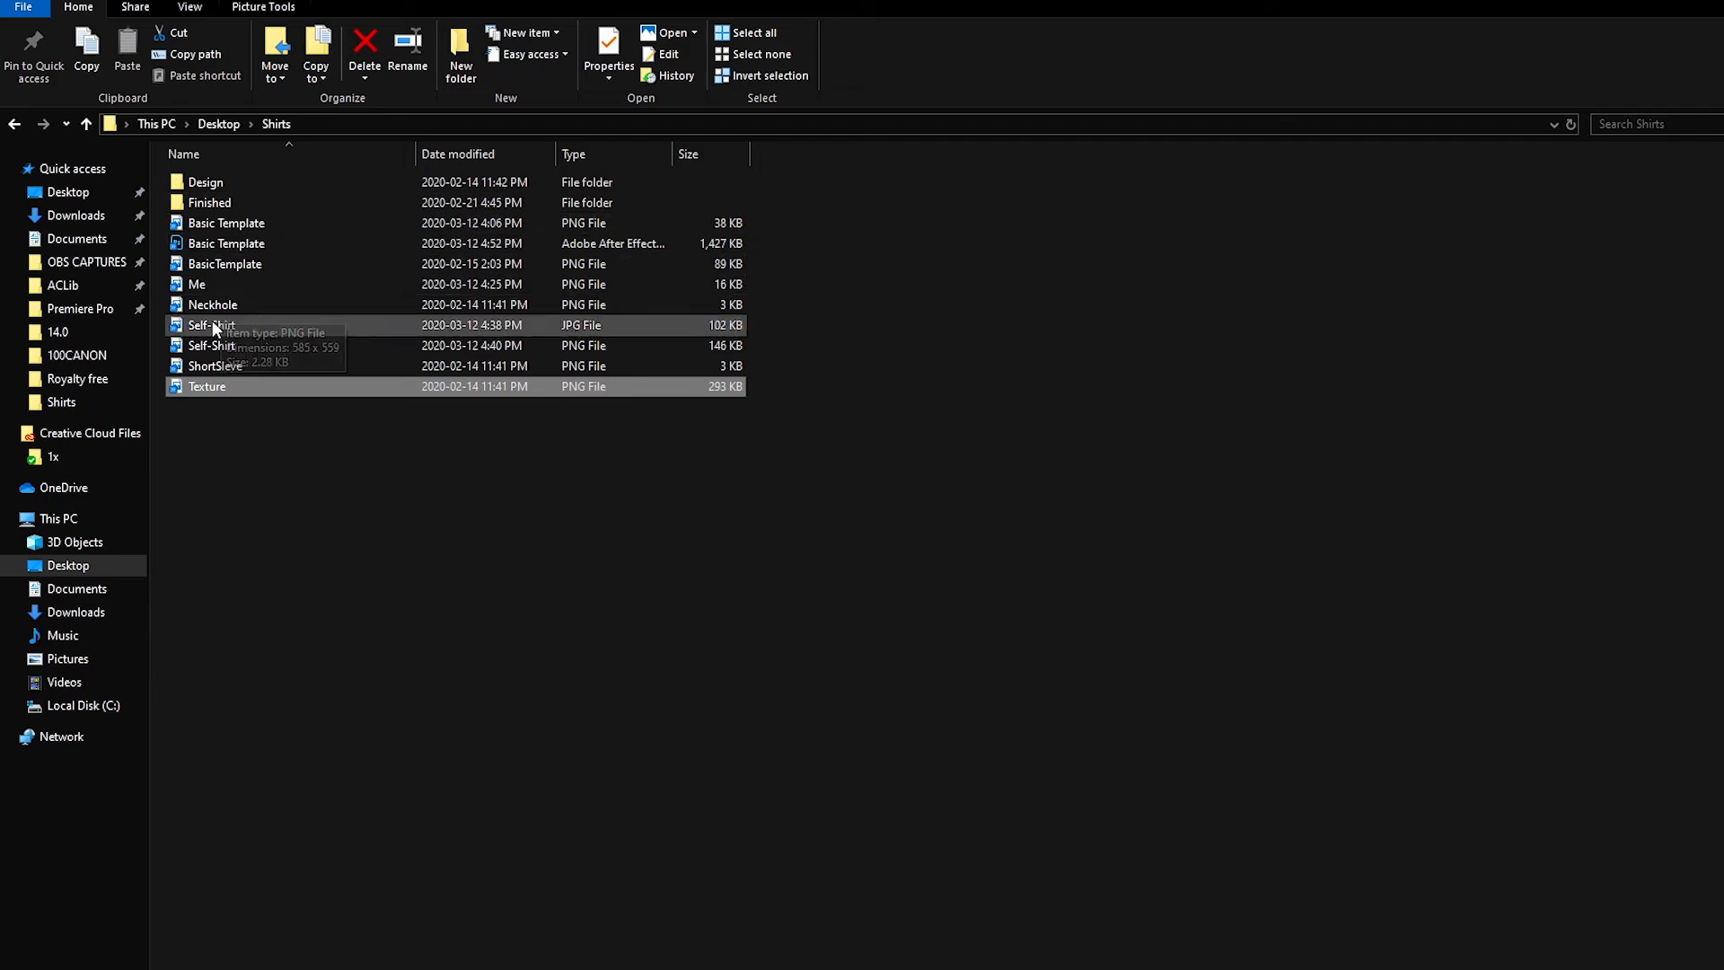
- Place the Neckhole image from the Shirts folder above the Texture layer, with its circle on the piece above the front torso
left_click(224, 305)
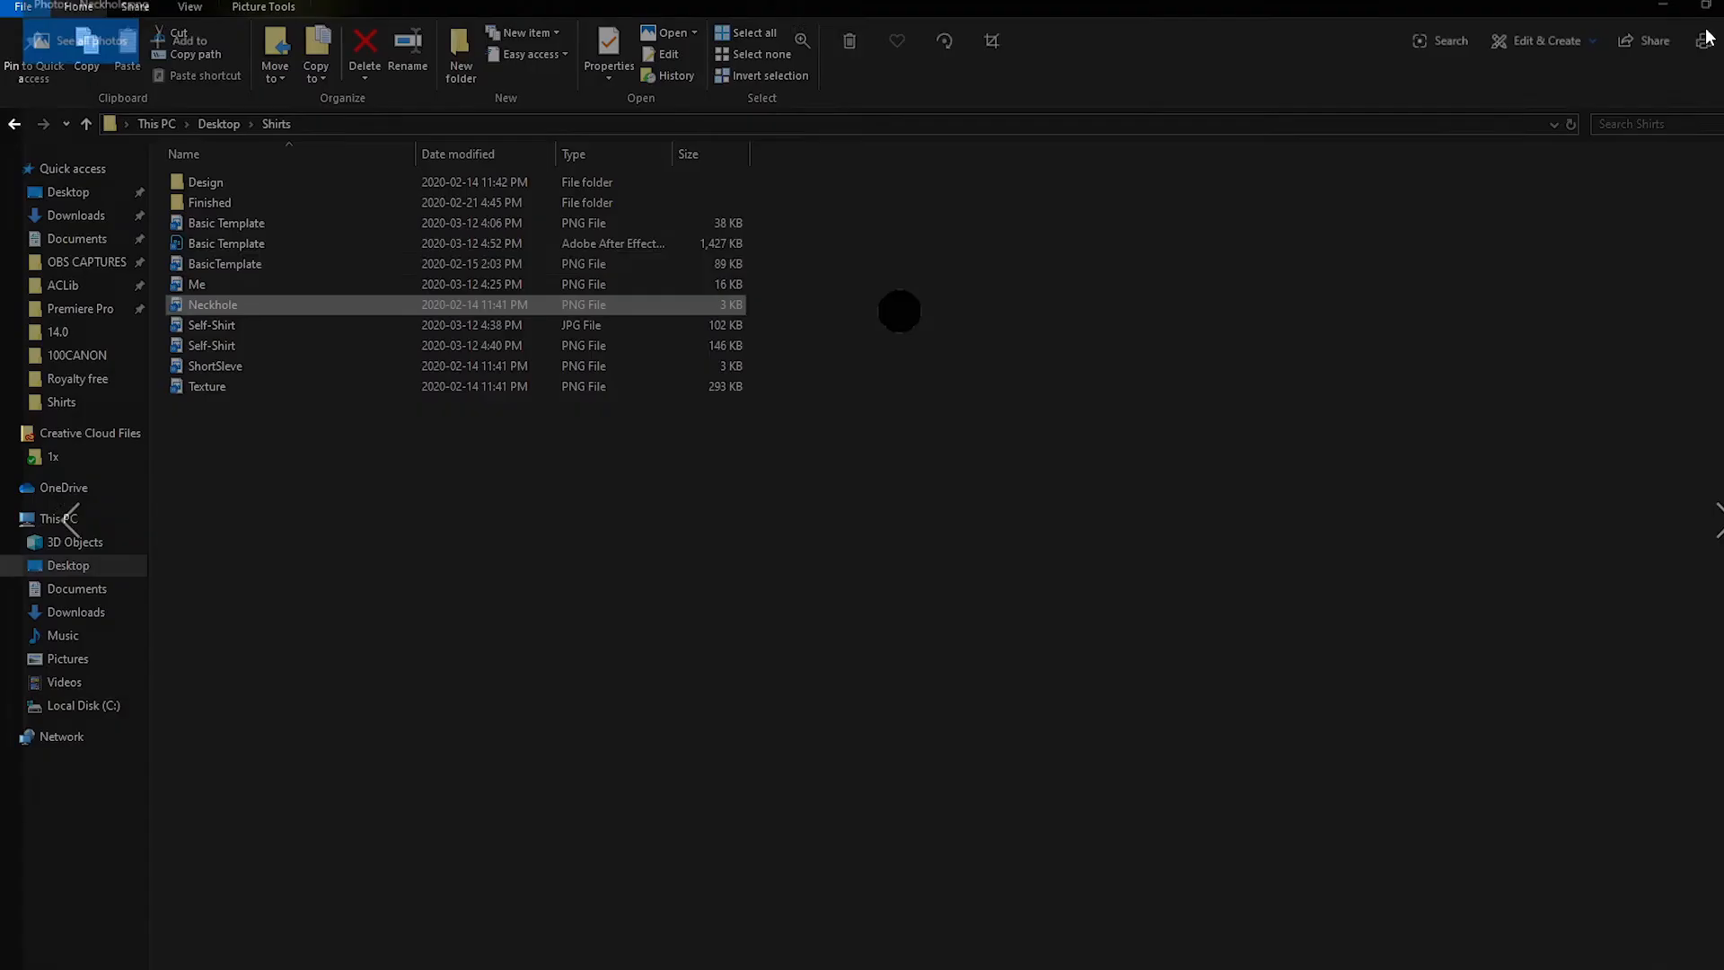
left_click_drag(268, 304, 1723, 395)
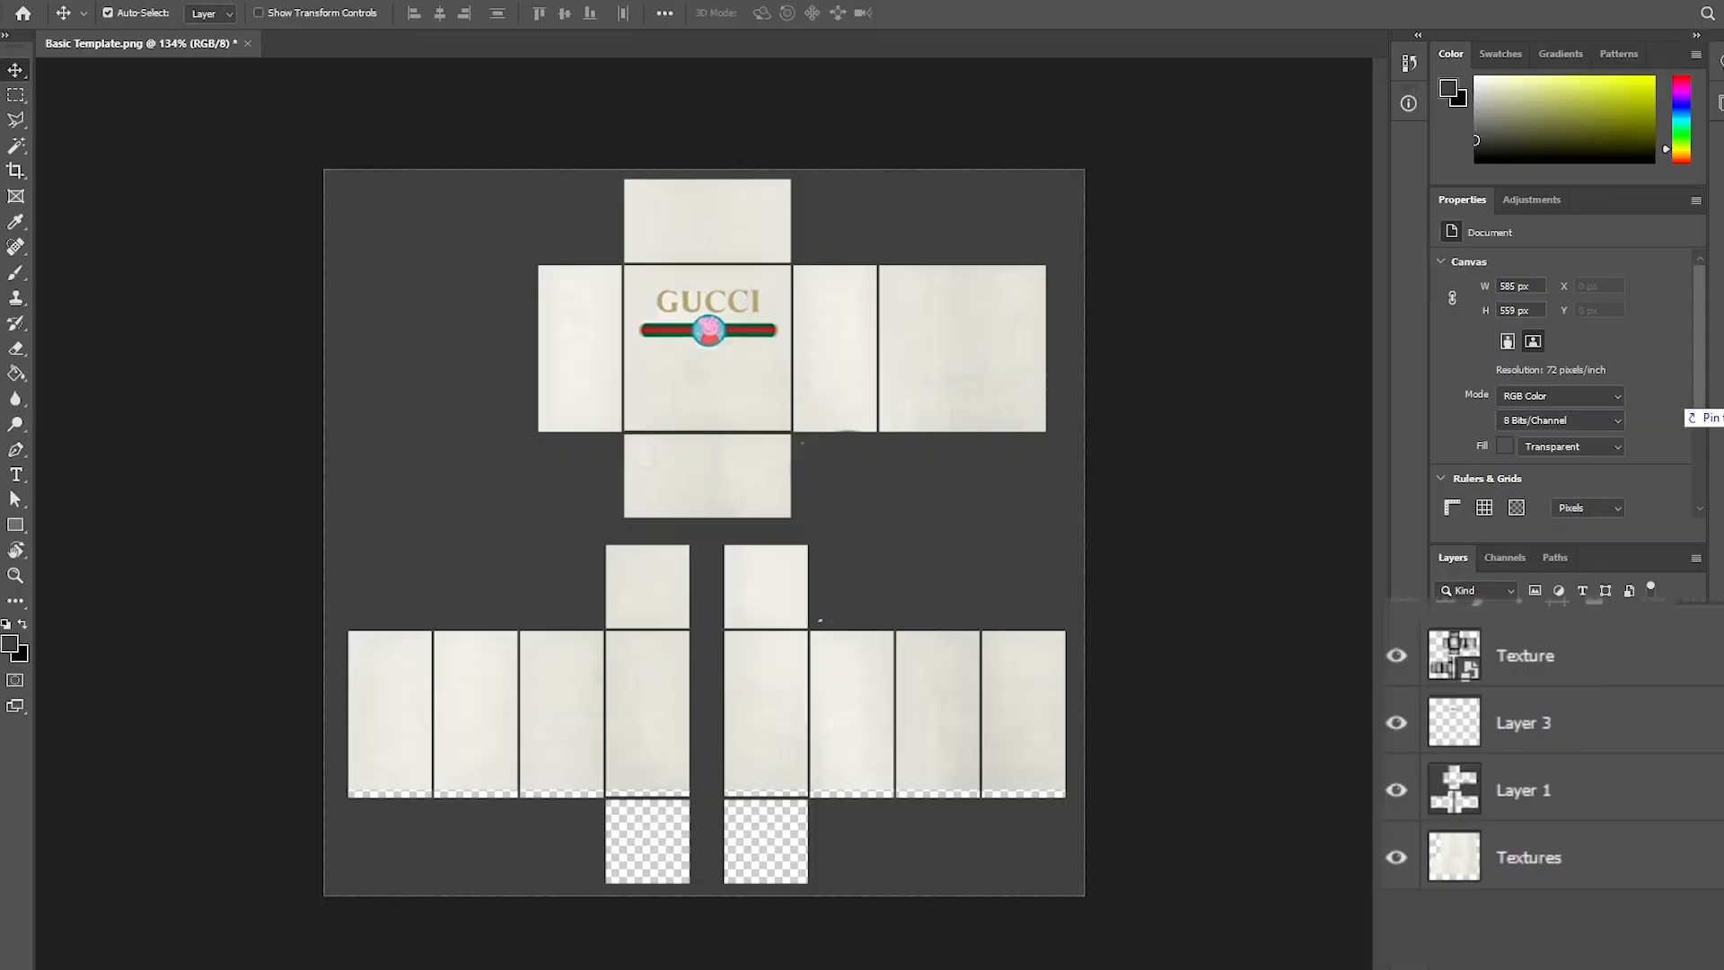
left_click_drag(1723, 395, 705, 439)
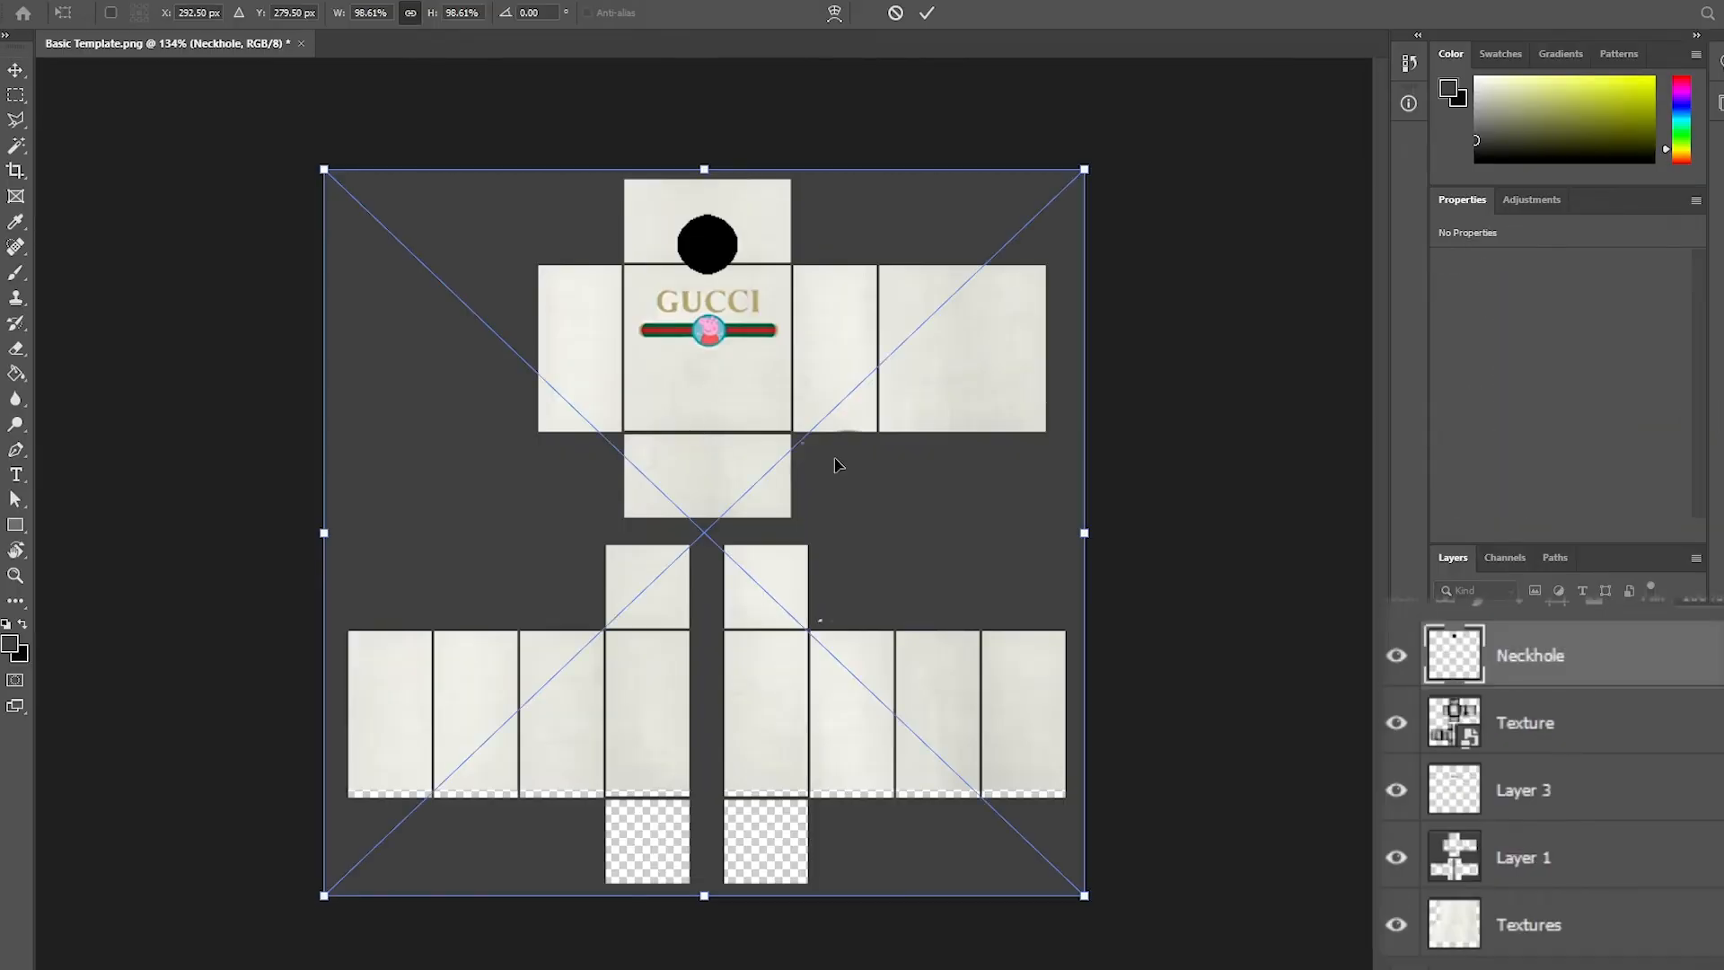
key("Return")
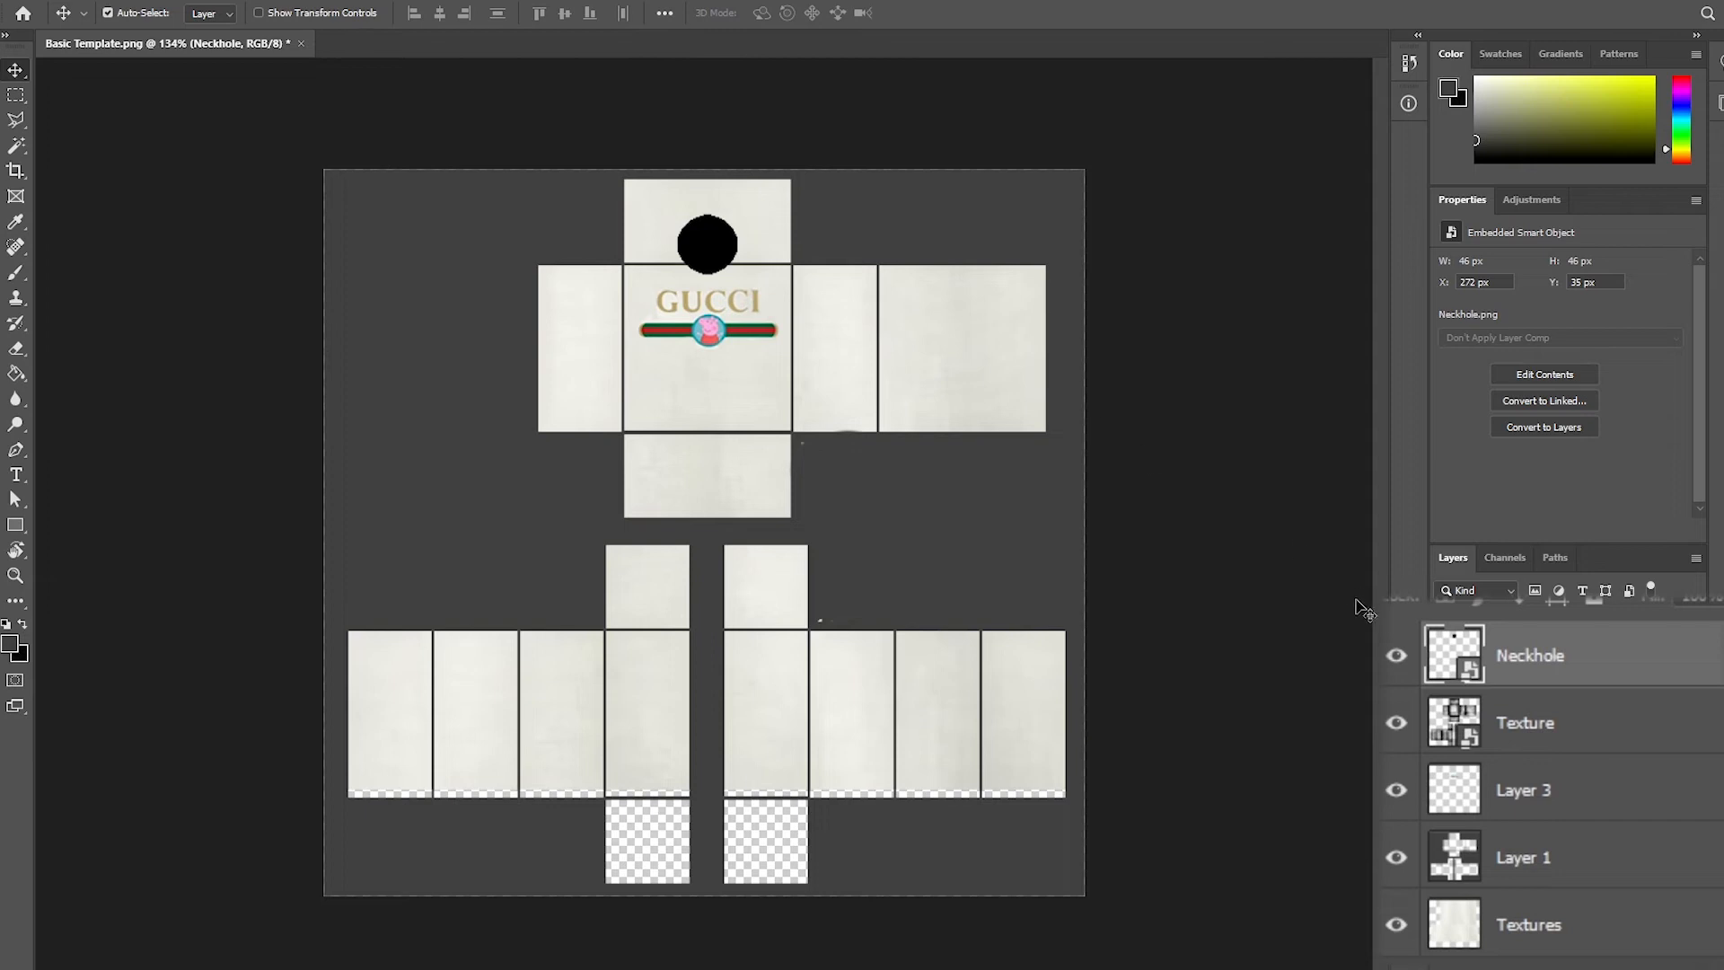
- Select the black neck circle on the Neckhole layer with the Magic Wand and rasterize the Texture layer
left_click(16, 146)
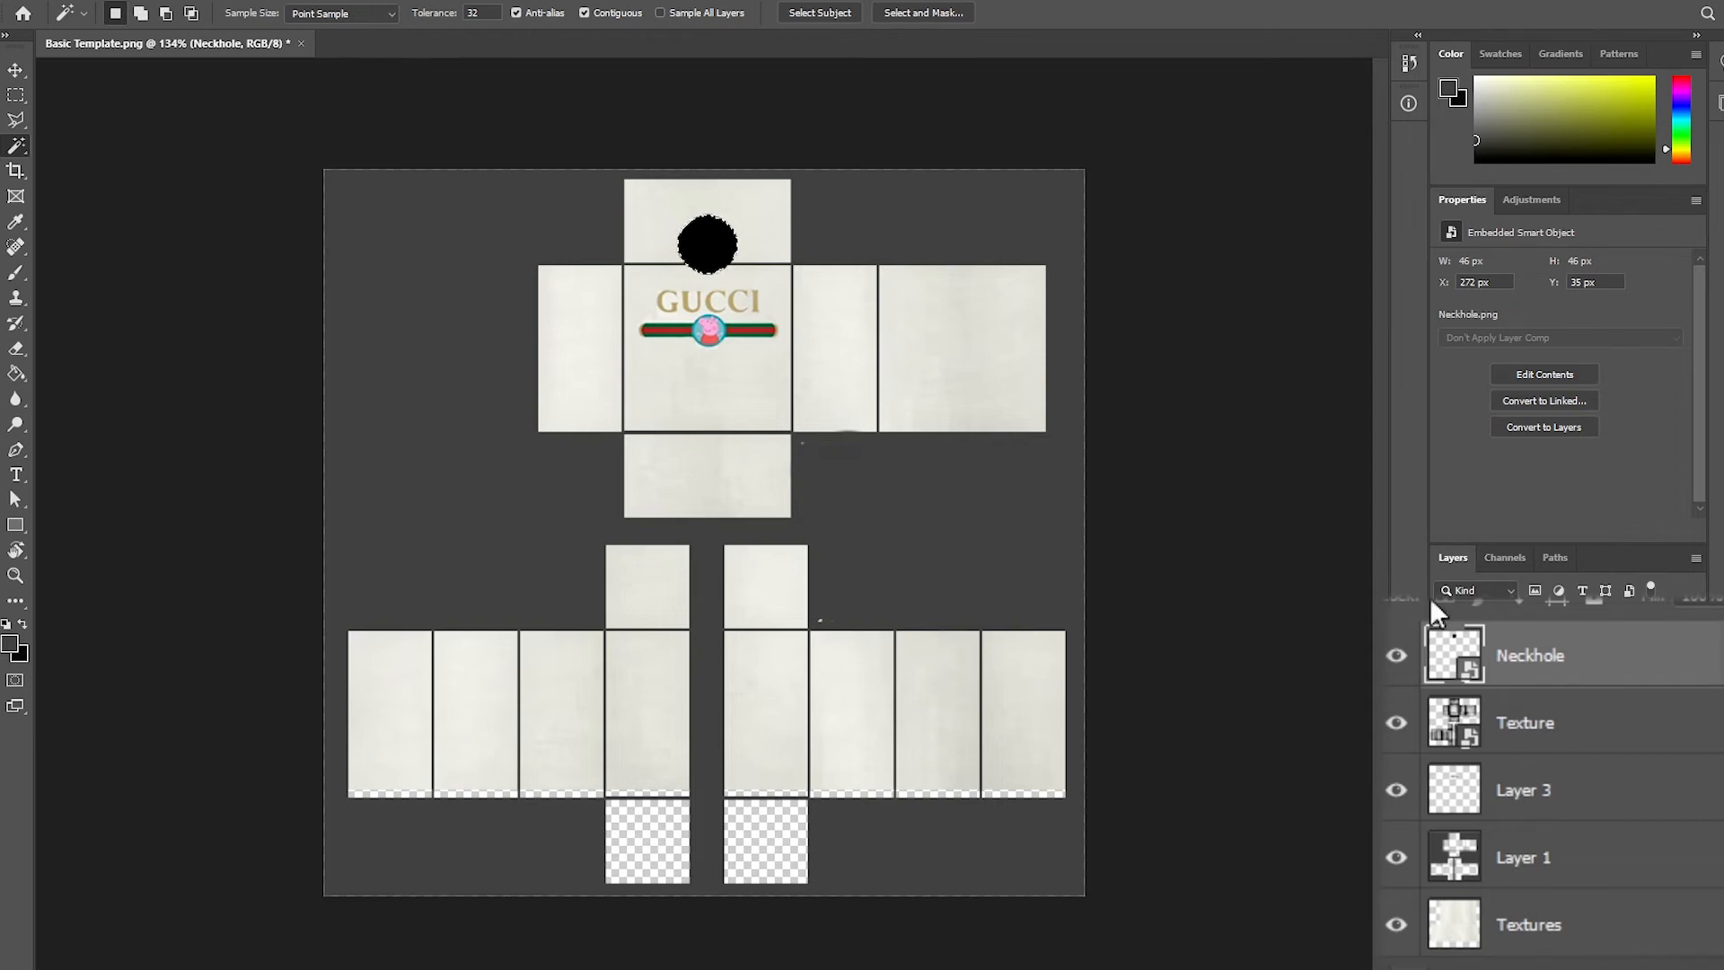
right_click(1580, 729)
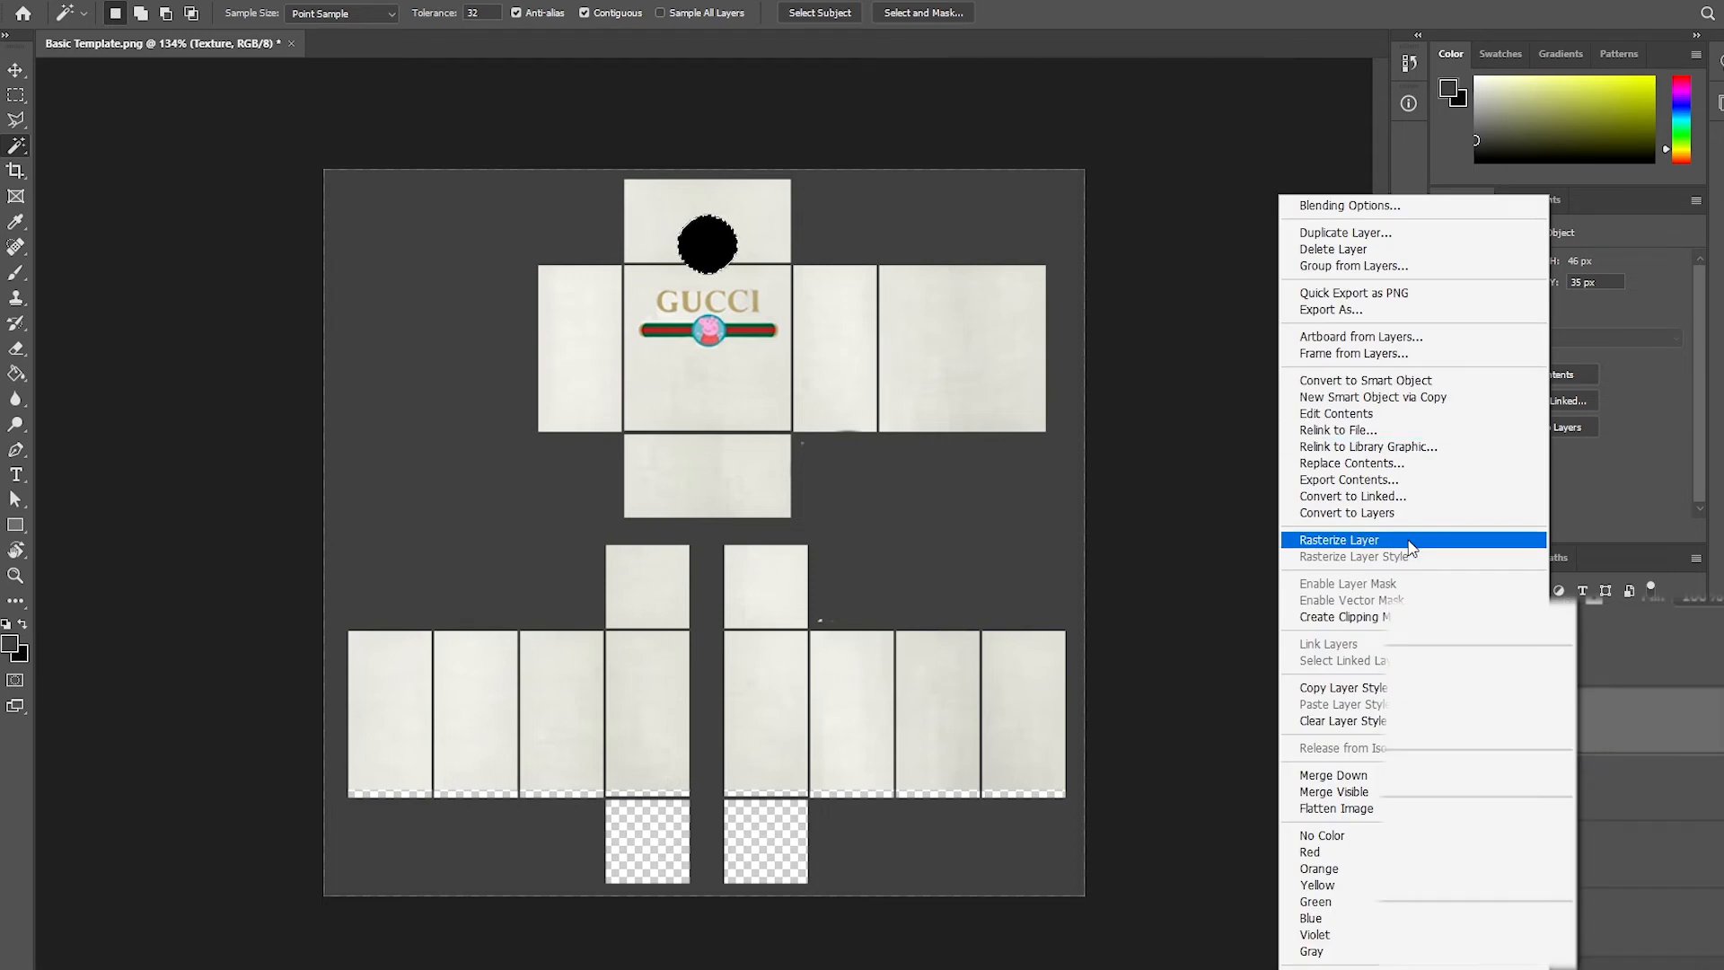
left_click(1639, 706)
right_click(1620, 714)
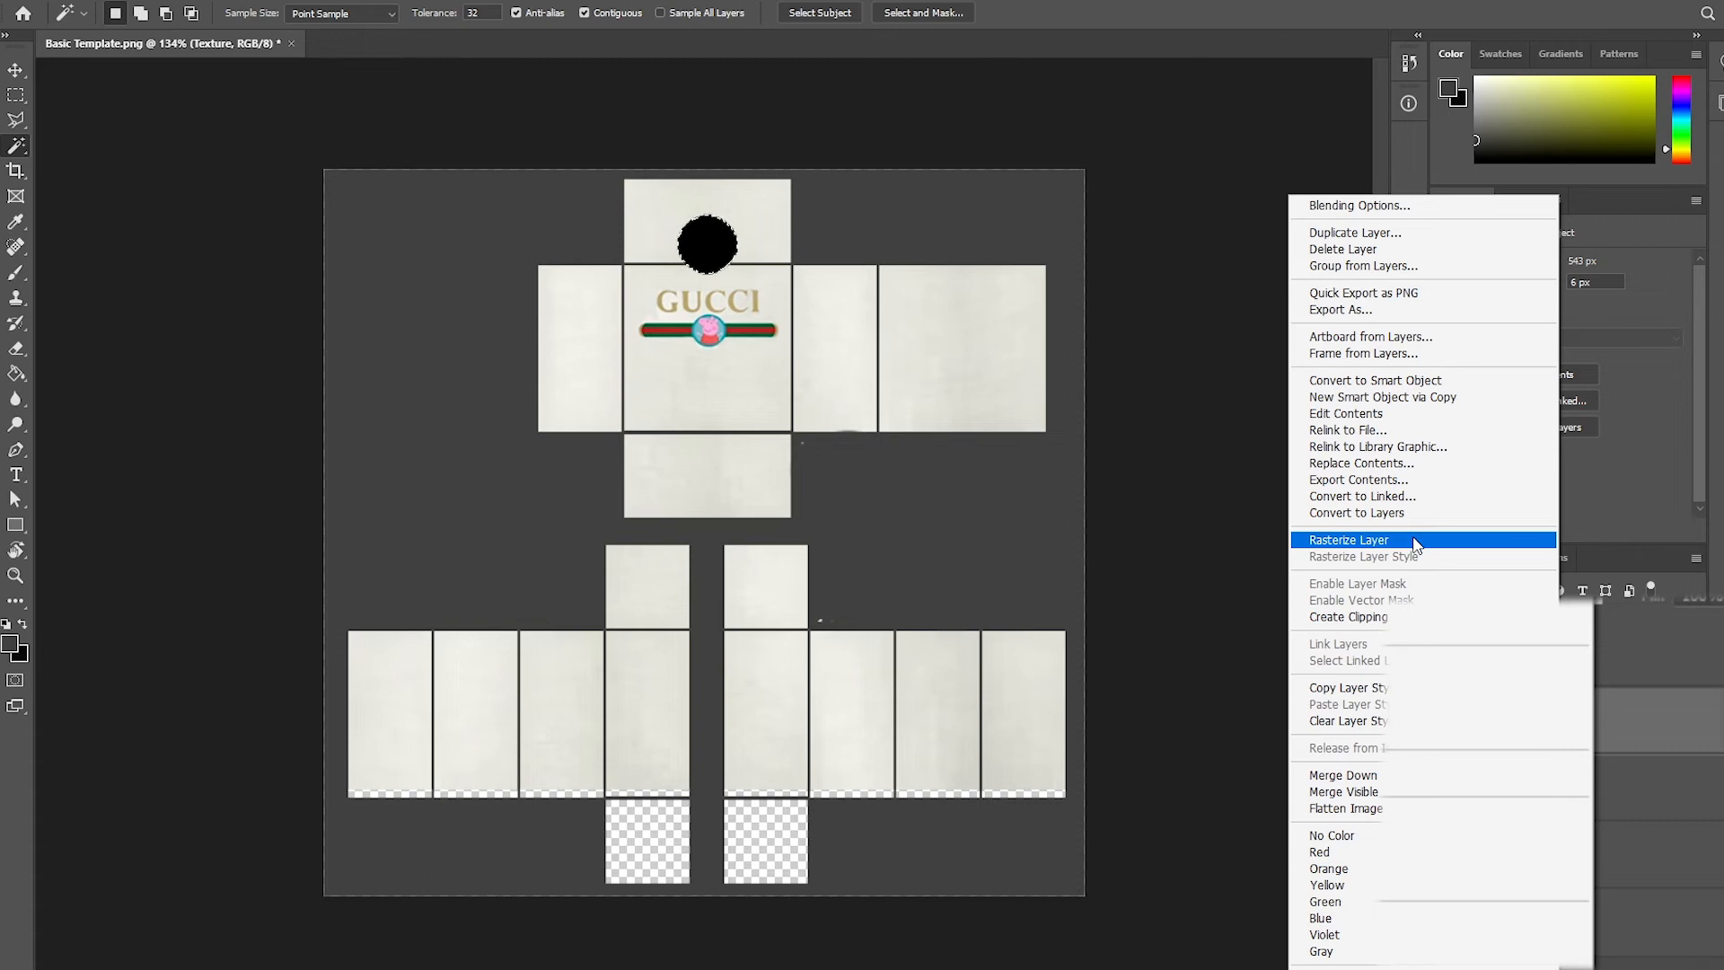
right_click(1678, 730)
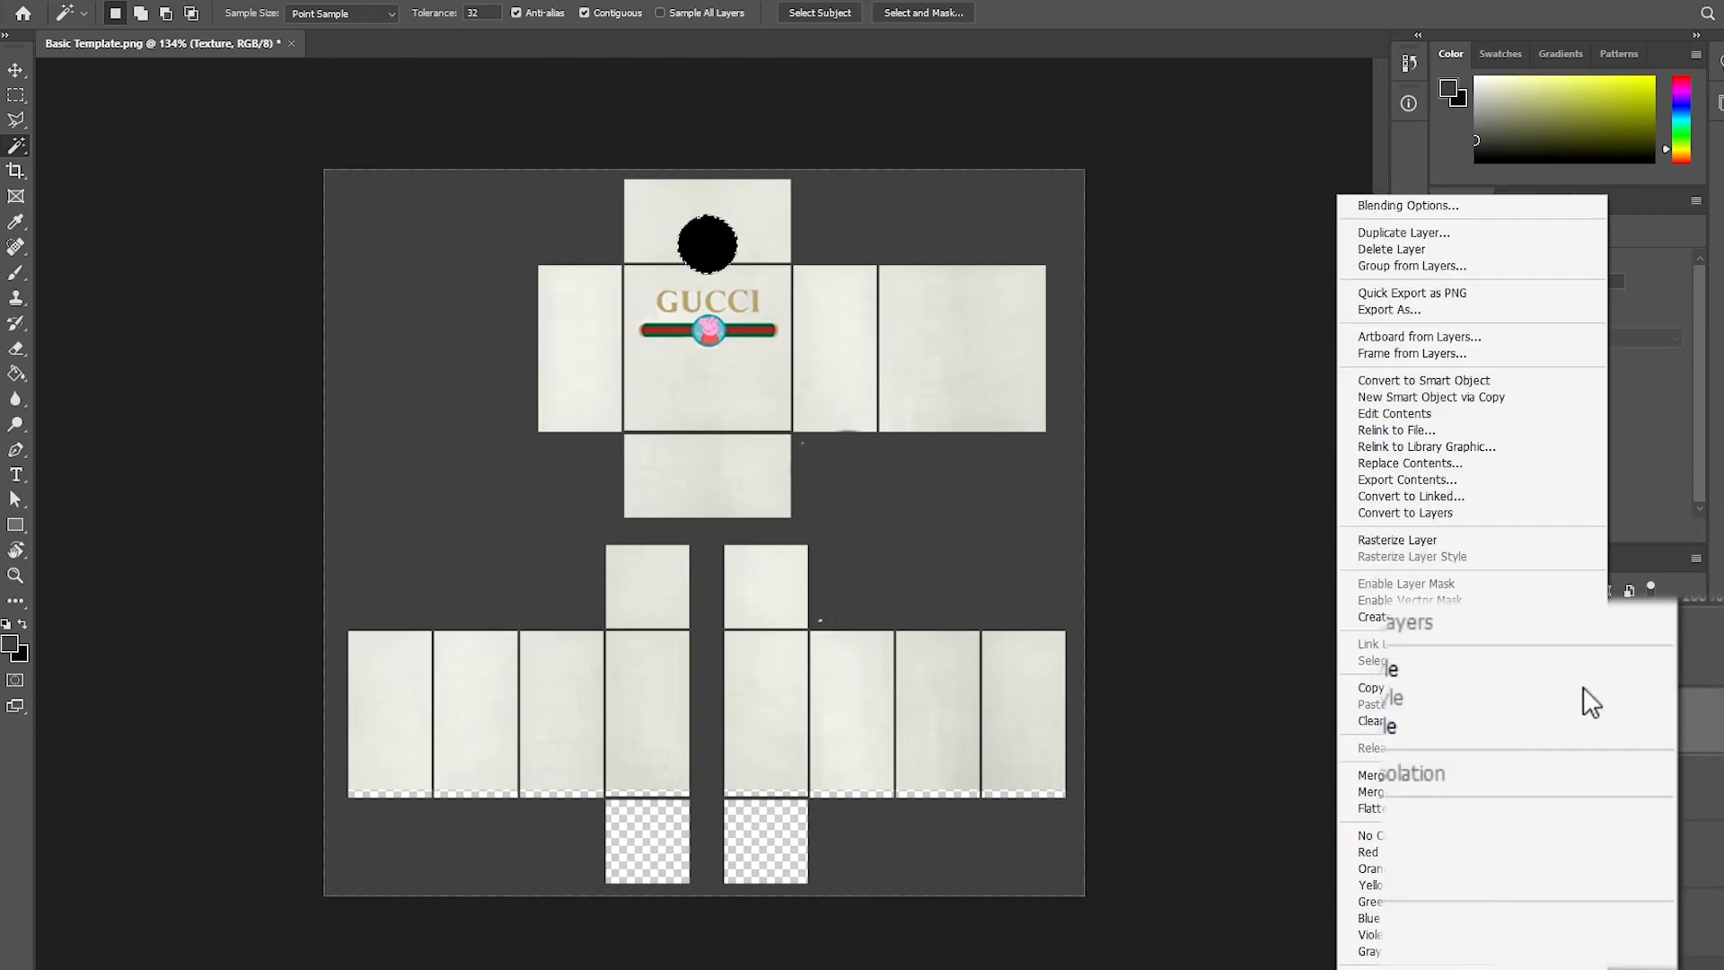
left_click(1450, 541)
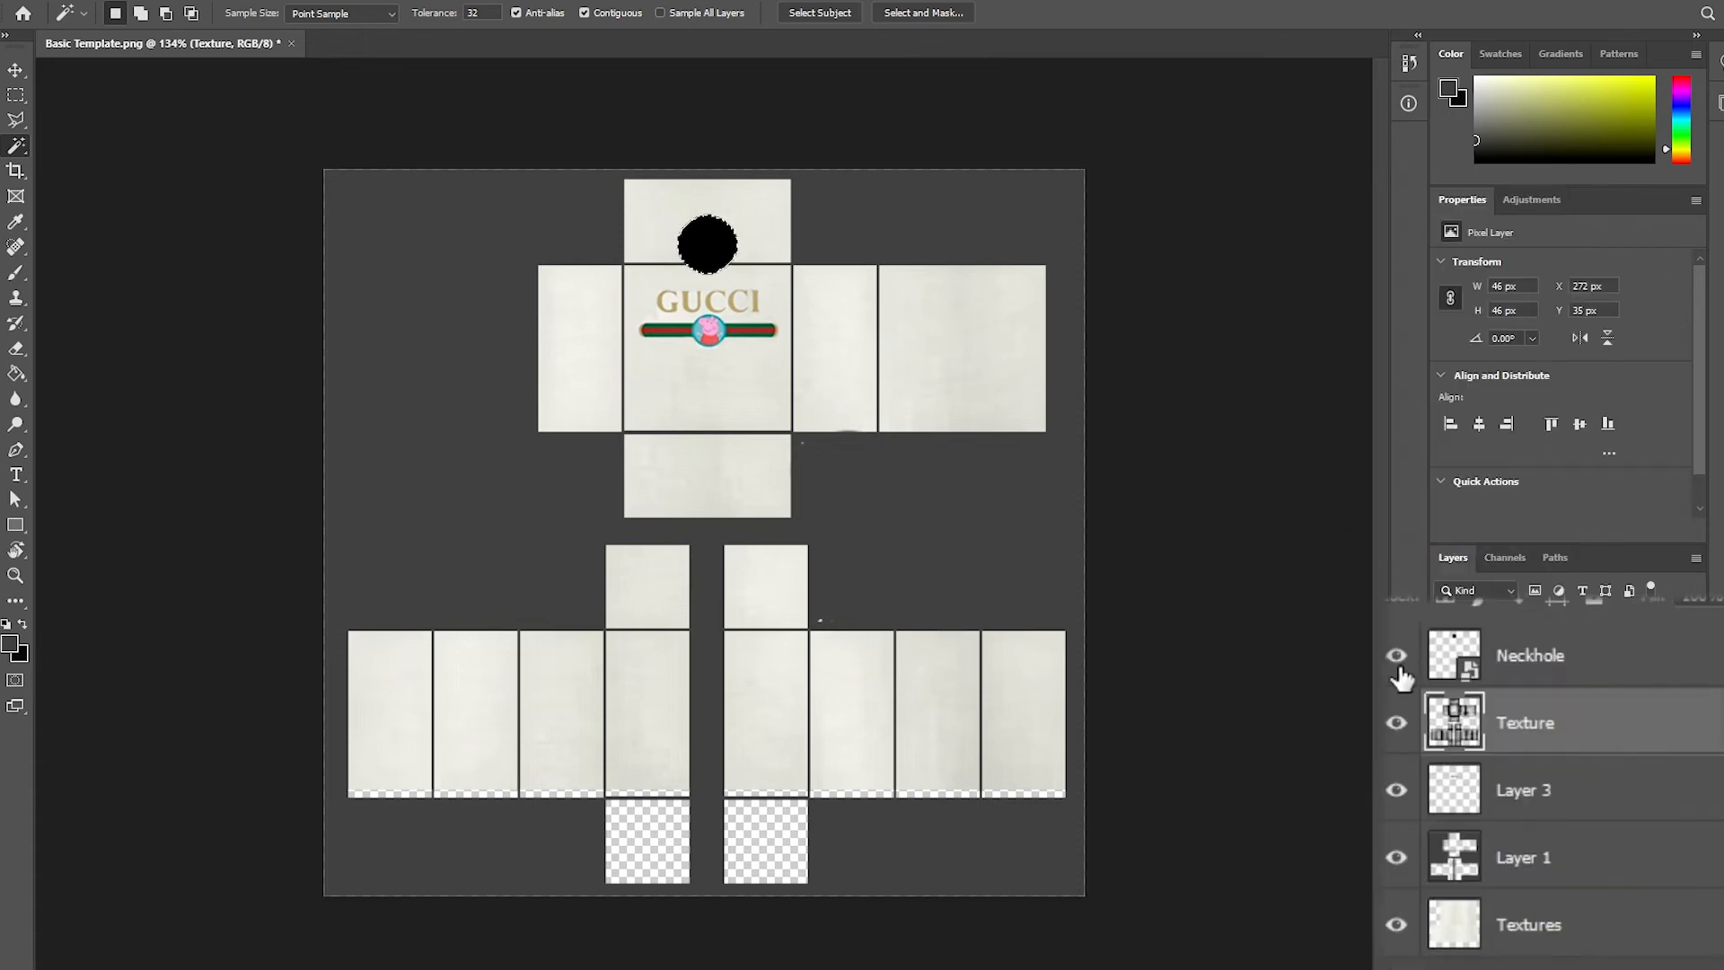
- Hide the Neckhole layer and delete the selected circle from the Texture layer
left_click(1598, 669)
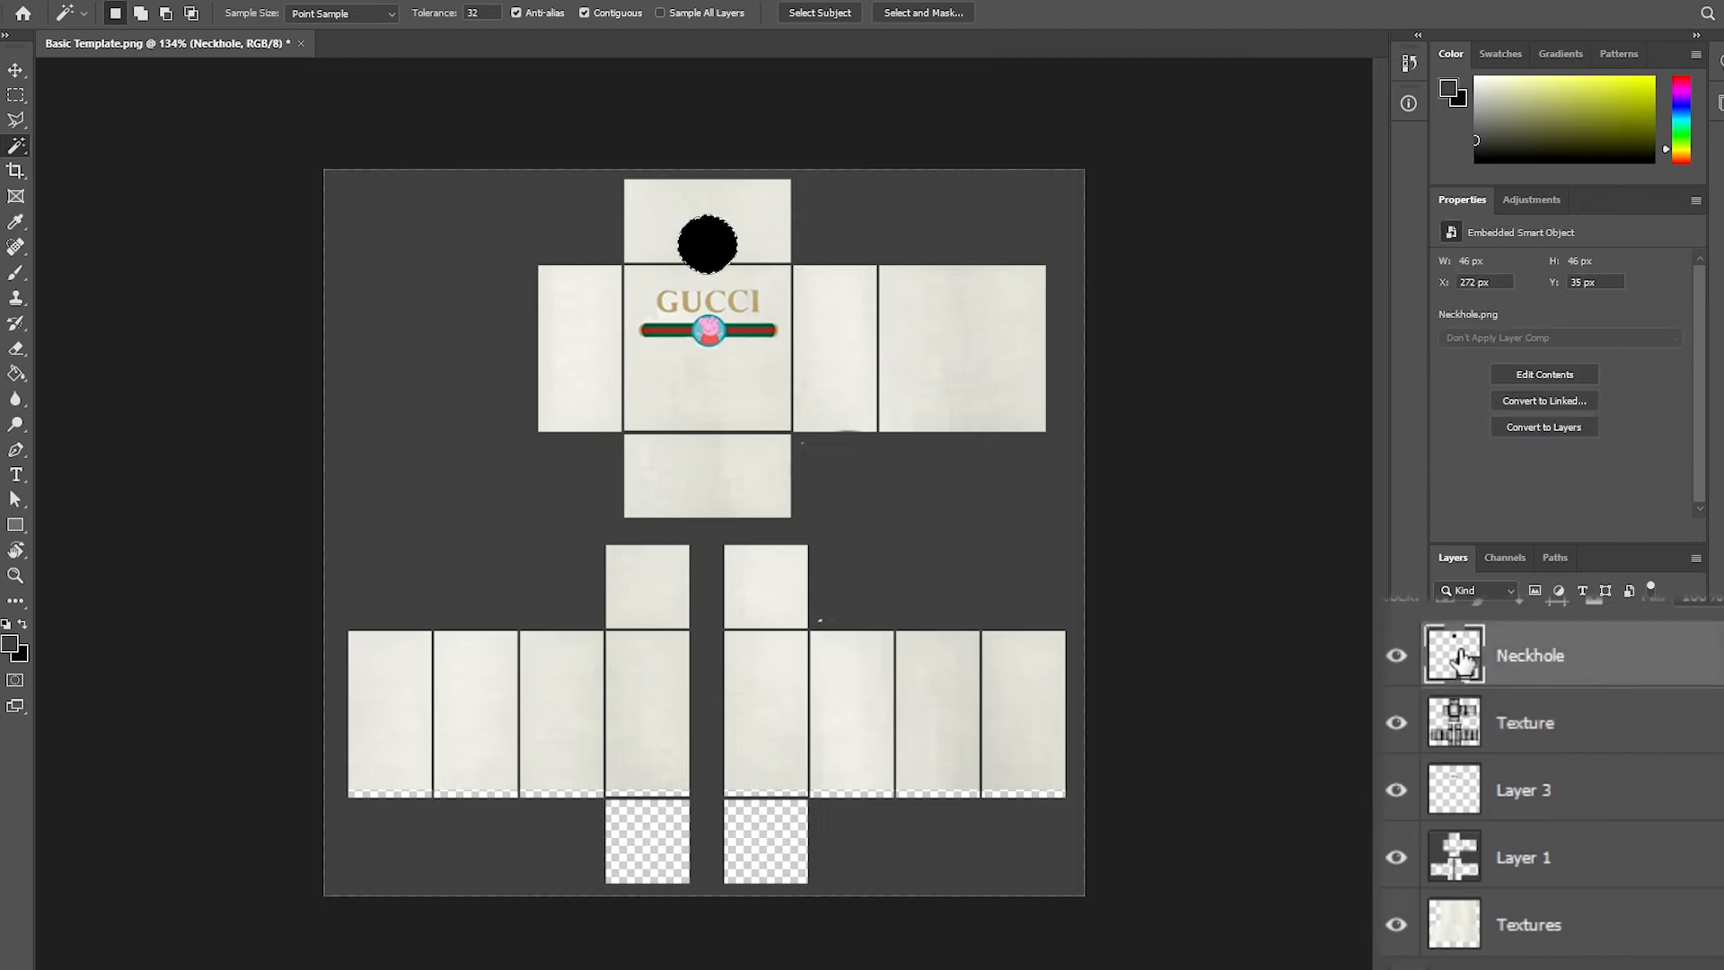
left_click(1396, 655)
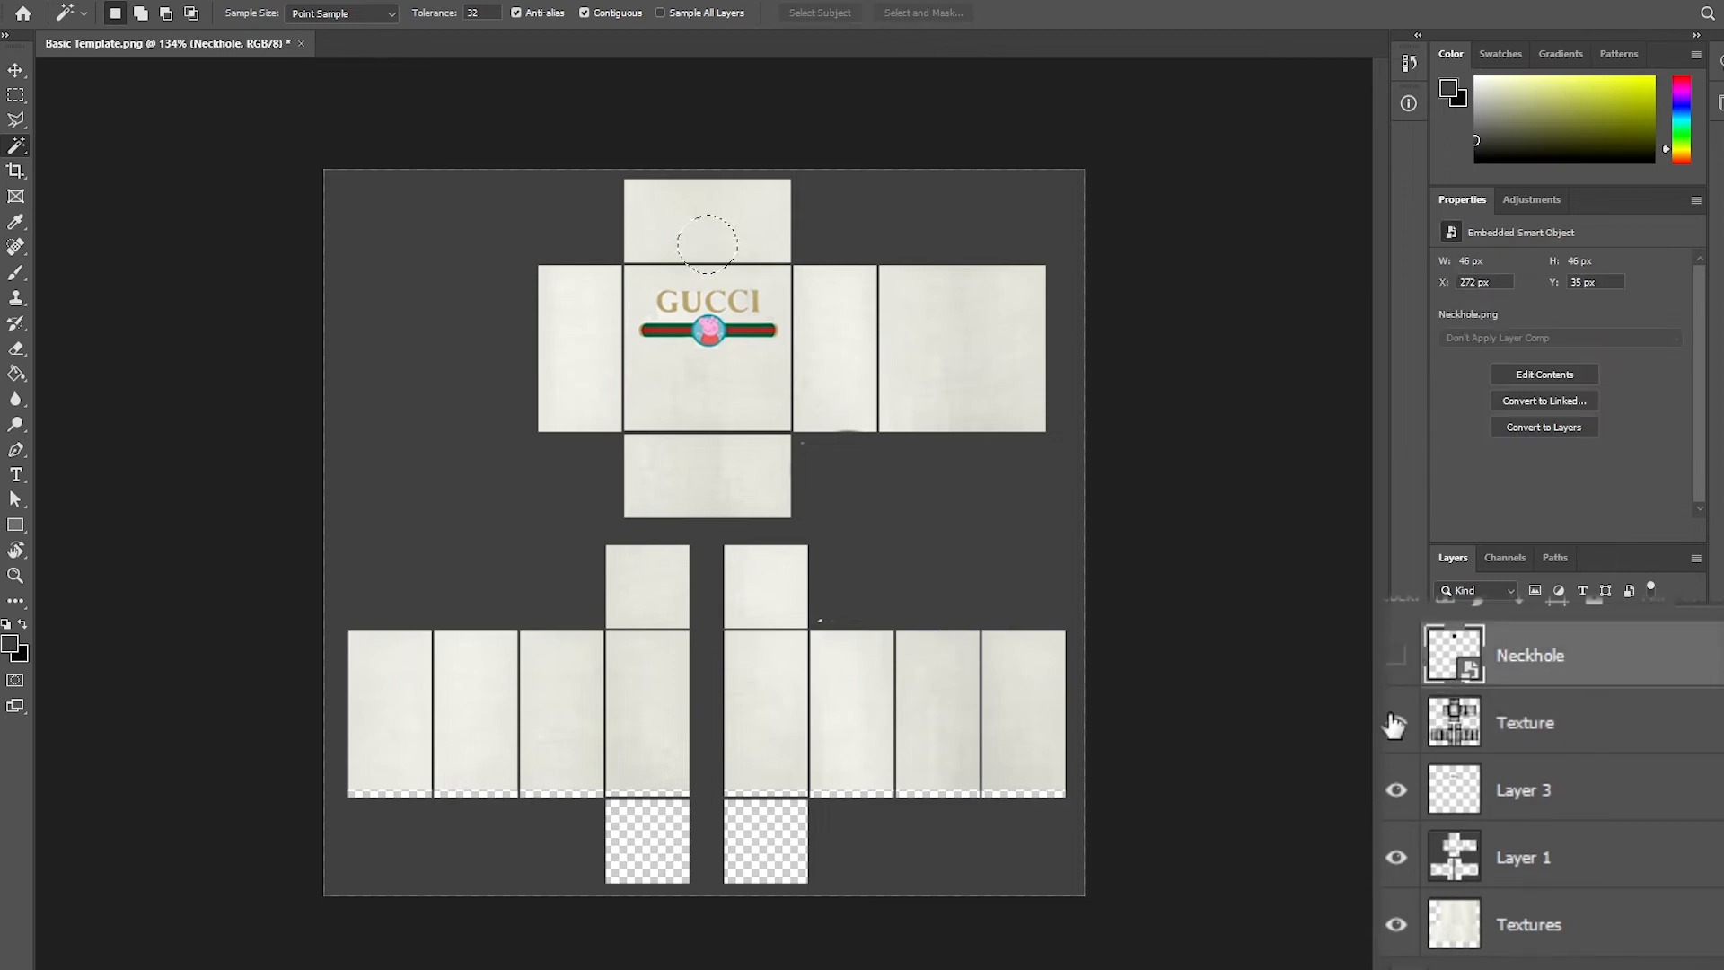
left_click(1648, 745)
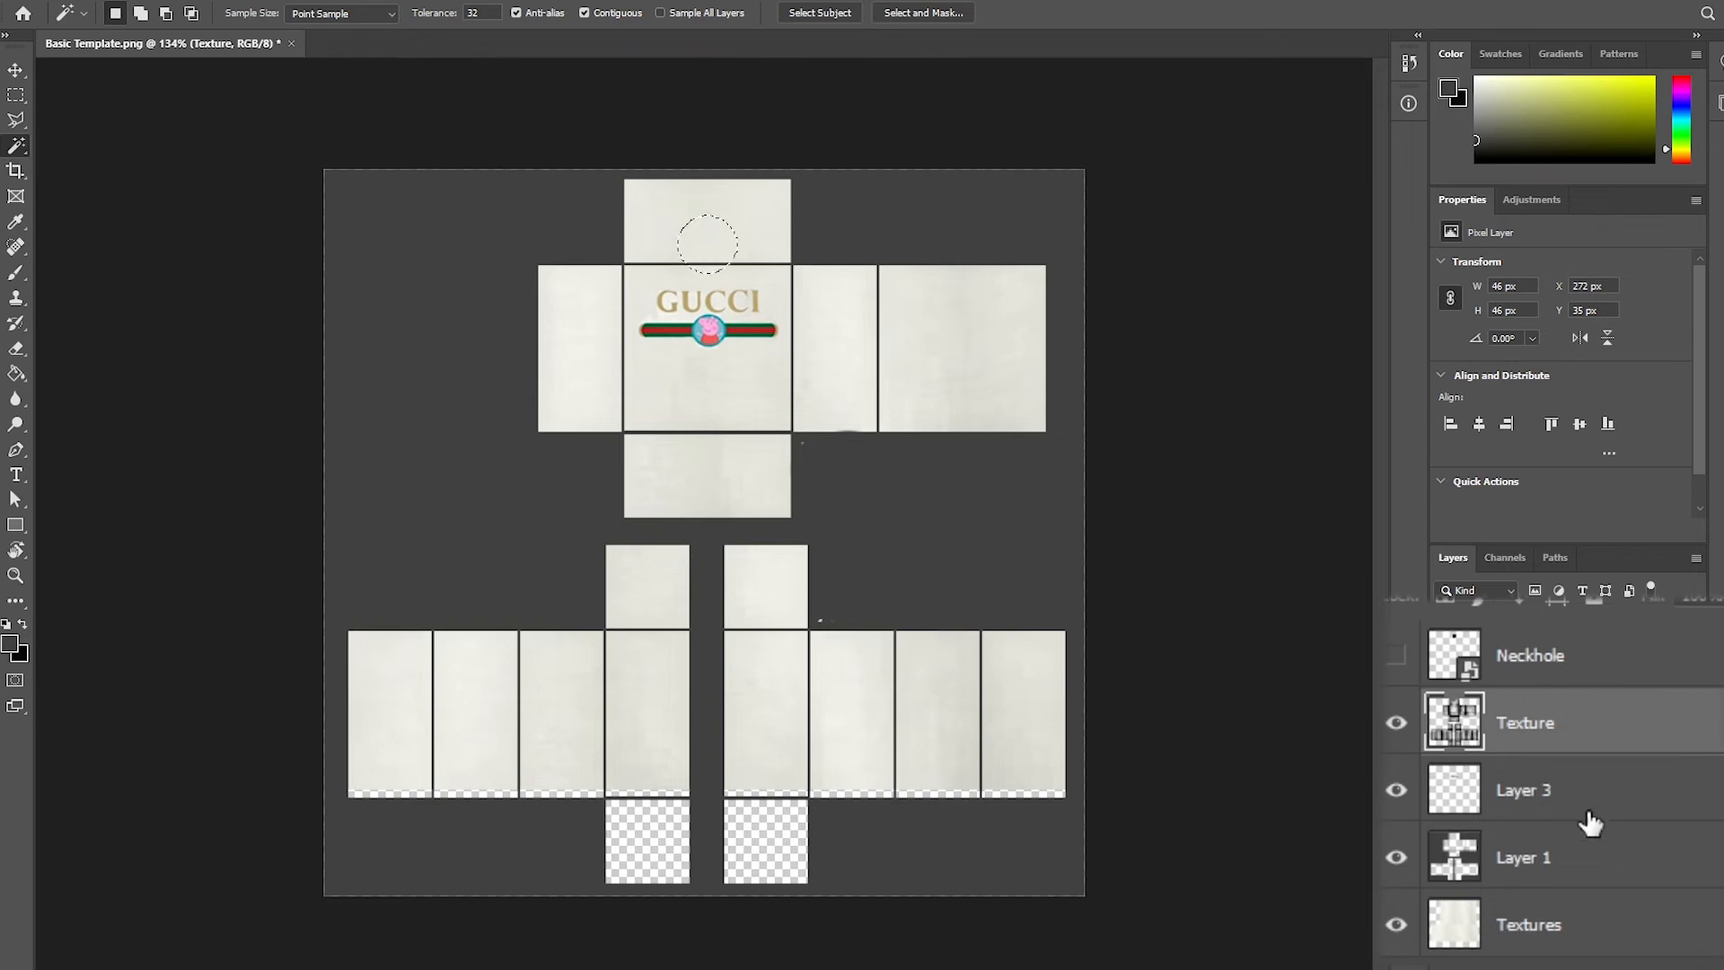
- Cut the selected neck circle out of the Textures fabric layer and clear the selection
left_click(1610, 930)
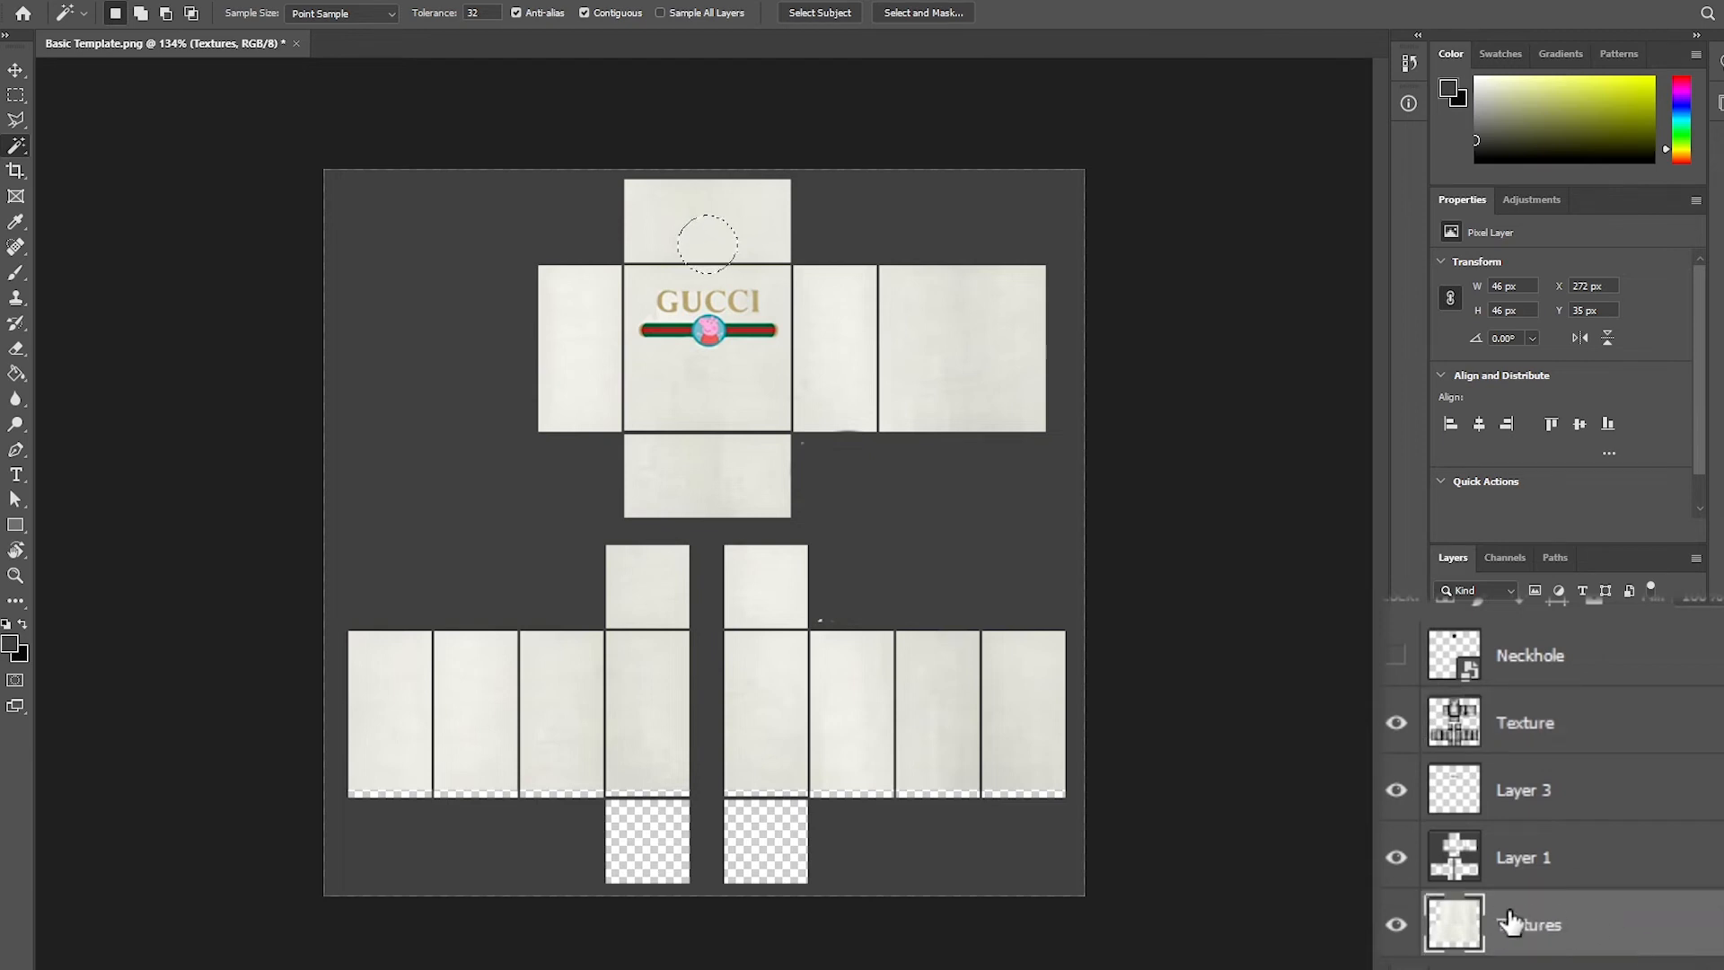
left_click(1394, 929)
left_click(1394, 924)
left_click(15, 69)
left_click(16, 94)
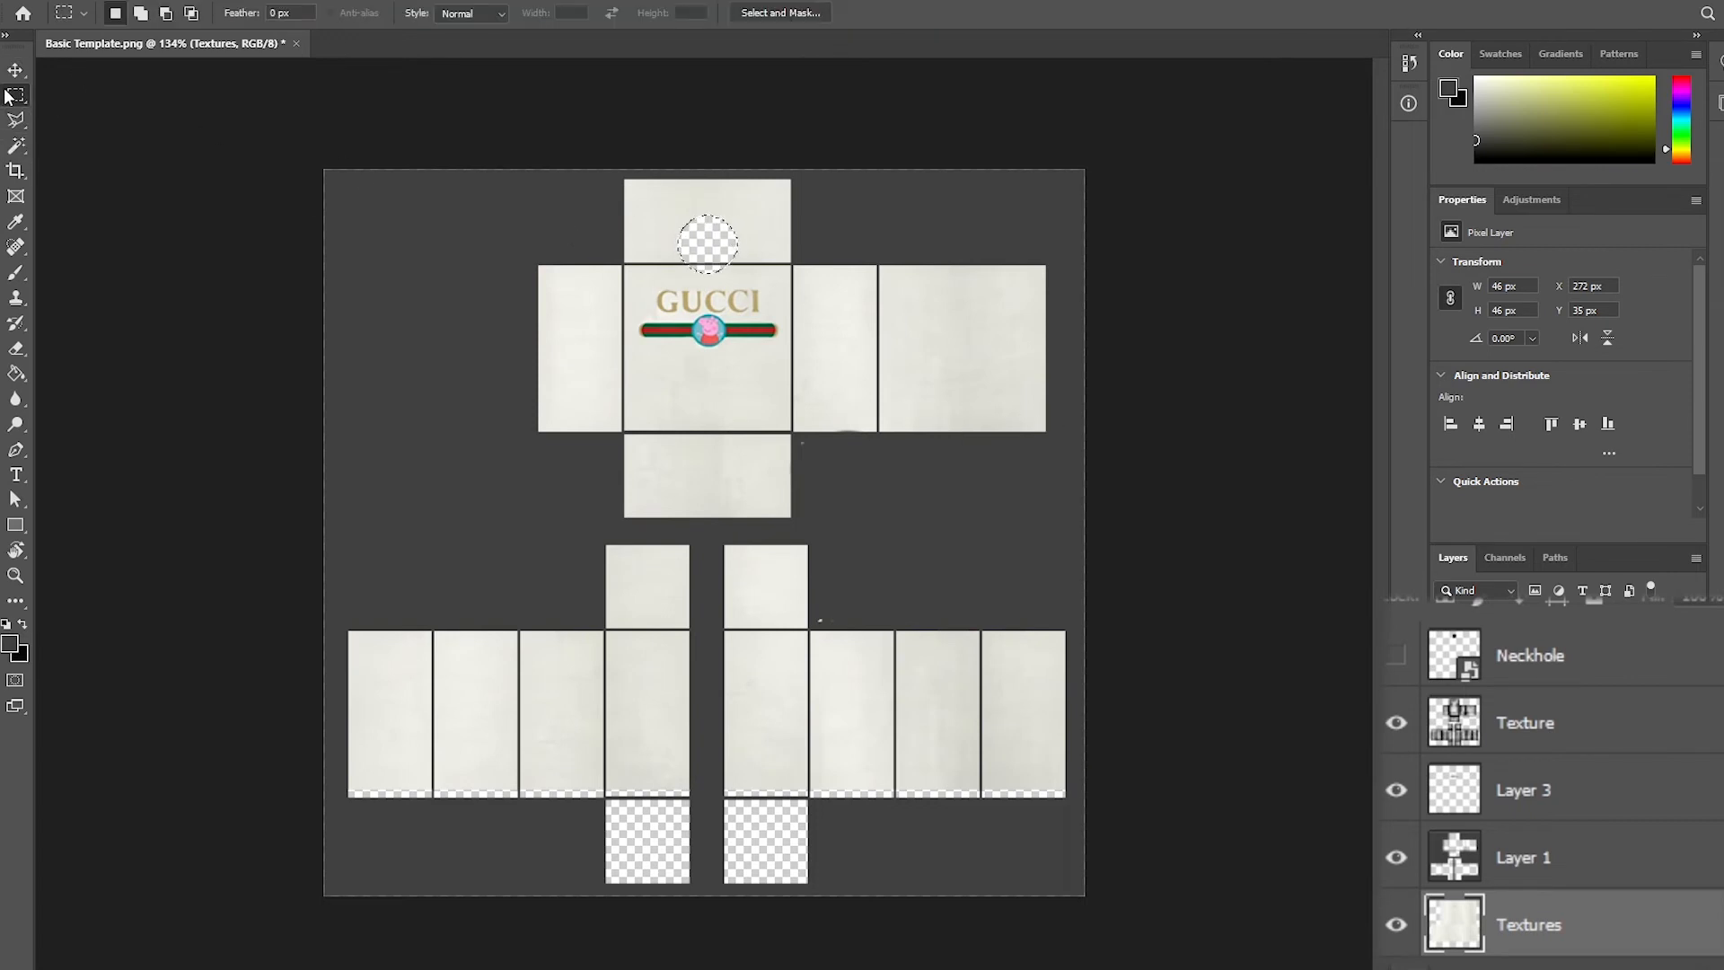
right_click(702, 247)
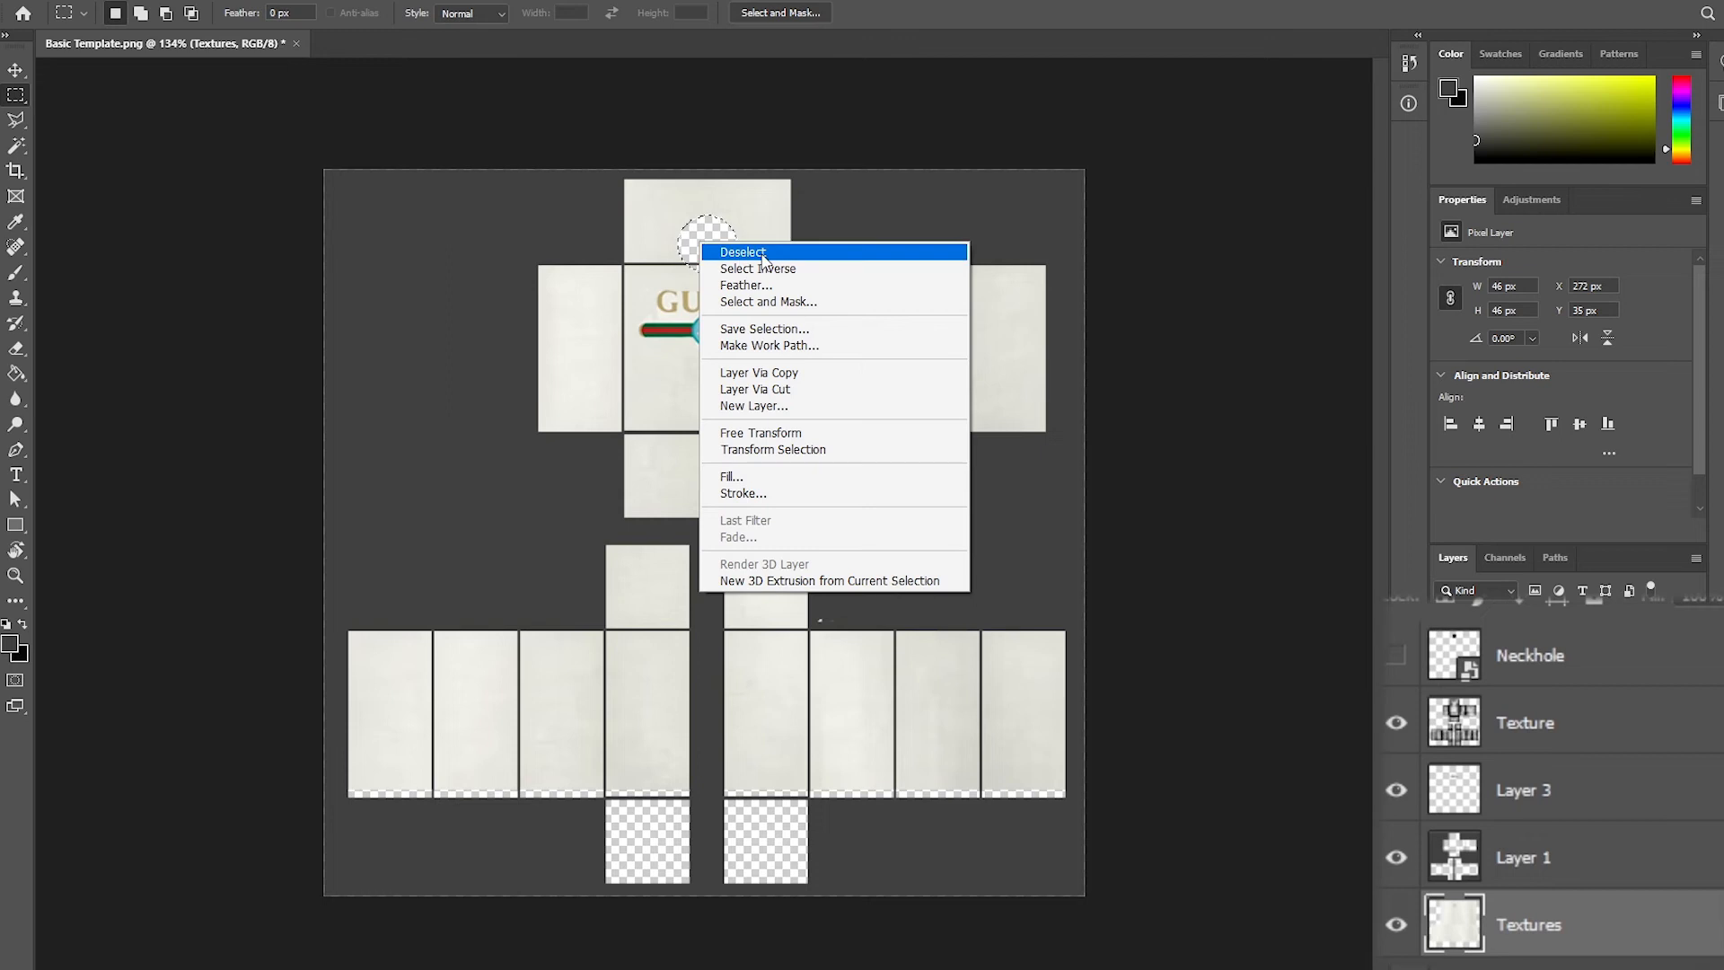
left_click(718, 243)
left_click(15, 70)
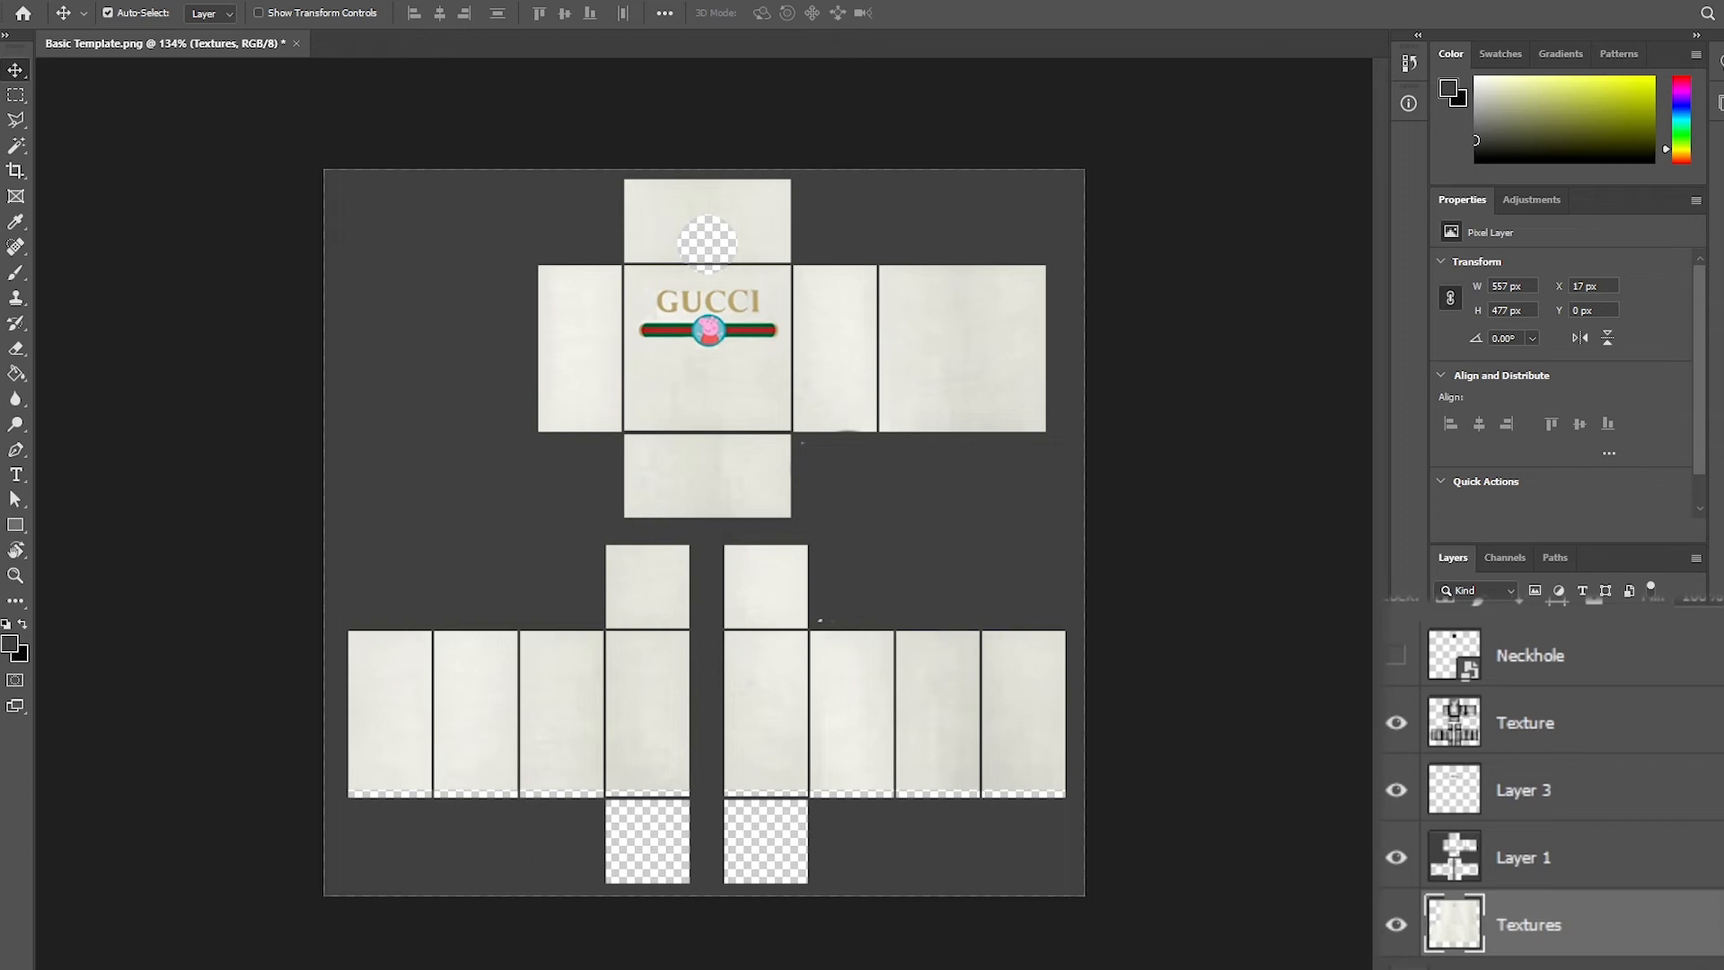
mouse_move(1722, 120)
right_click(379, 790)
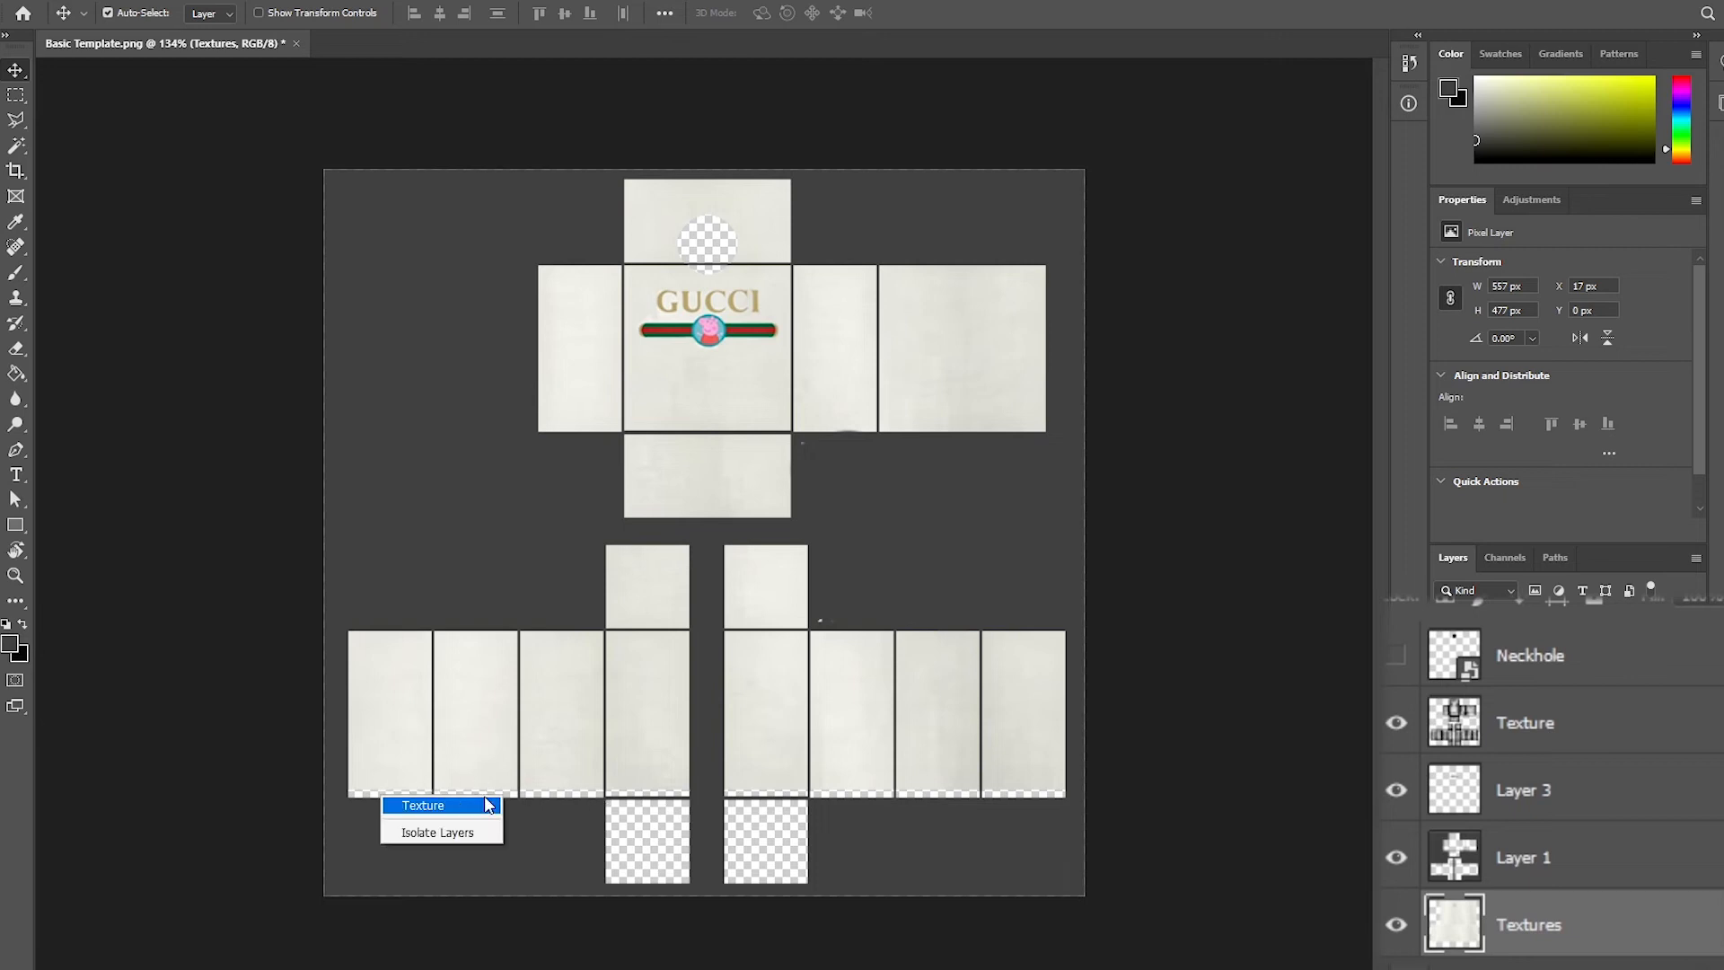
left_click(422, 804)
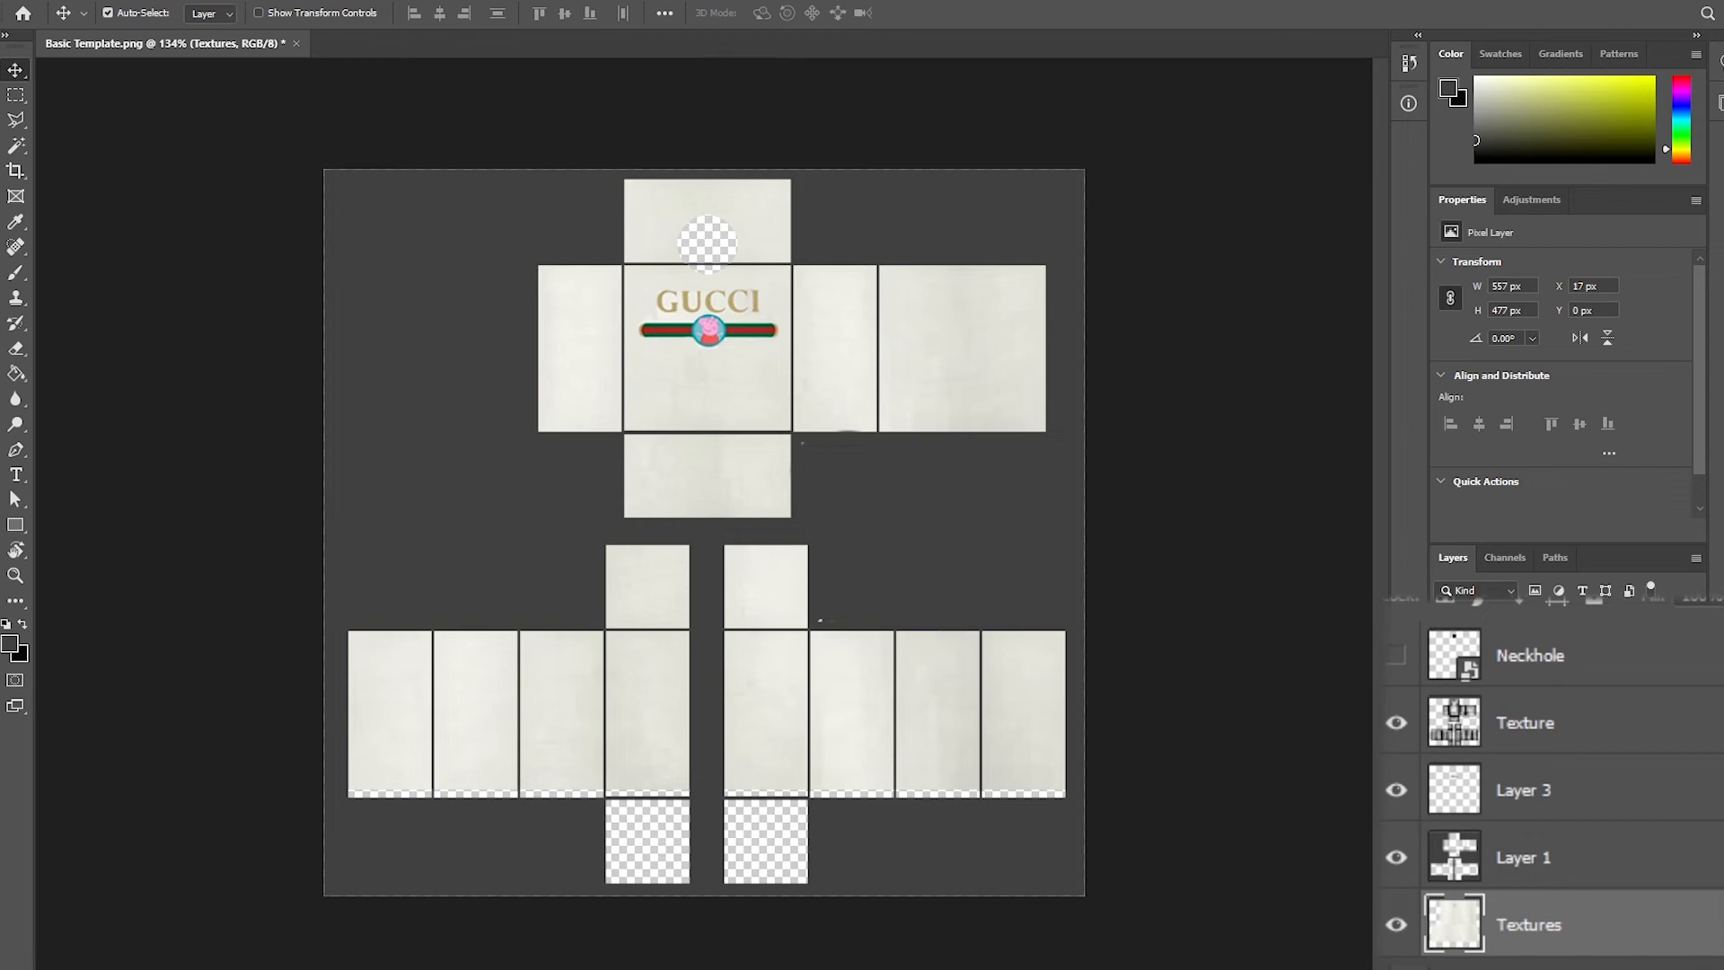
- Place the ShortSleve image from the Shirts folder on the template so its lines cross the arm pieces, comparing it hidden and shown
key("alt+Tab")
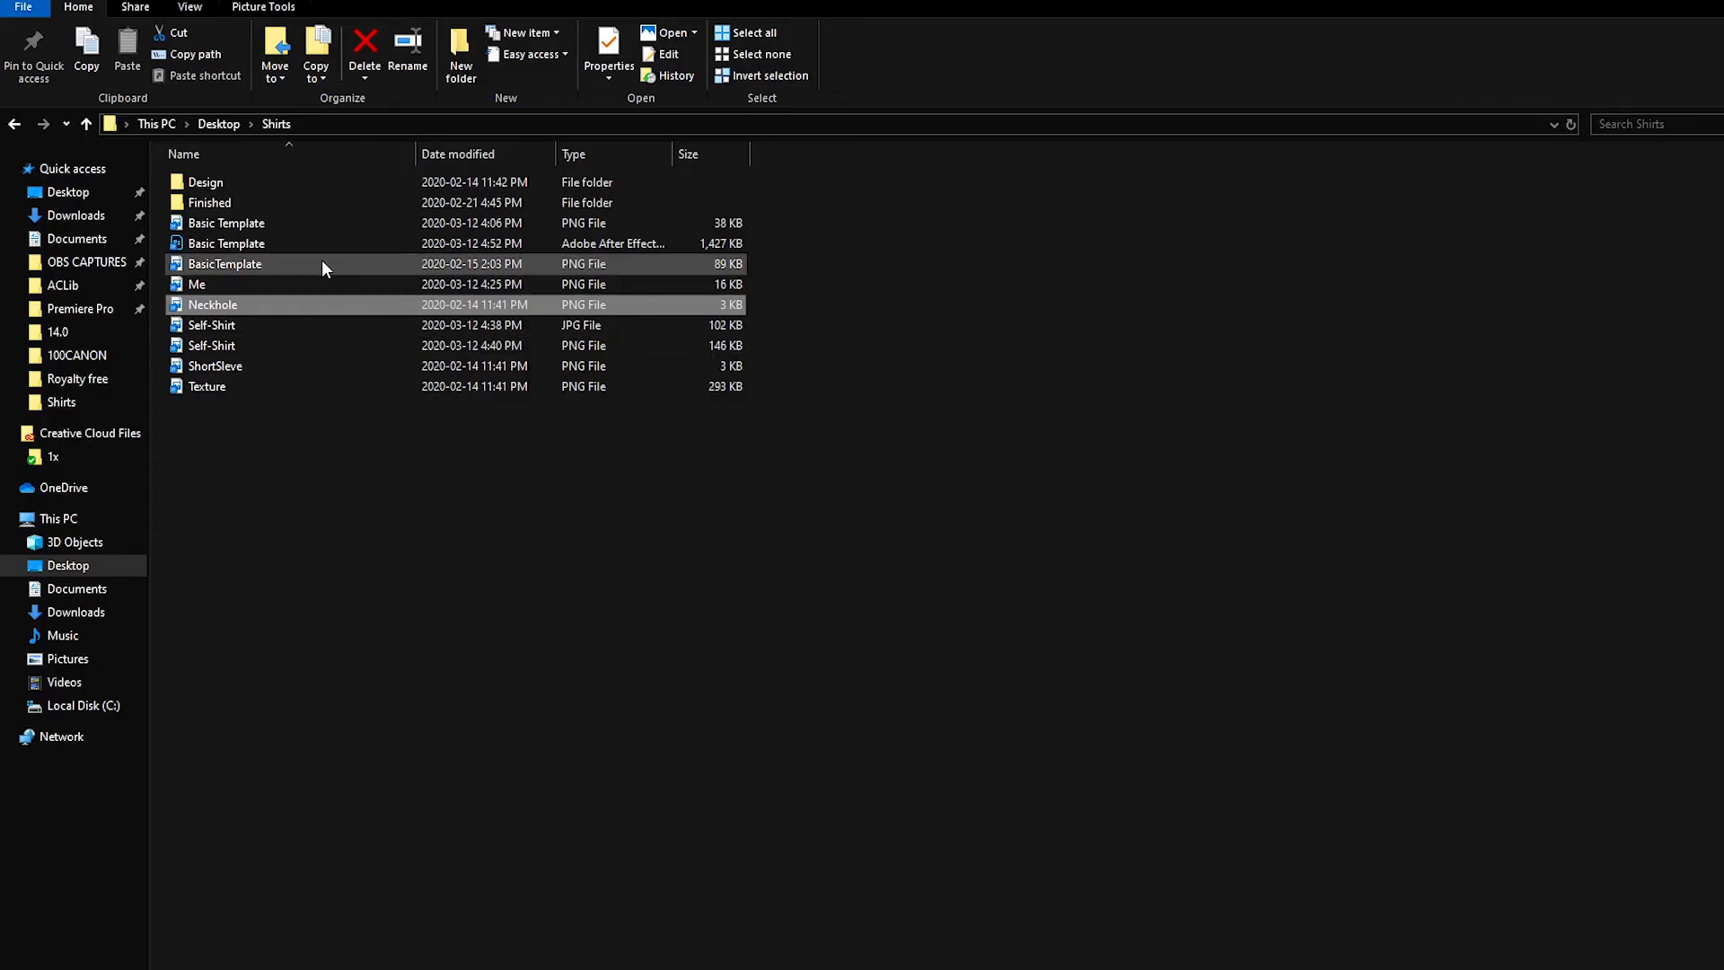
left_click(316, 359)
left_click_drag(311, 363, 806, 450)
key("alt+Tab")
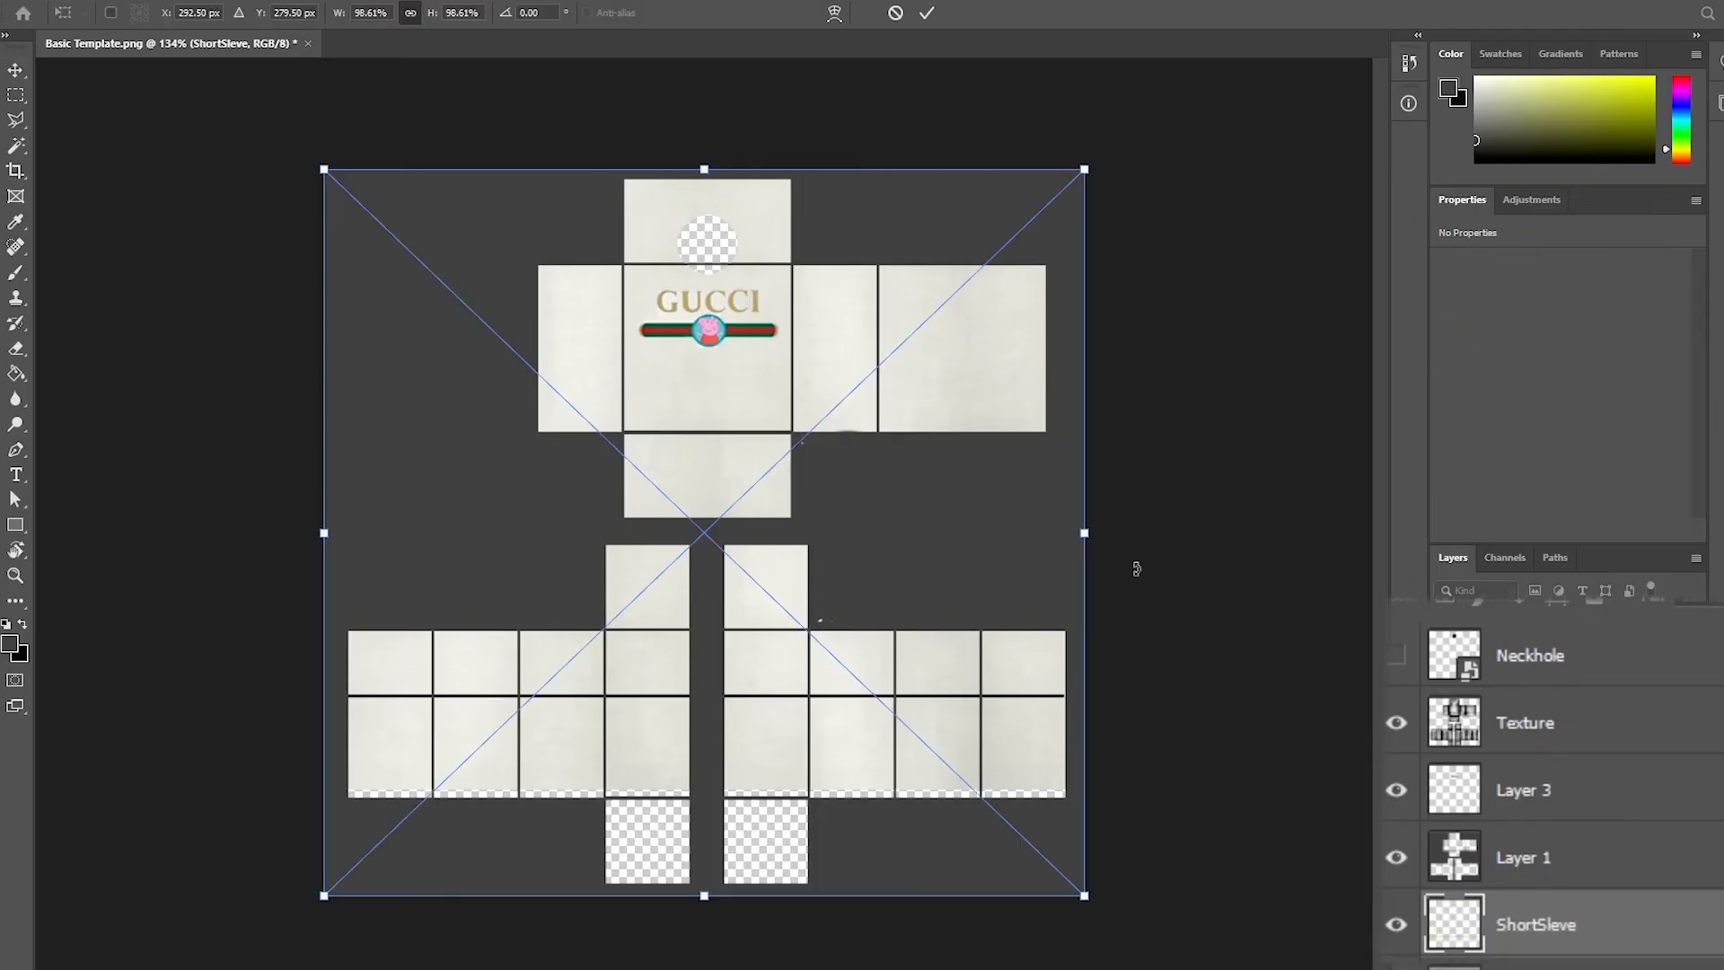
left_click(1396, 924)
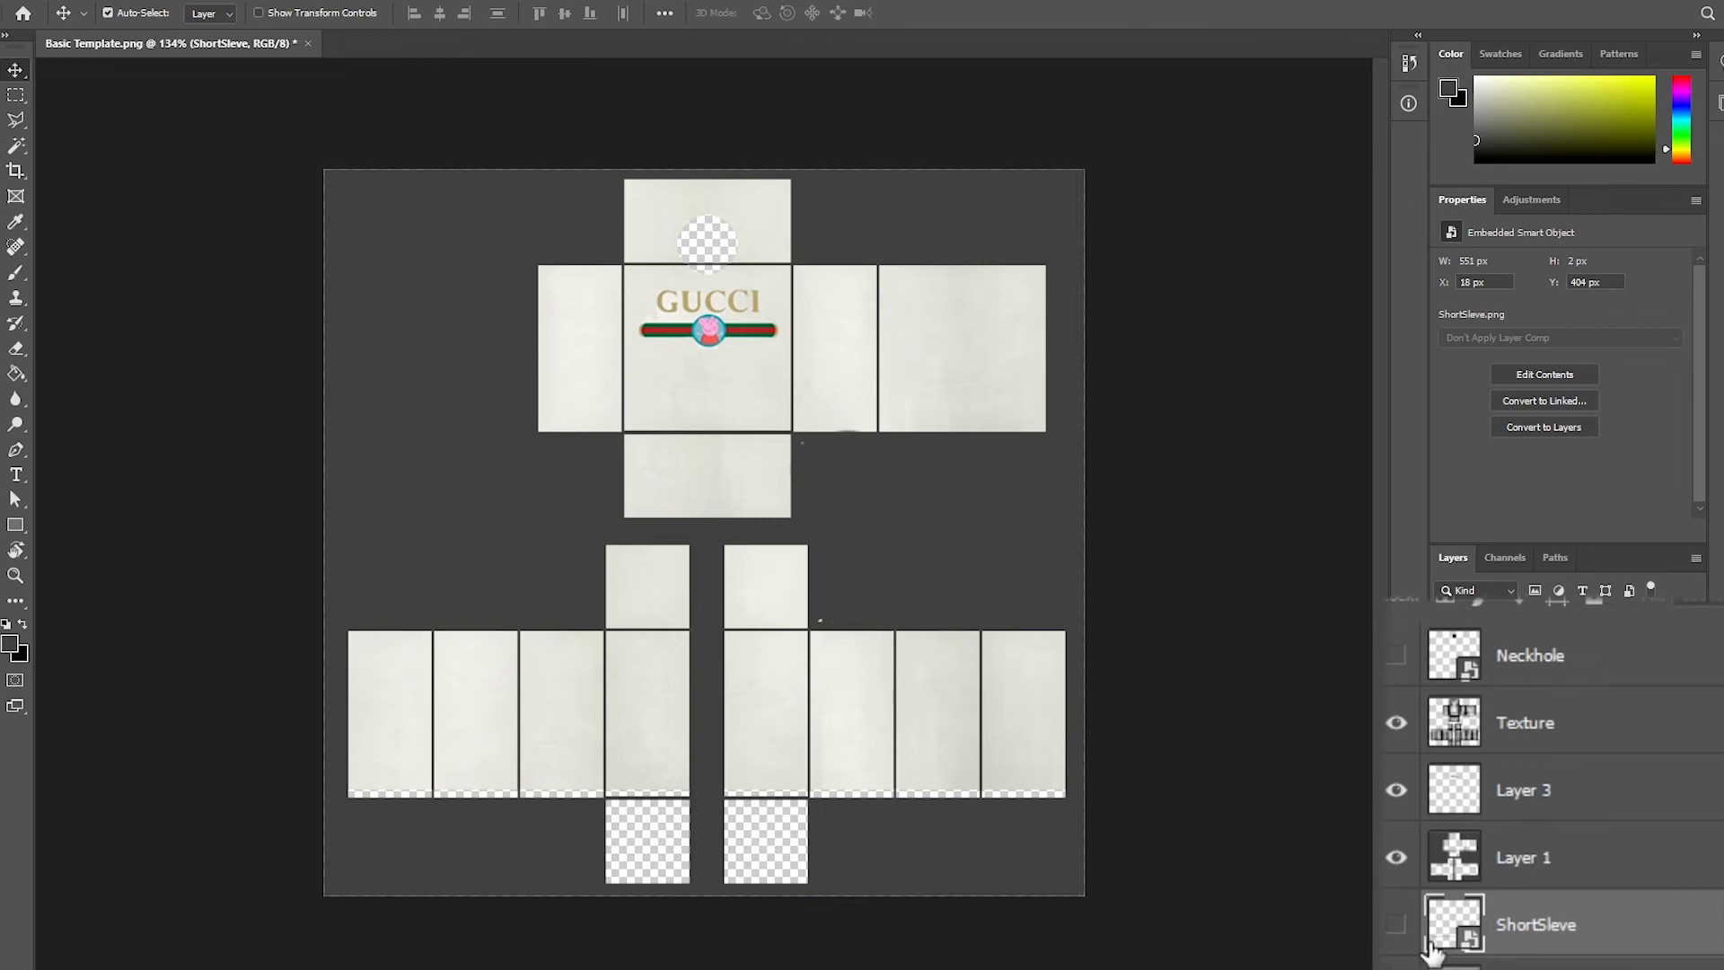
left_click(1396, 924)
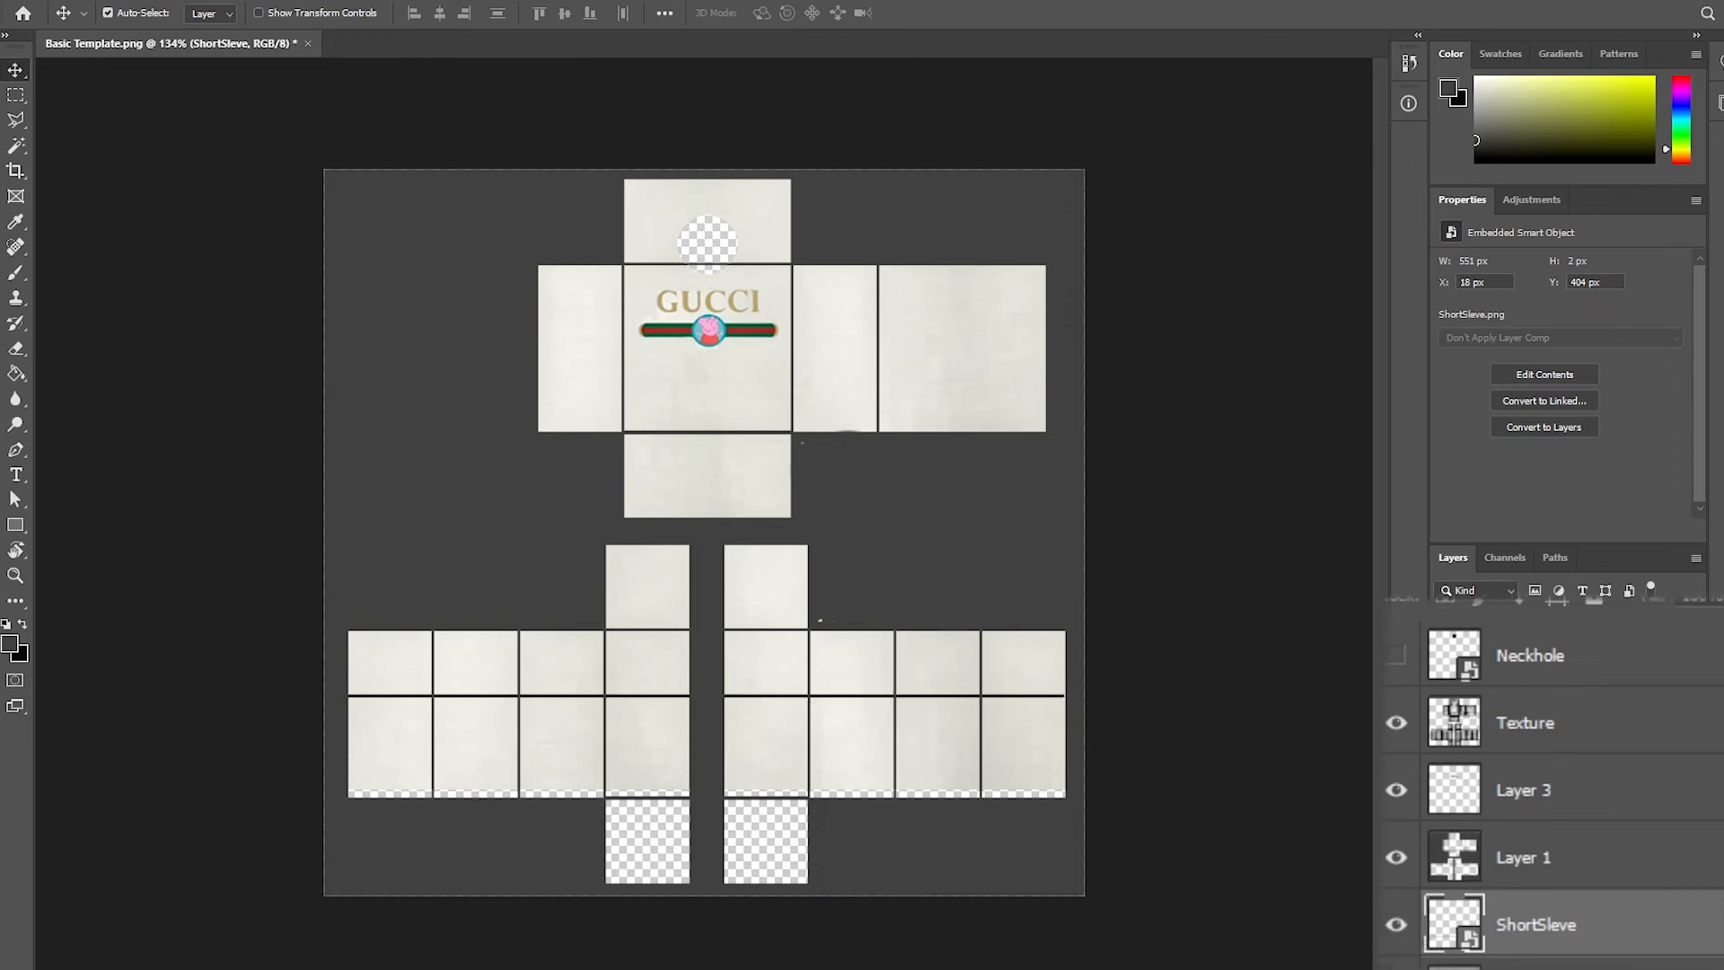
- Delete the fabric below the short-sleeve line across both arms on the Textures layer using a rectangular selection
left_click(1533, 963)
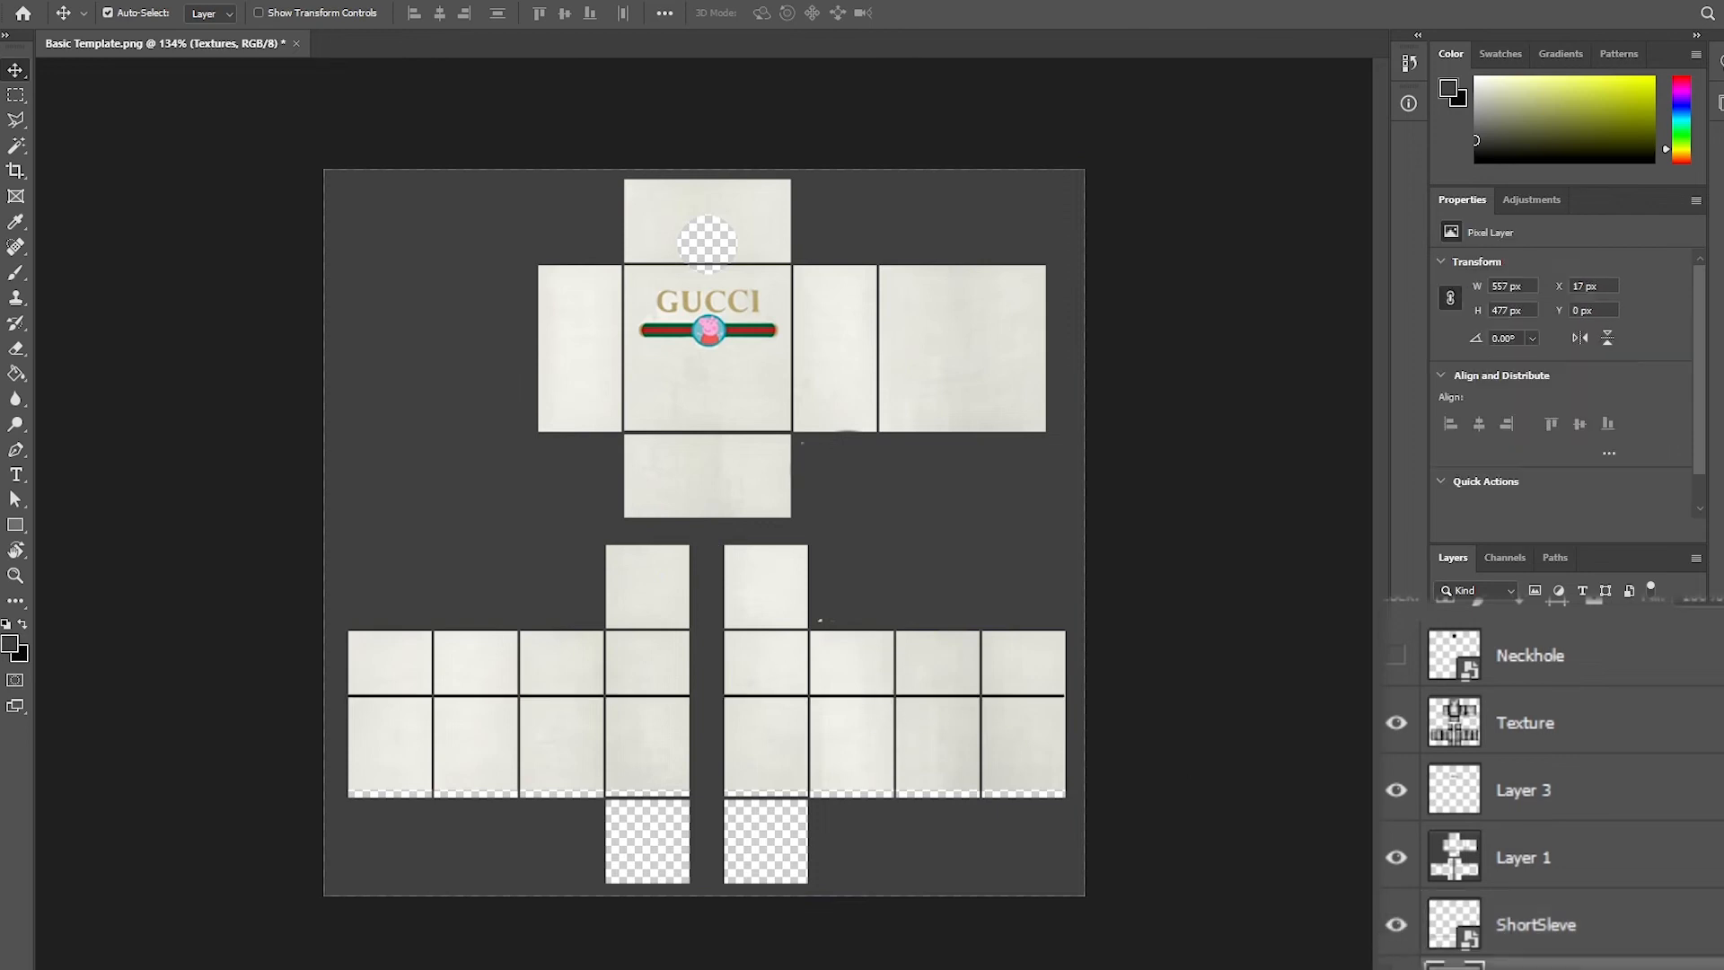
left_click(929, 769)
left_click(1533, 963)
left_click(16, 93)
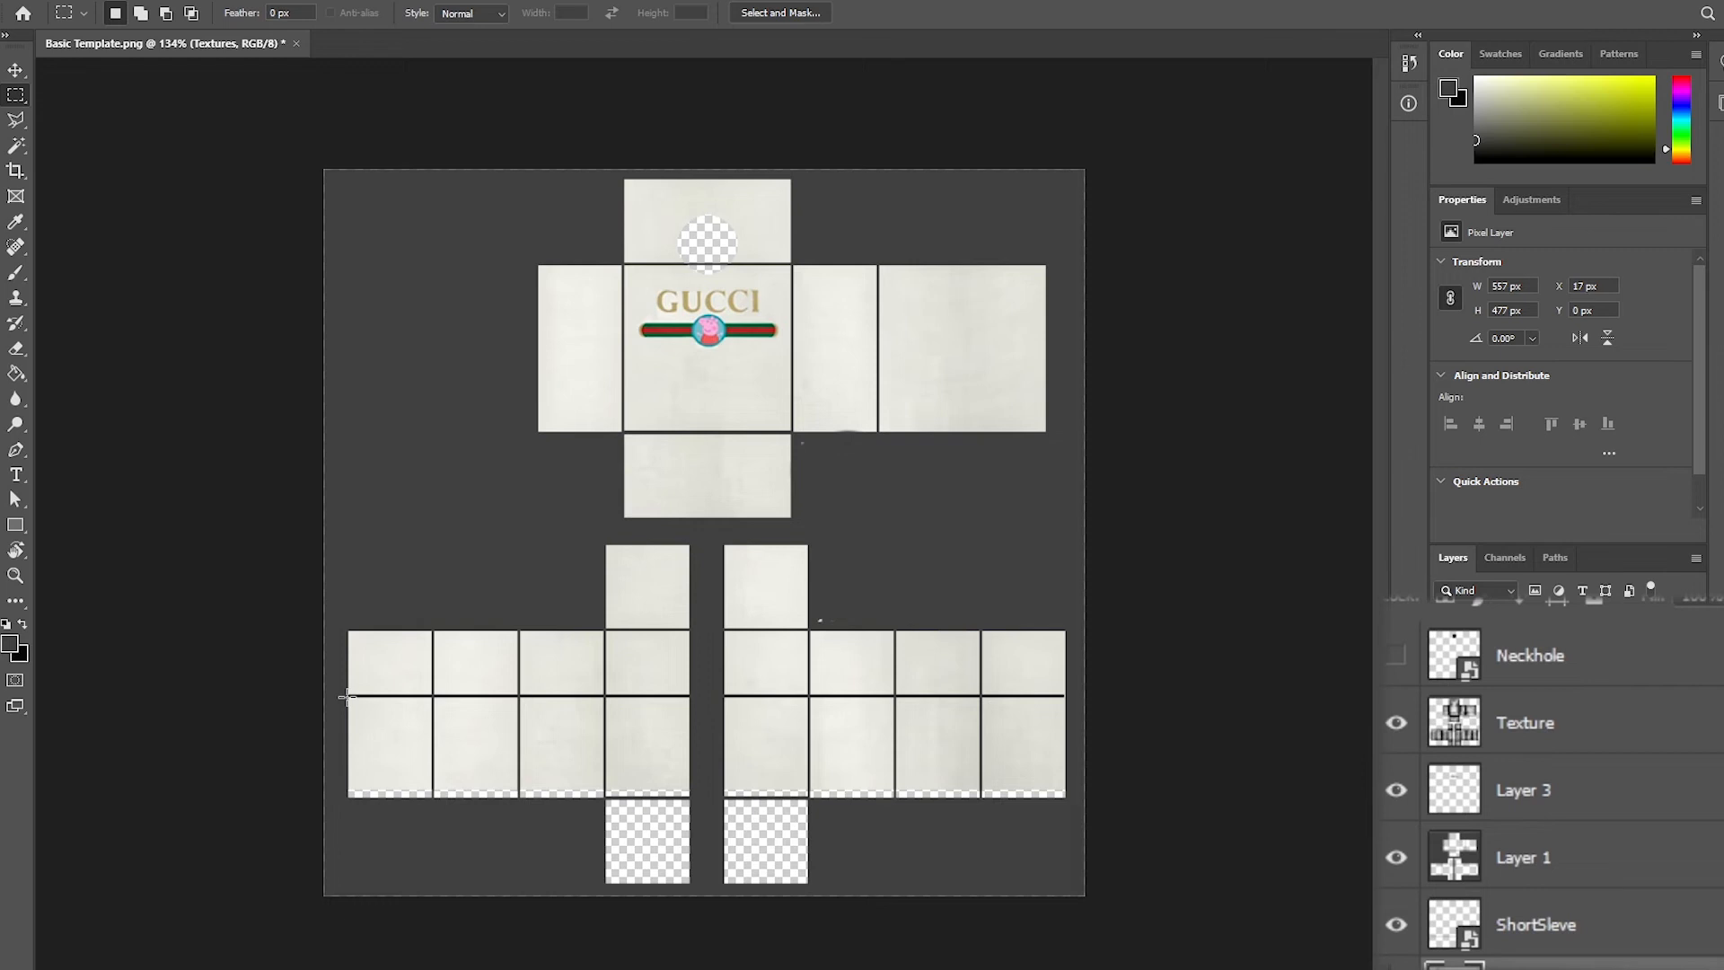
left_click_drag(346, 695, 1077, 796)
key("Delete")
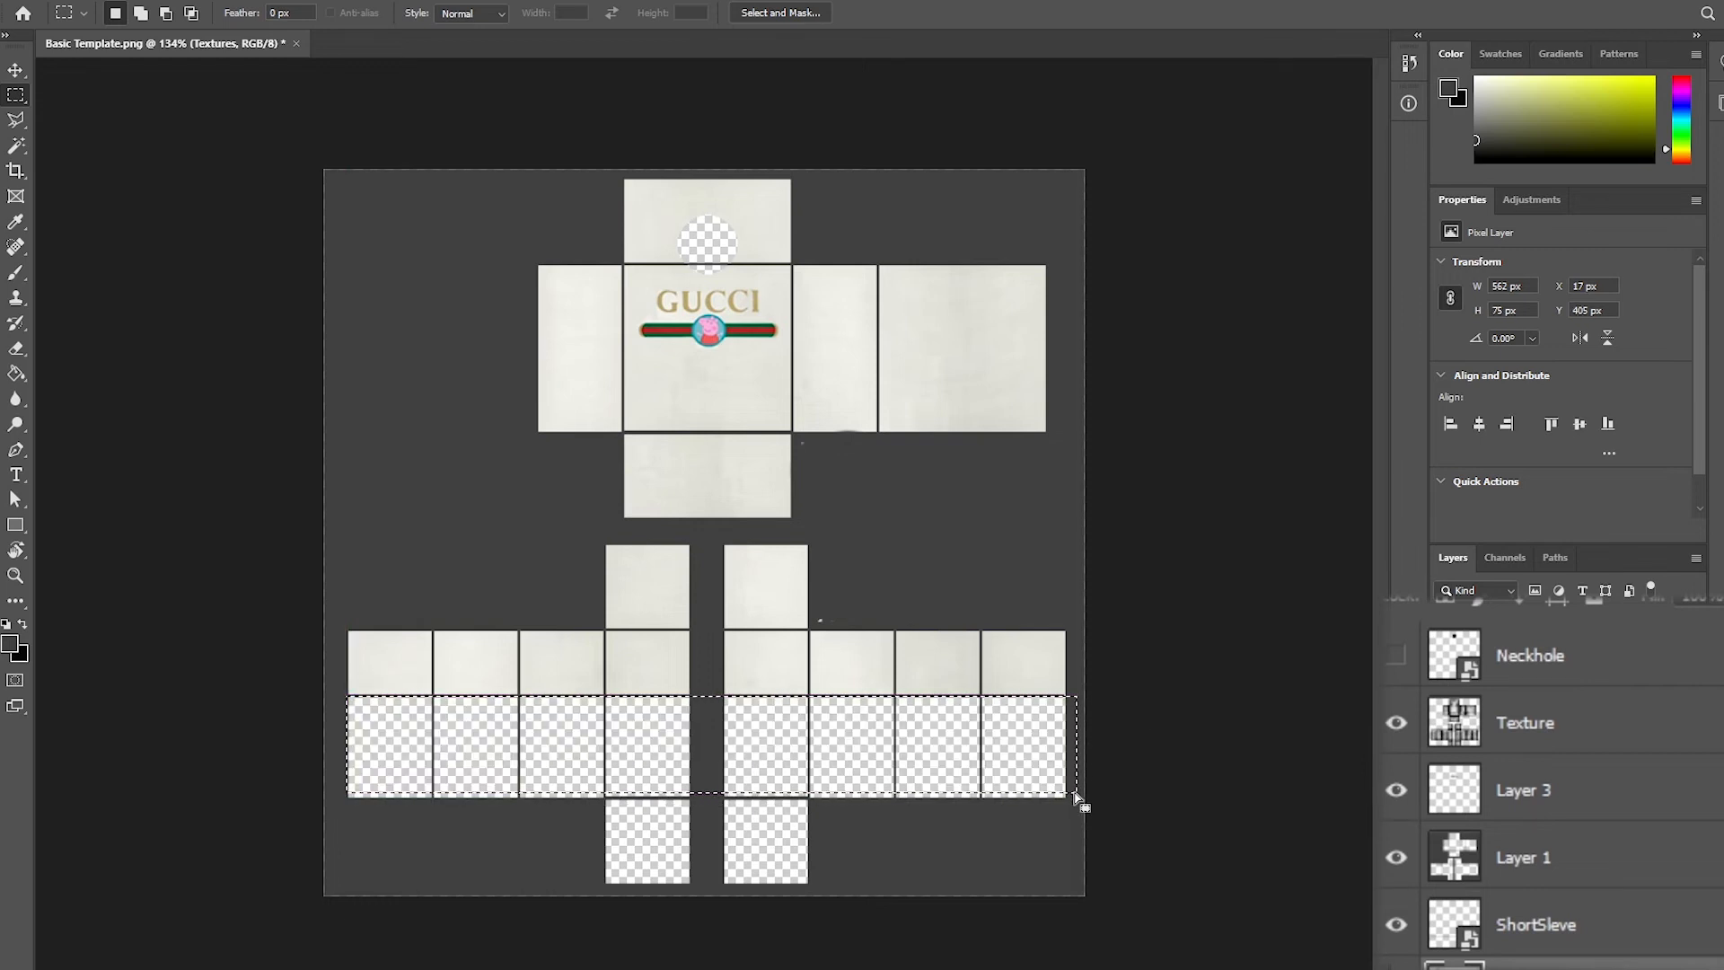
- Clear the rectangular selection over the lower arm pieces
key("v")
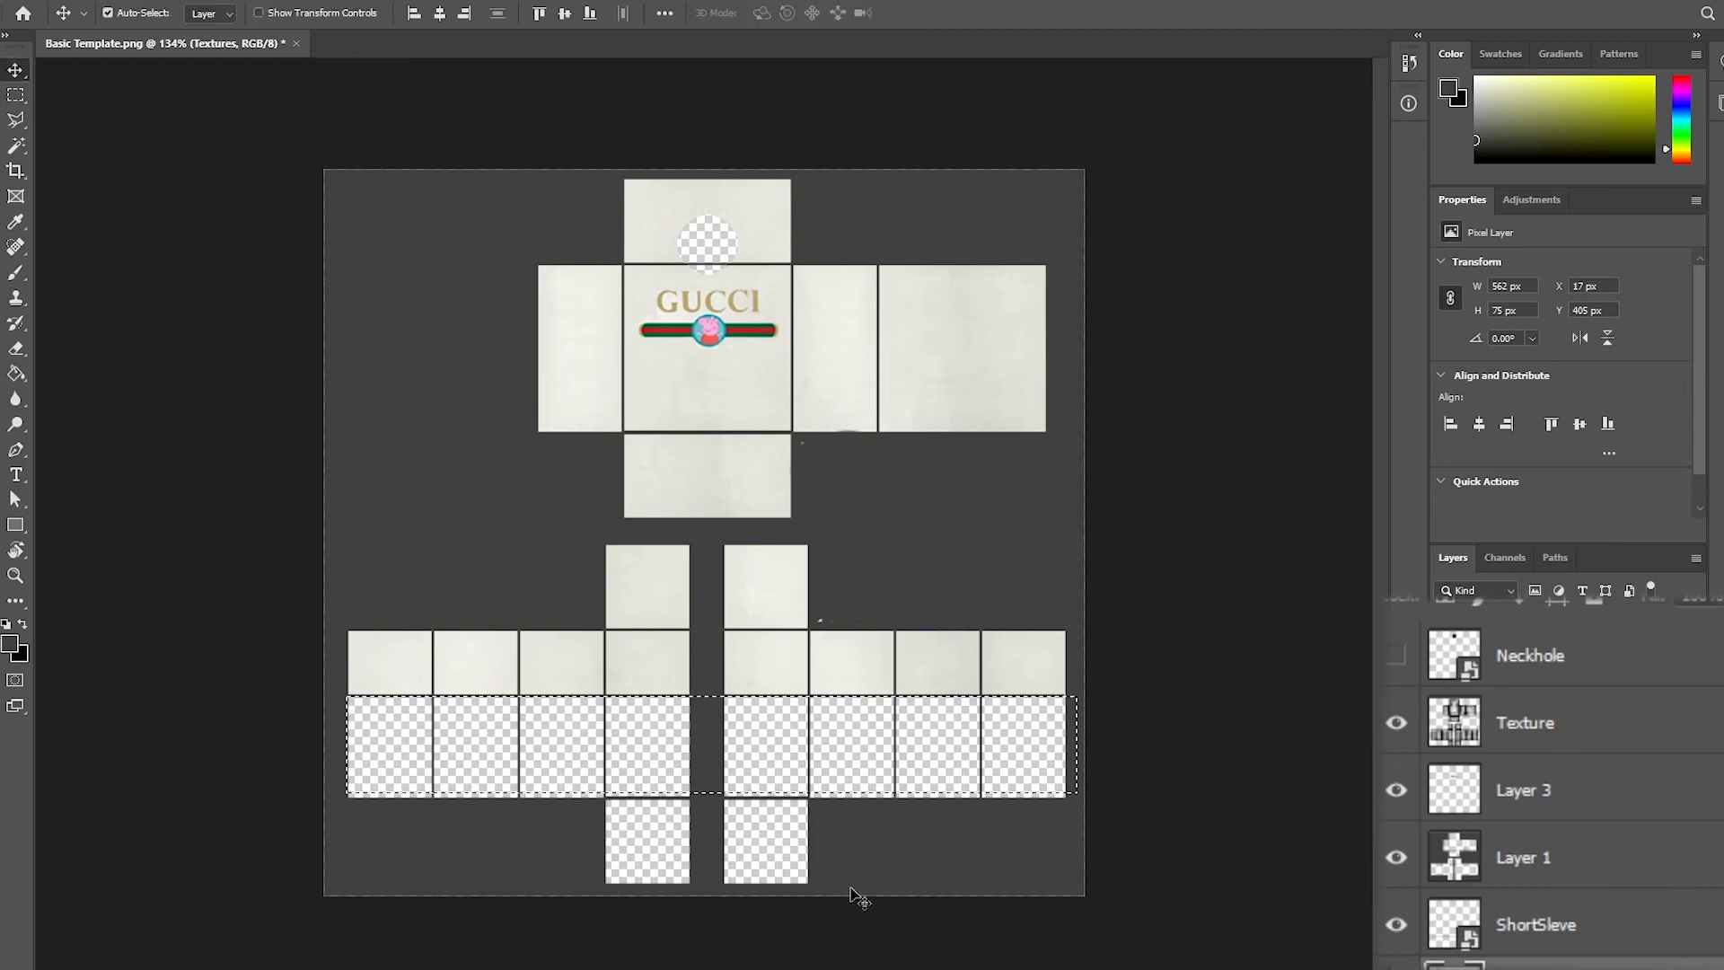
left_click_drag(943, 757, 896, 566)
key("Return")
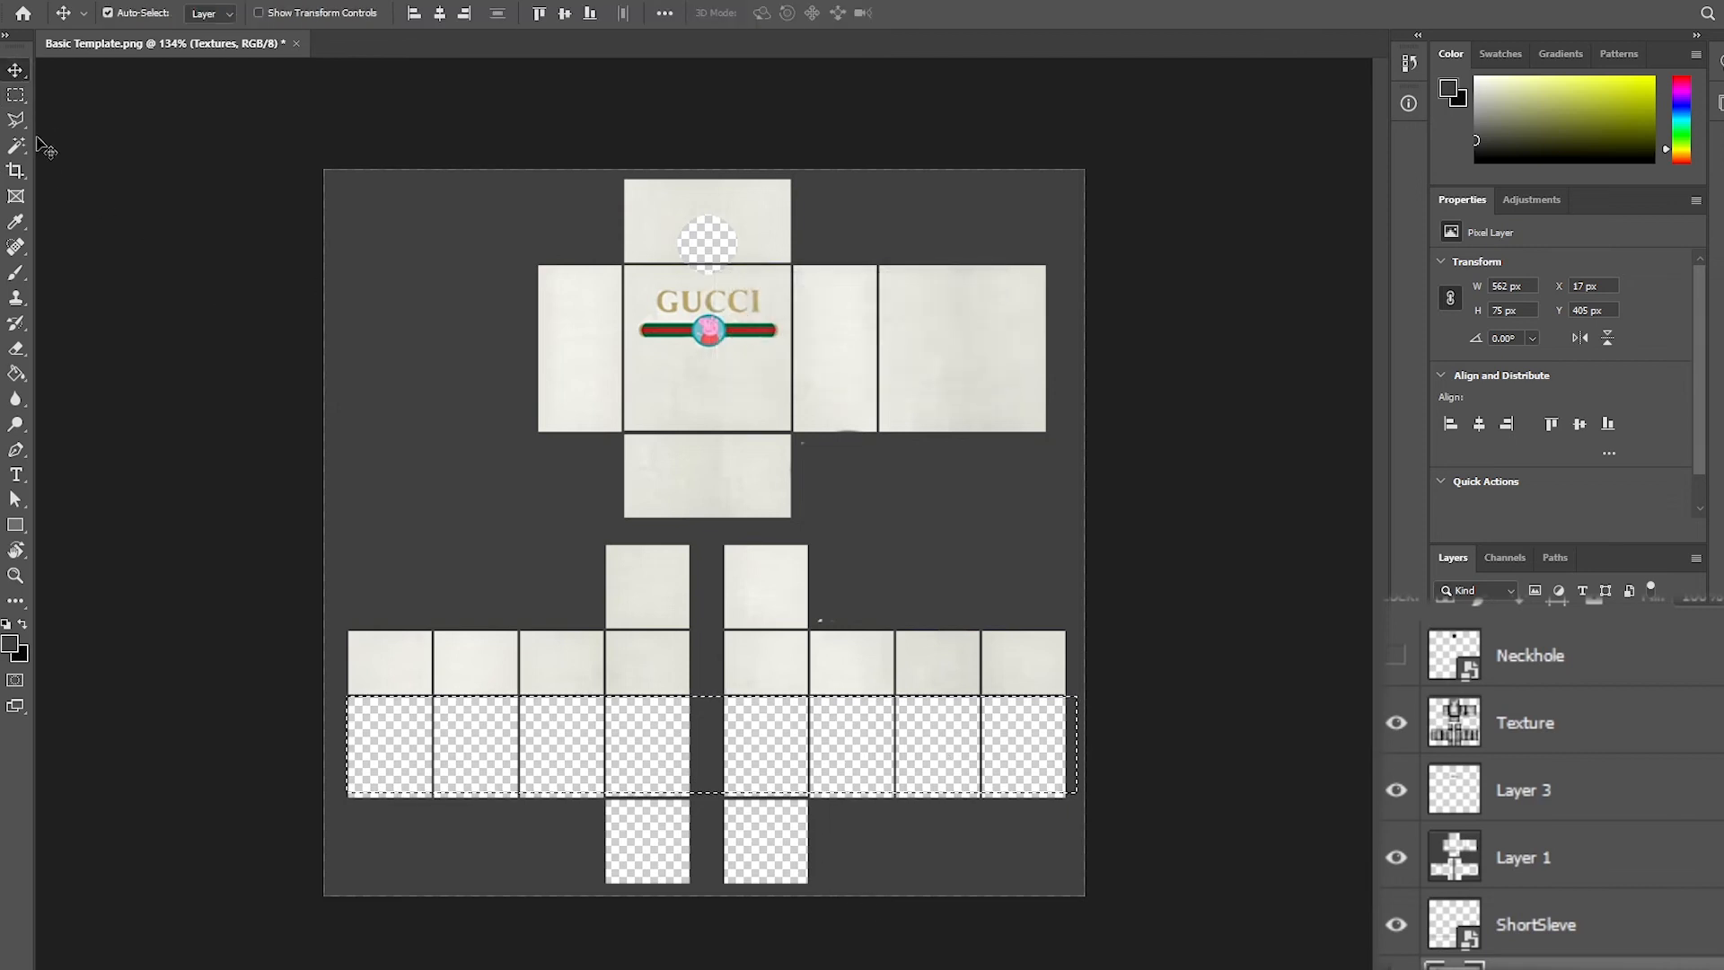
left_click(16, 95)
right_click(591, 372)
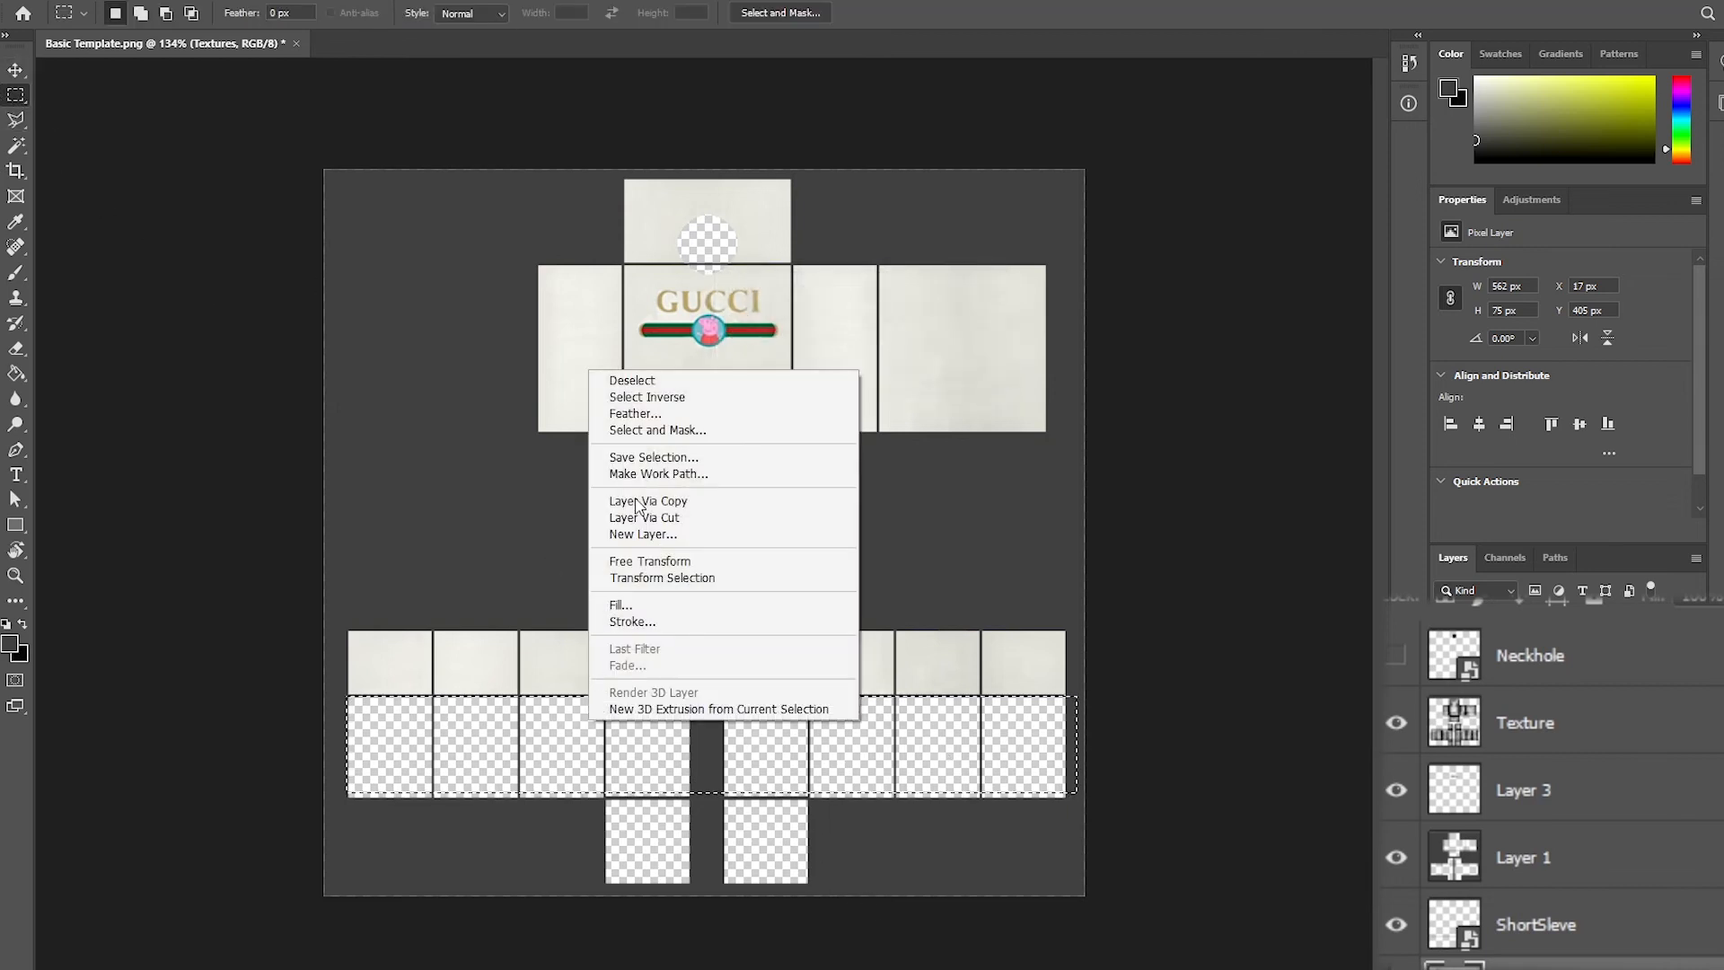
left_click(611, 382)
left_click(15, 69)
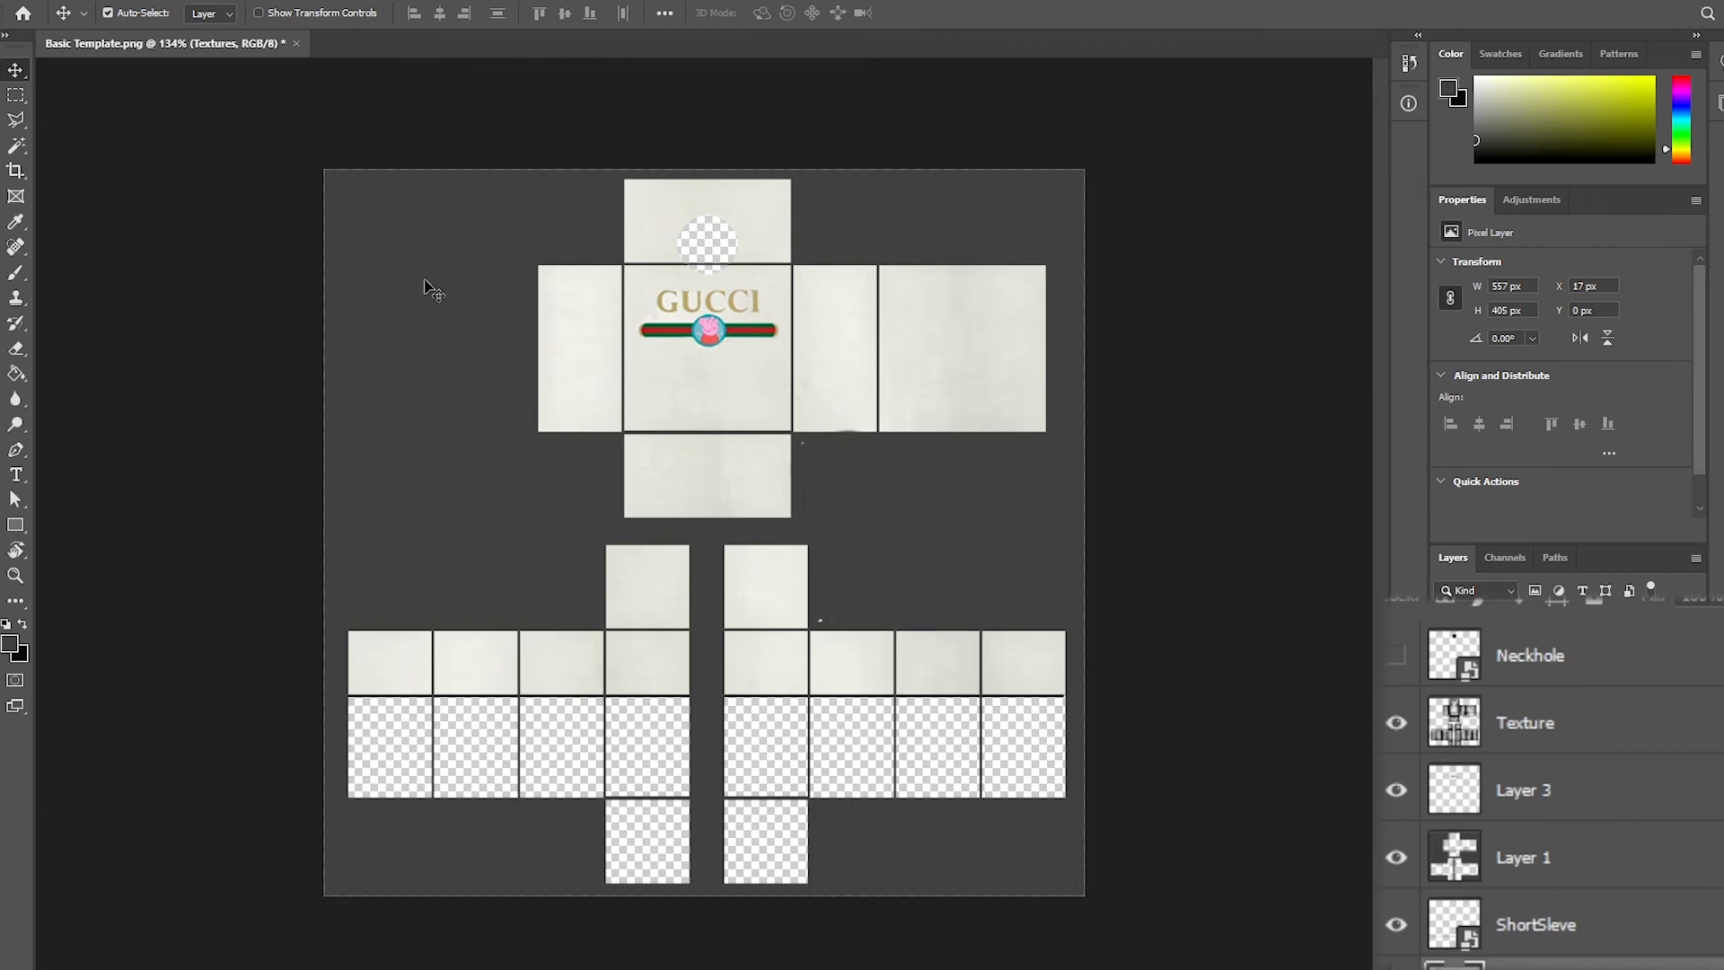
left_click(55, 4)
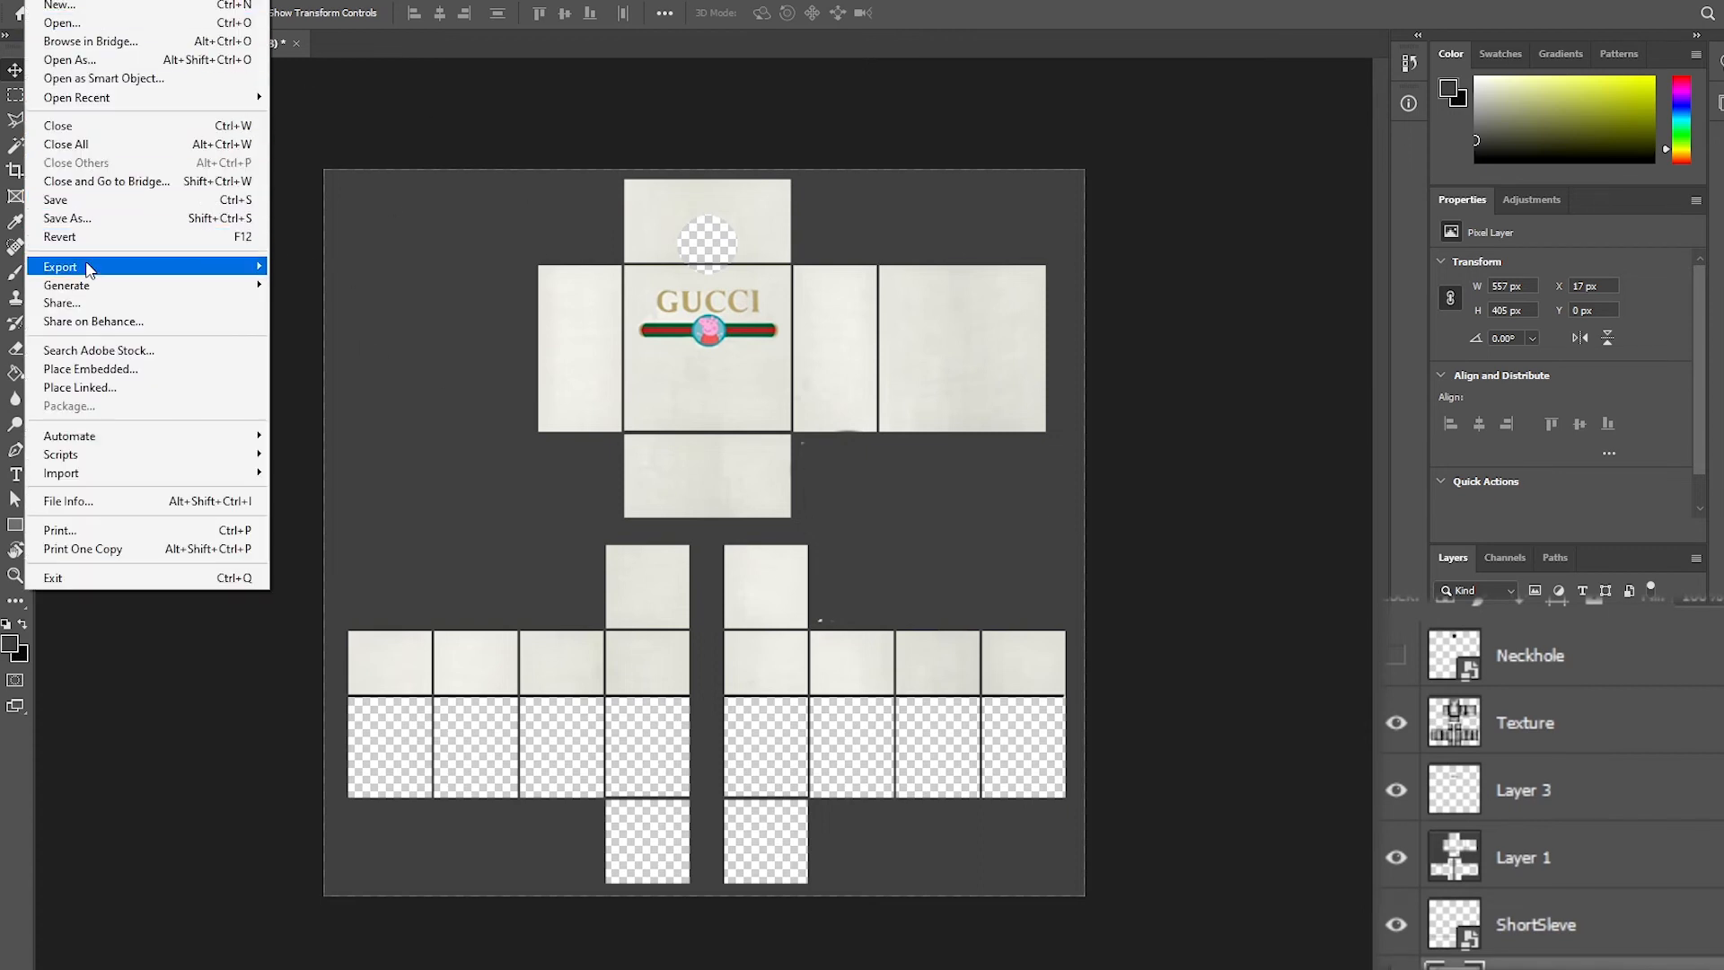
mouse_move(92, 272)
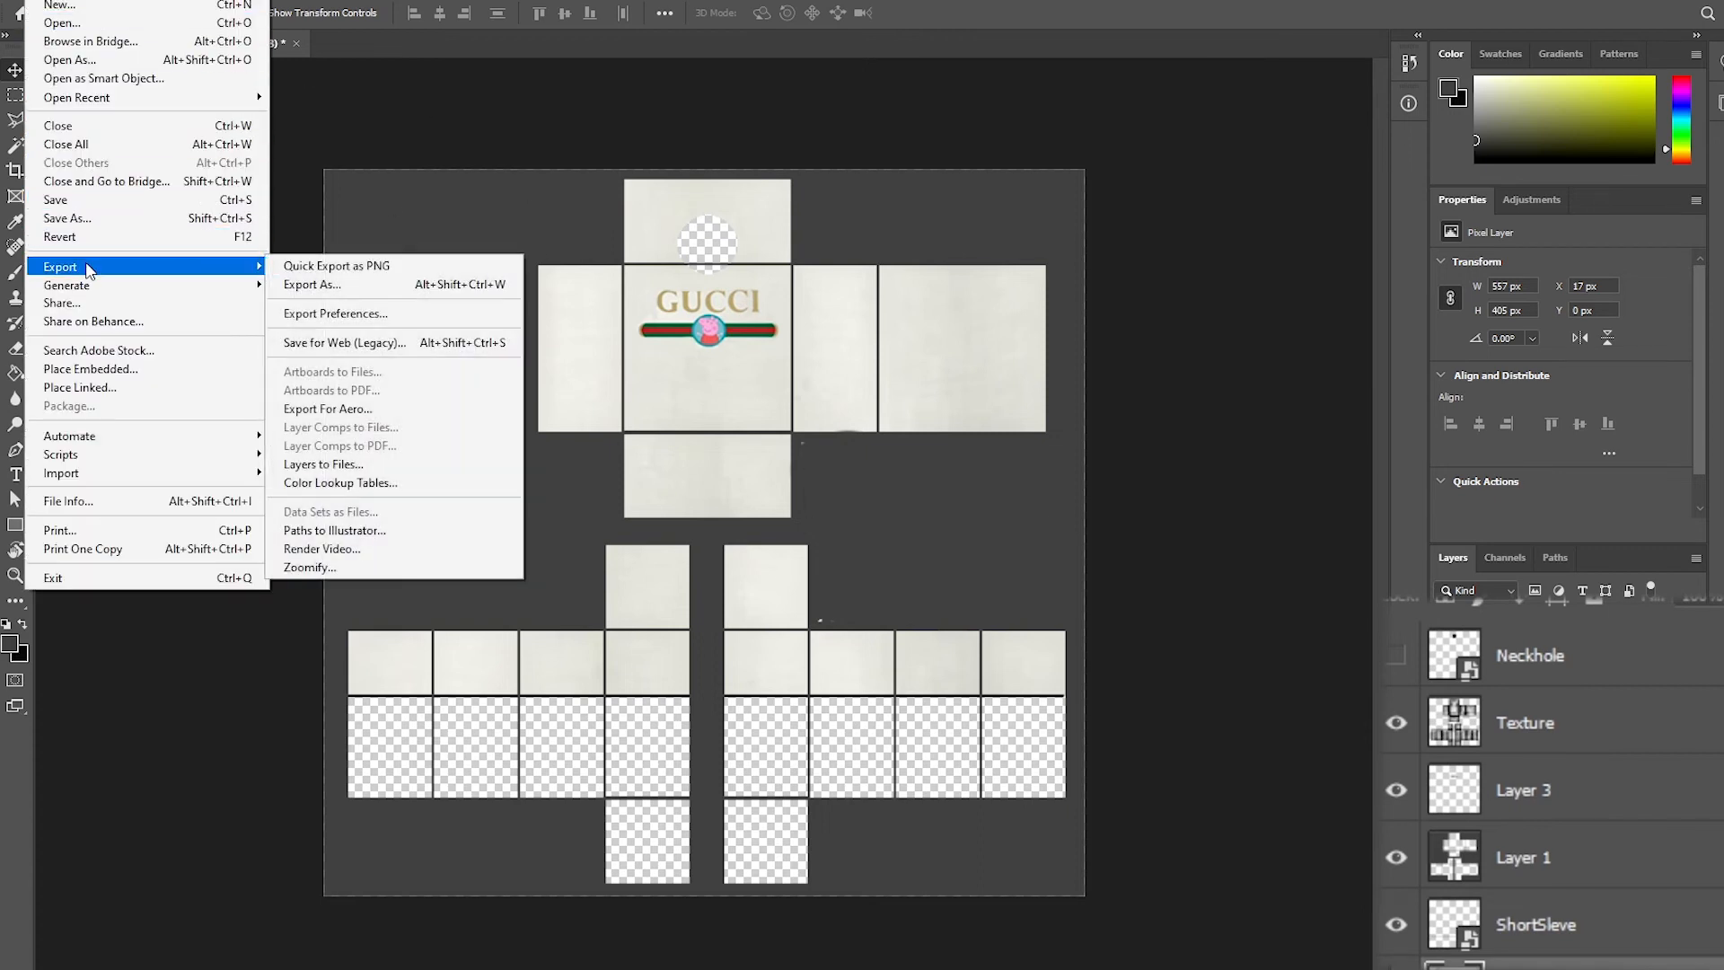
left_click(326, 286)
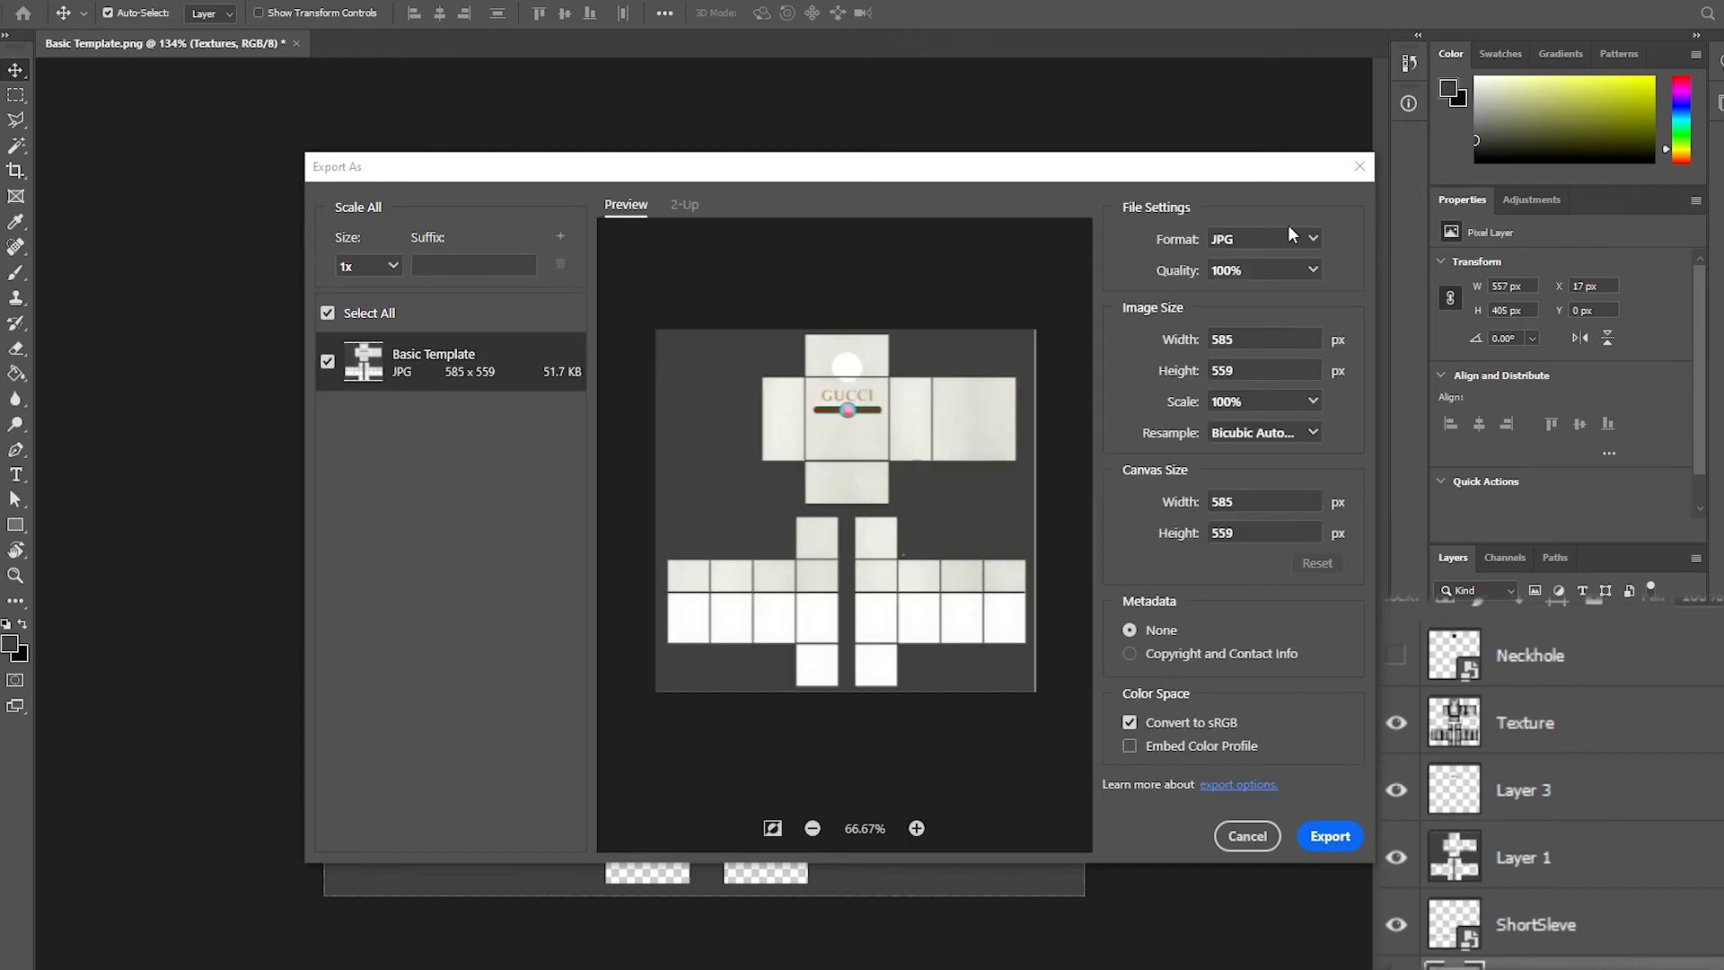
left_click(1273, 244)
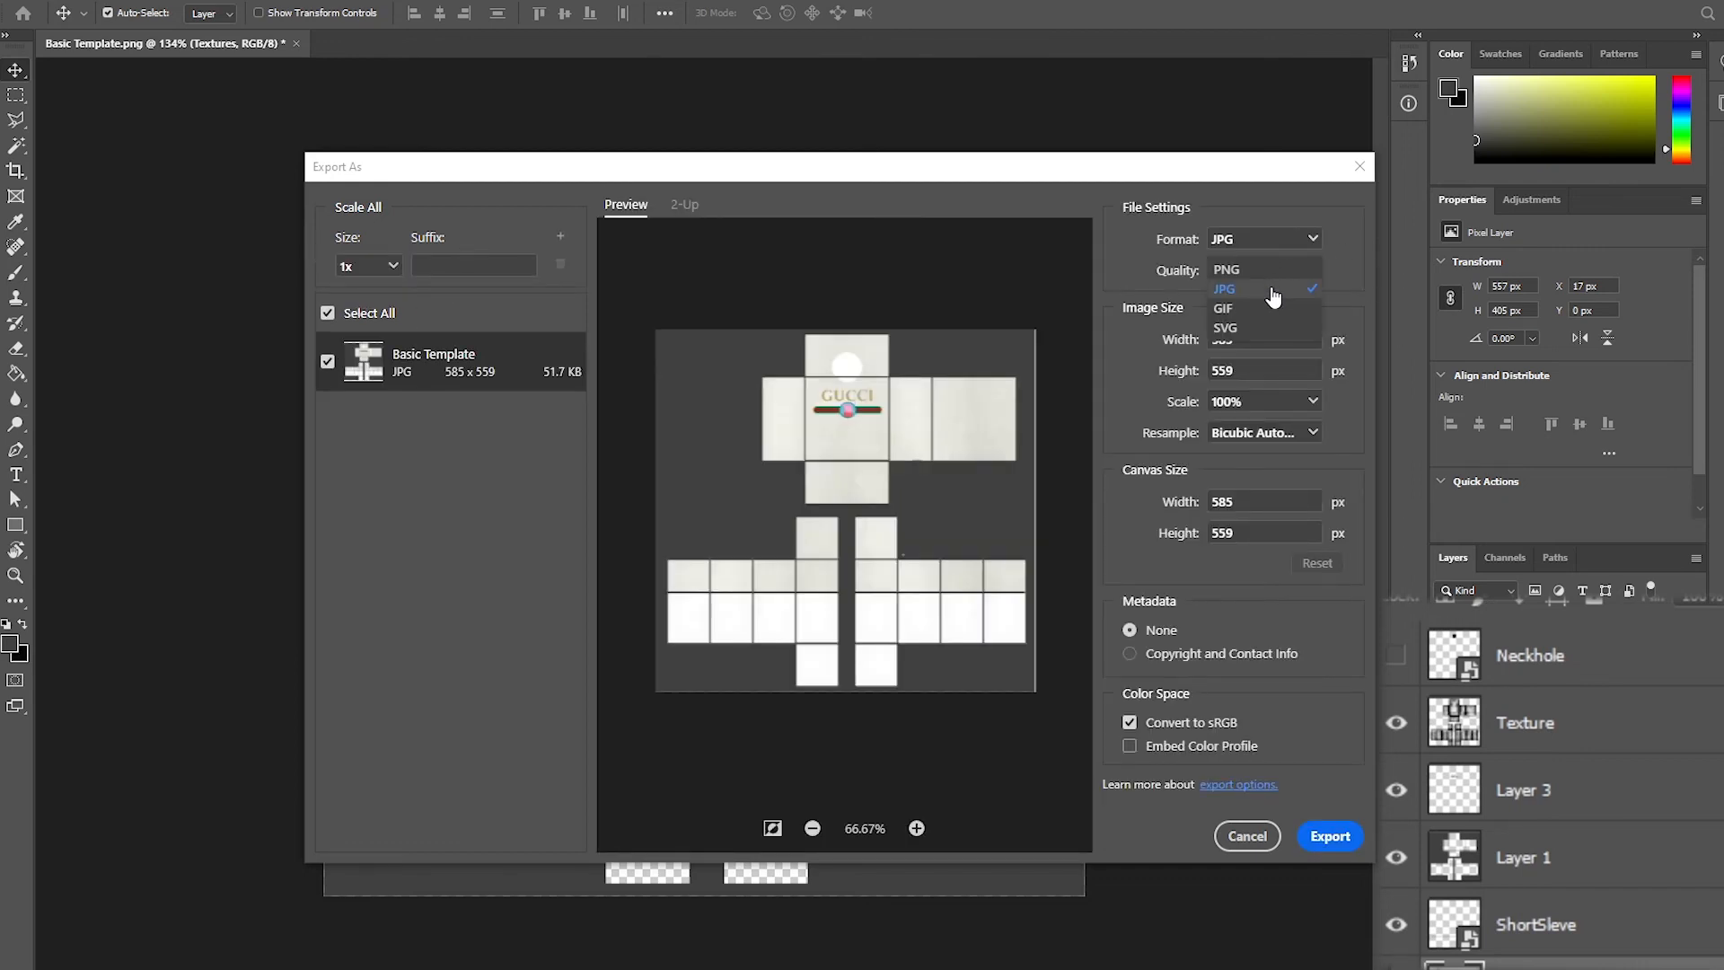
left_click(1240, 244)
left_click(1241, 243)
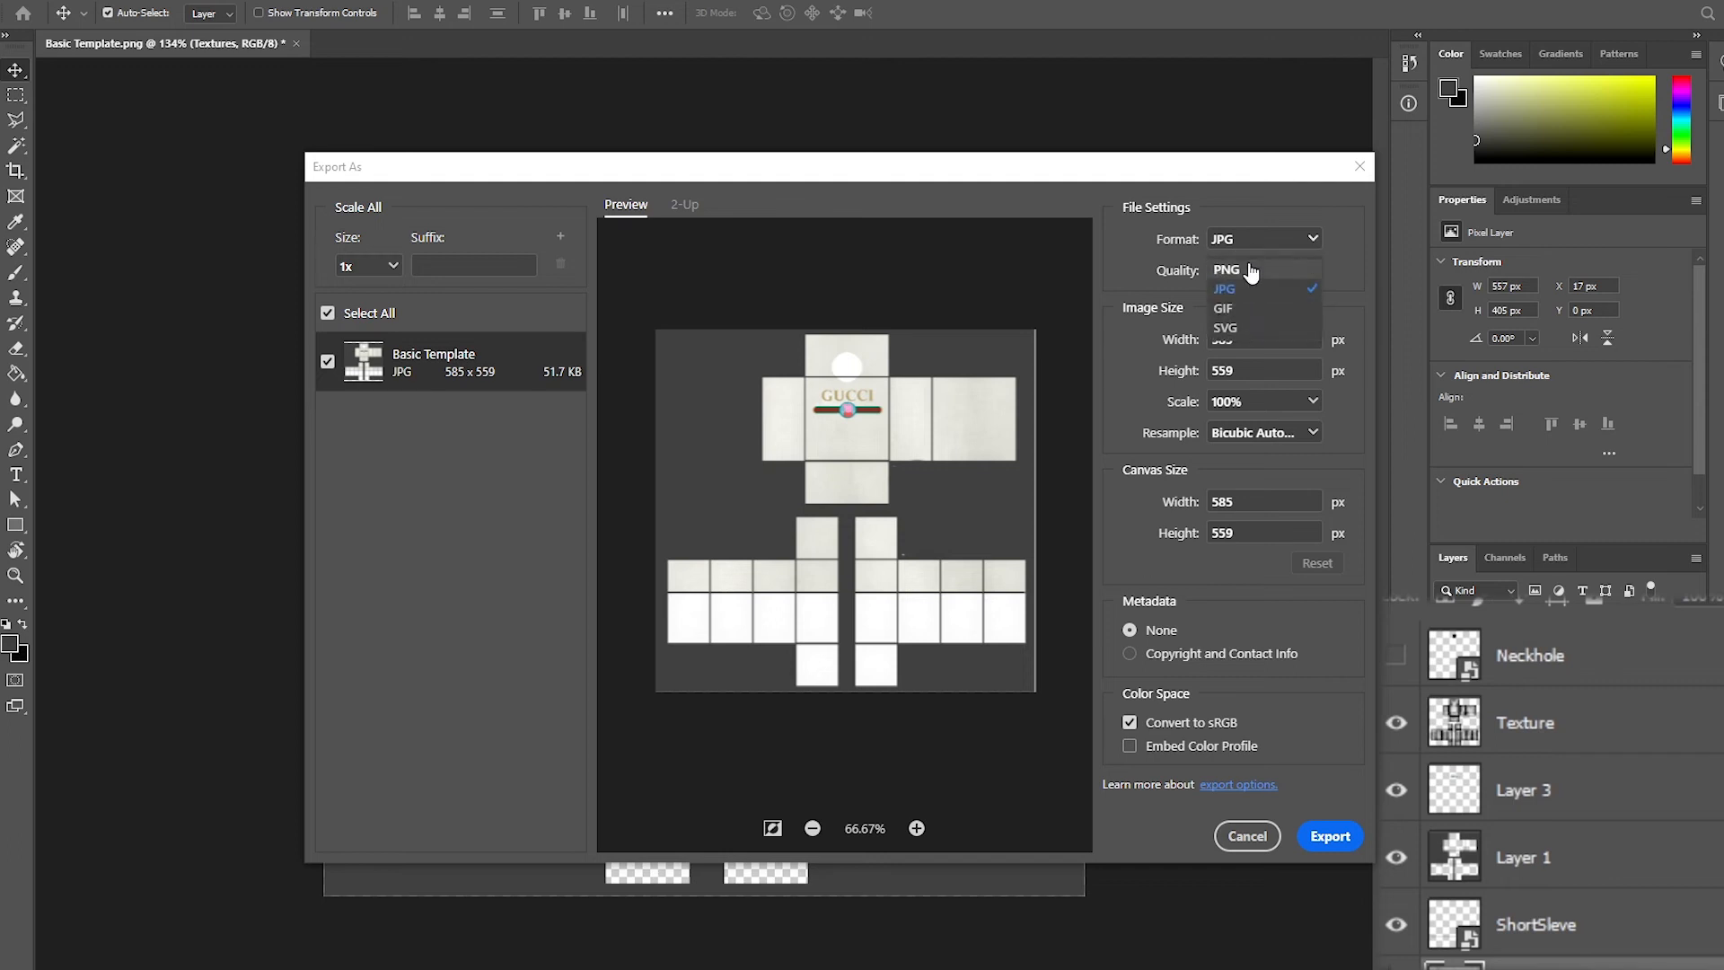
left_click(1303, 232)
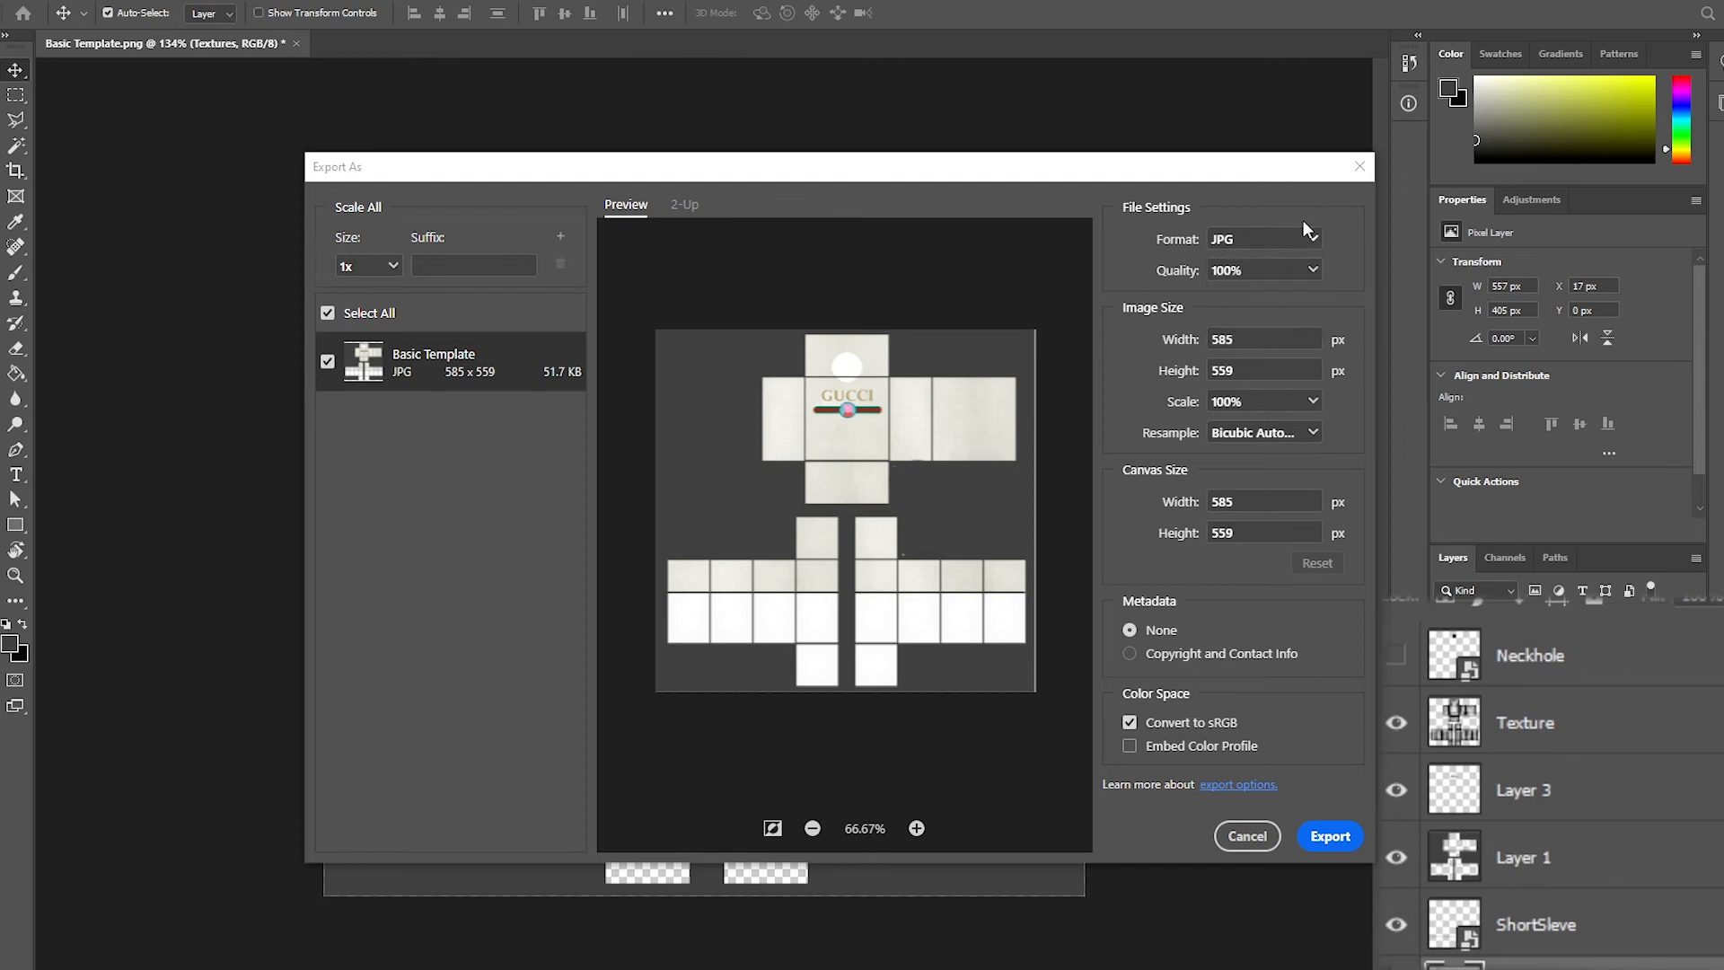
left_click(1359, 167)
- Start saving a copy of the shirt document on the computer in the Shirts folder under the file name Tutorial
left_click(37, 1)
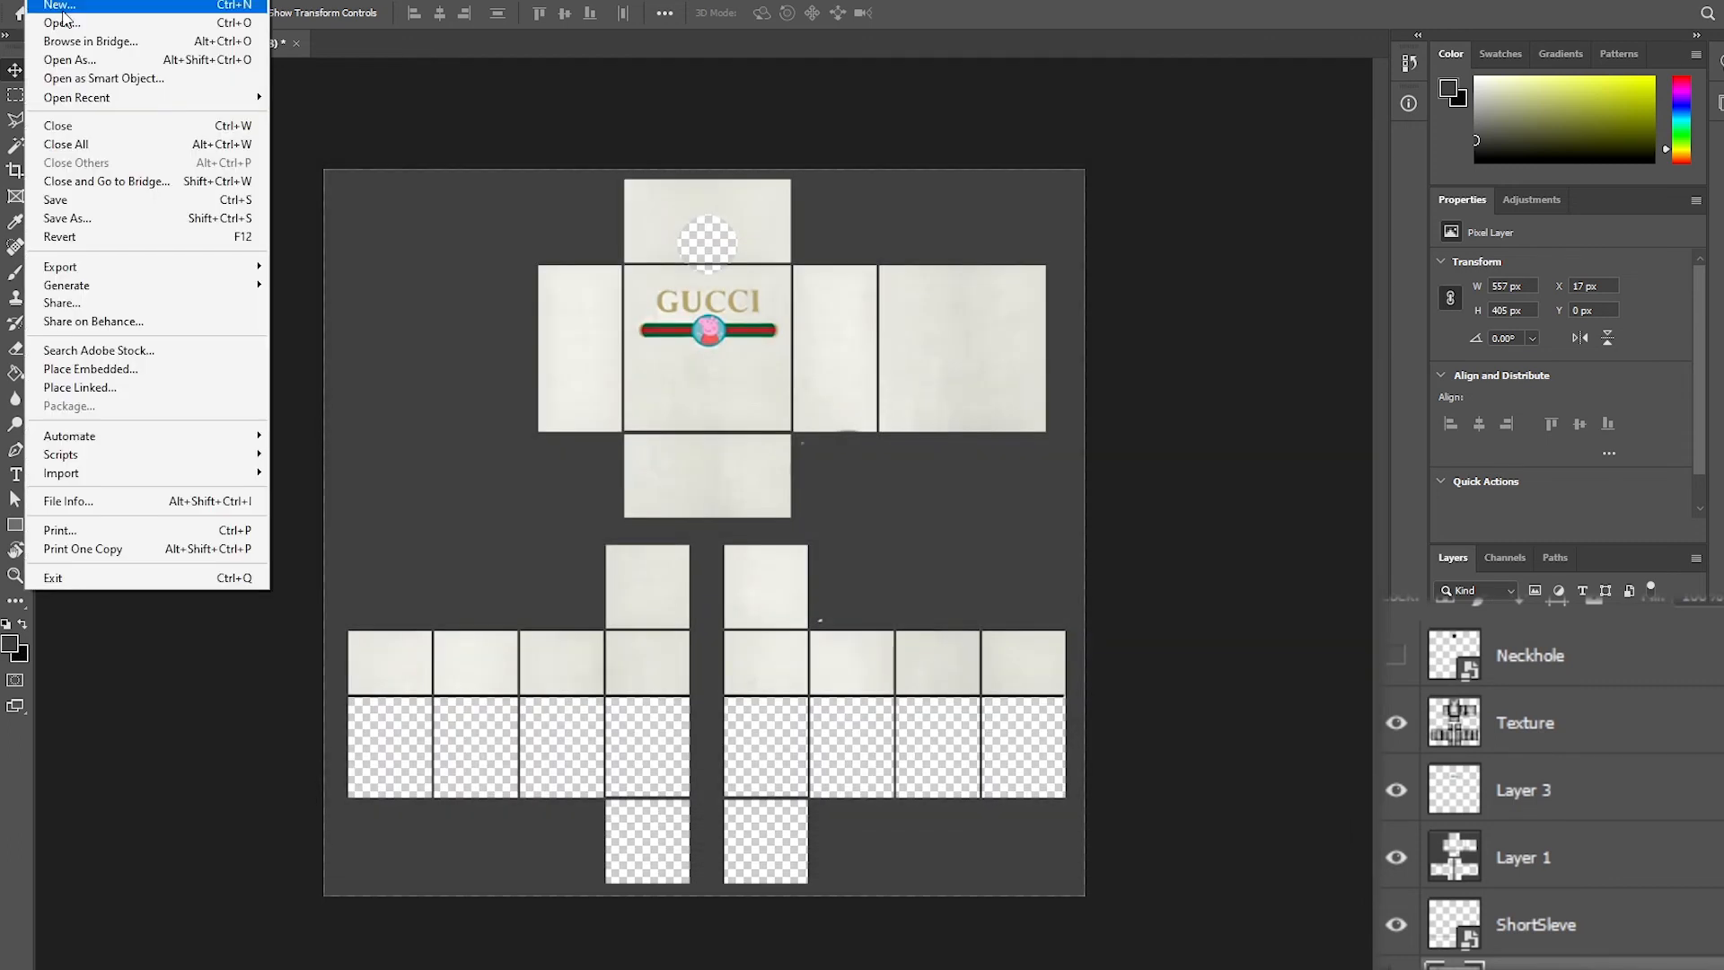
left_click(72, 218)
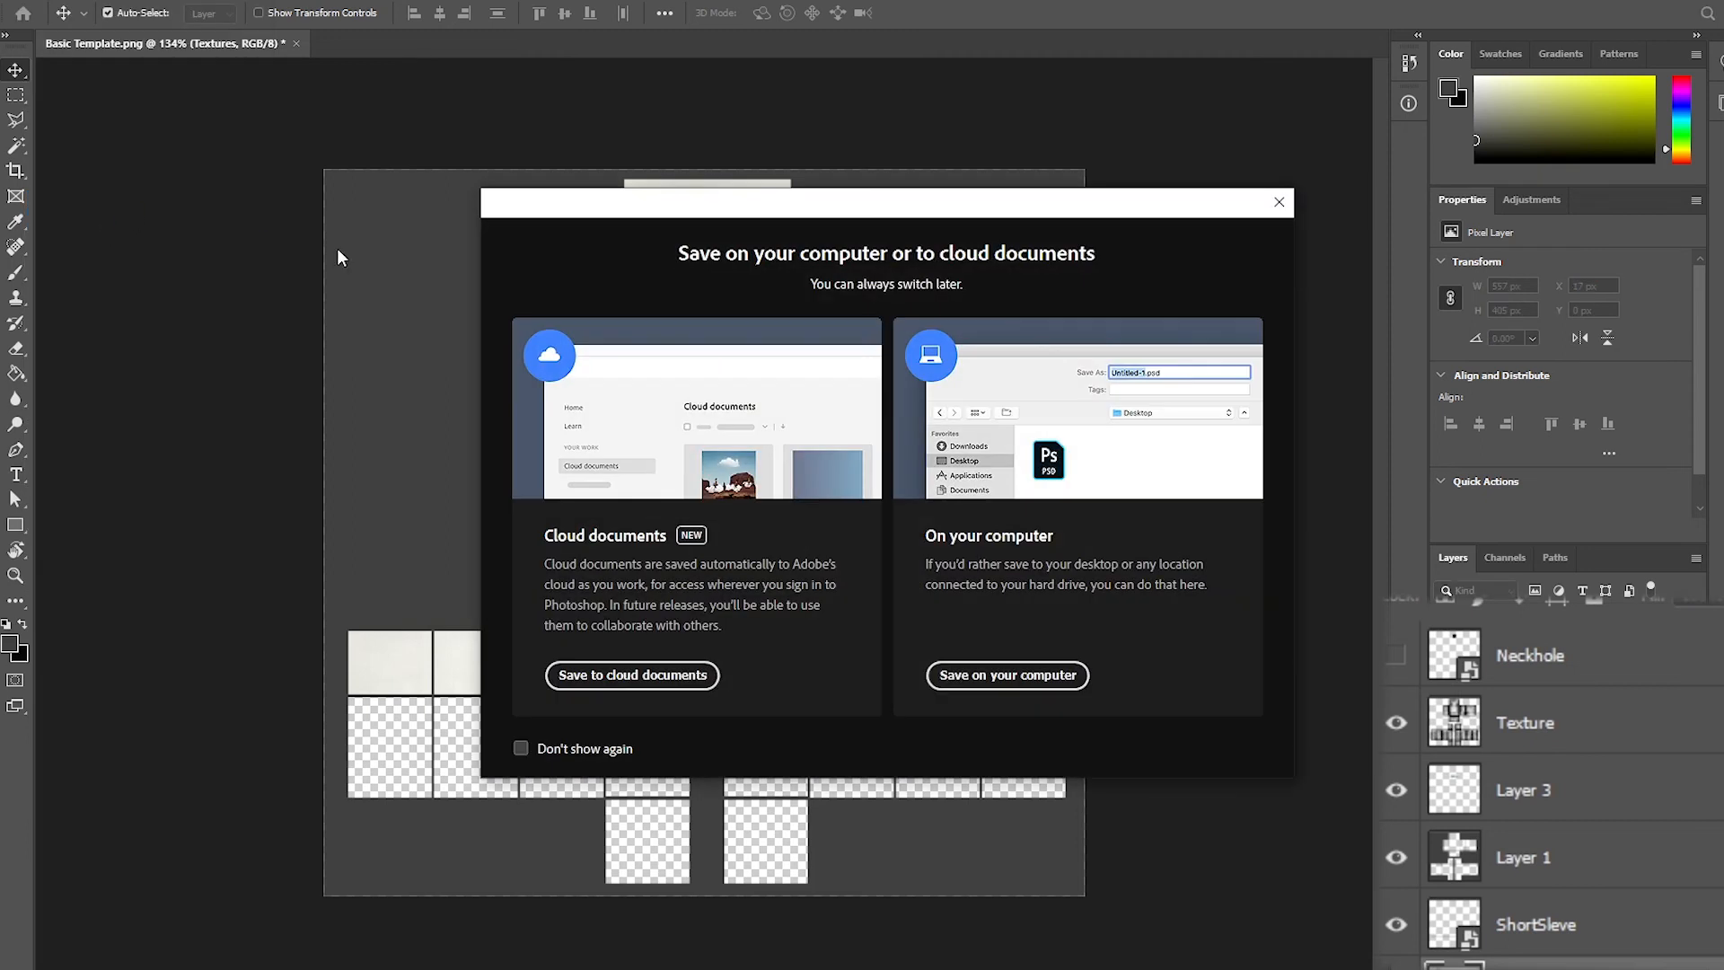
left_click(1055, 681)
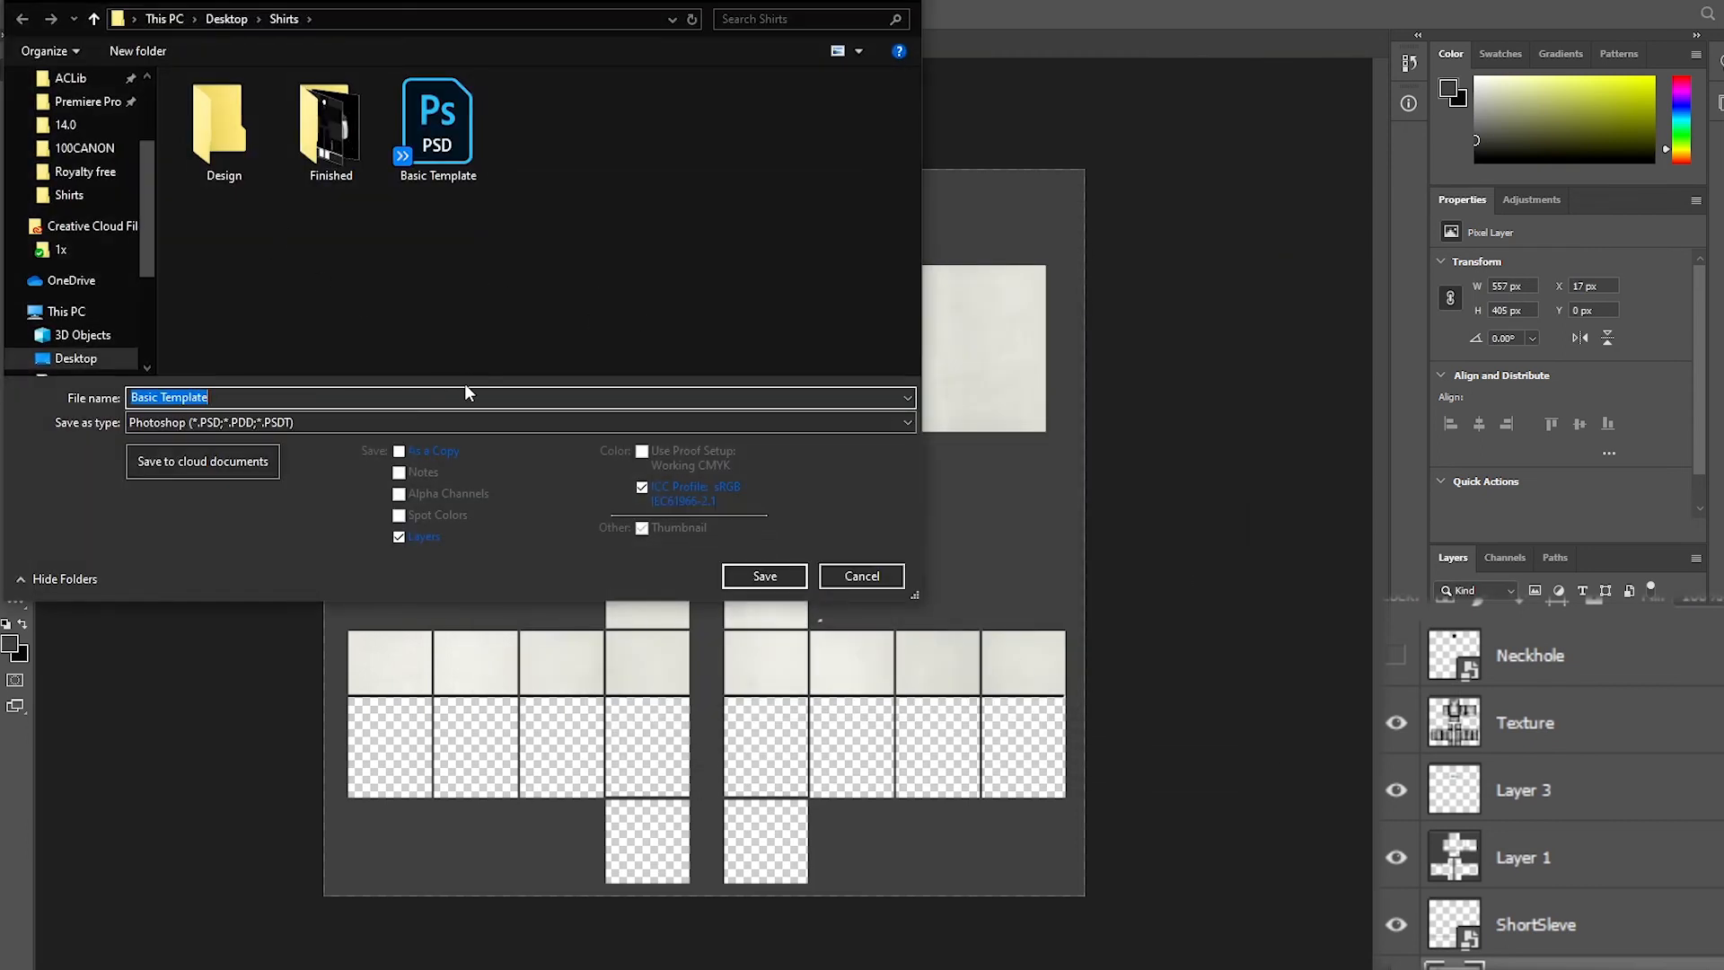
key("BackSpace")
type("Tur")
key("BackSpace")
key("BackSpace")
key("BackSpace")
type("Tut")
- Set the file type to PNG and save the Tutorial image, accepting the PNG options
left_click(494, 423)
left_click(208, 422)
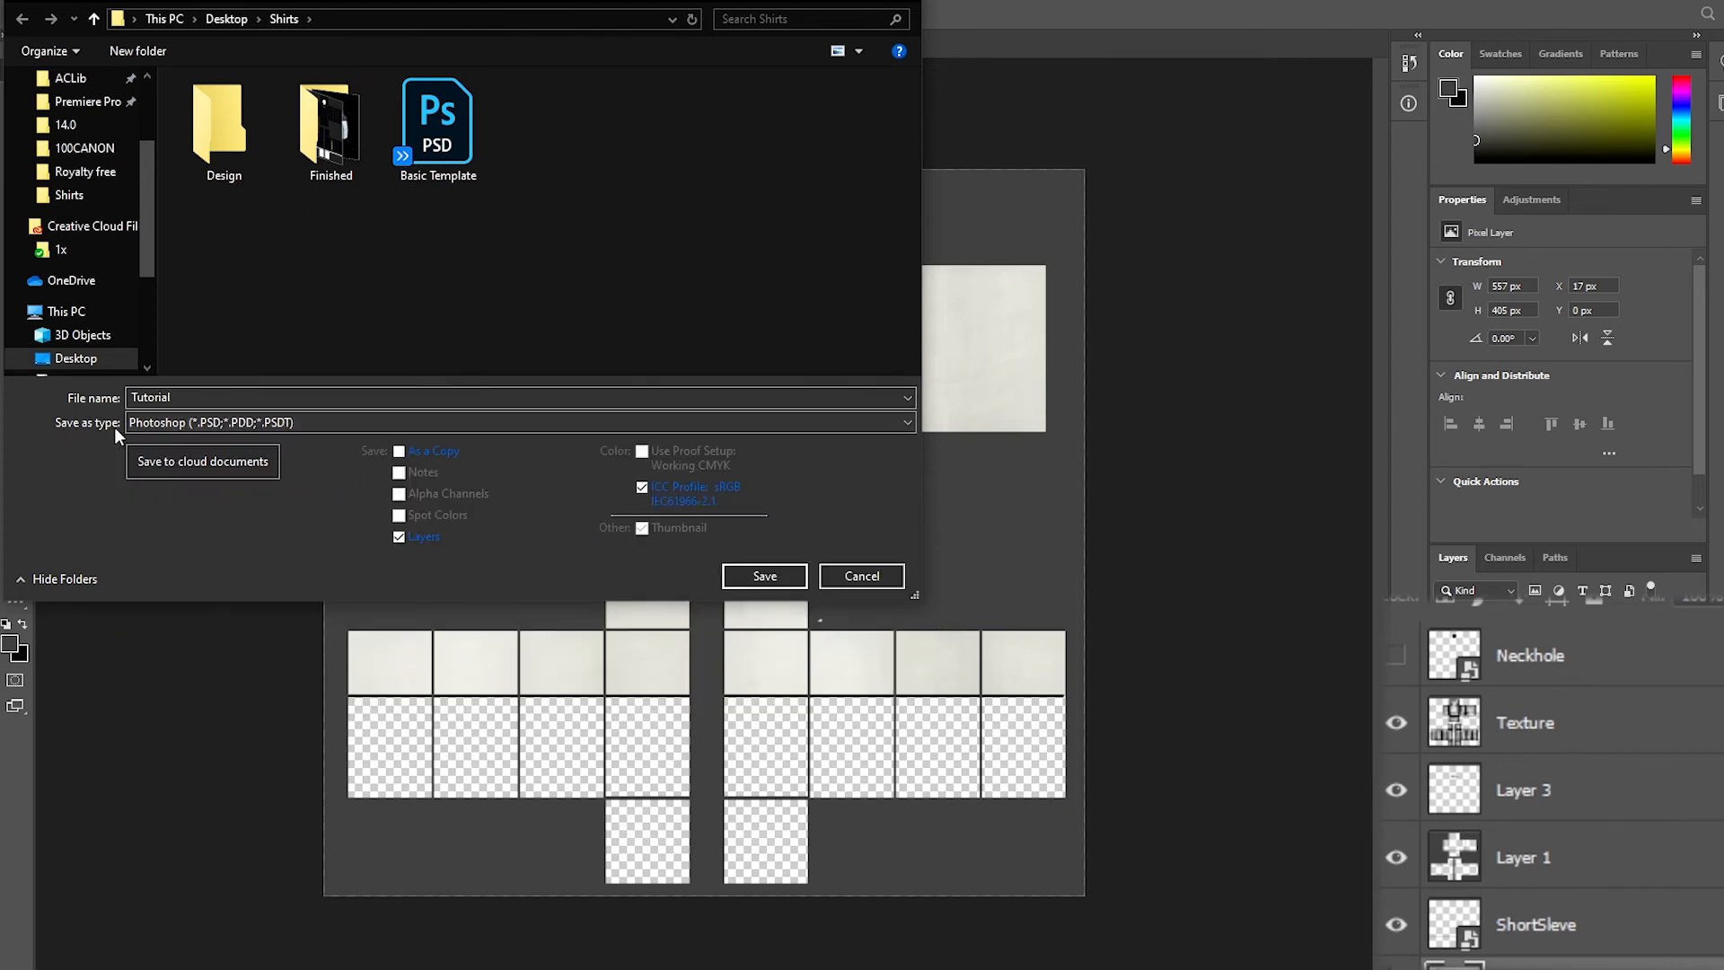
left_click(188, 423)
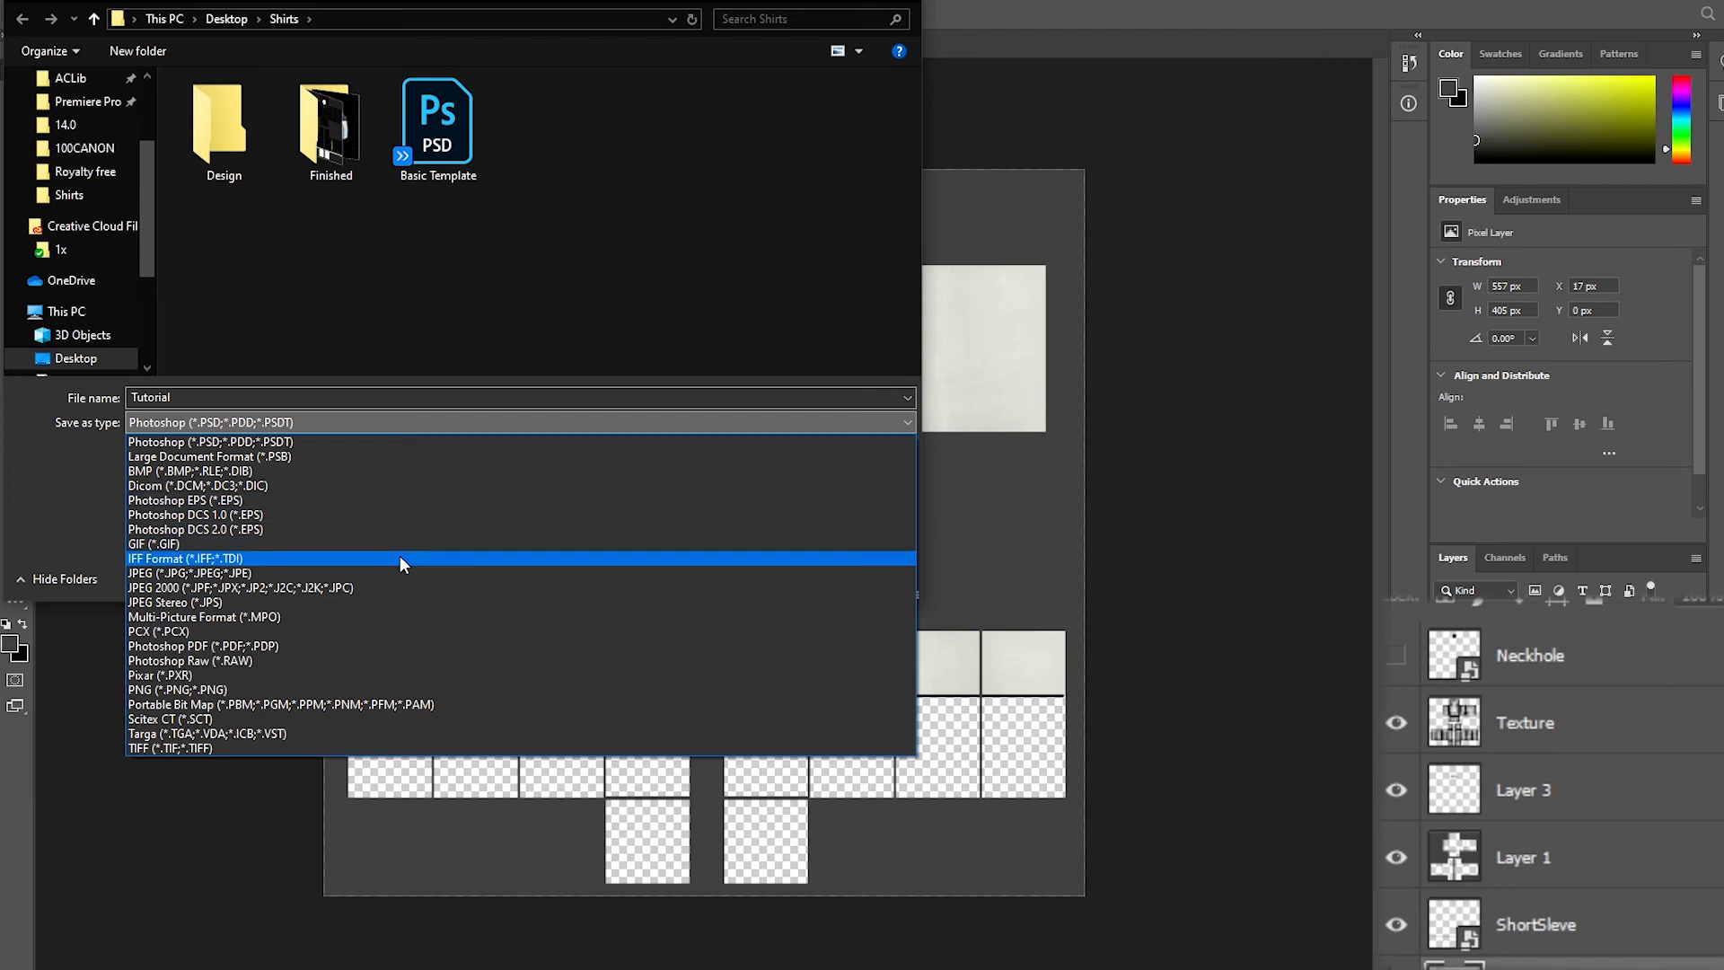
left_click(345, 688)
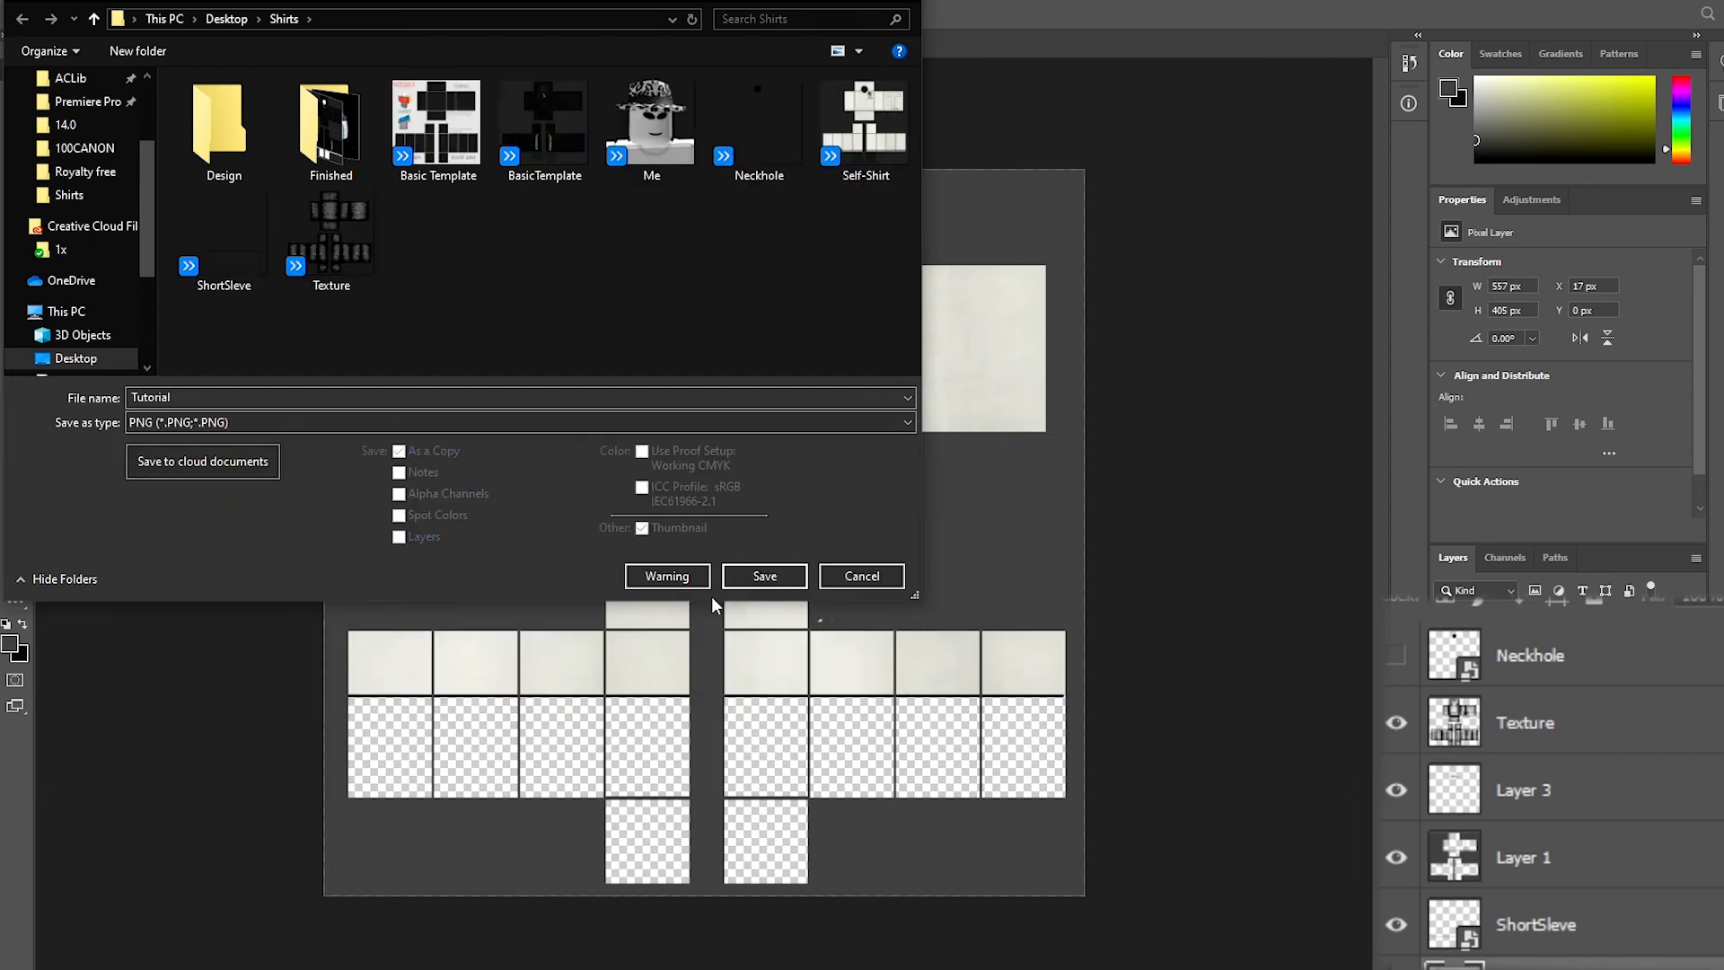
left_click(754, 576)
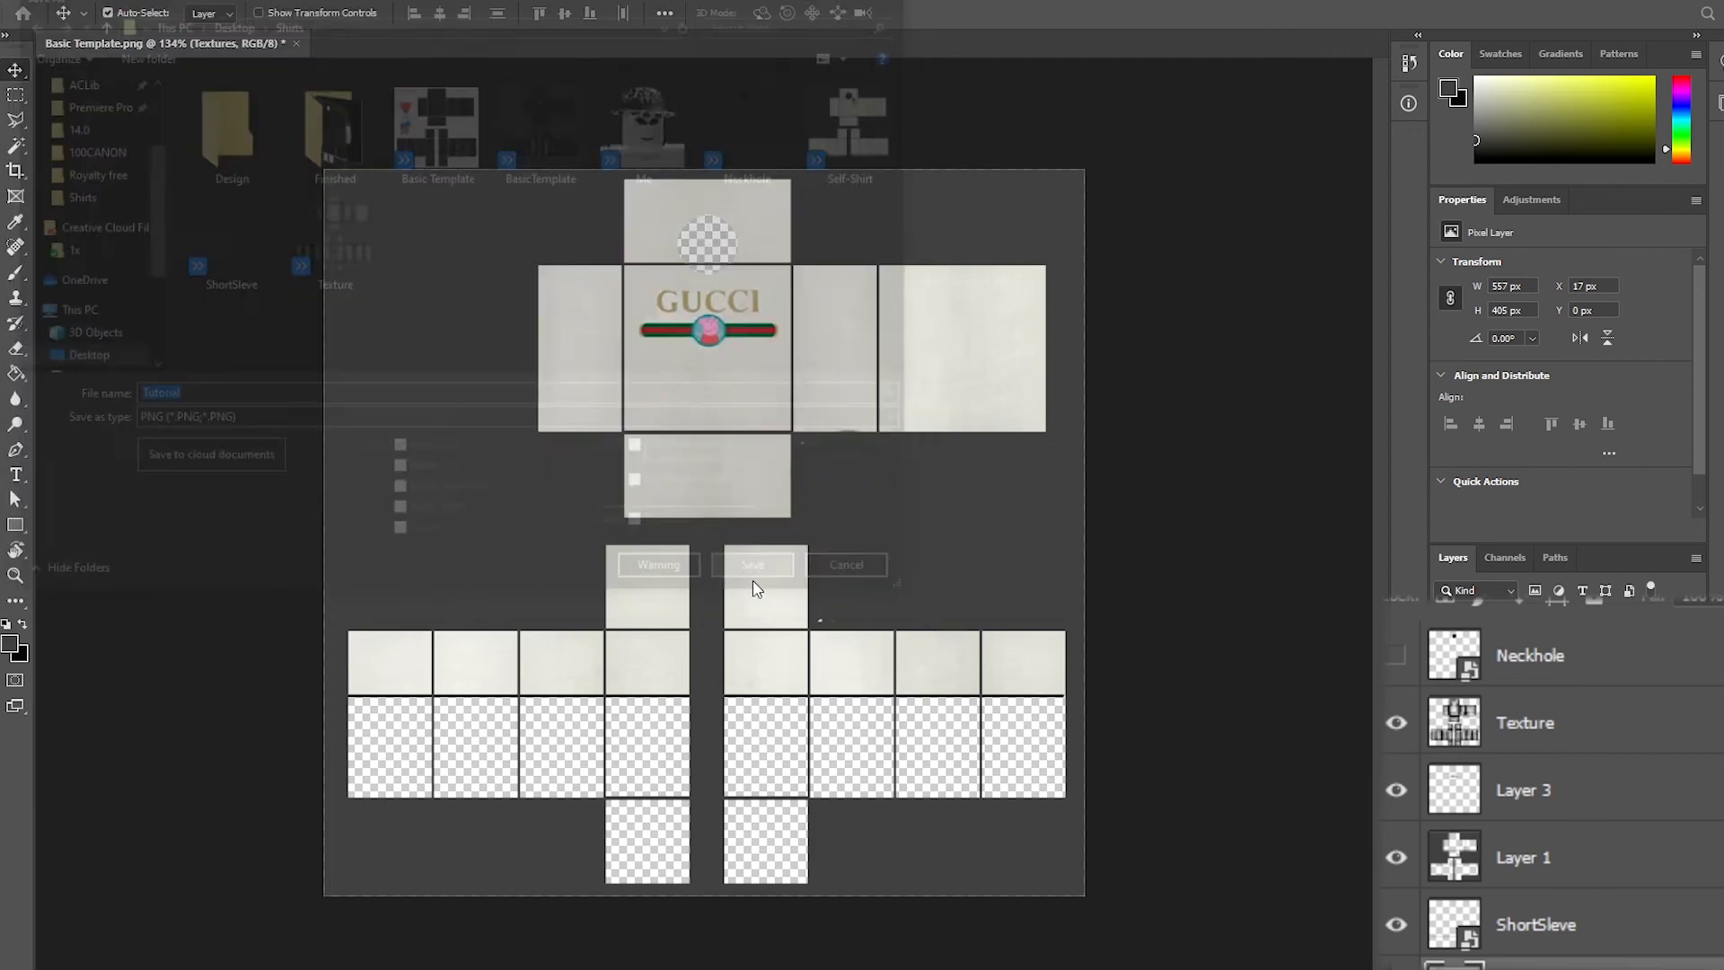
left_click(1002, 293)
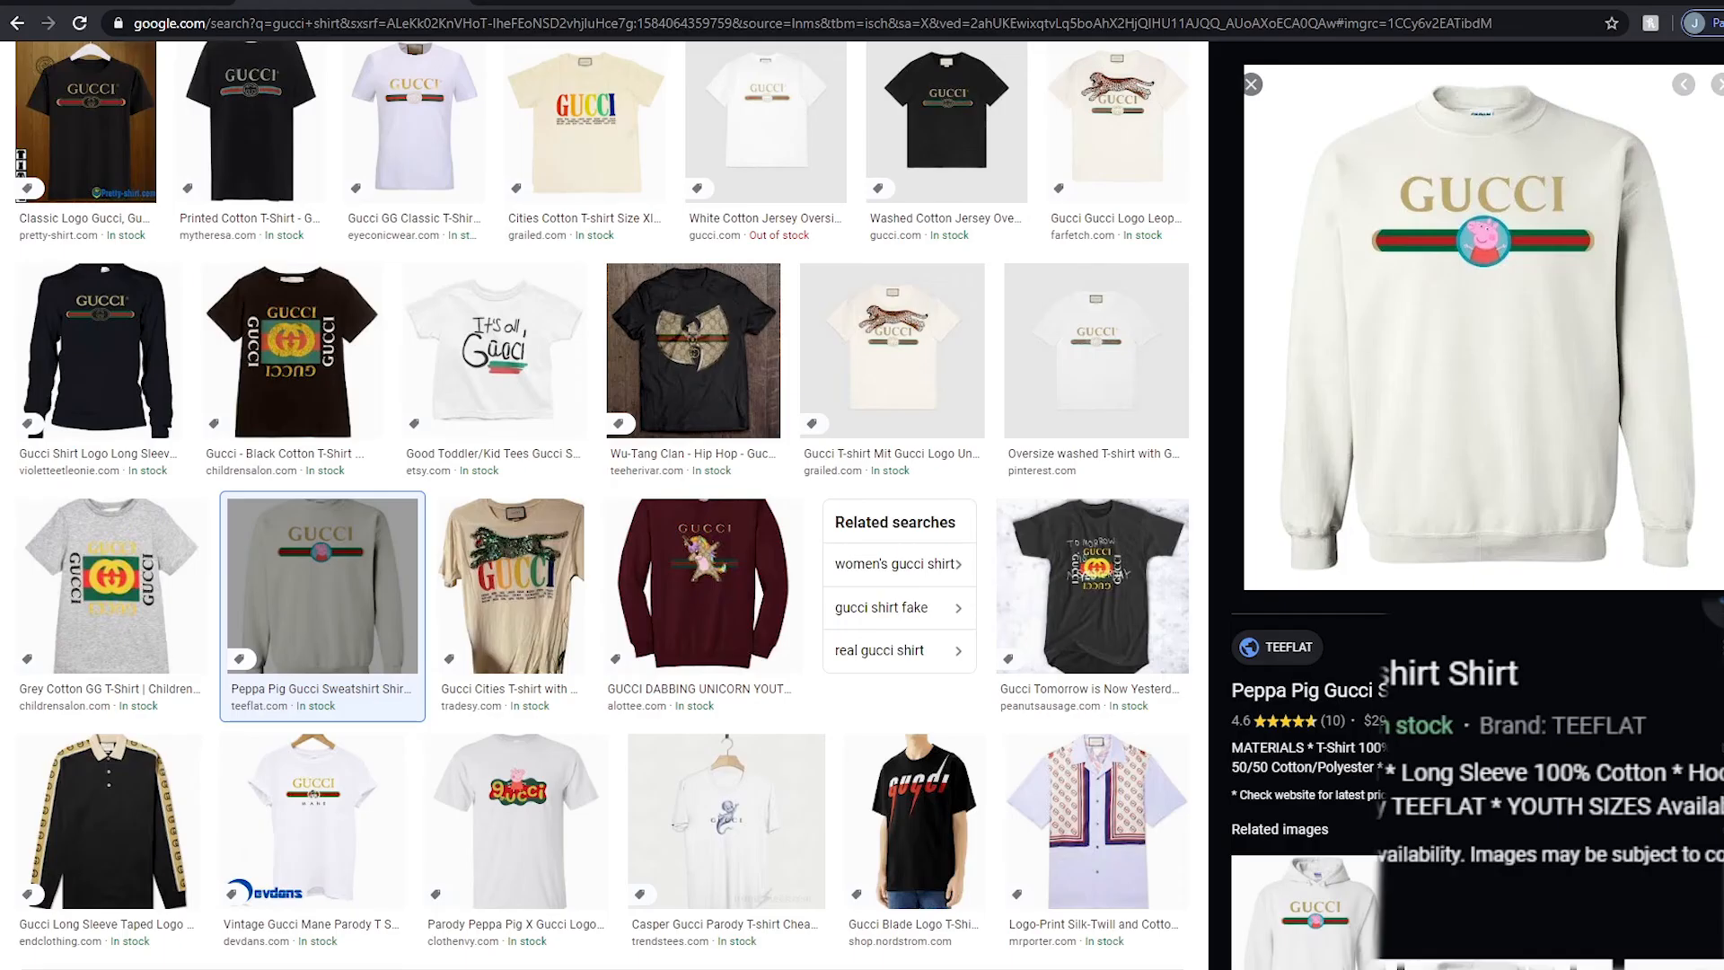
- Switch to the browser and open Roblox in a new tab at the shirt creation page for the clothing group
left_click(492, 3)
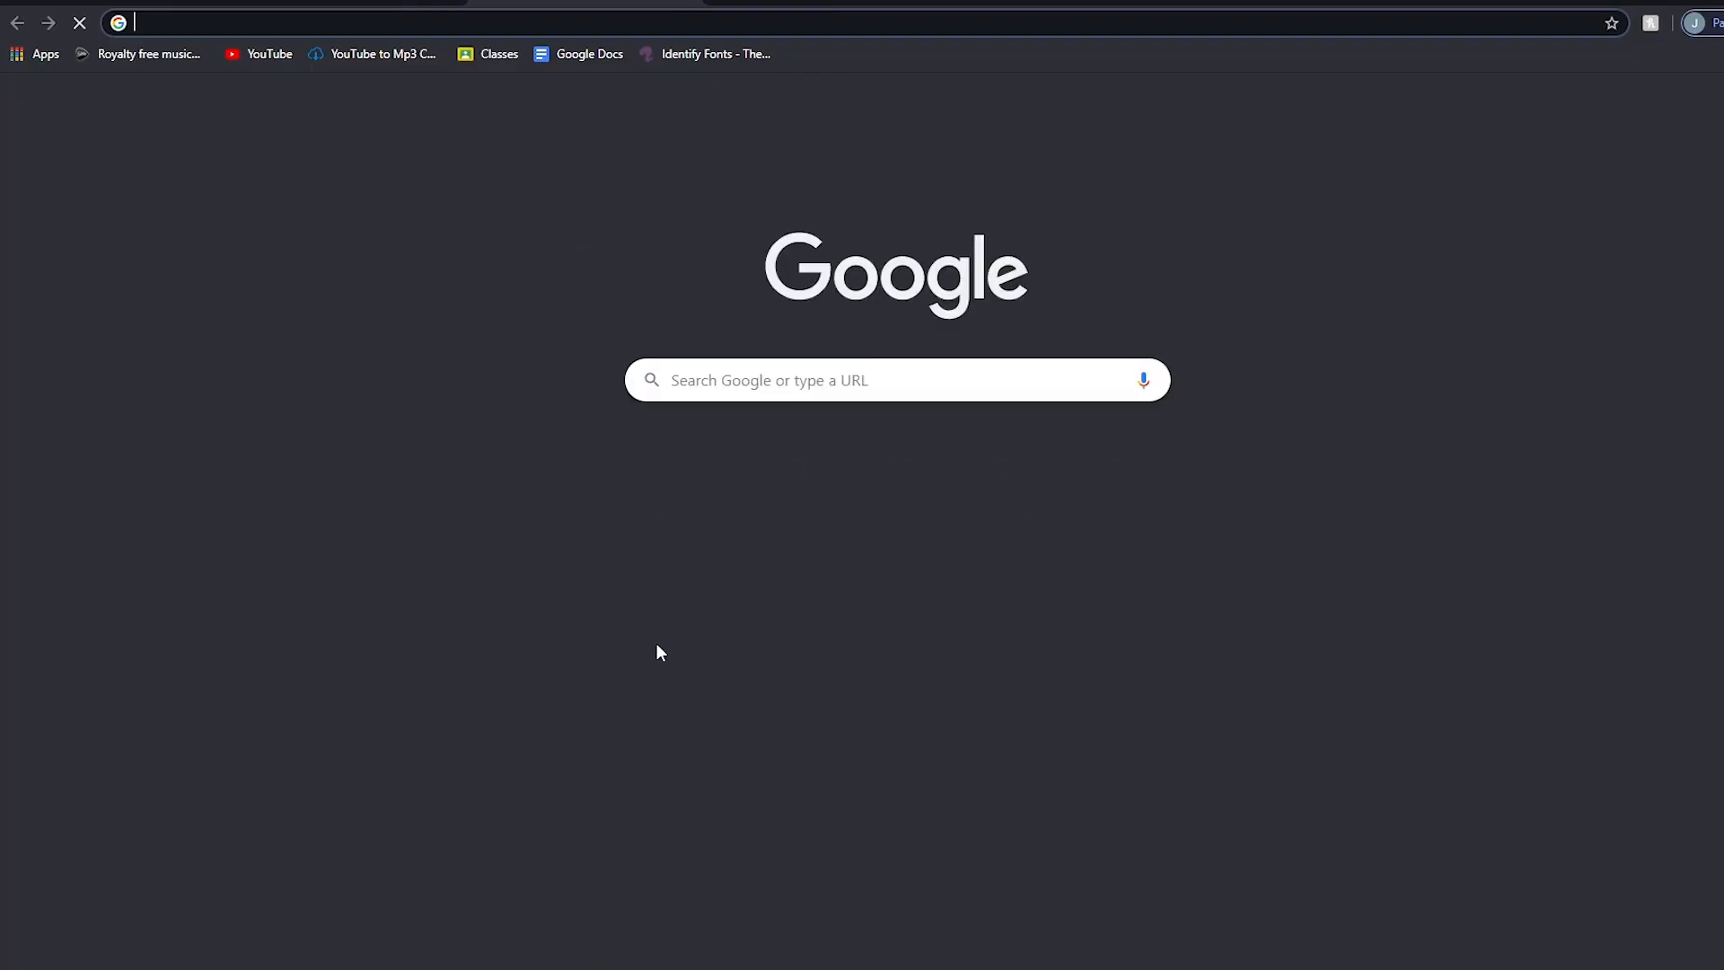
left_click(683, 499)
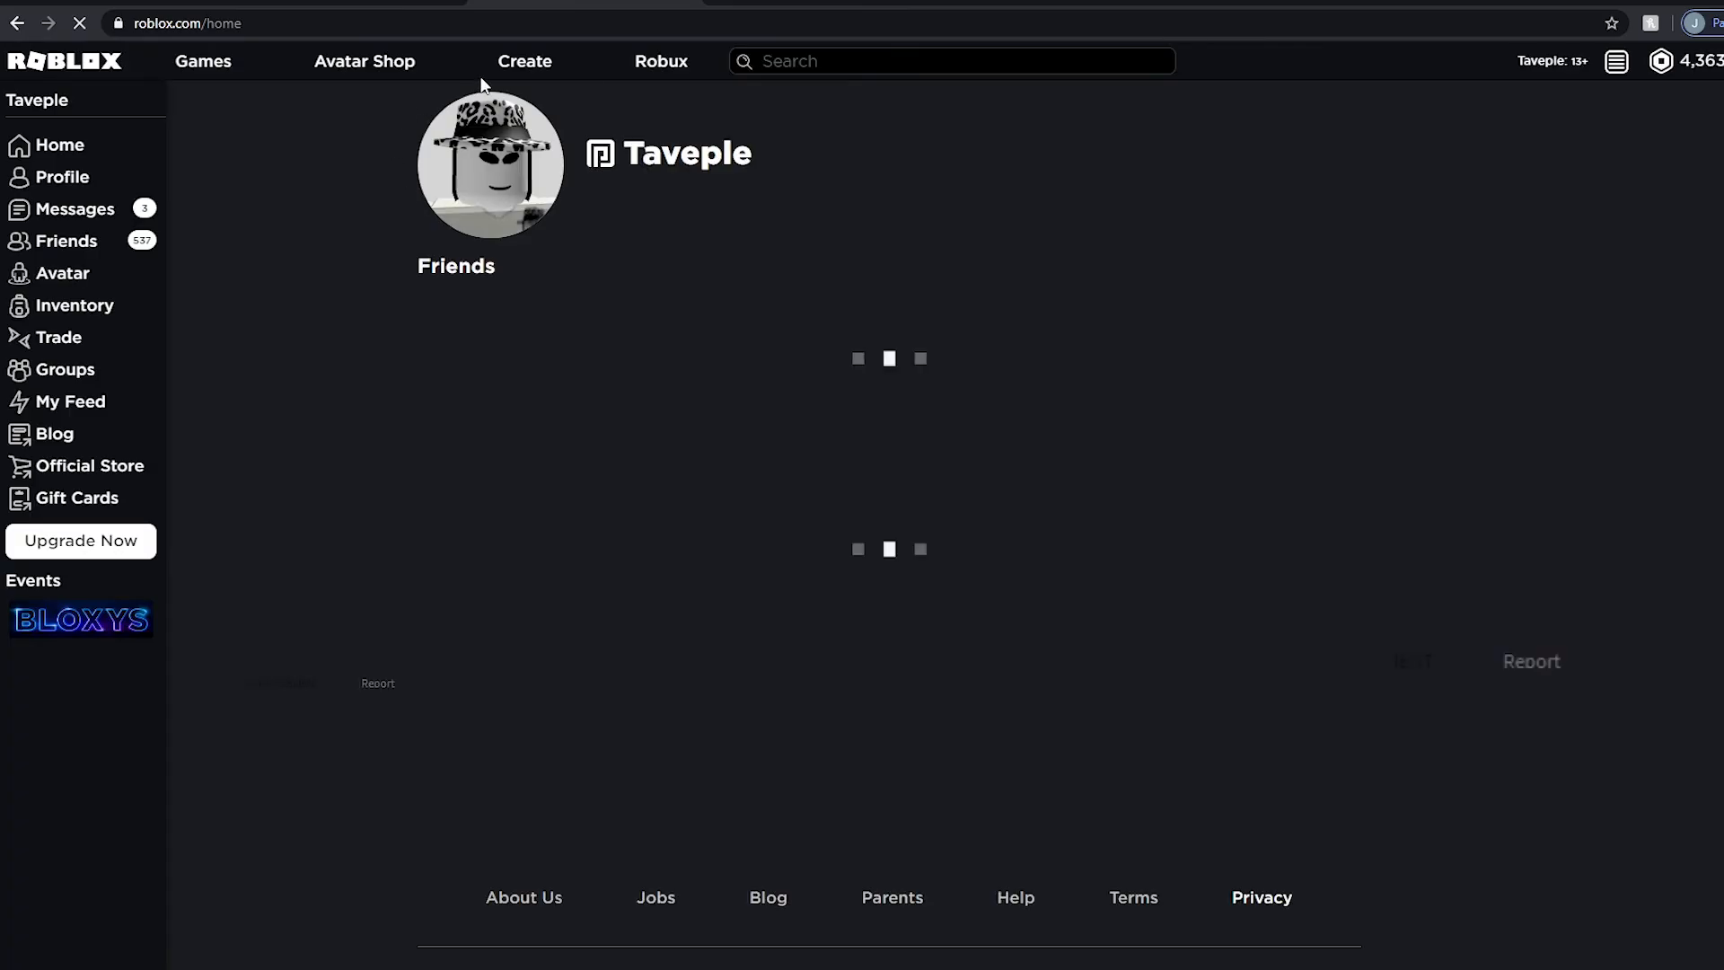
left_click(491, 77)
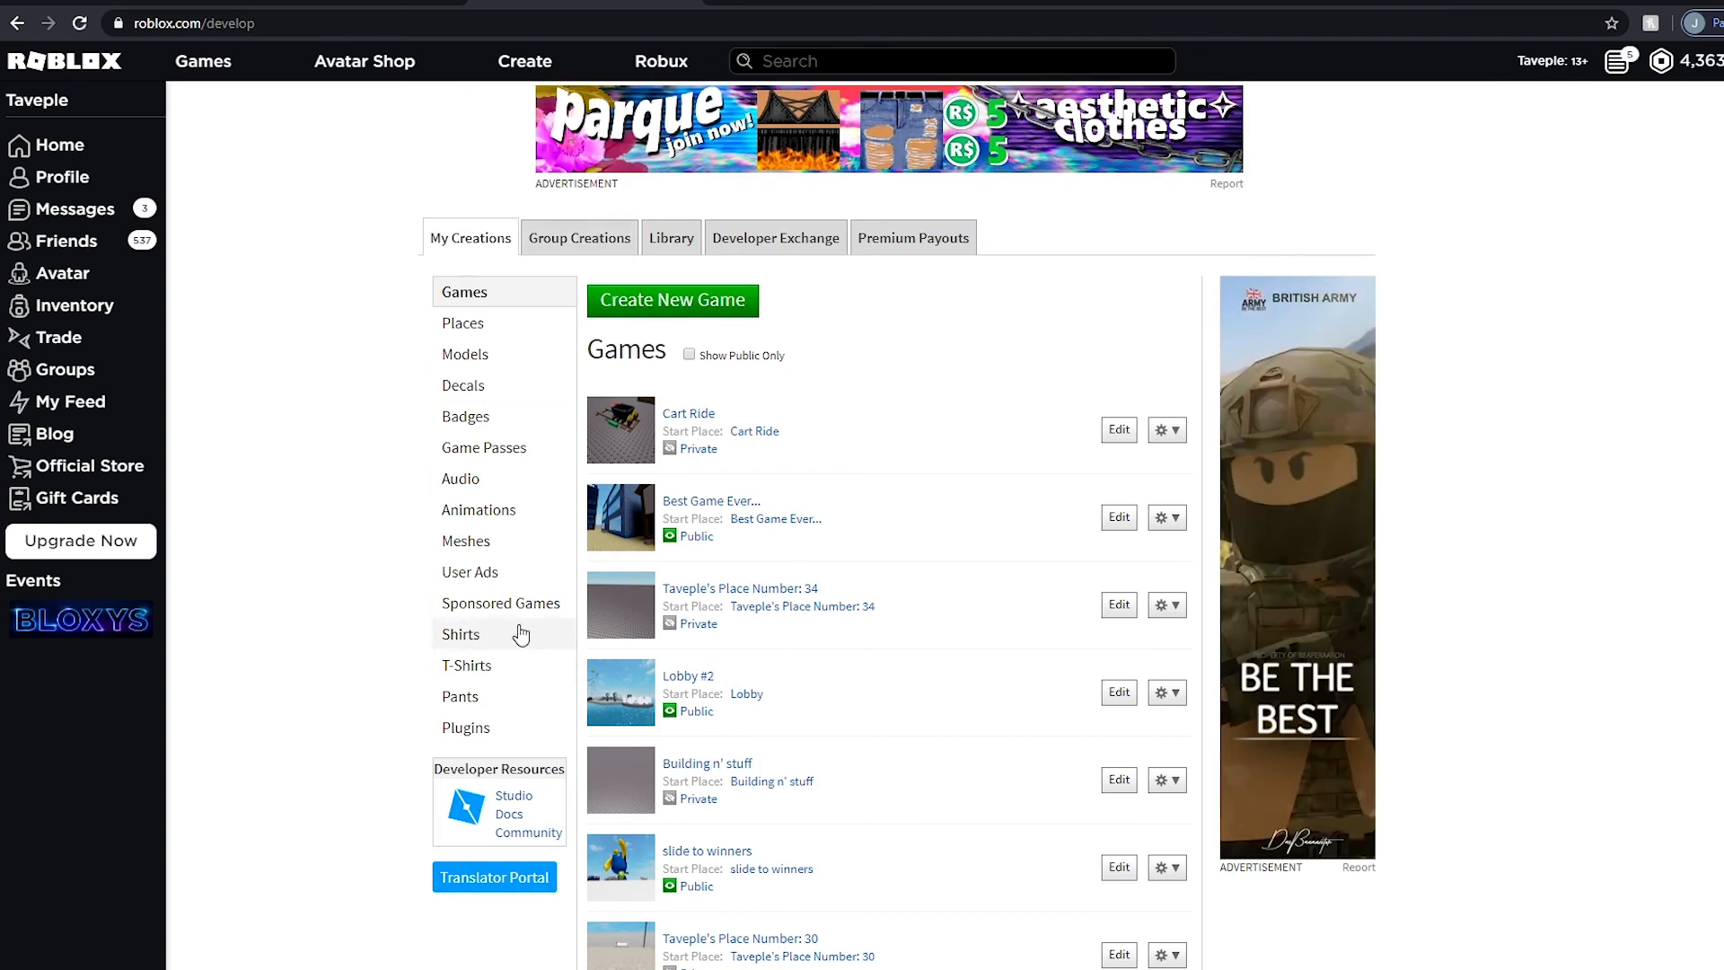
left_click(551, 244)
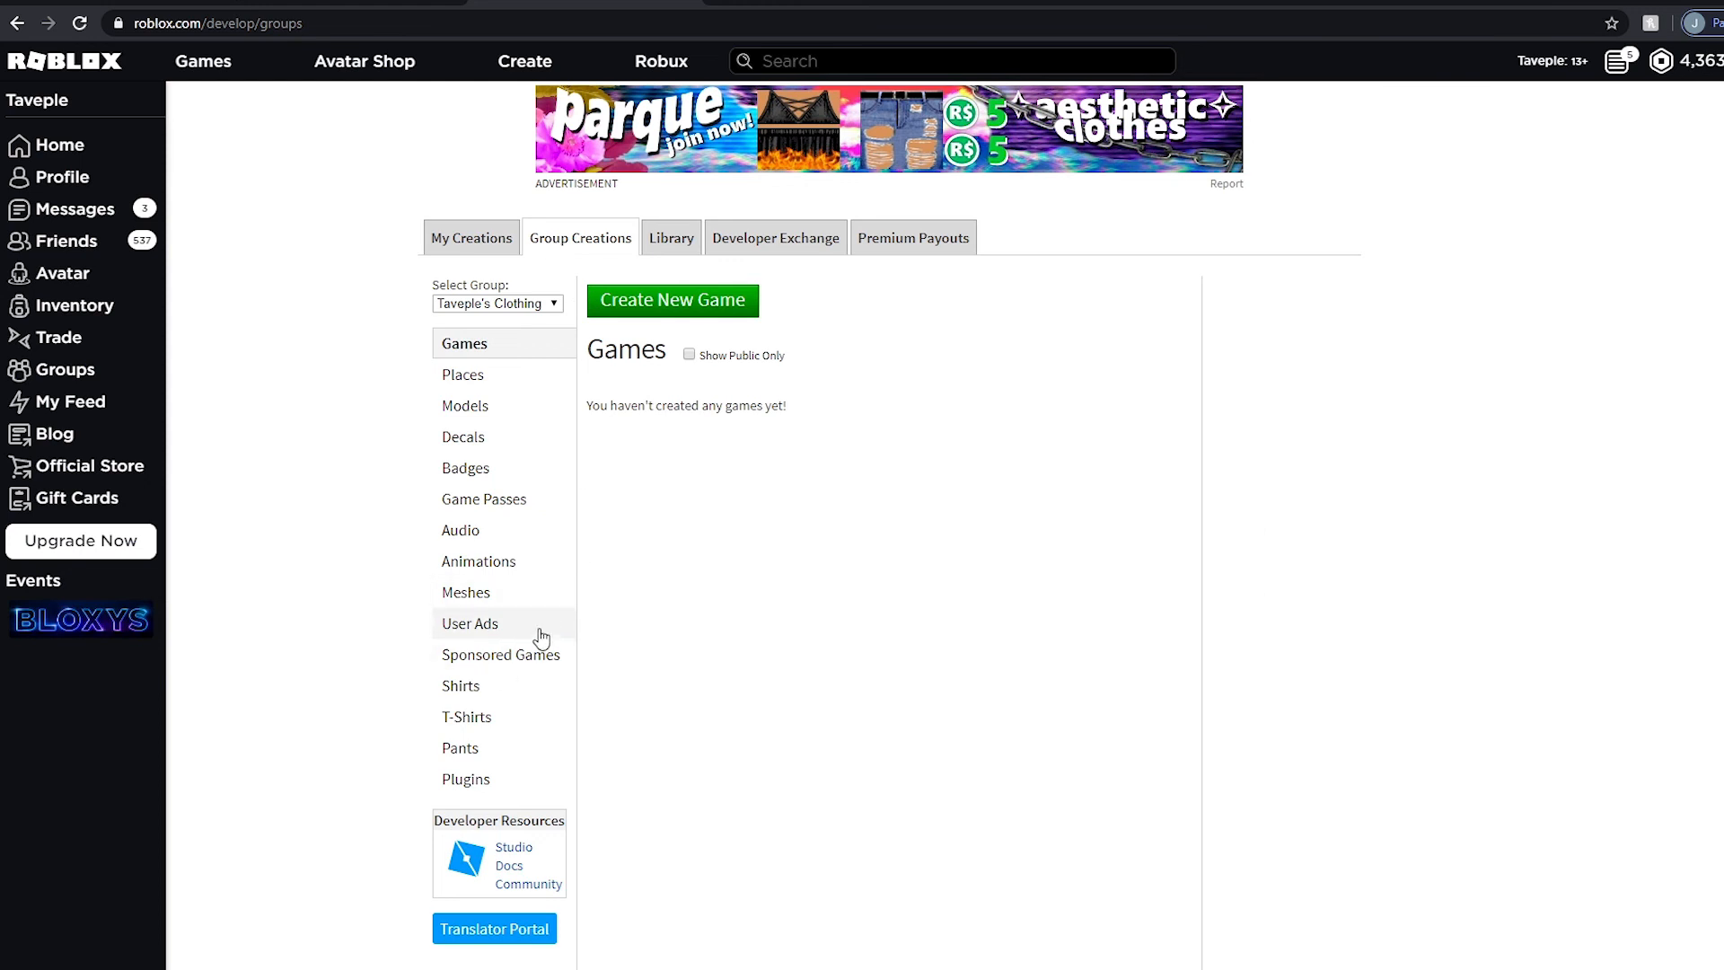
left_click(492, 694)
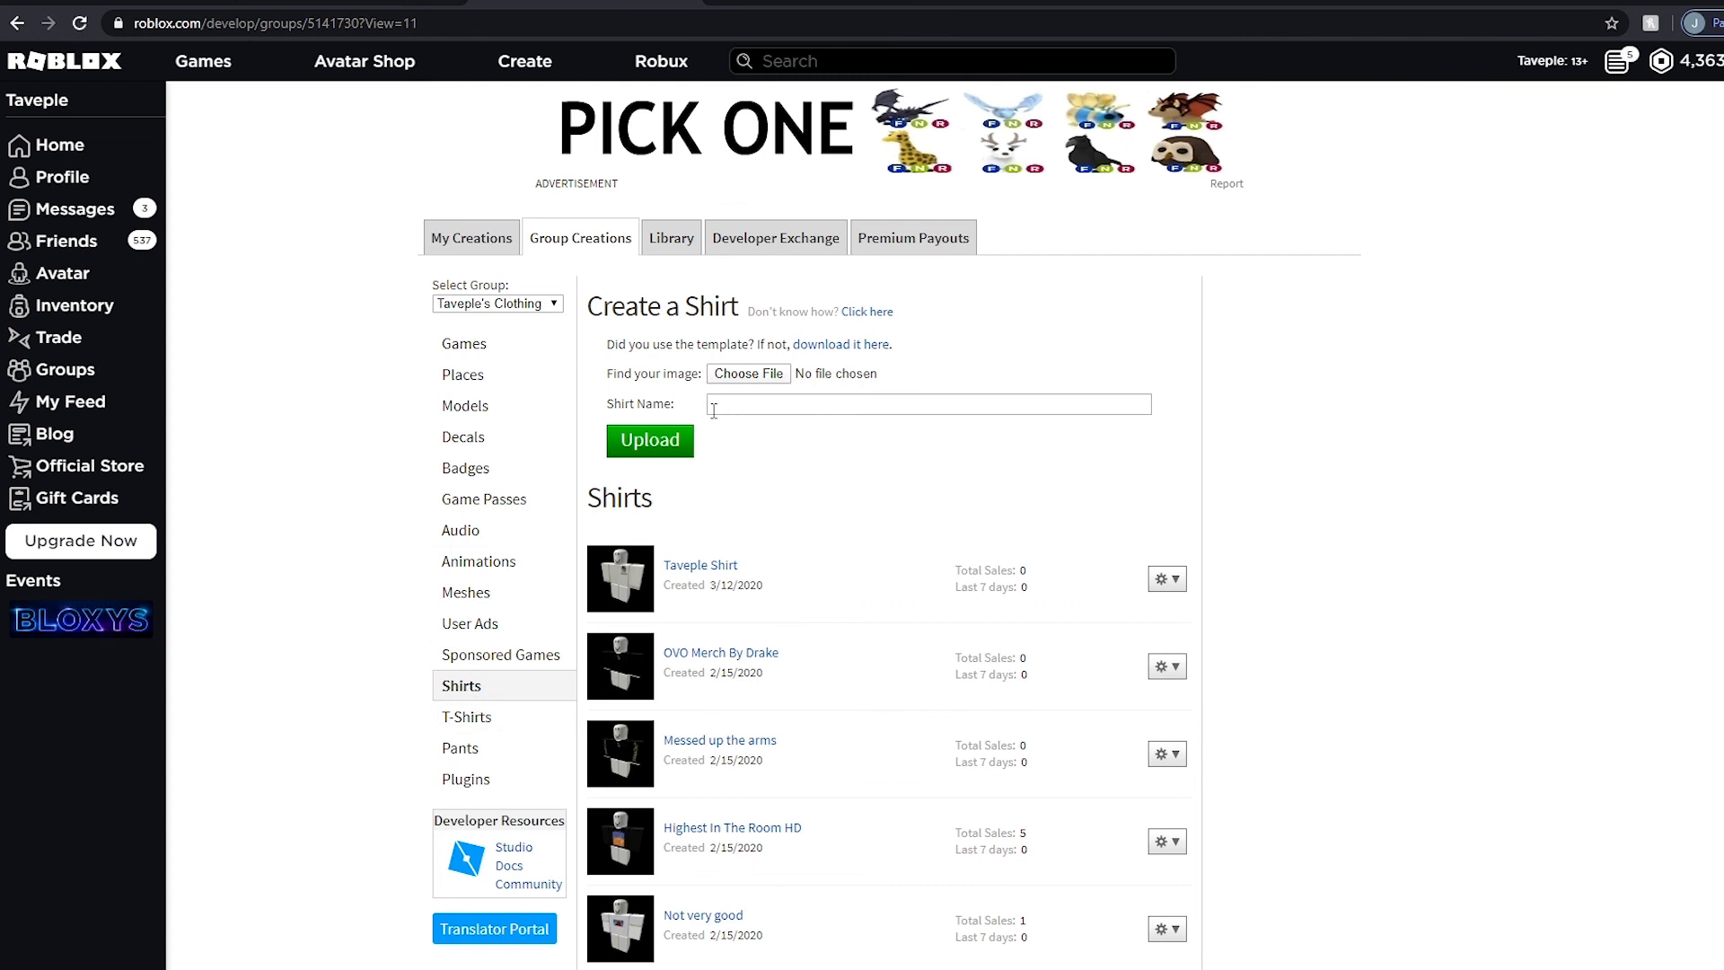
- Upload Tutorial.png from the Shirts folder as a group shirt named Tutorial Example
left_click(726, 376)
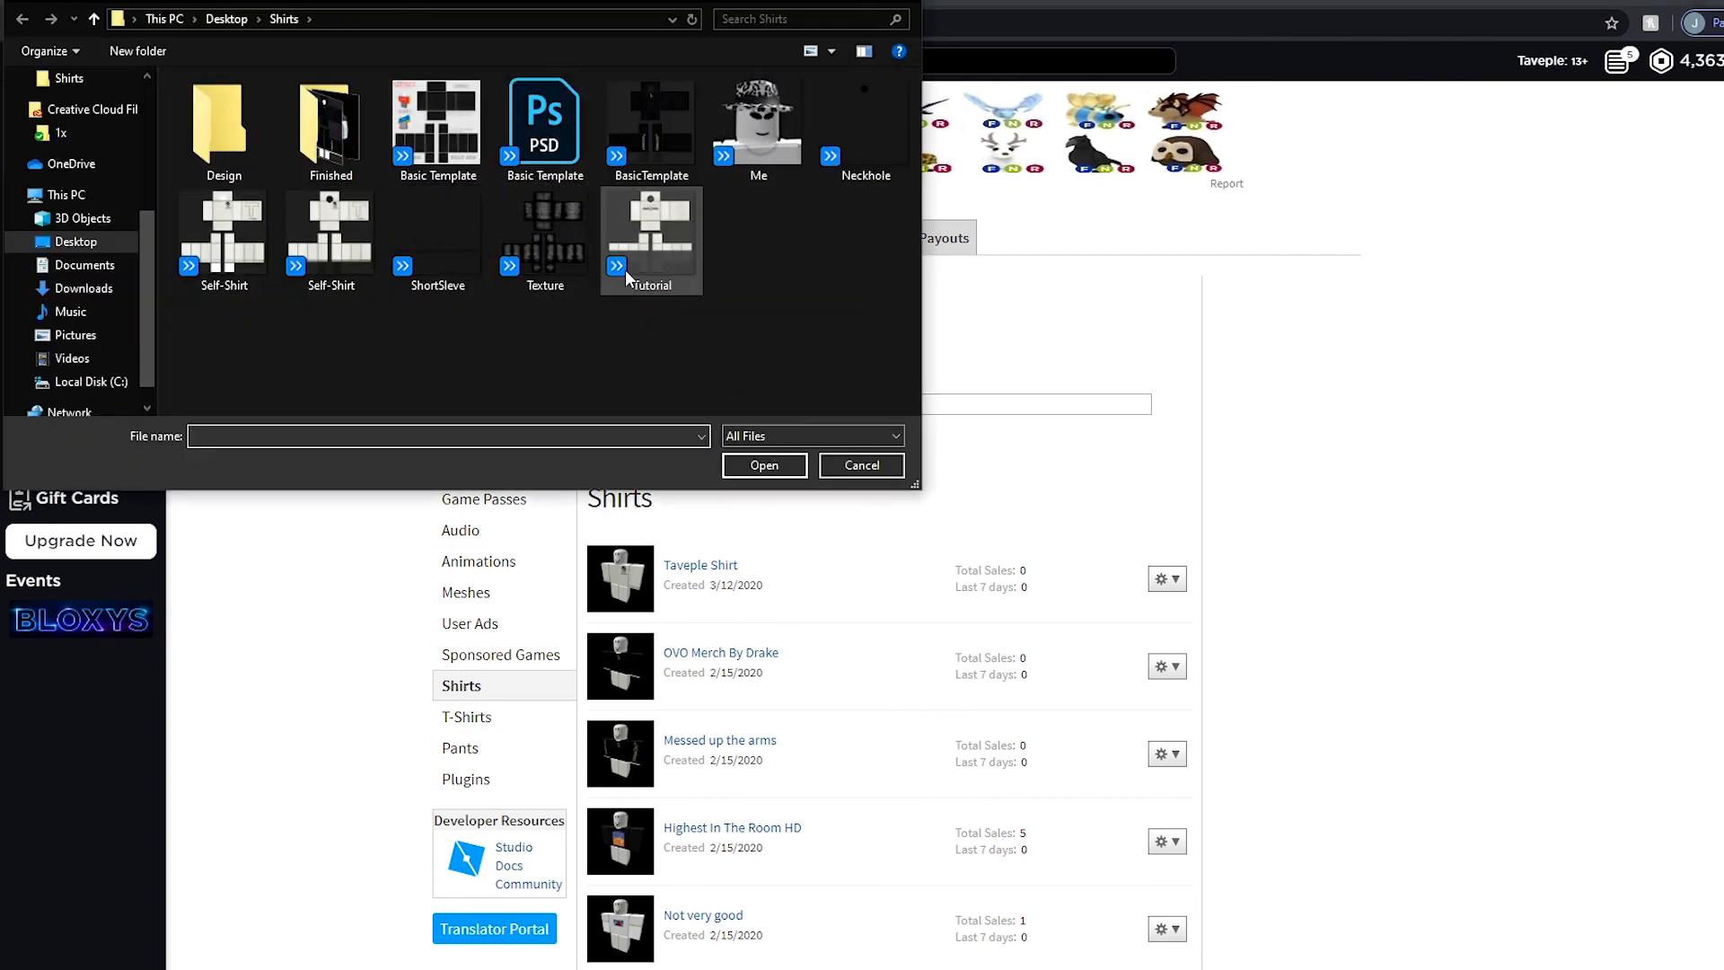
left_click(628, 260)
left_click(764, 465)
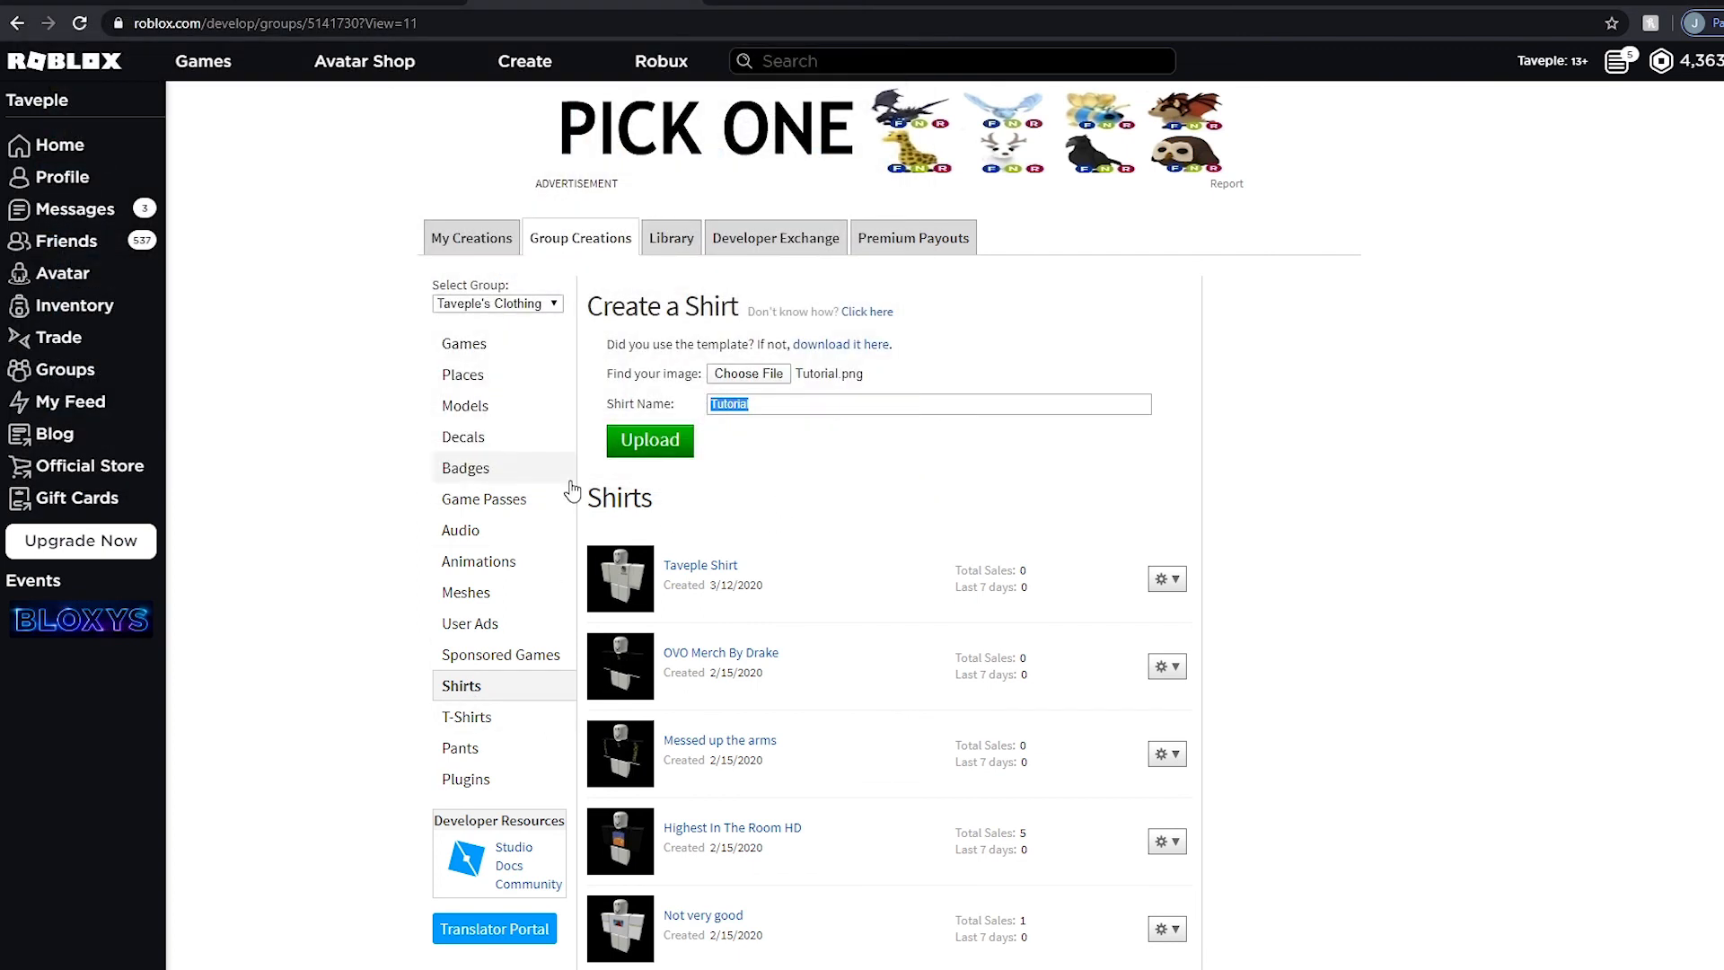
key("BackSpace")
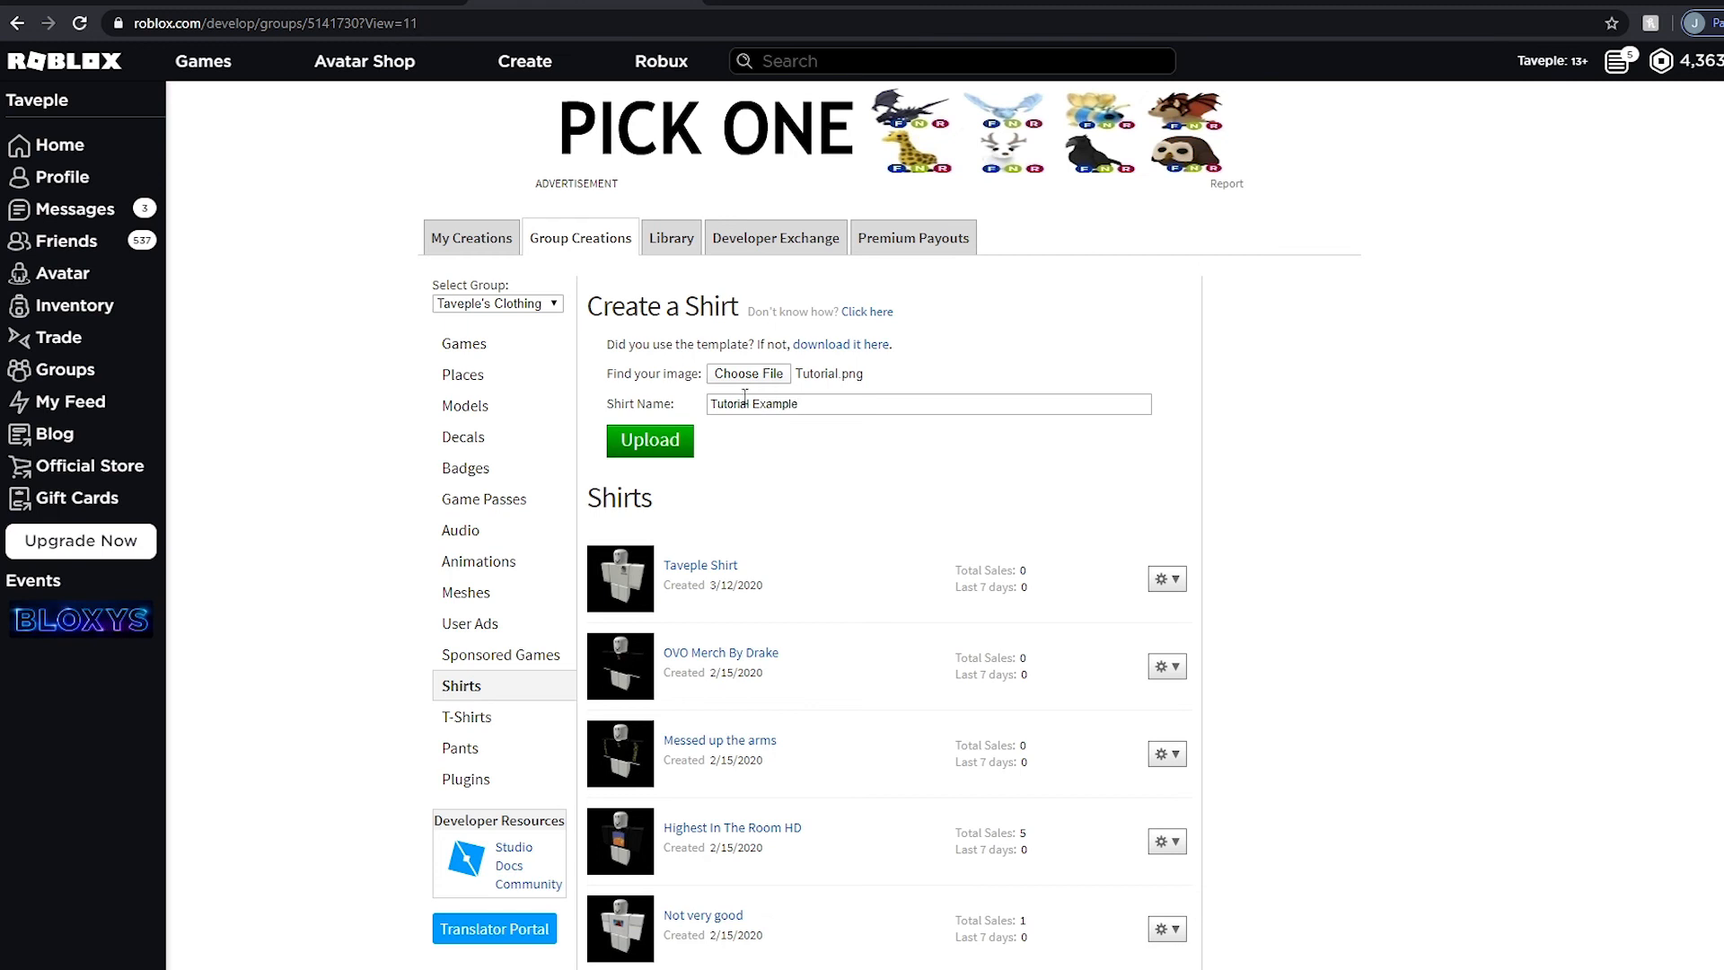
left_click(680, 442)
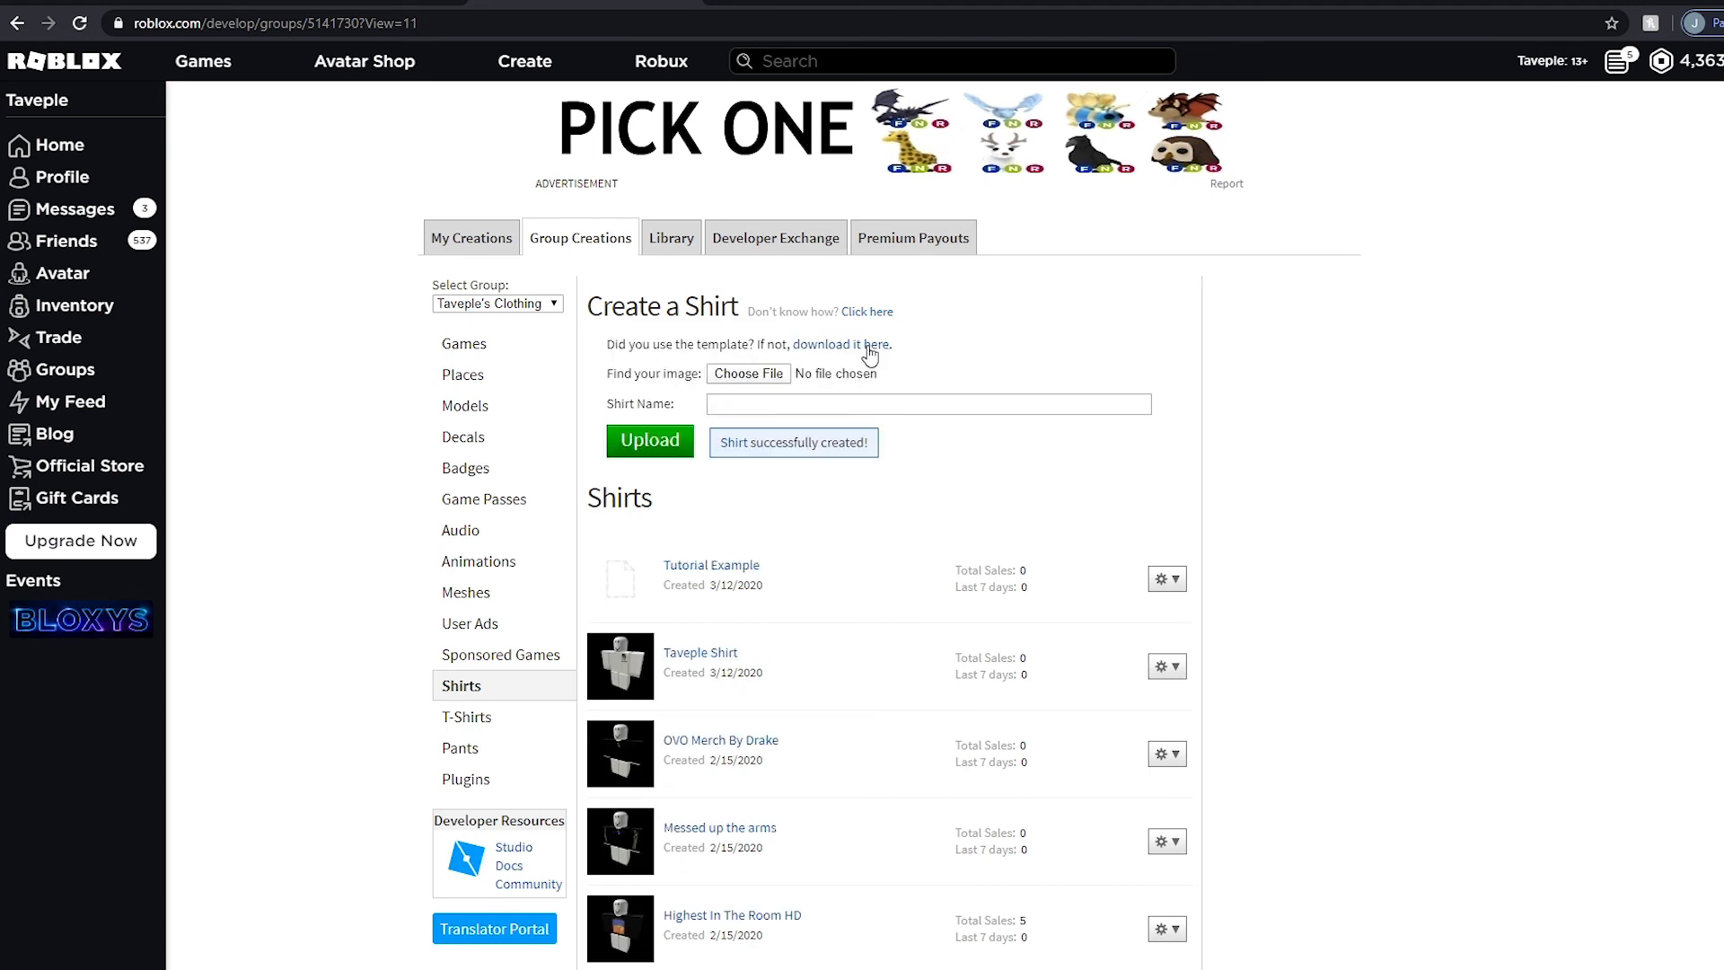
- Configure the Tutorial Example shirt with the description "Tutorial Shirt" and save it
left_click(1176, 581)
left_click(1160, 614)
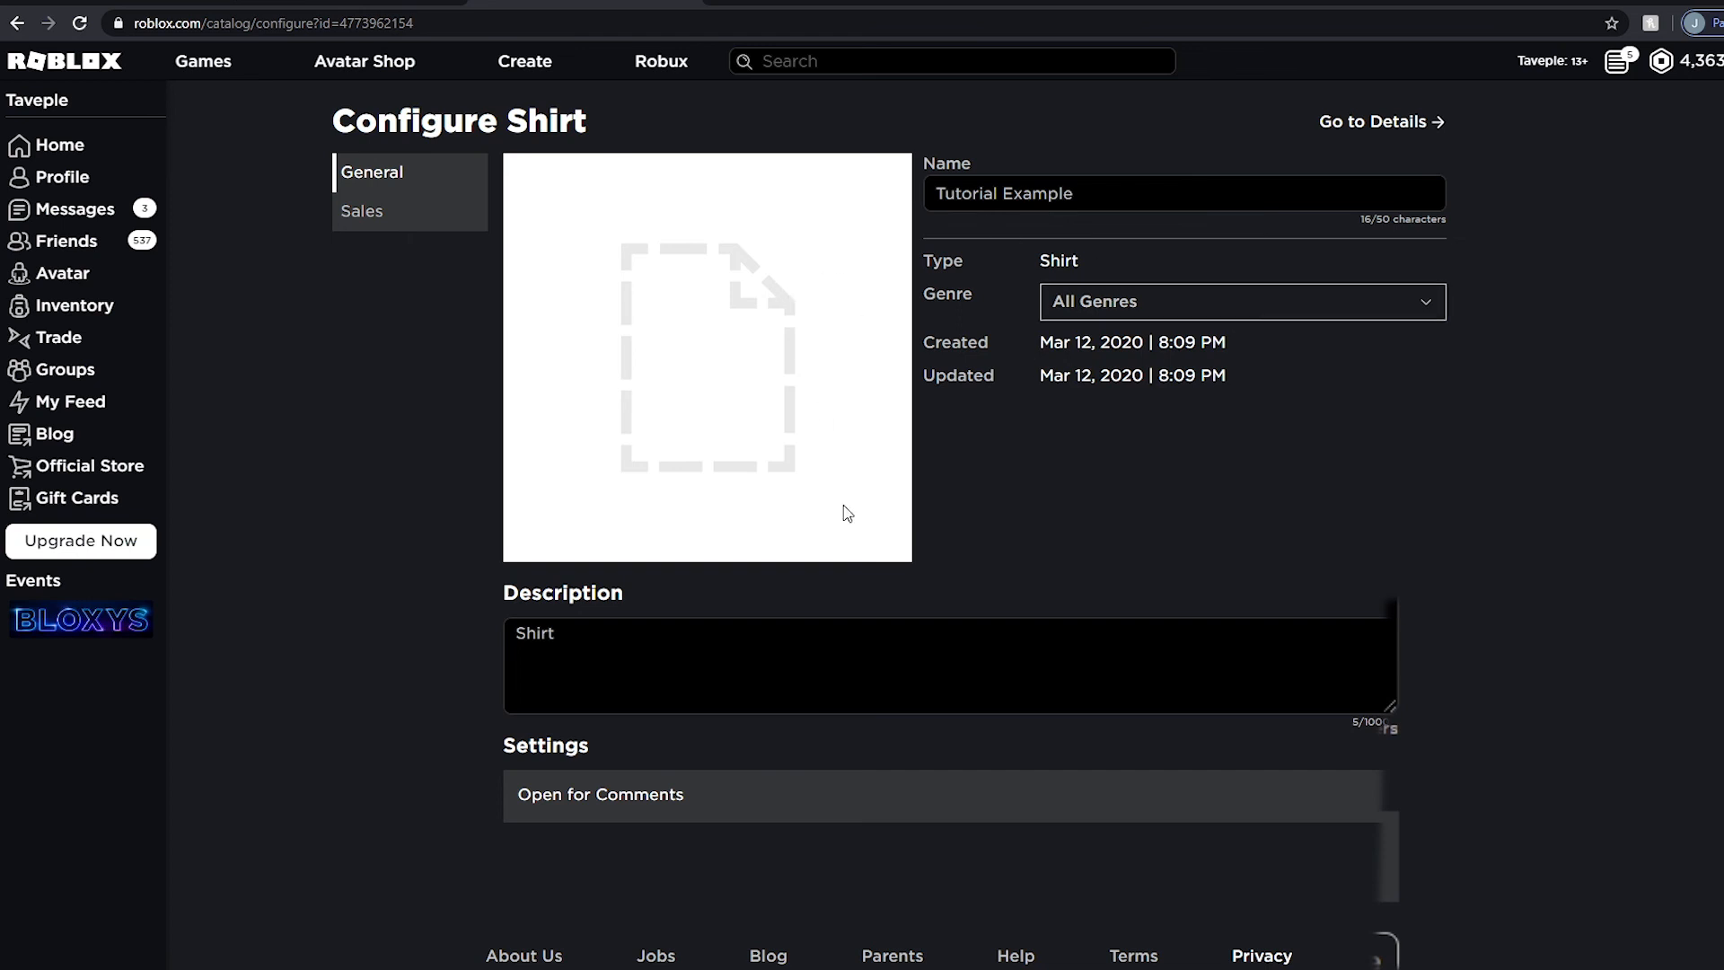
left_click(535, 633)
key("ctrl+a")
key("BackSpace")
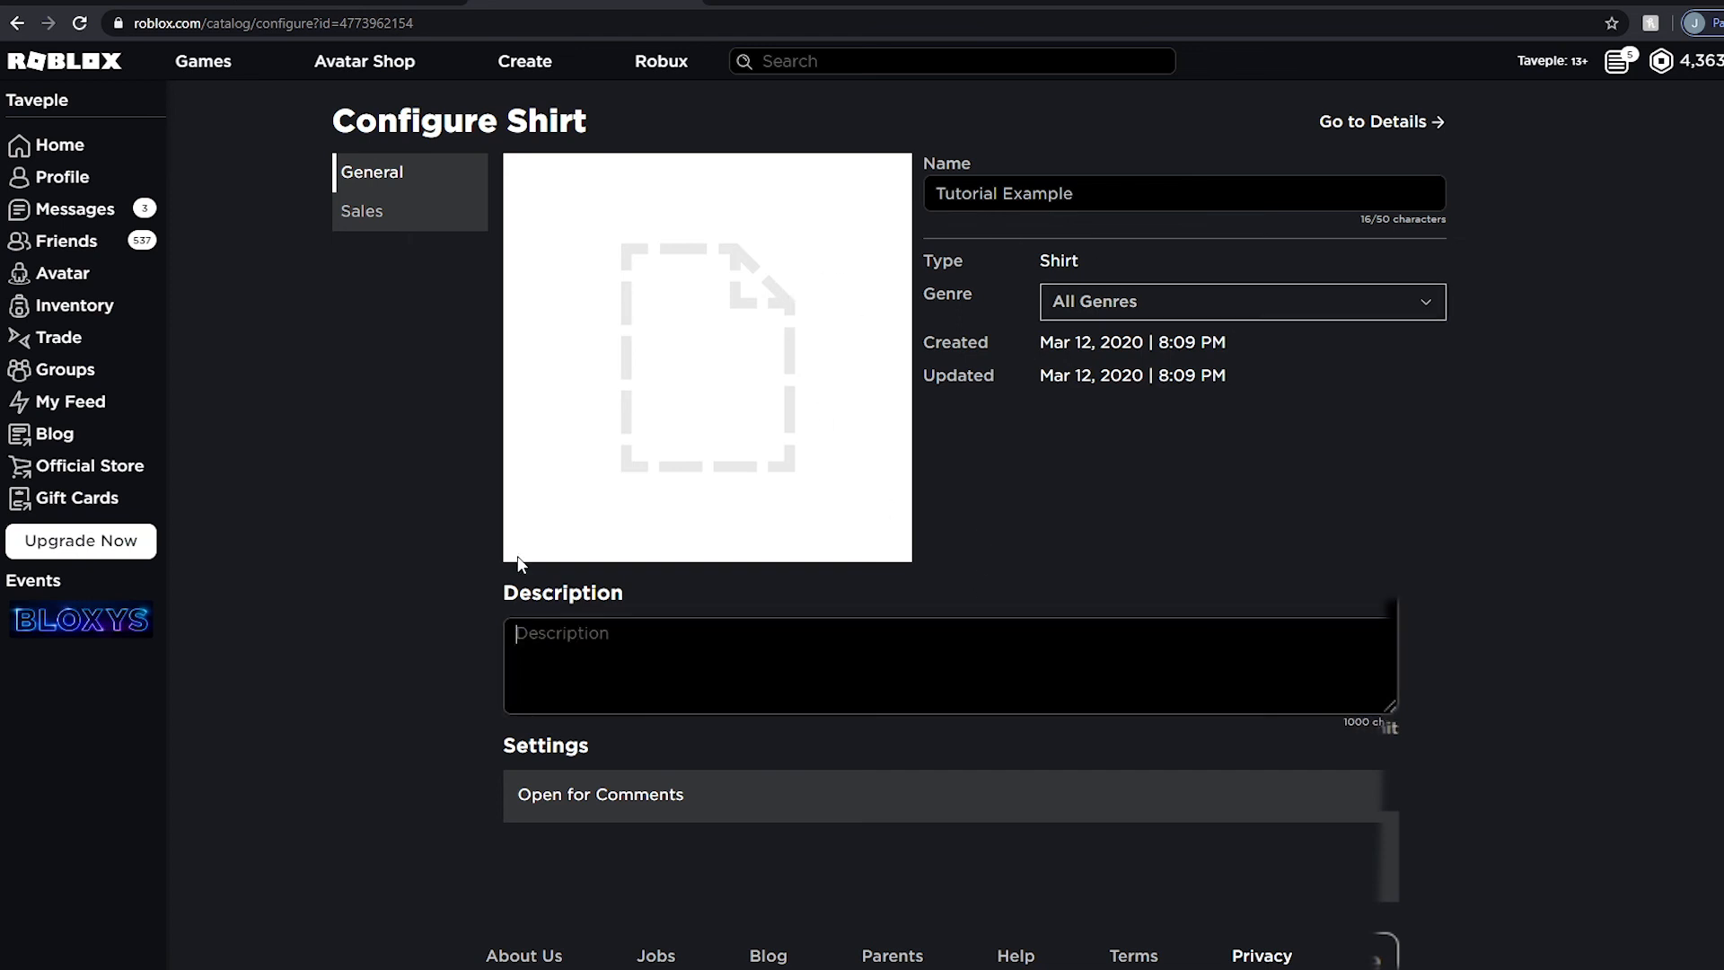
type("Tu")
type("torai l")
key("BackSpace")
key("BackSpace")
key("BackSpace")
key("BackSpace")
key("BackSpace")
key("BackSpace")
type("Tutorial Shirt")
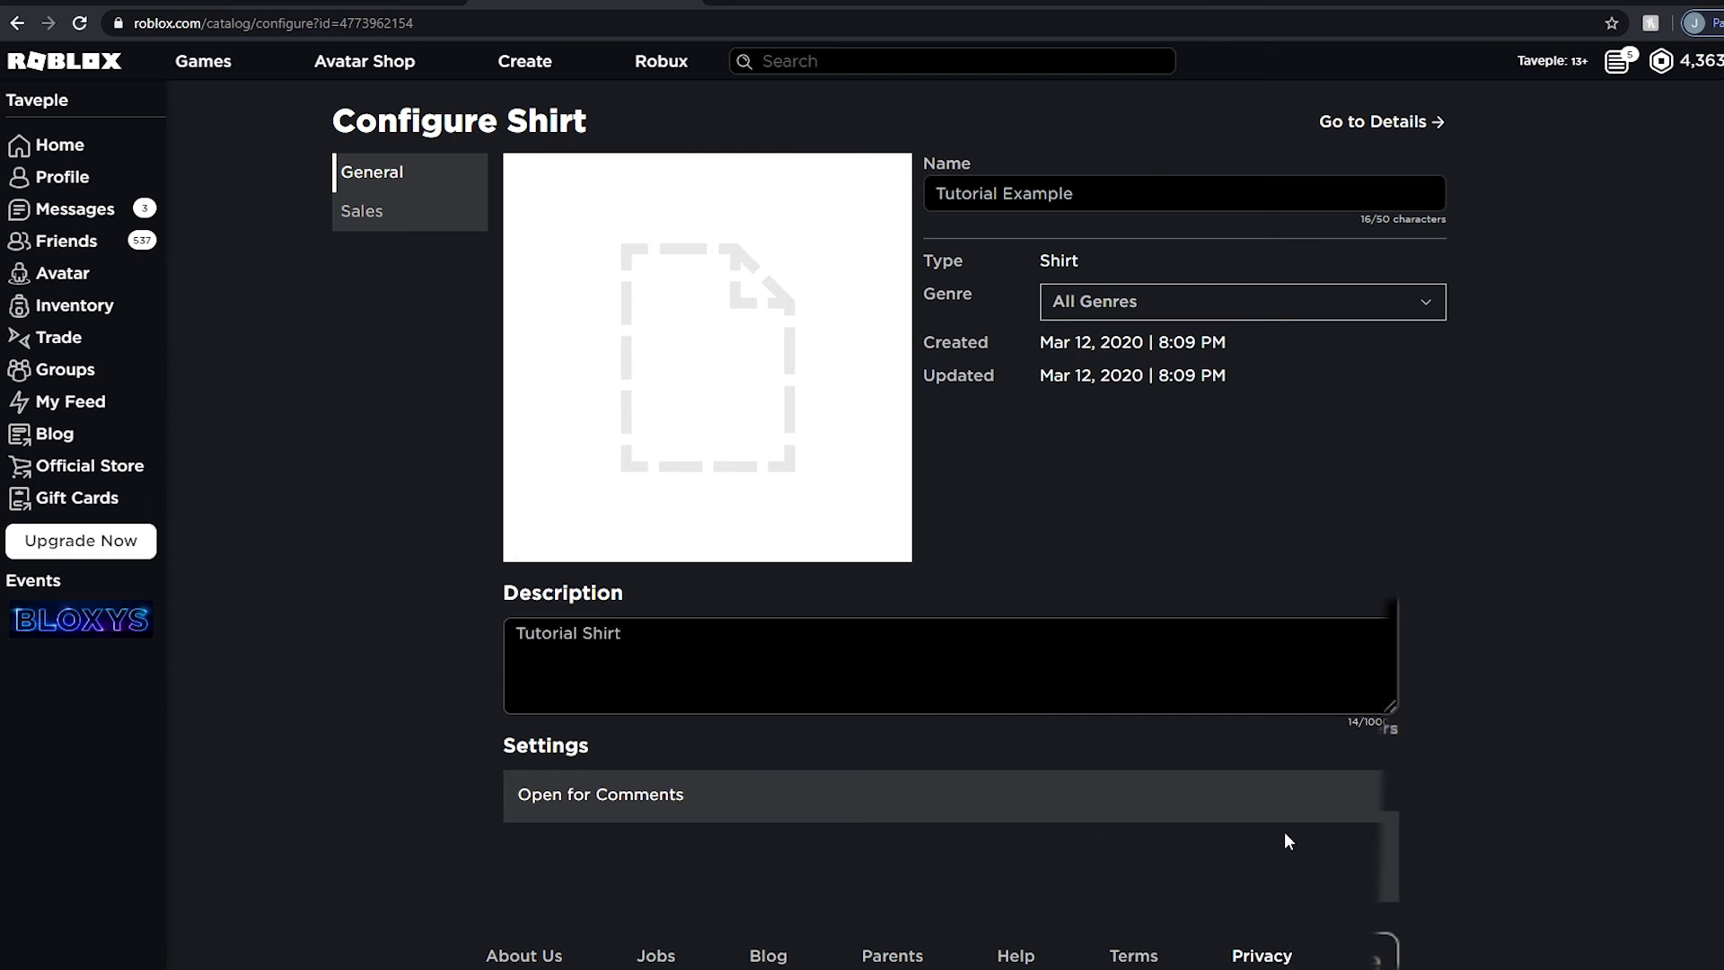
left_click(1382, 938)
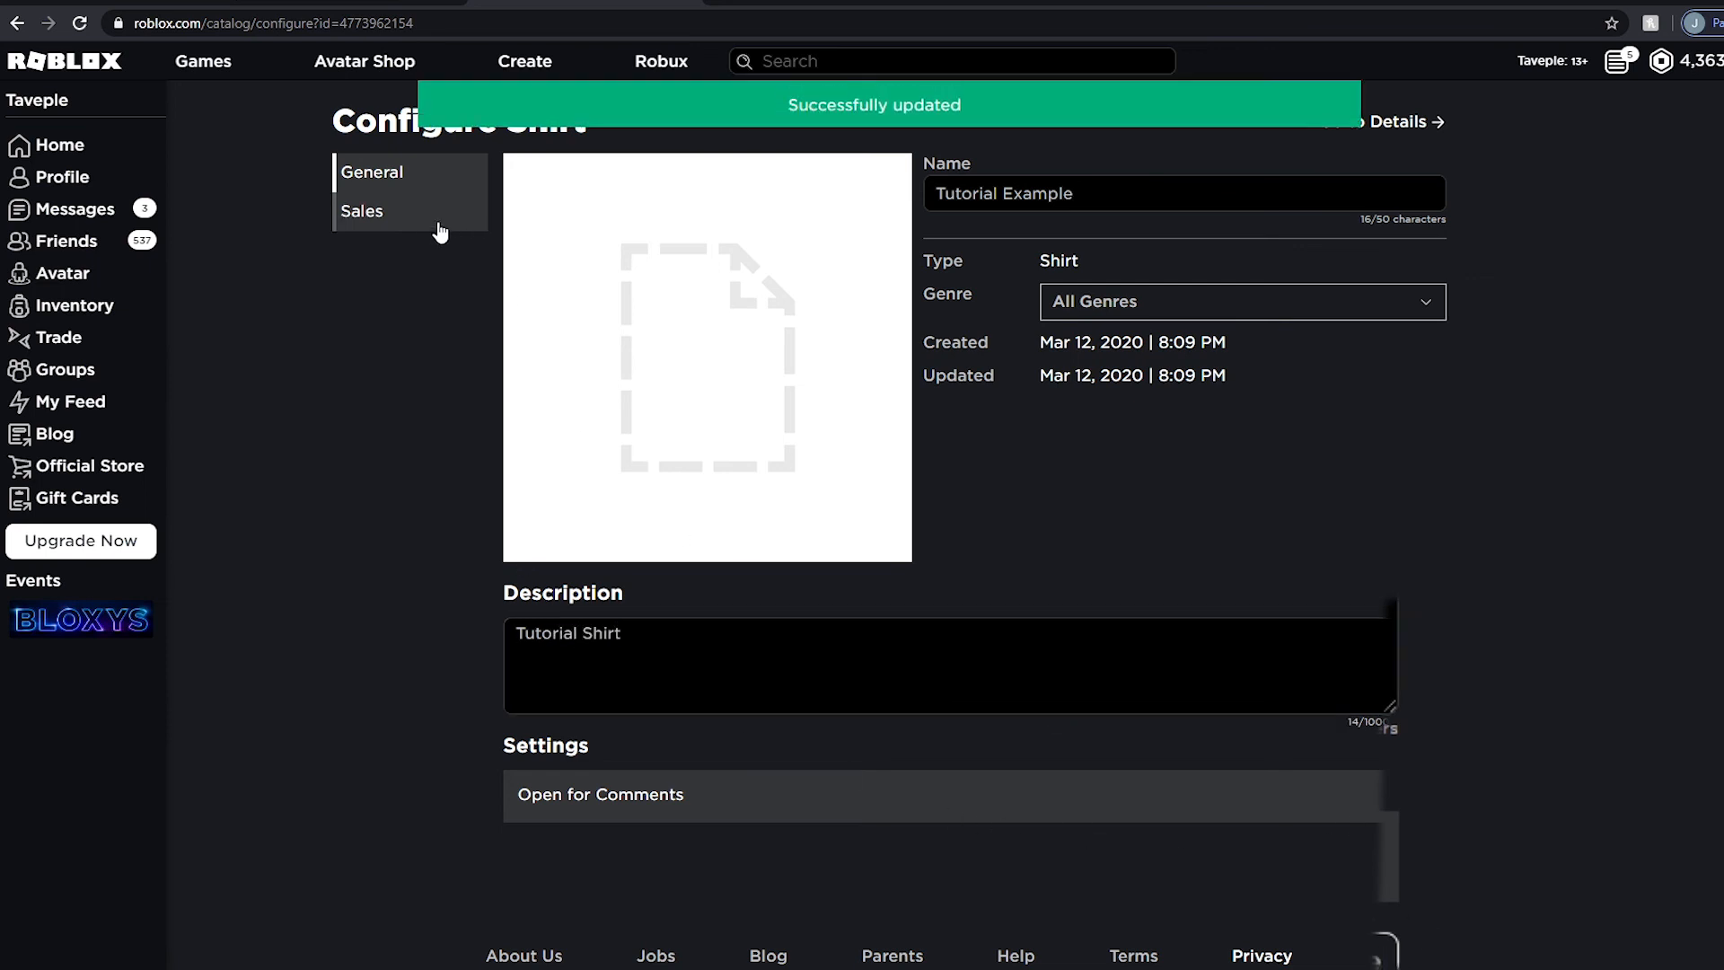
- Put the shirt up for sale in its sales settings and examine the price, marketplace fee and earnings
left_click(437, 228)
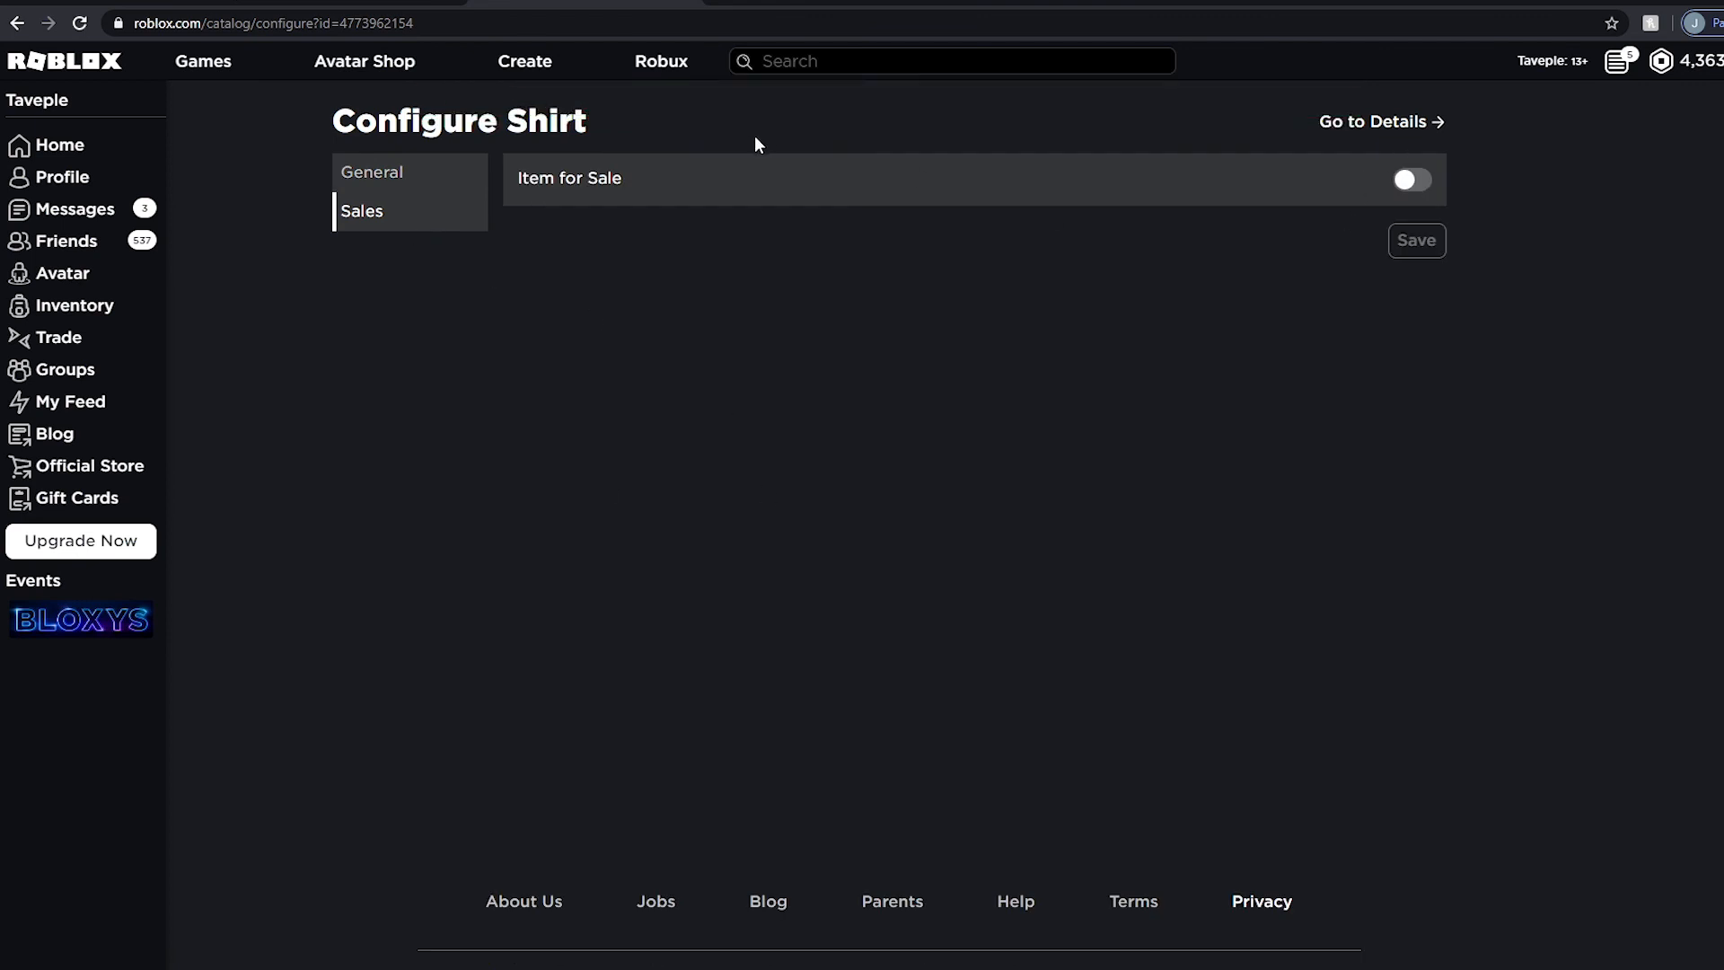
left_click_drag(564, 178, 585, 178)
left_click(1405, 181)
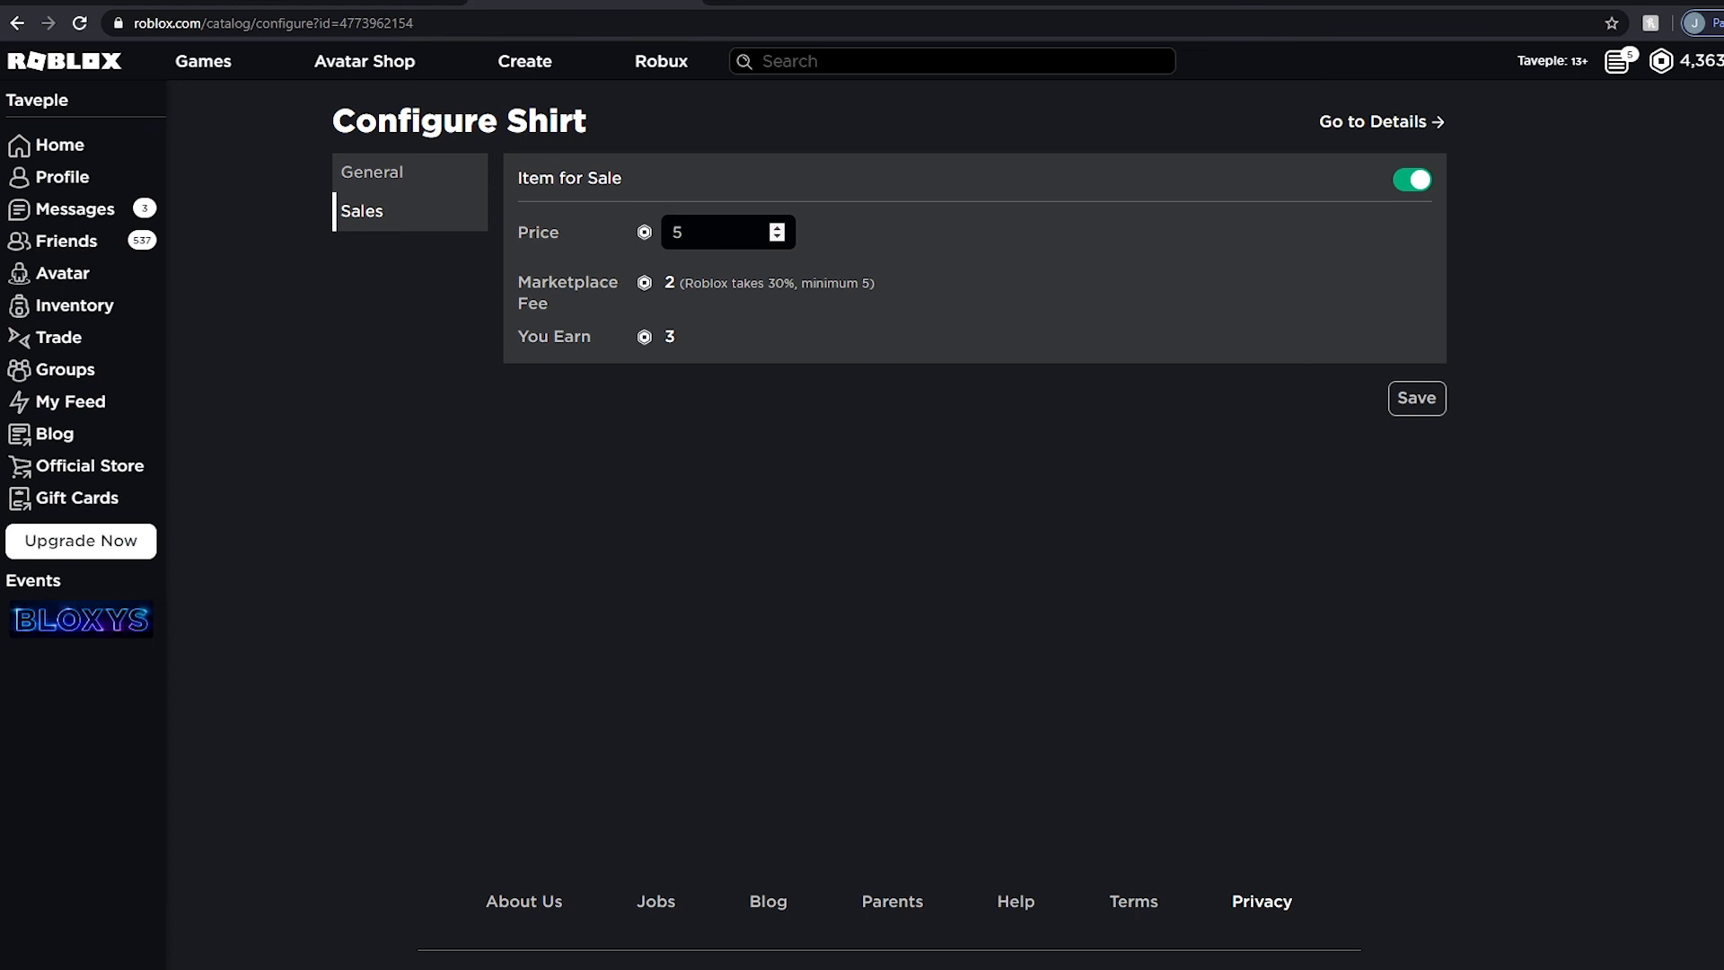
left_click_drag(694, 287, 825, 285)
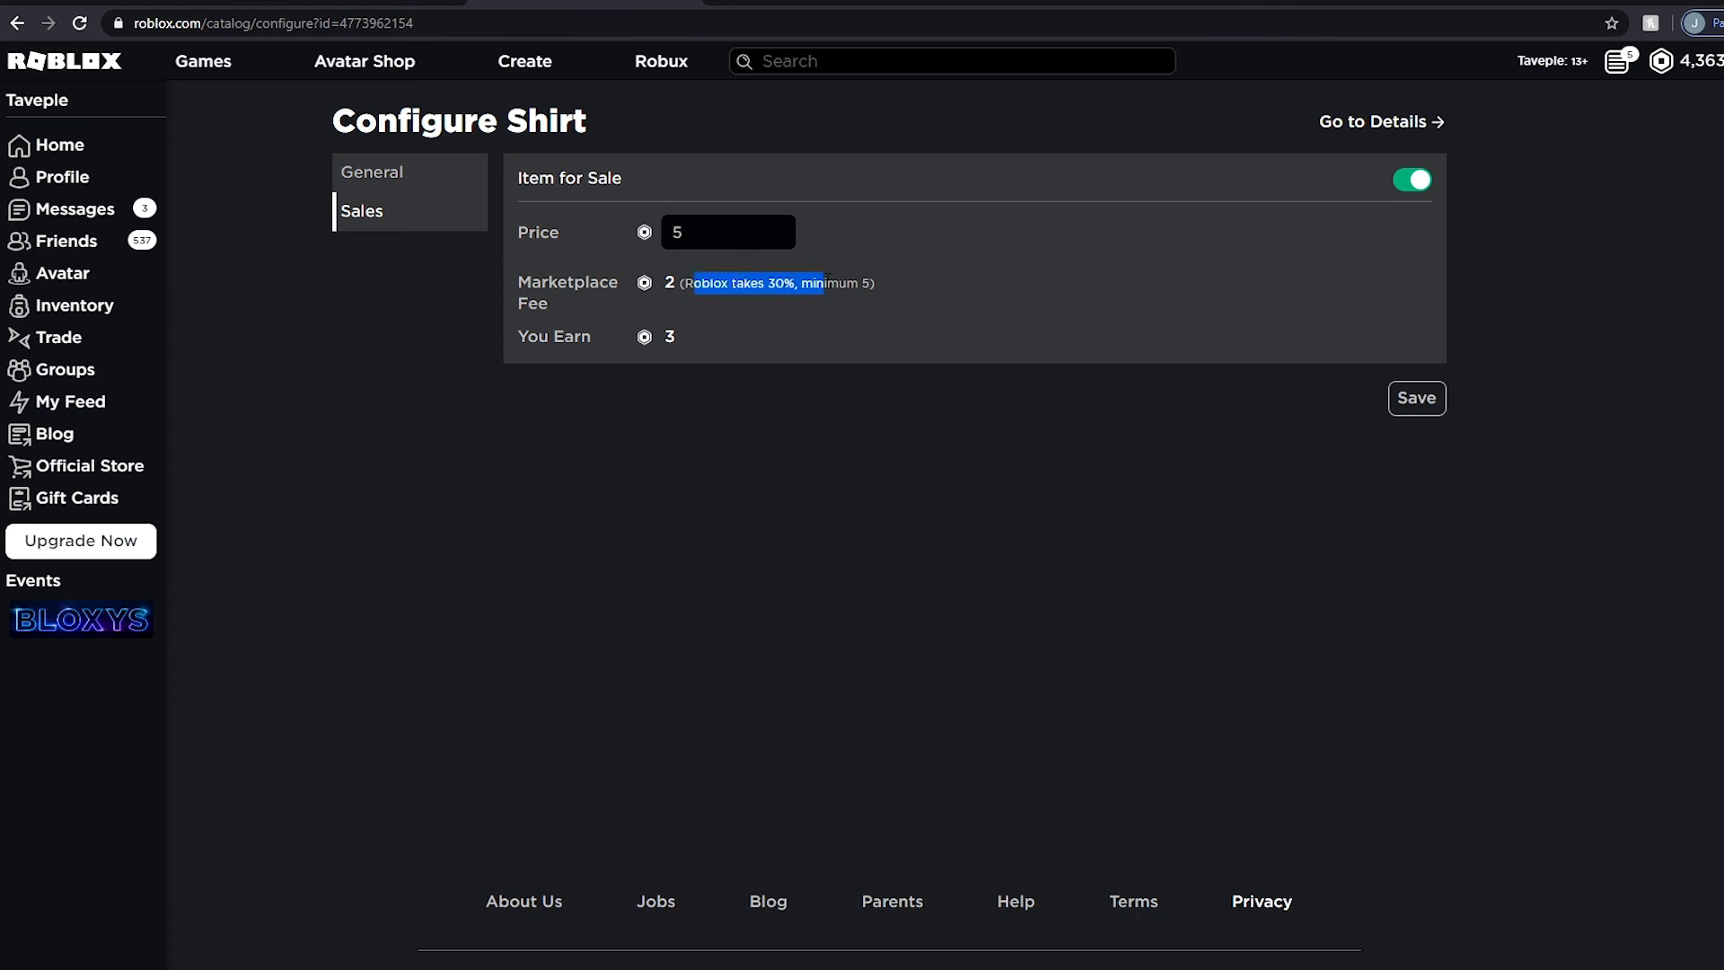
left_click(781, 262)
left_click_drag(718, 233, 648, 231)
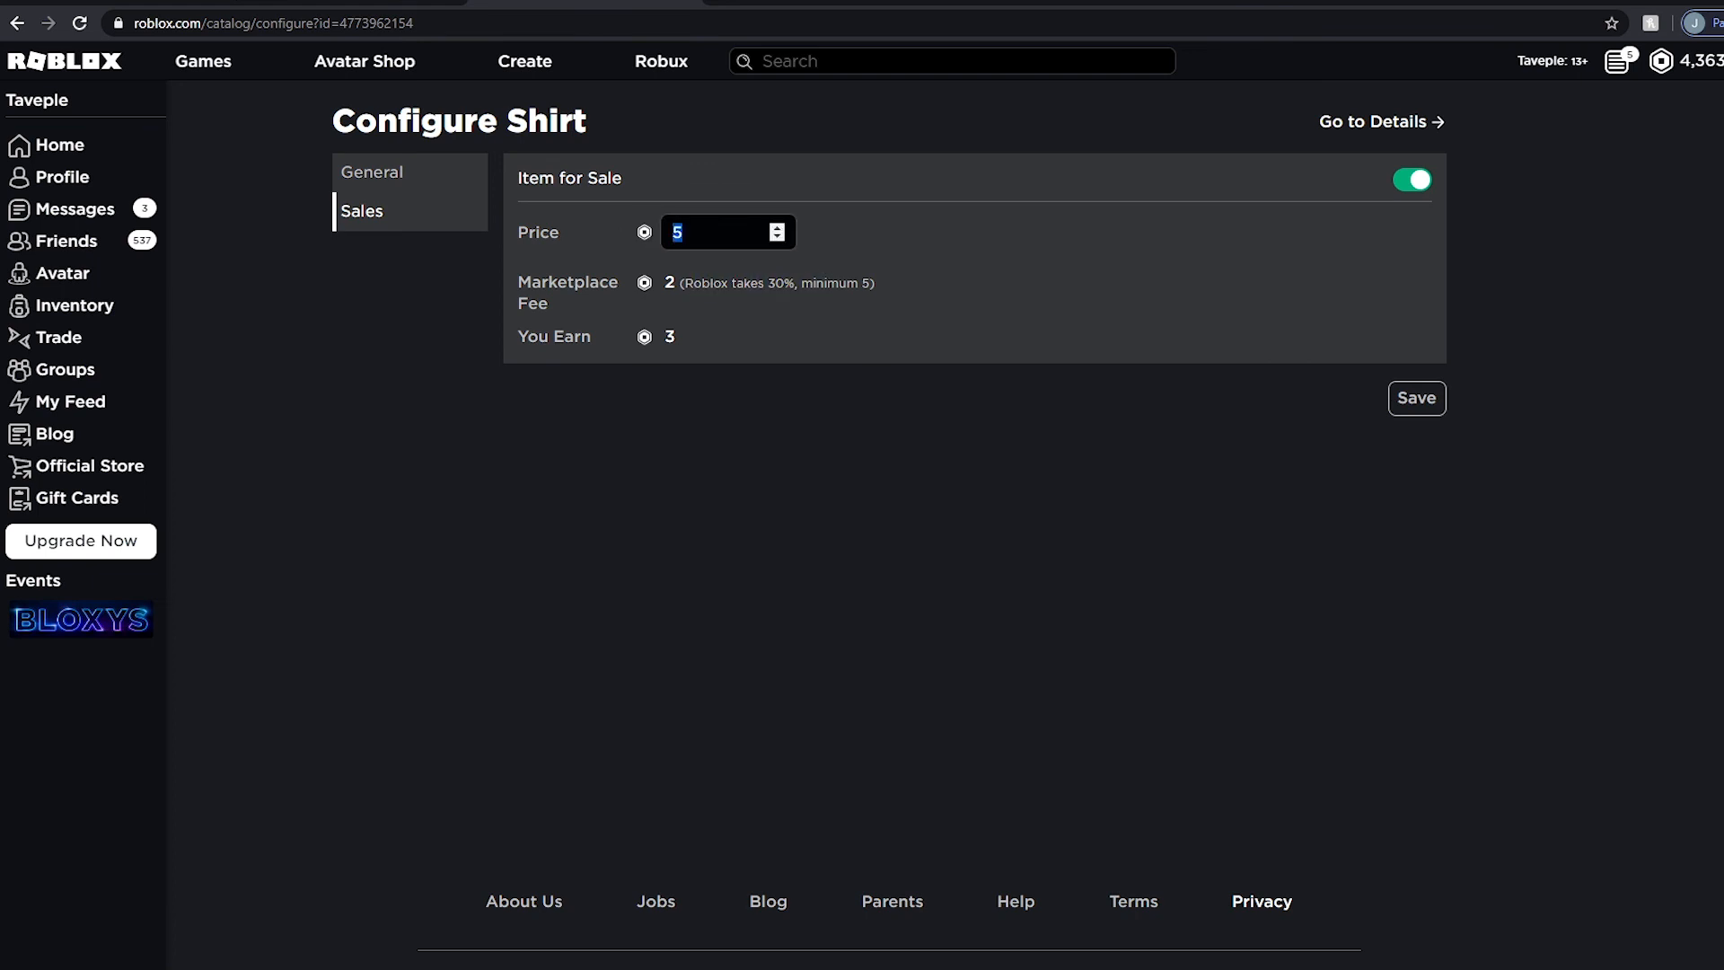
left_click(675, 339)
- Try a price of 7 Robux and examine how the marketplace fee and earnings are worked out
left_click(709, 232)
key("BackSpace")
type("7")
left_click_drag(681, 282, 732, 284)
left_click(799, 277)
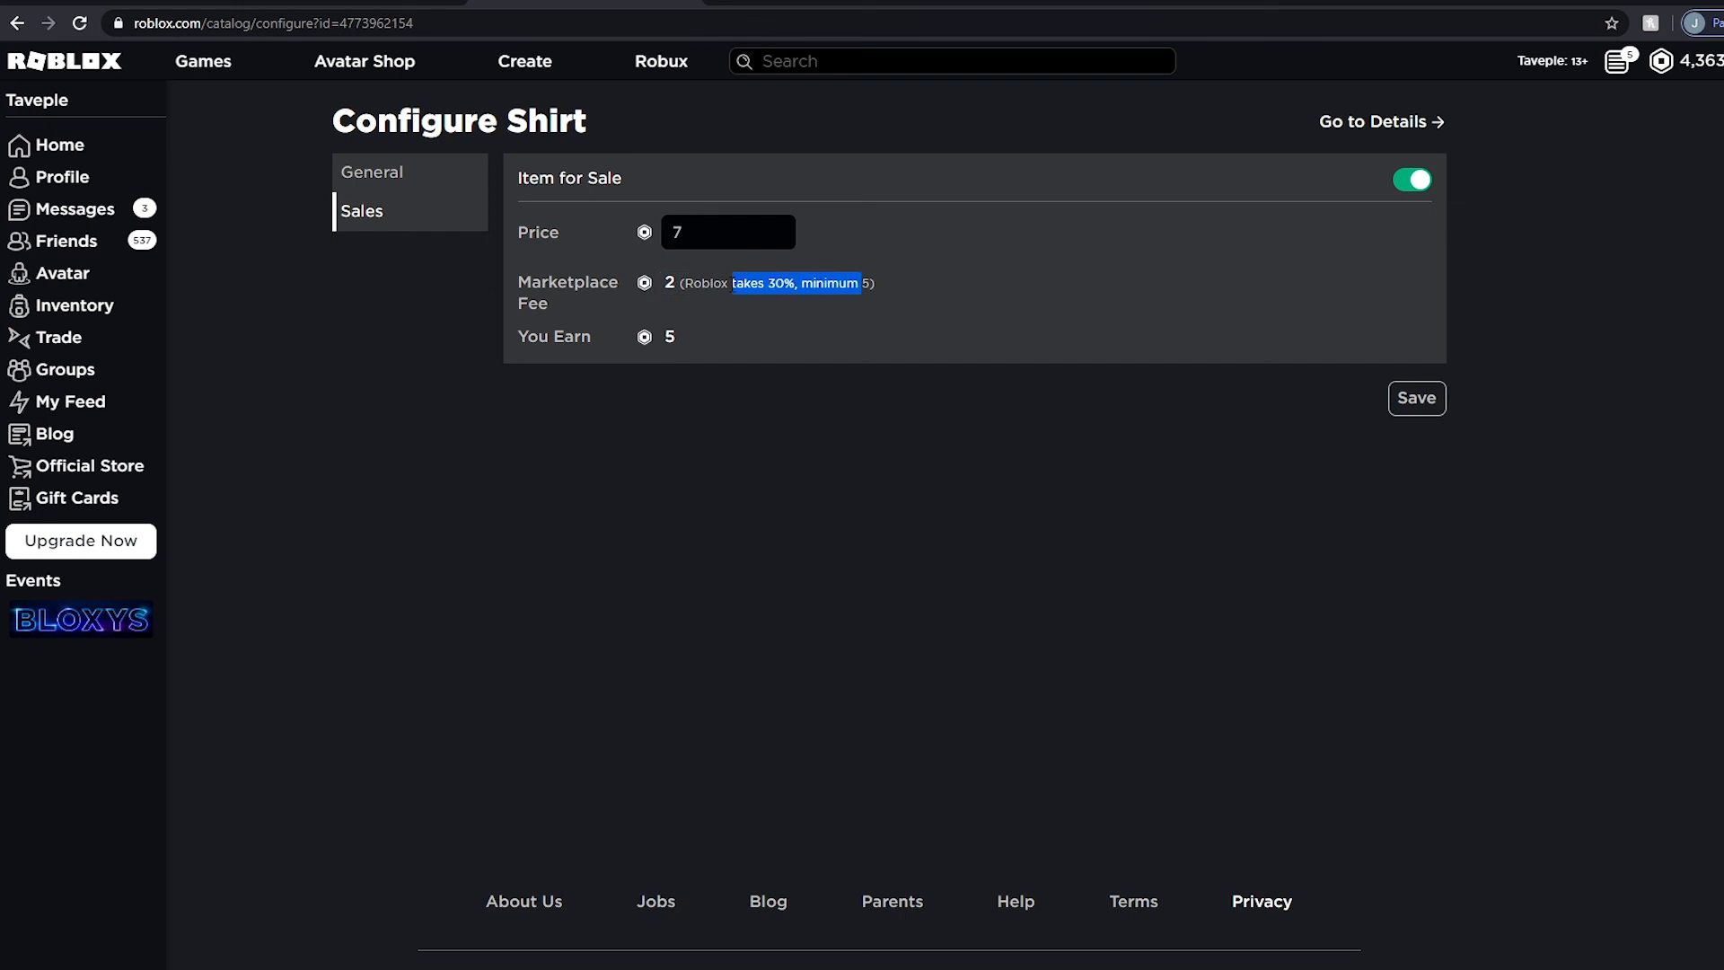
left_click(703, 333)
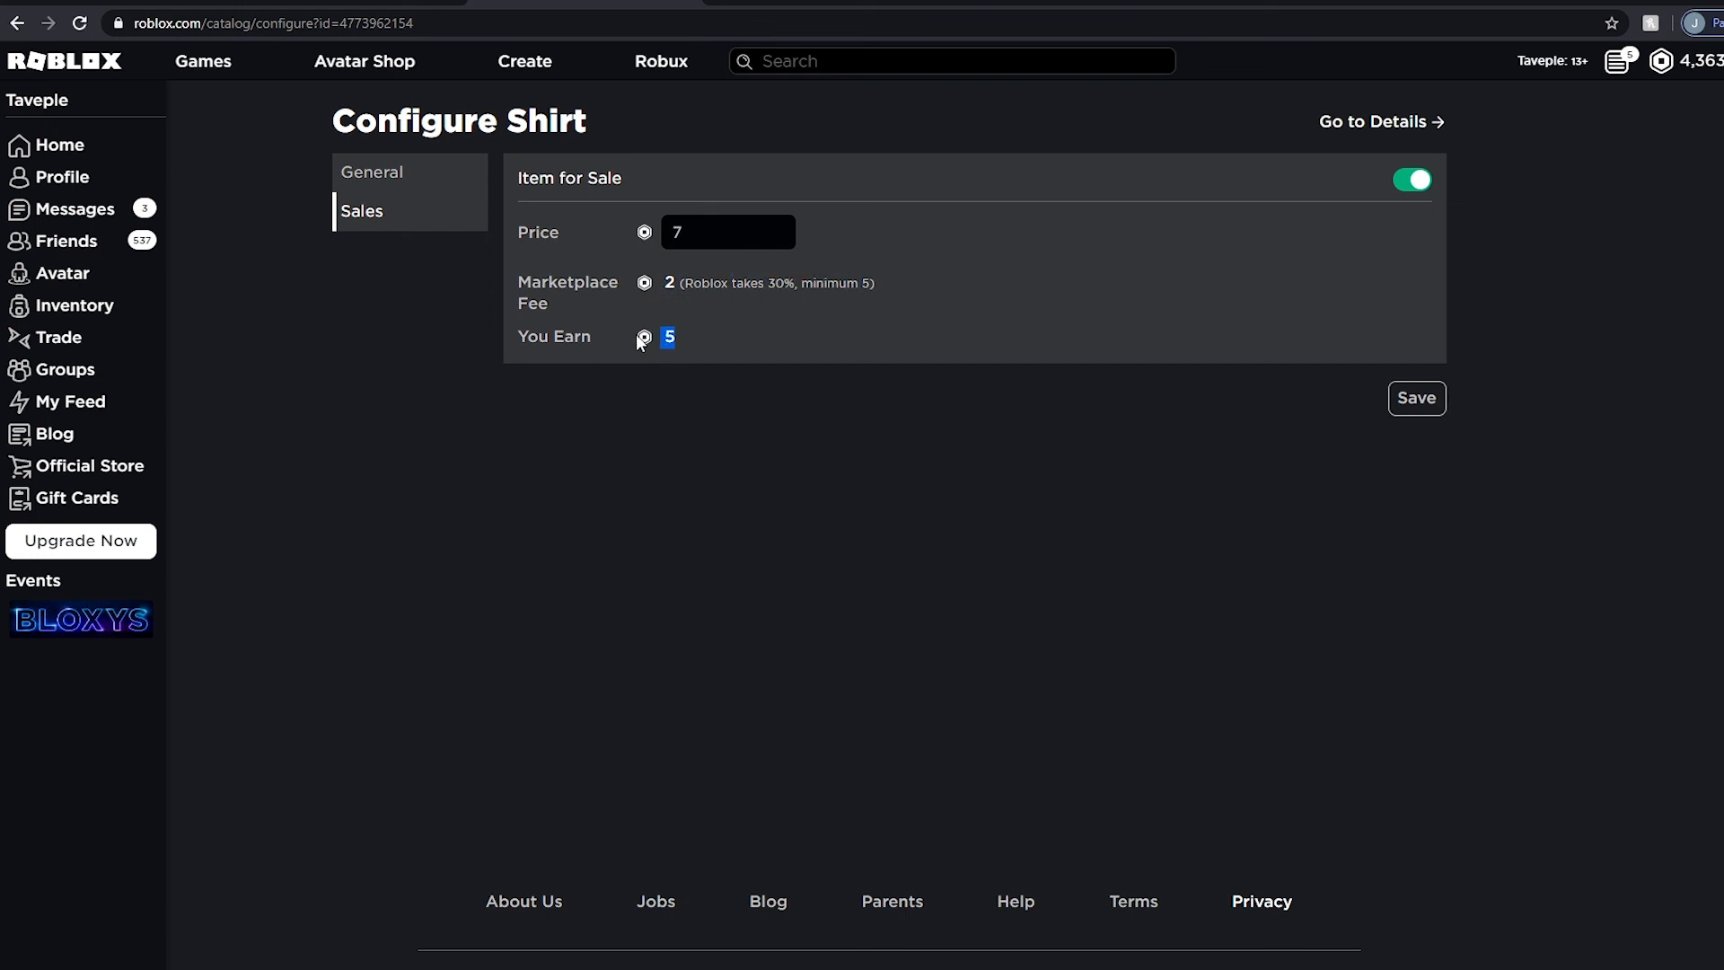
left_click_drag(661, 282, 877, 286)
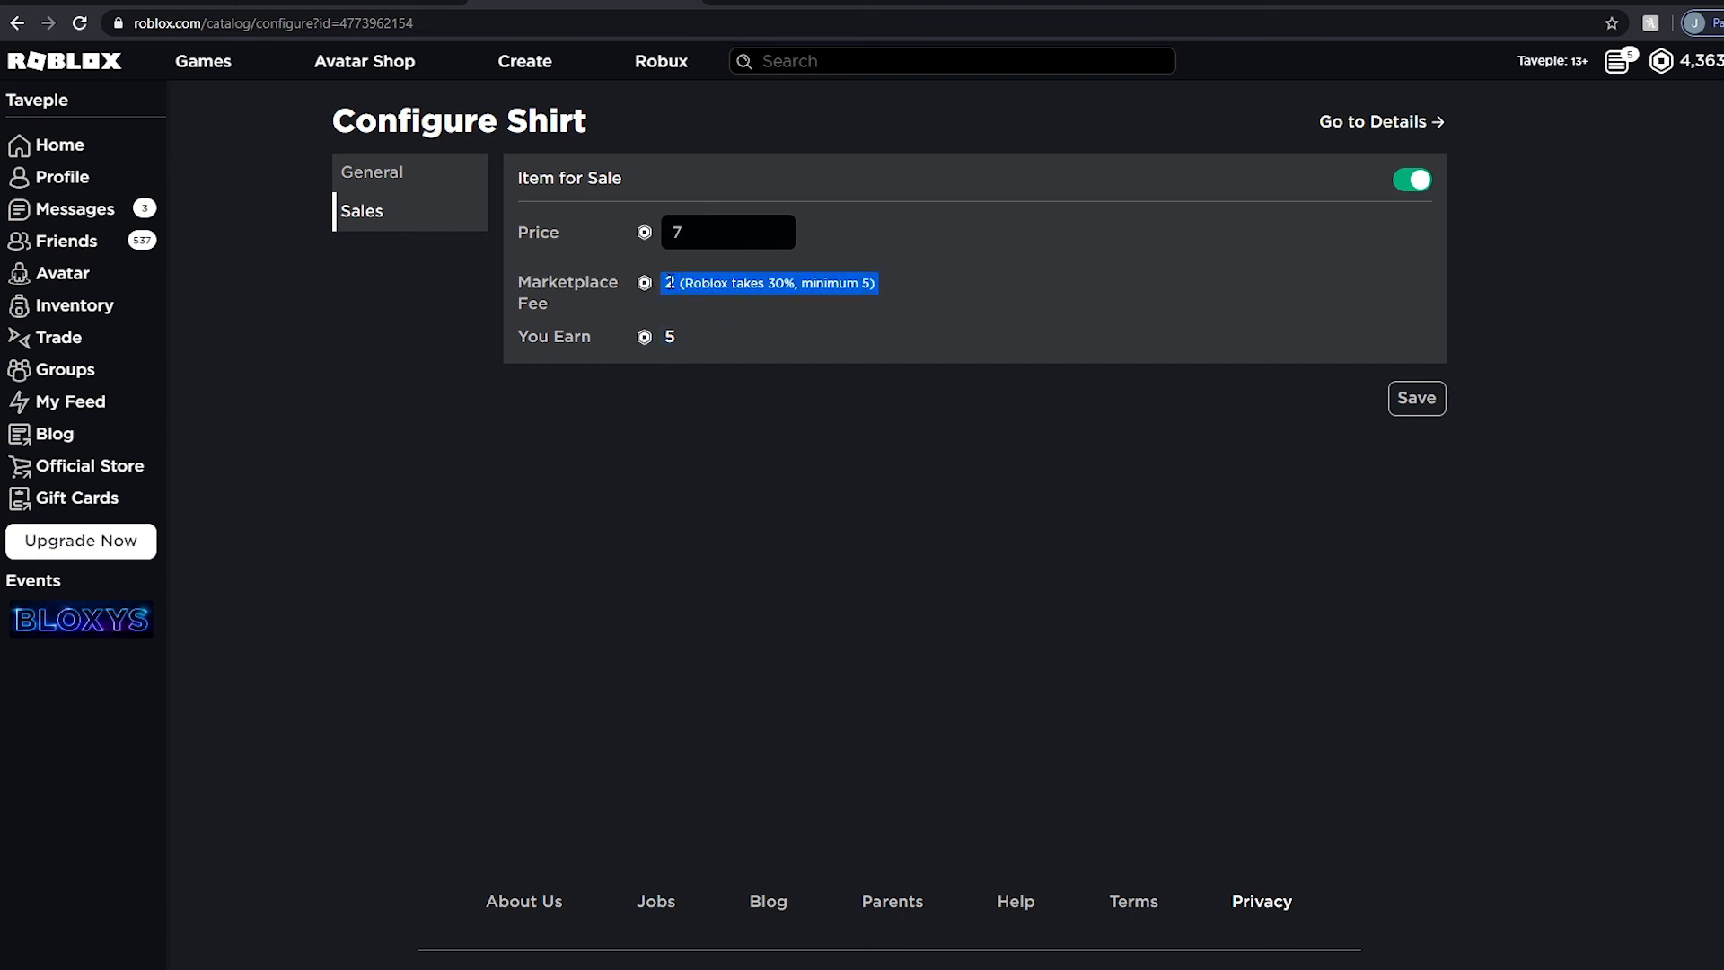
left_click(880, 289)
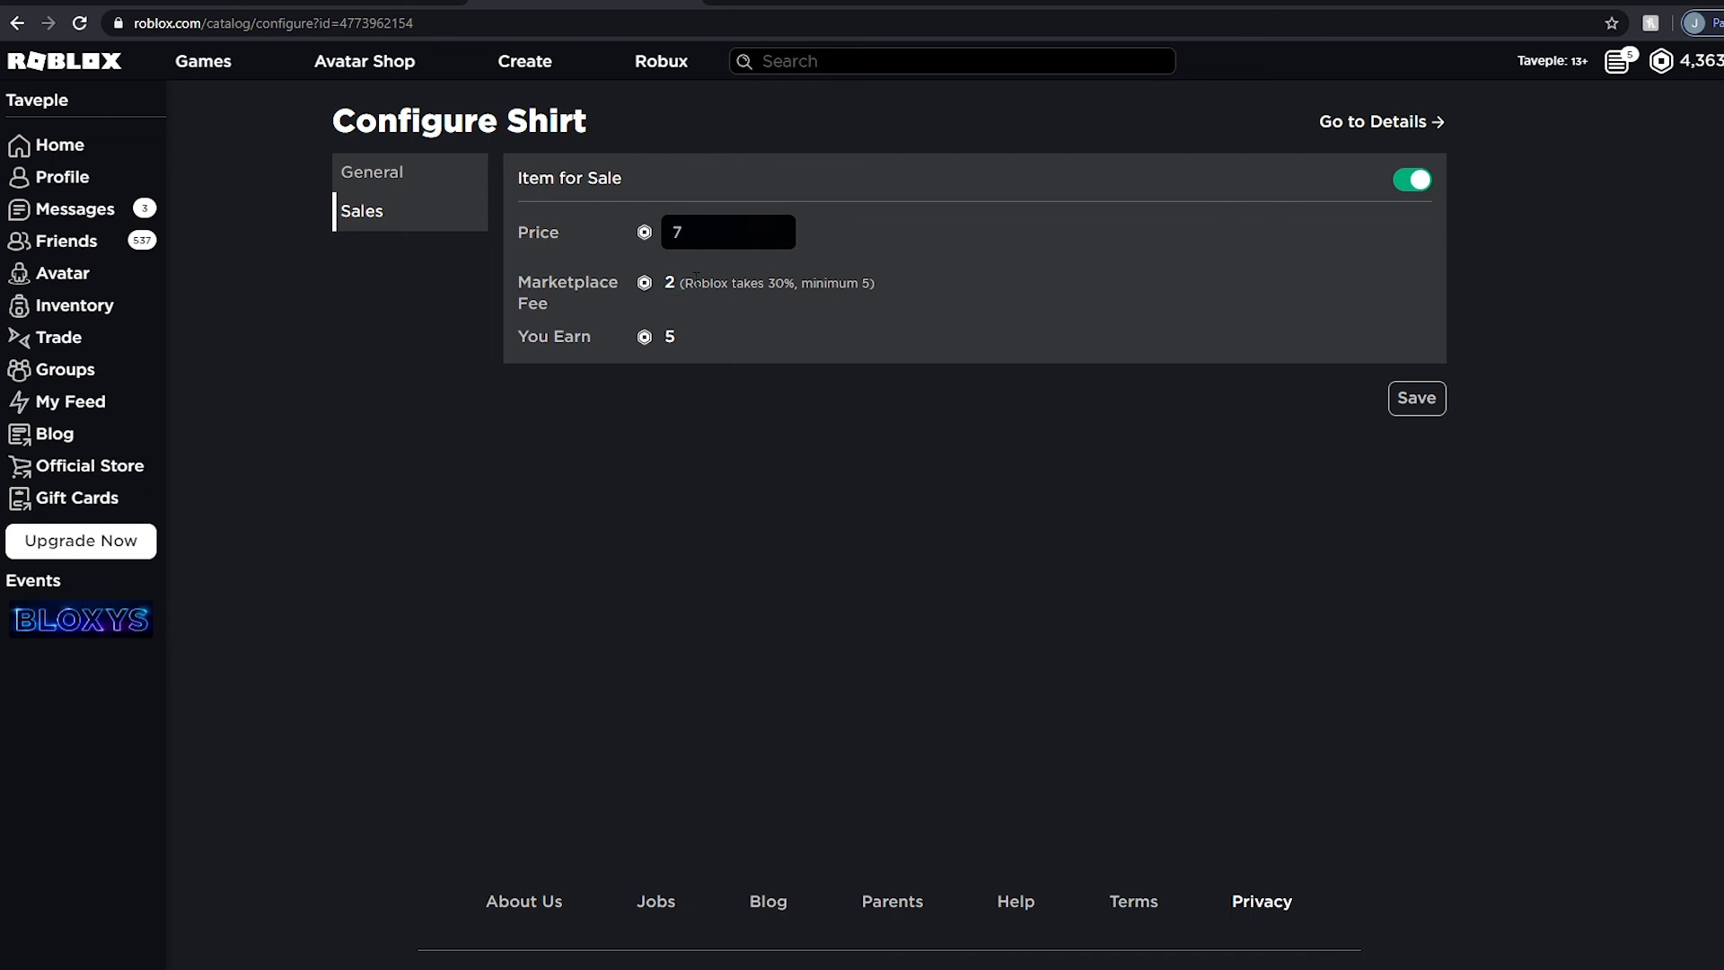
double_click(670, 283)
left_click_drag(692, 284, 731, 285)
left_click_drag(775, 284, 824, 286)
left_click(884, 288)
- Set the shirt's price to 5 Robux and save the sales settings
left_click(682, 232)
key("BackSpace")
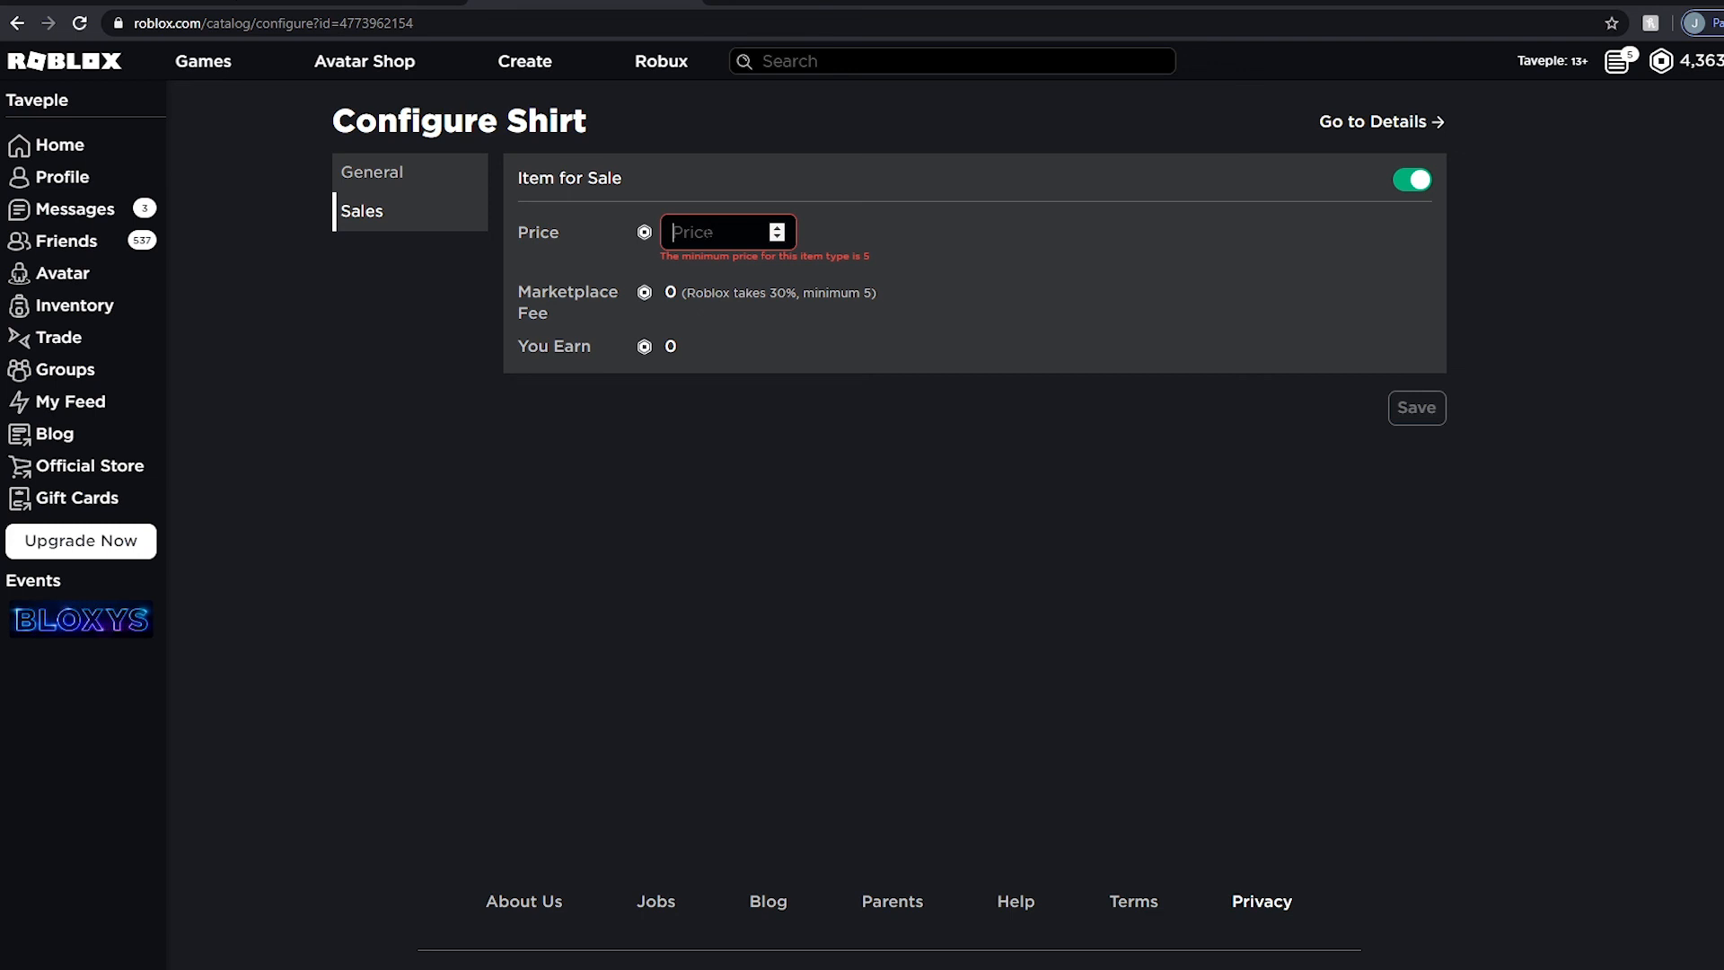
type("5")
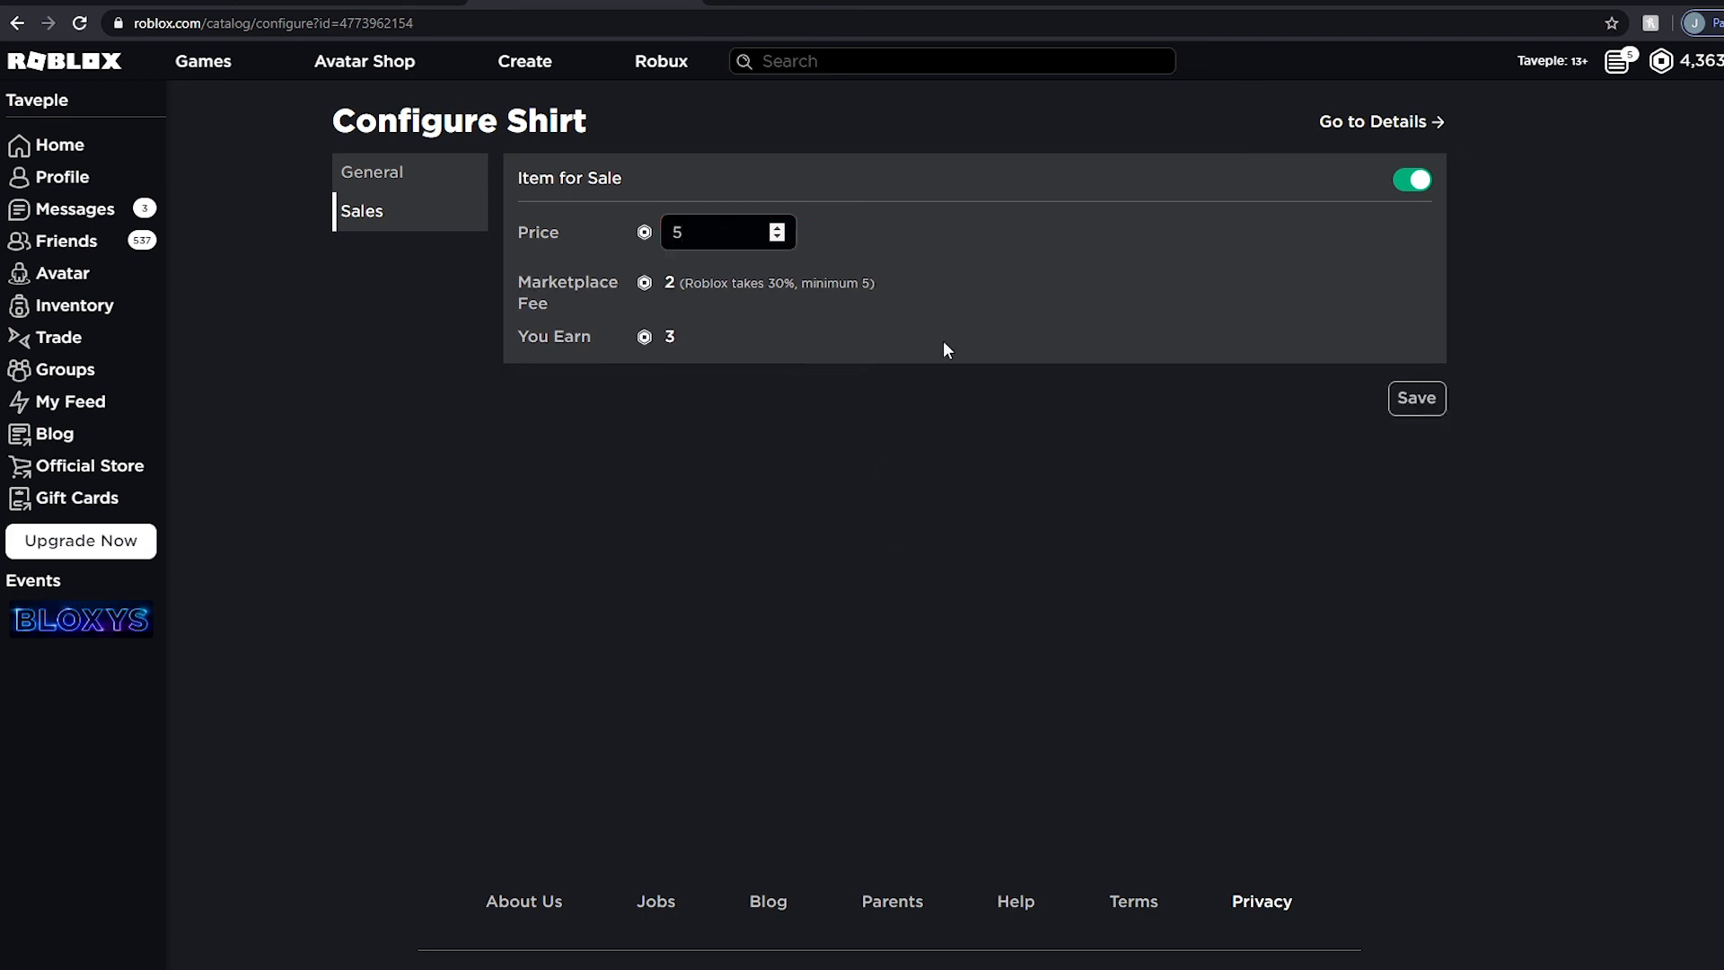
left_click(1417, 400)
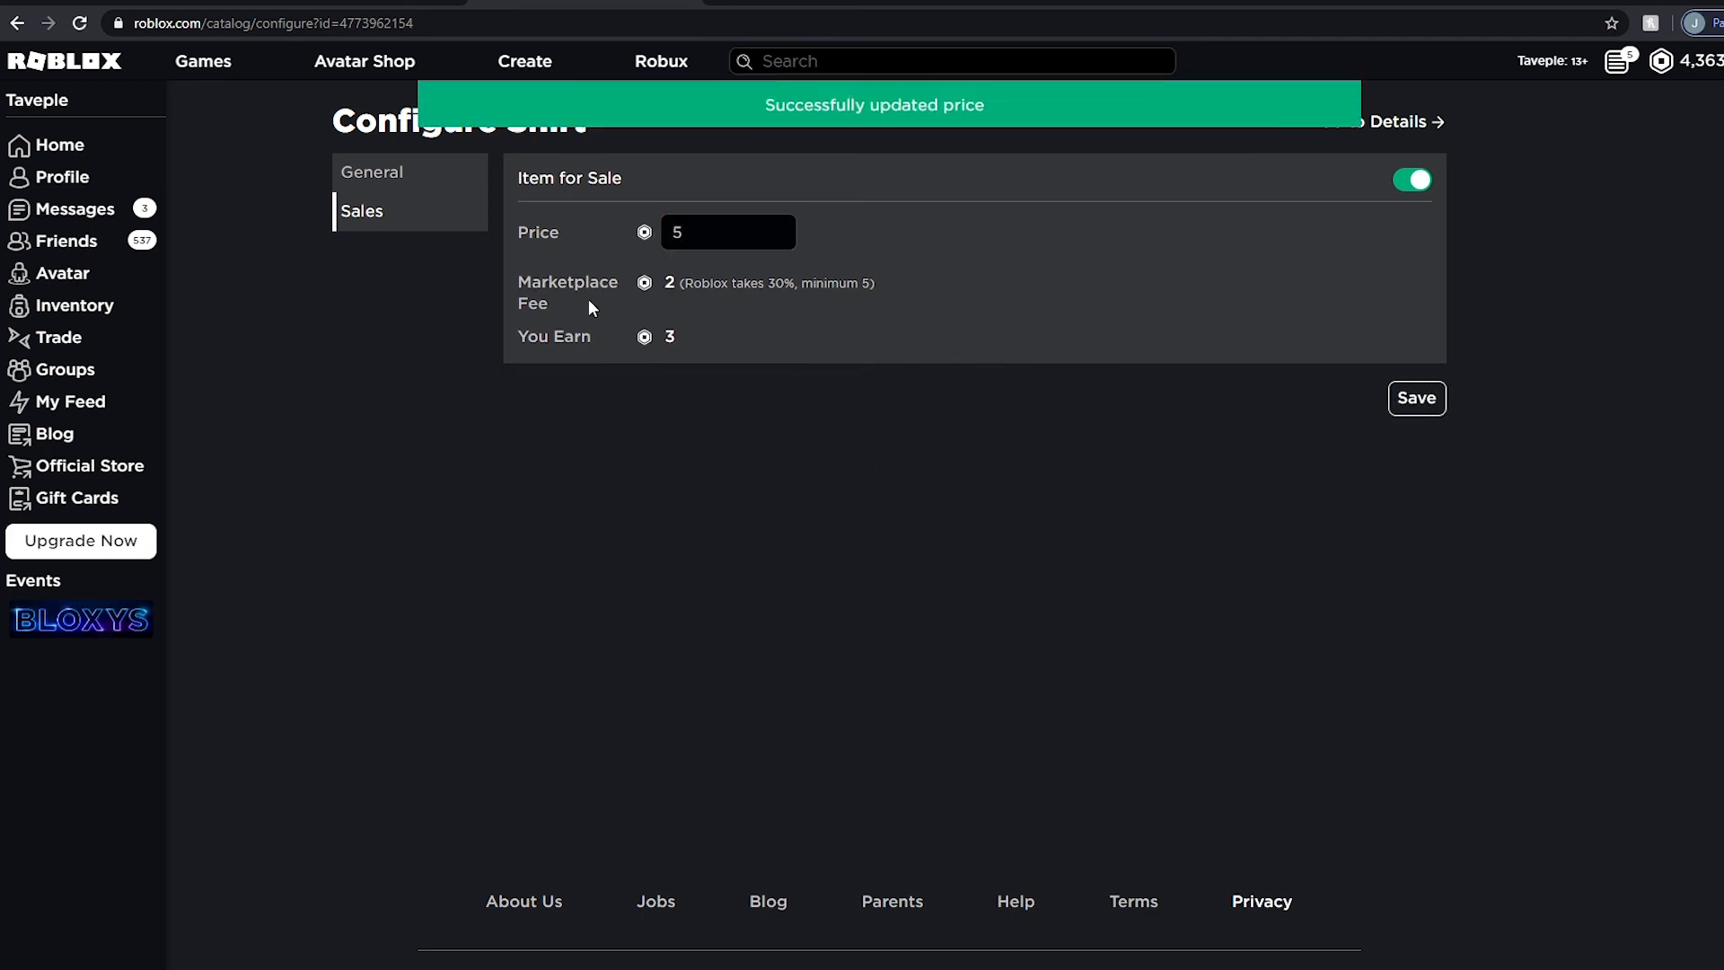
- View the shirt's details page, then open the clothing group's page and examine its funds and other sections
left_click(1405, 125)
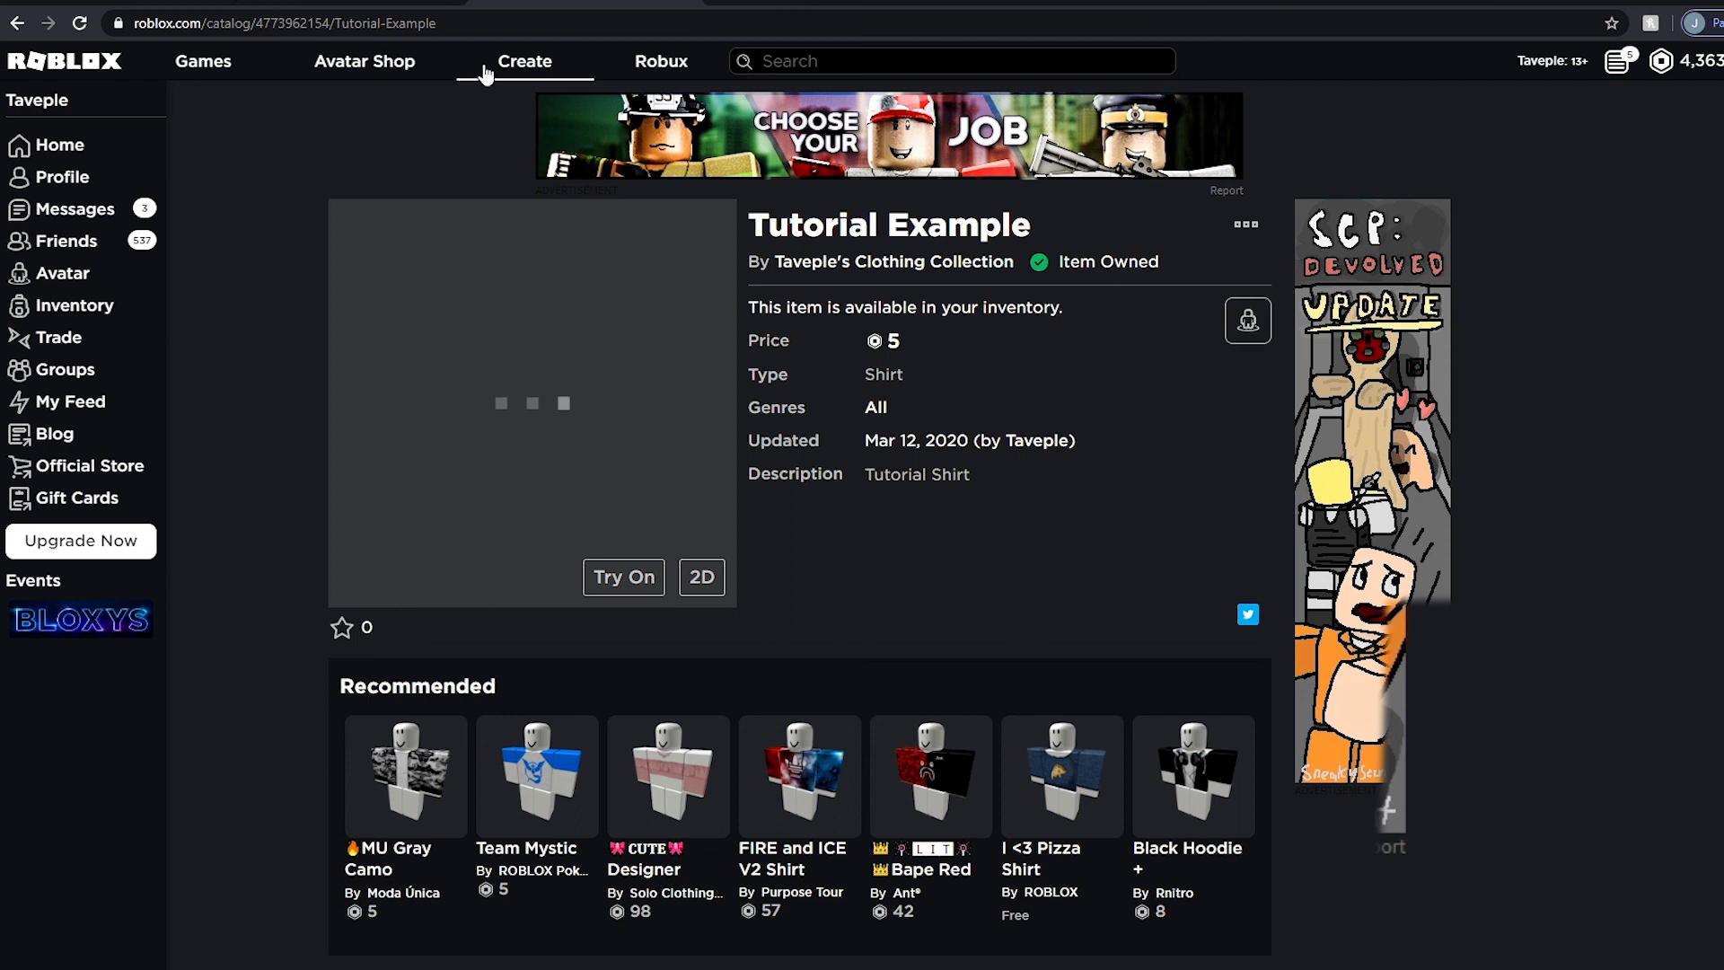
left_click(58, 369)
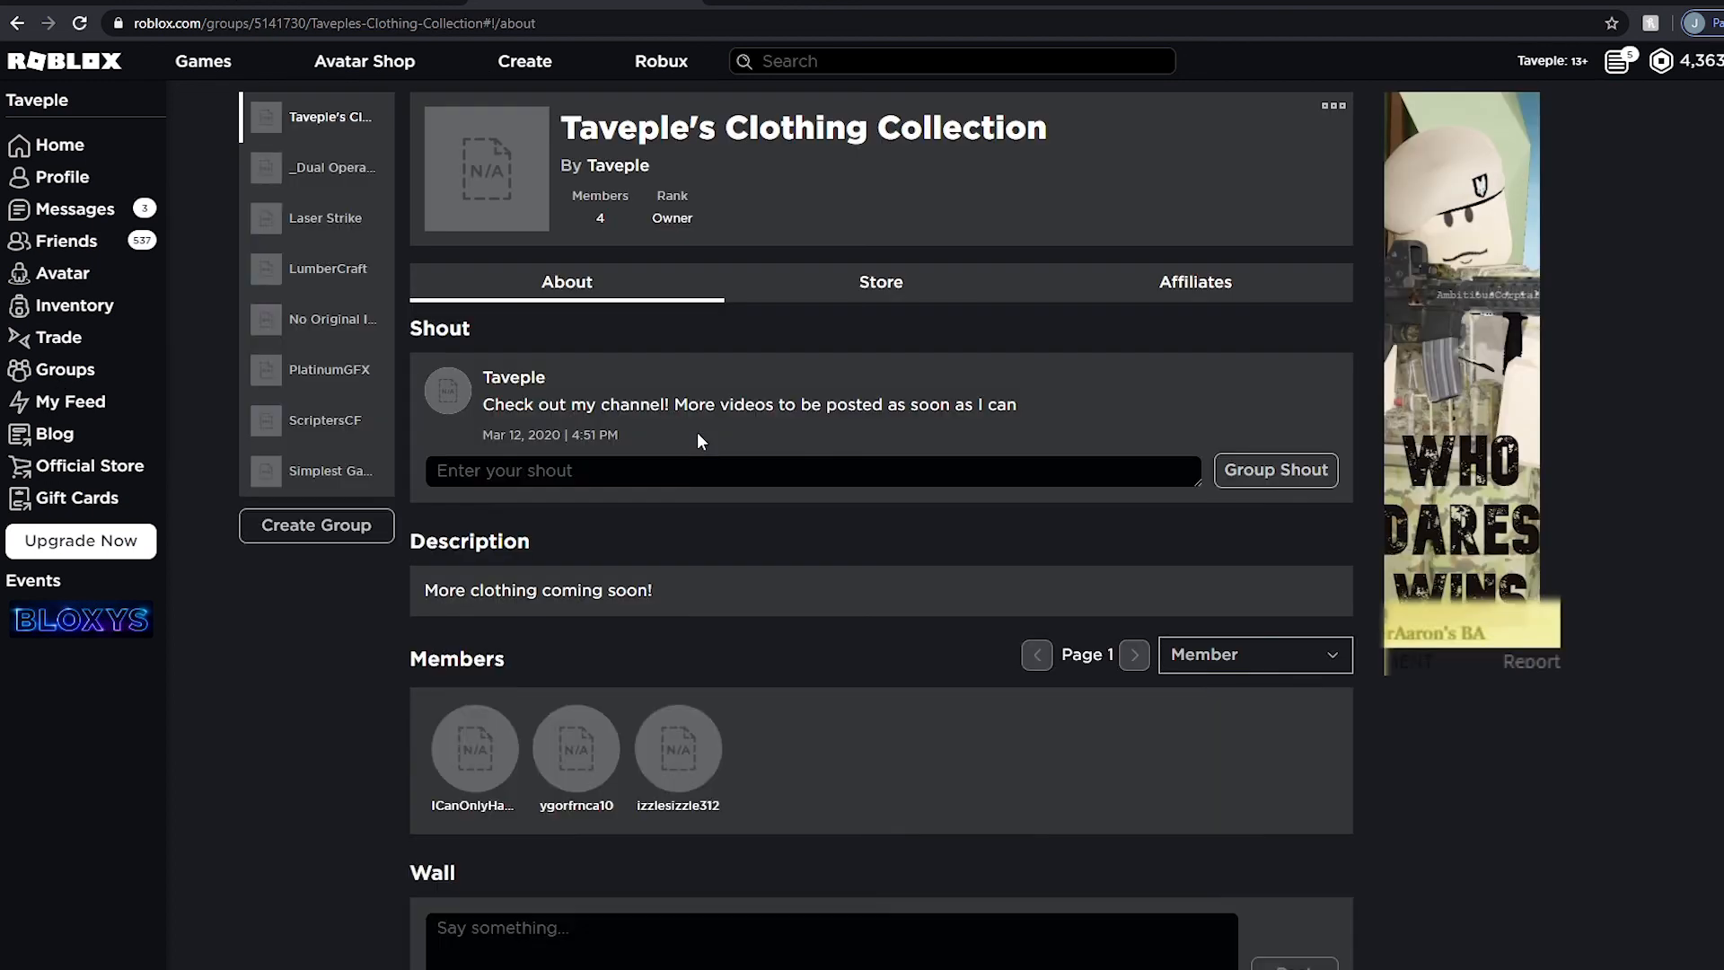
double_click(528, 664)
scroll(494, 643, "down", 3)
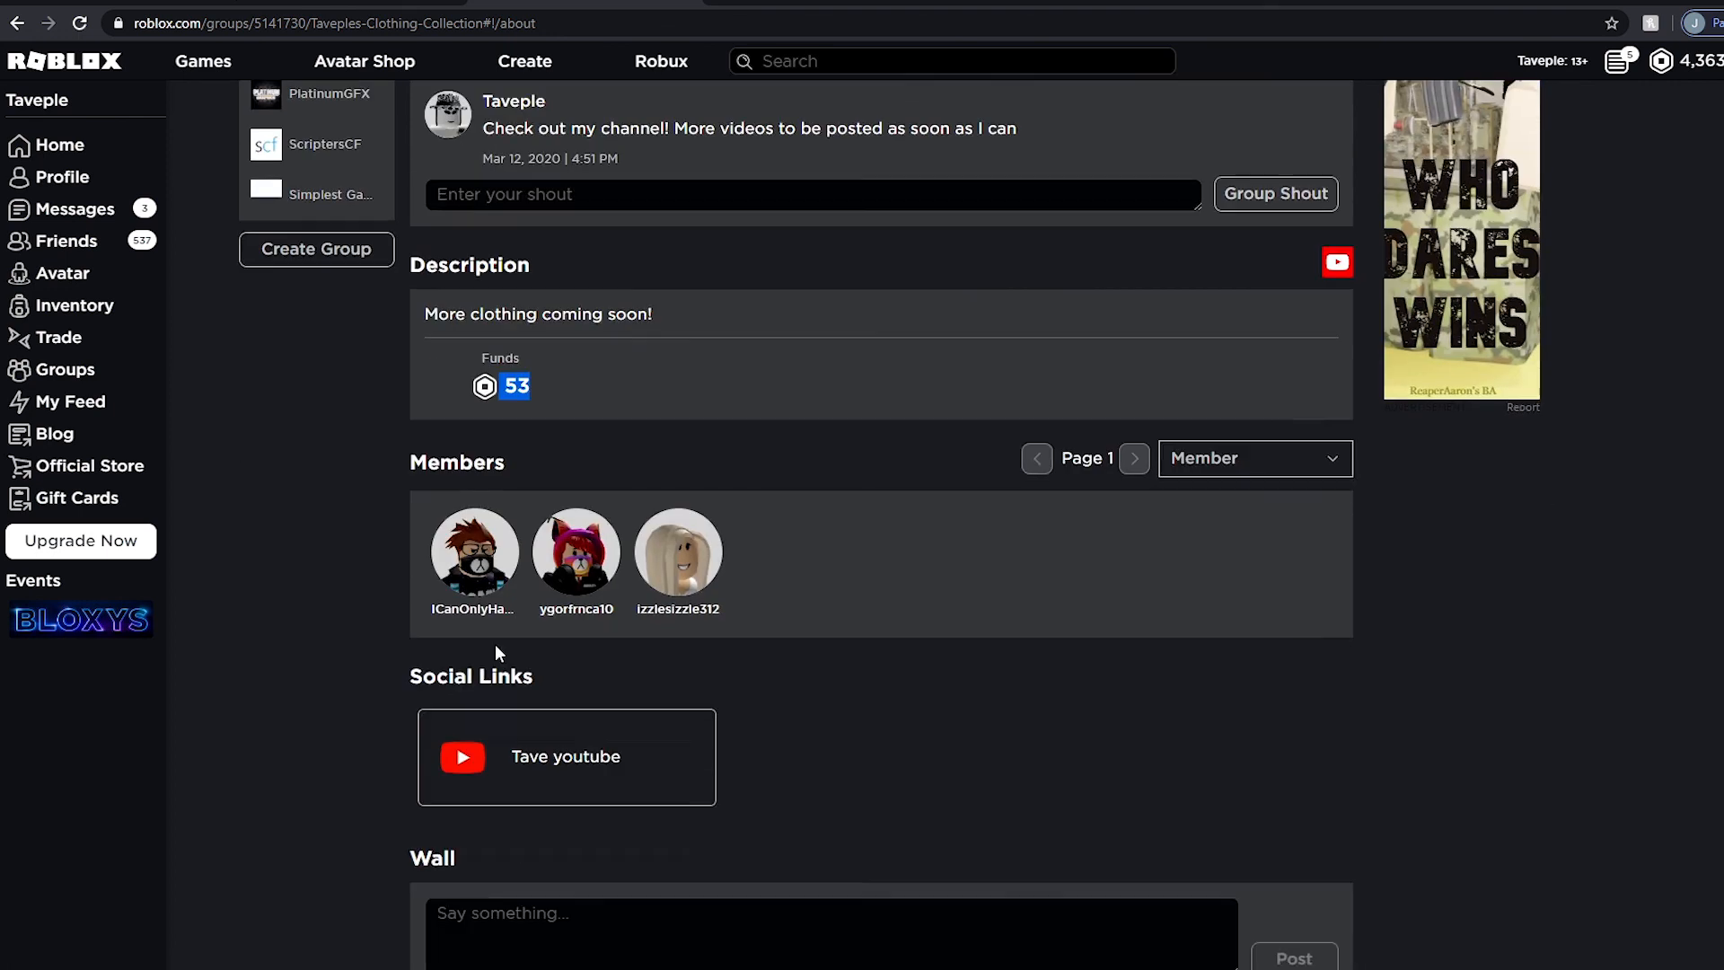
- Open the clothing group's store, examine the Highest In The Room HD shirt from several angles and return to the store
scroll(501, 474, "up", 2)
left_click(877, 189)
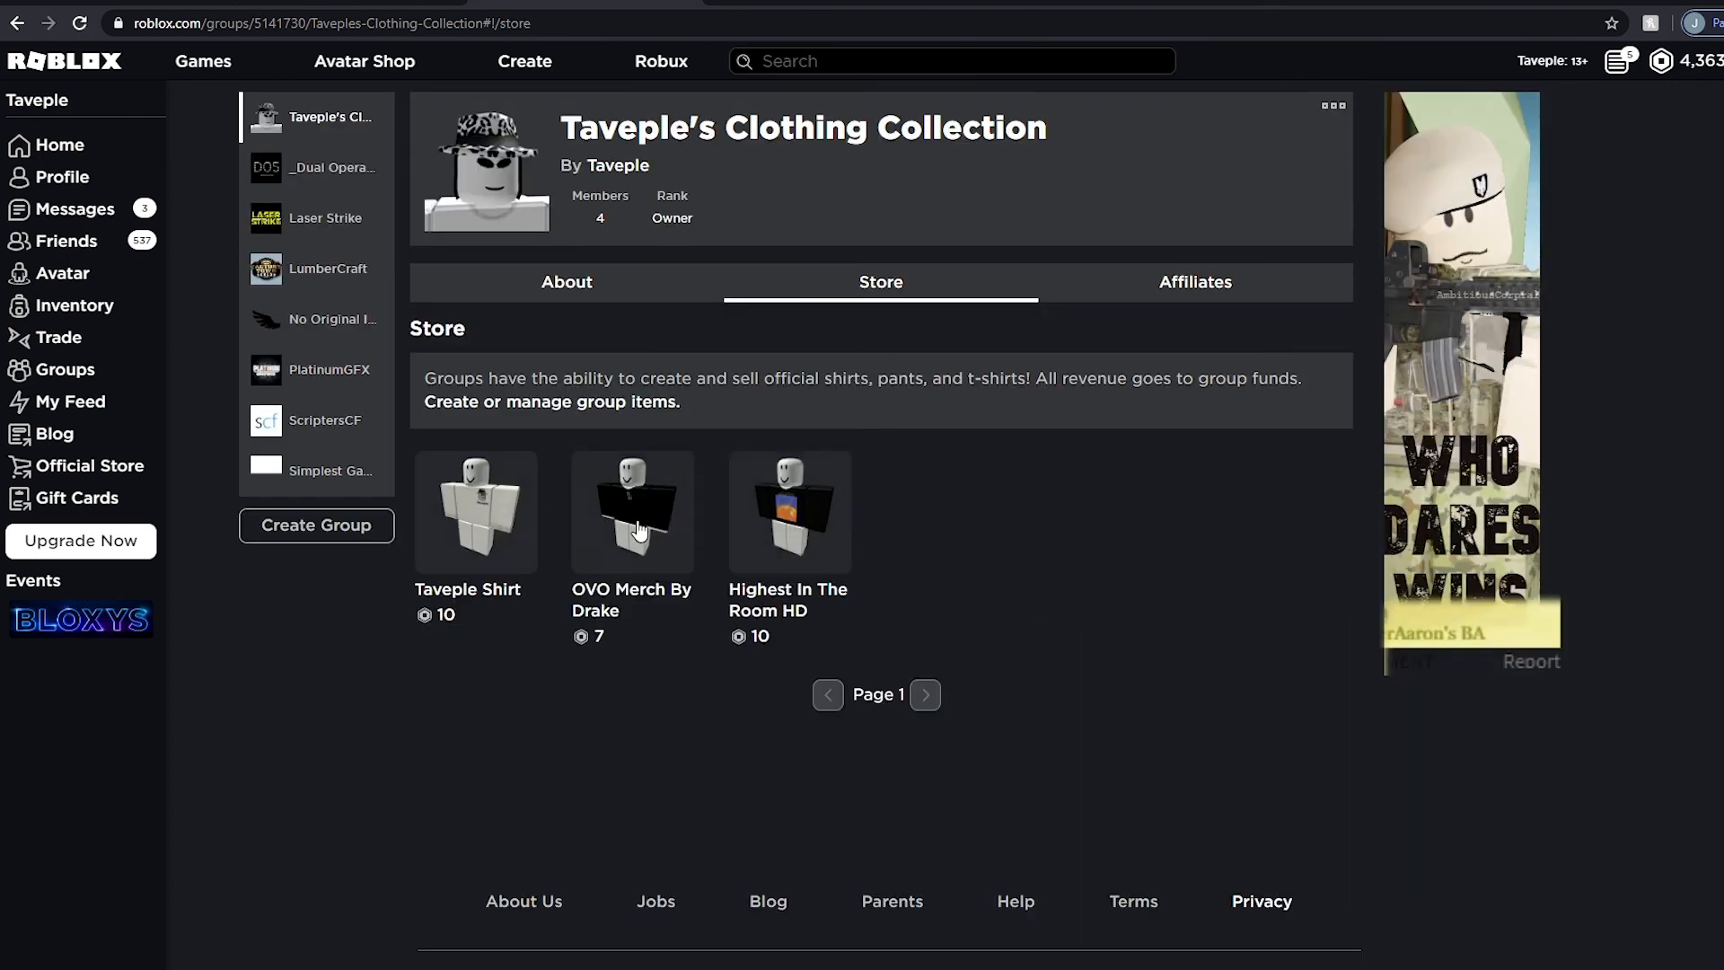
left_click(809, 522)
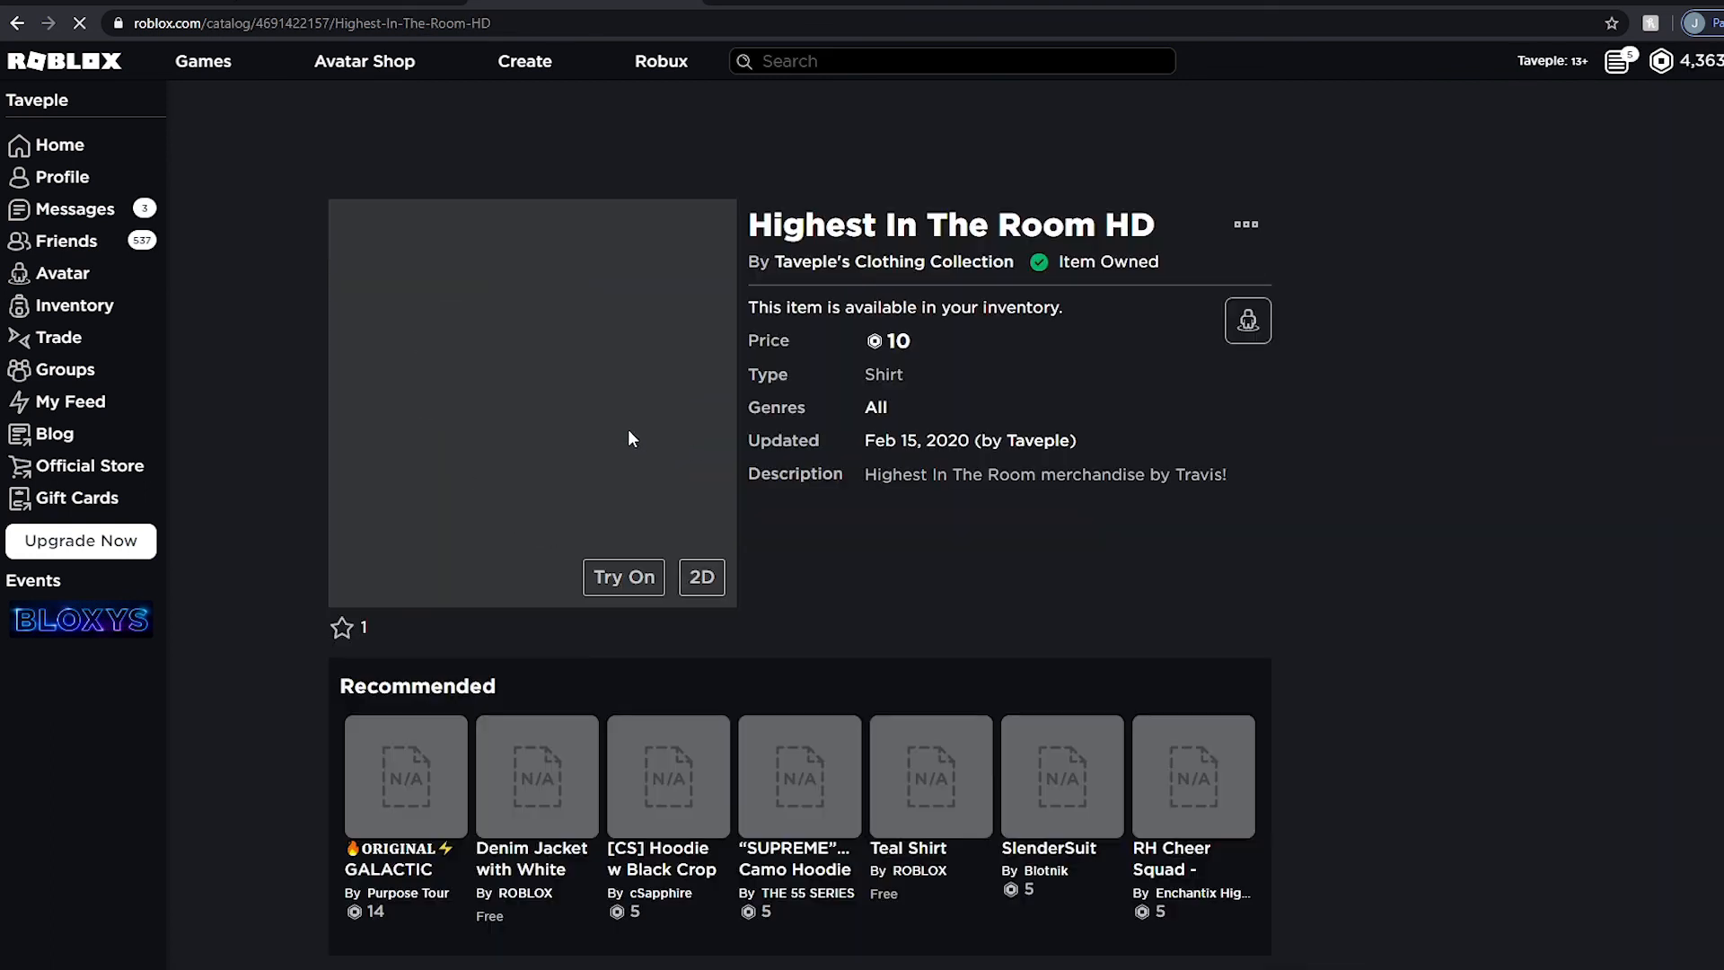
left_click_drag(485, 424, 608, 413)
left_click(12, 21)
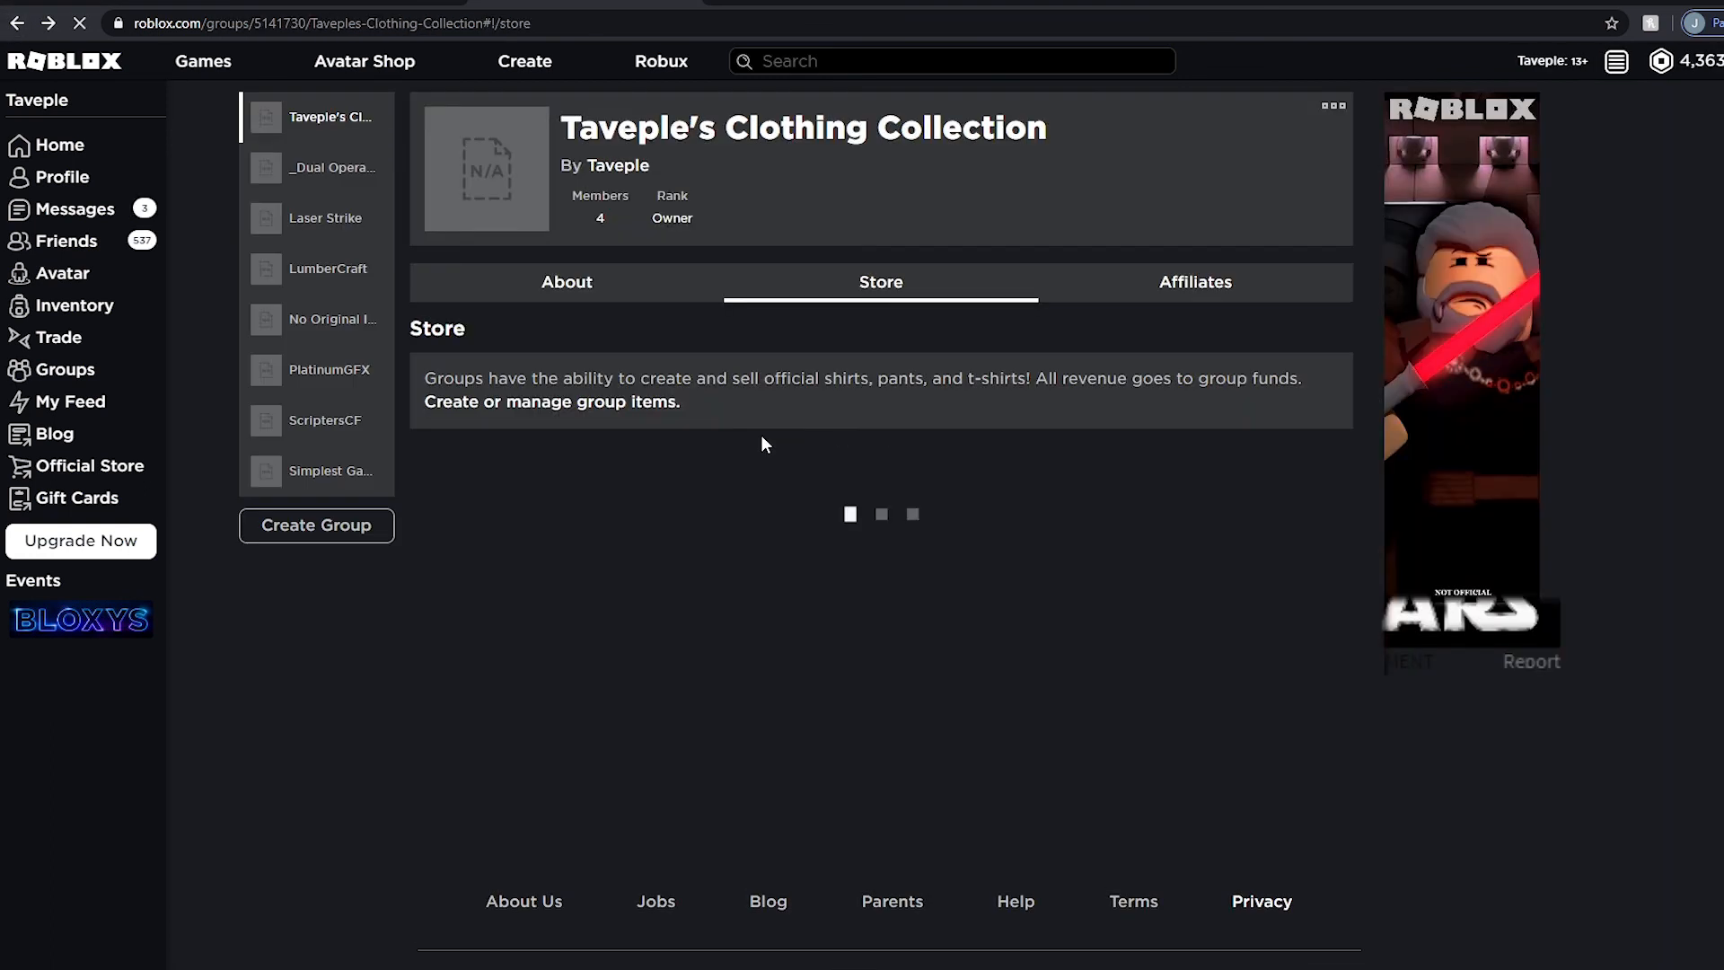
- Examine the 3D previews of the OVO Merch By Drake shirt and the white channel shirt, returning to the group's store after each
left_click(603, 536)
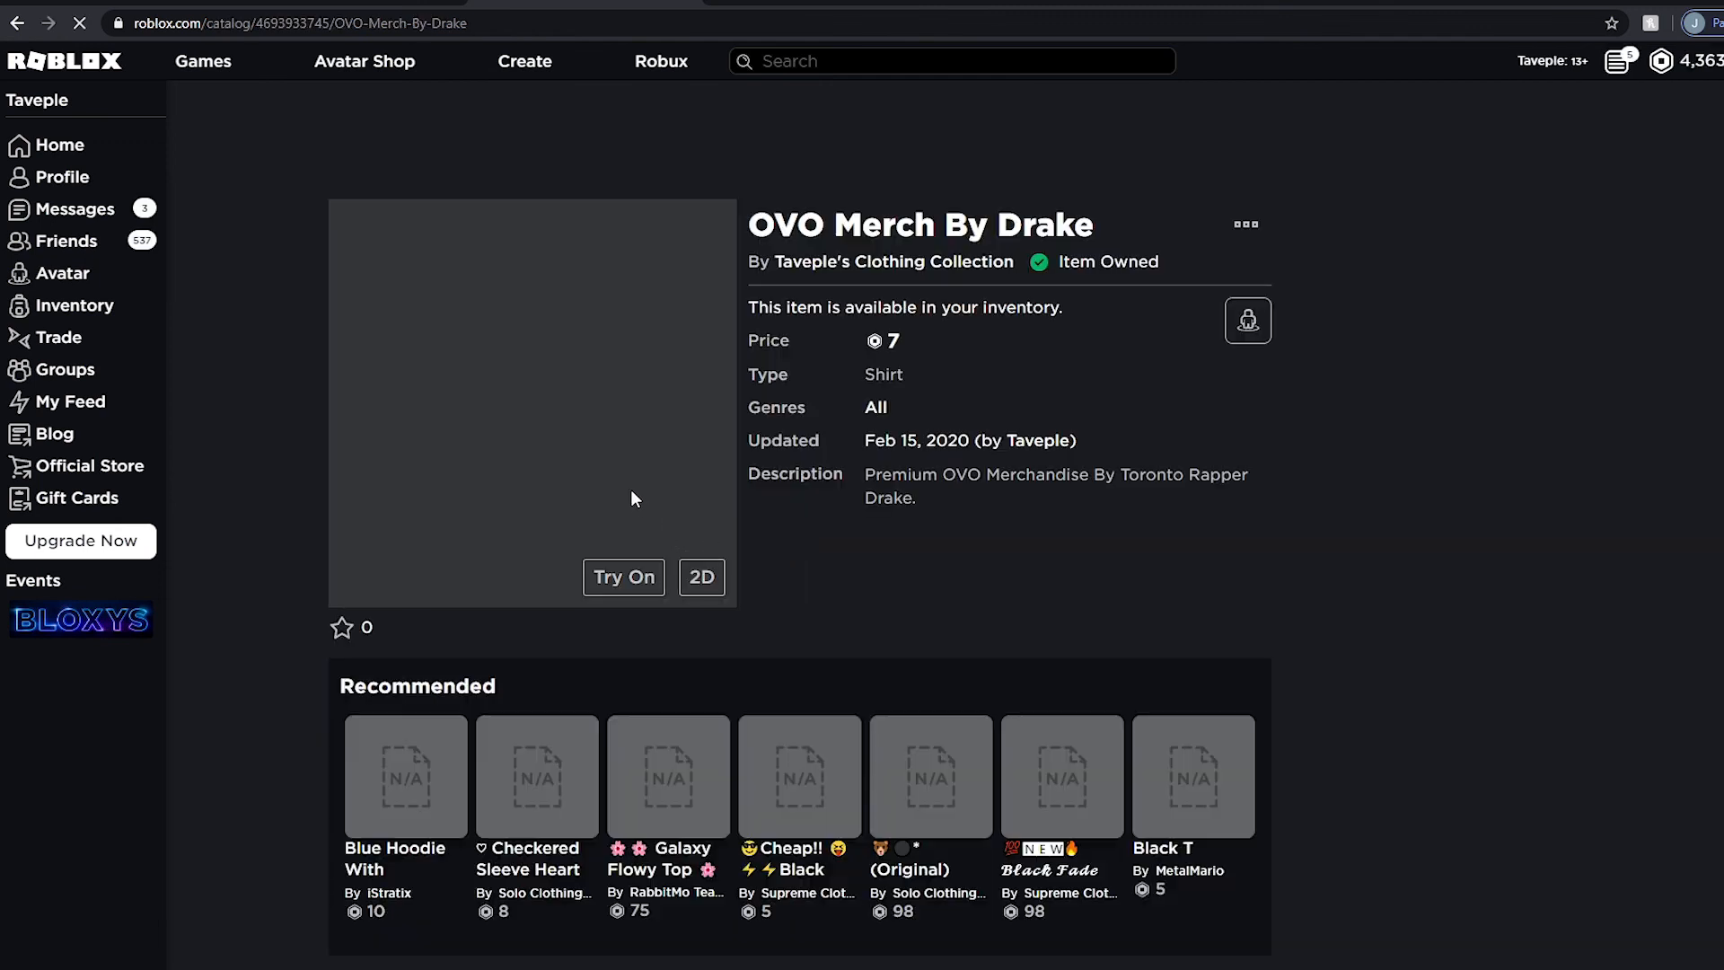
left_click_drag(619, 458, 377, 423)
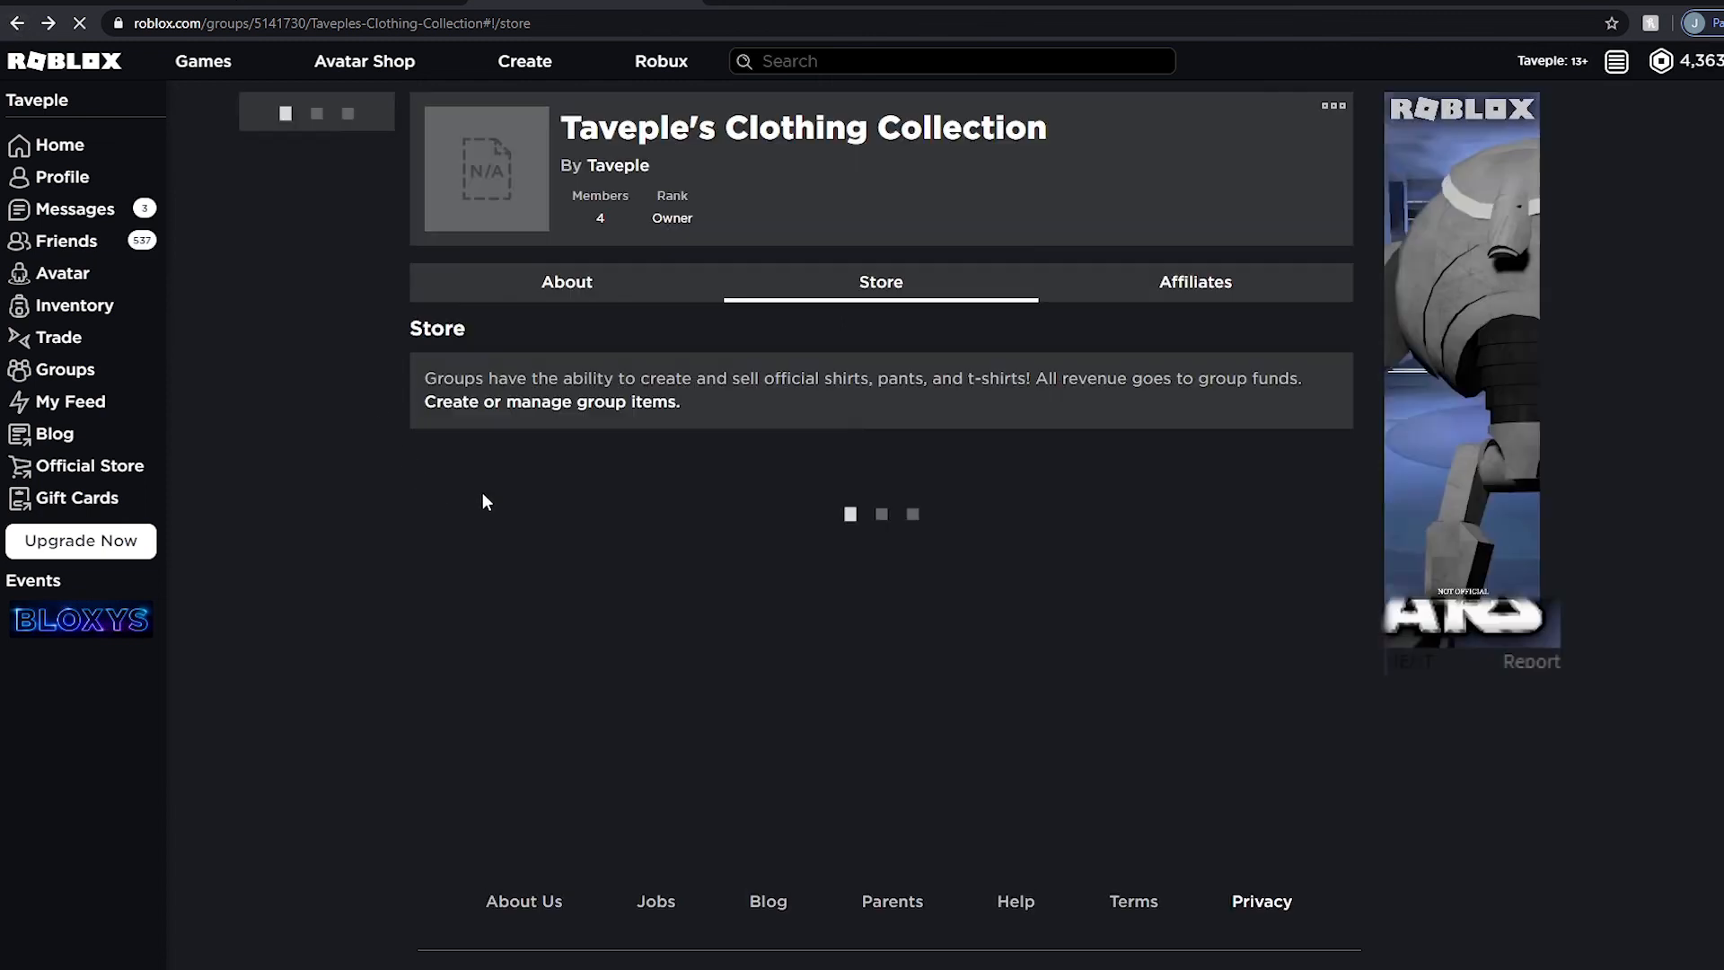
left_click(482, 495)
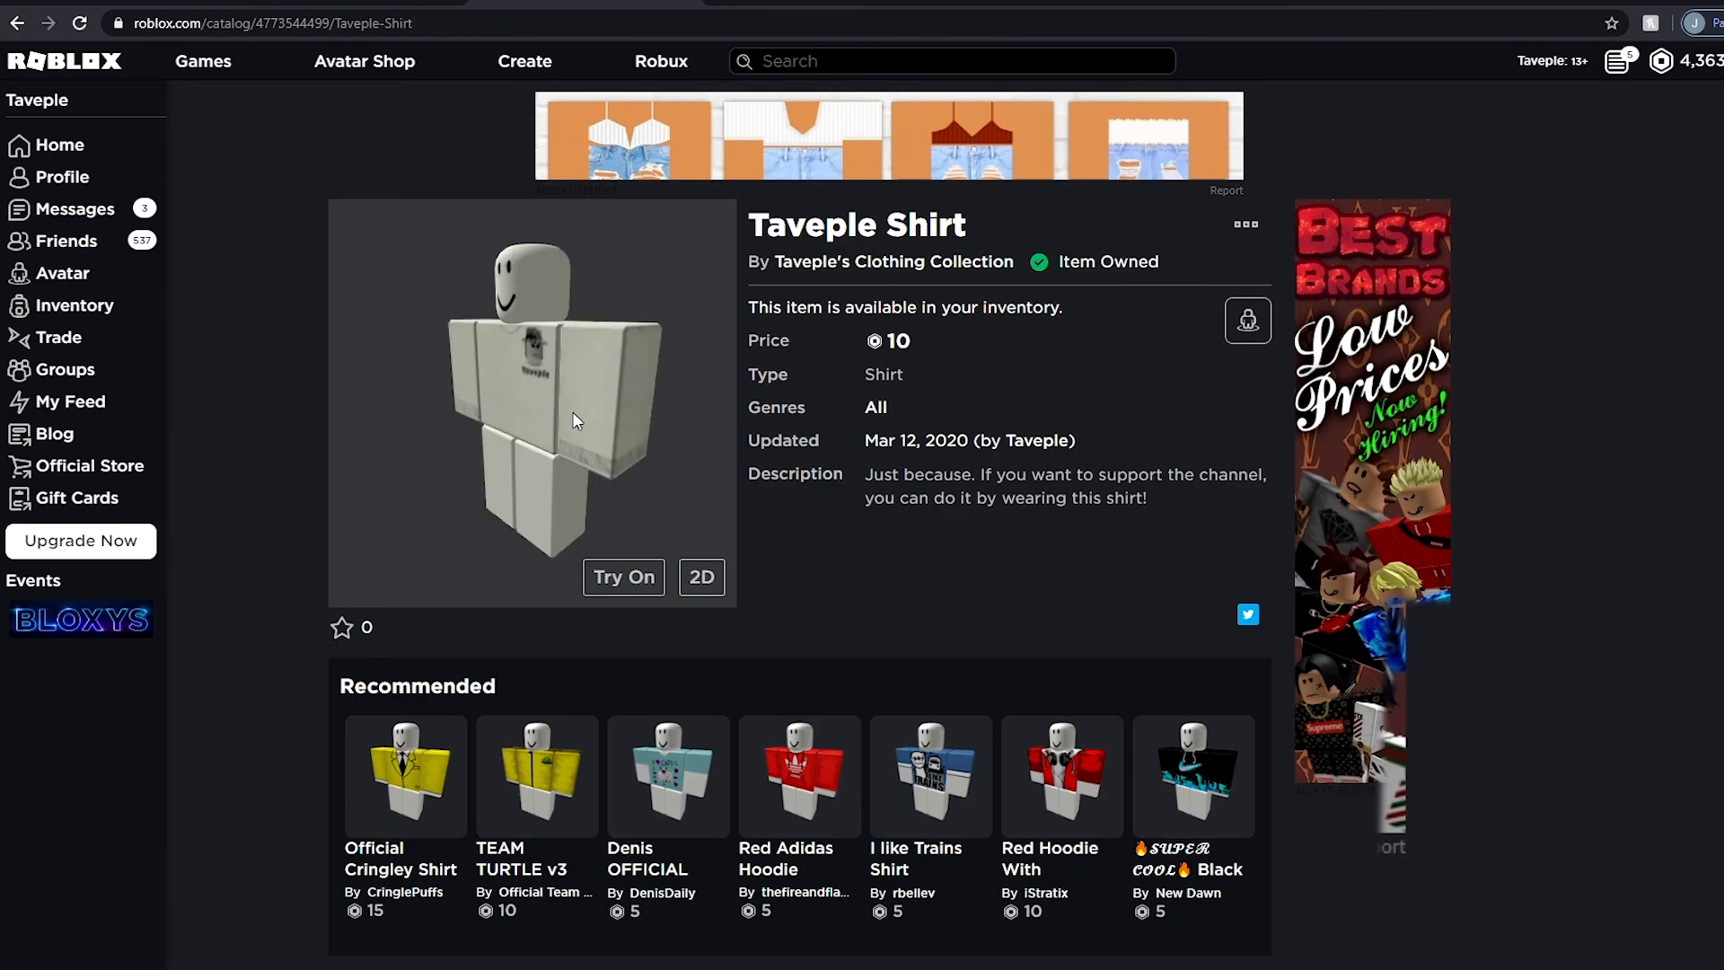
mouse_move(486, 413)
left_mouse_down()
mouse_move(738, 427)
mouse_move(465, 391)
mouse_move(494, 395)
left_mouse_up()
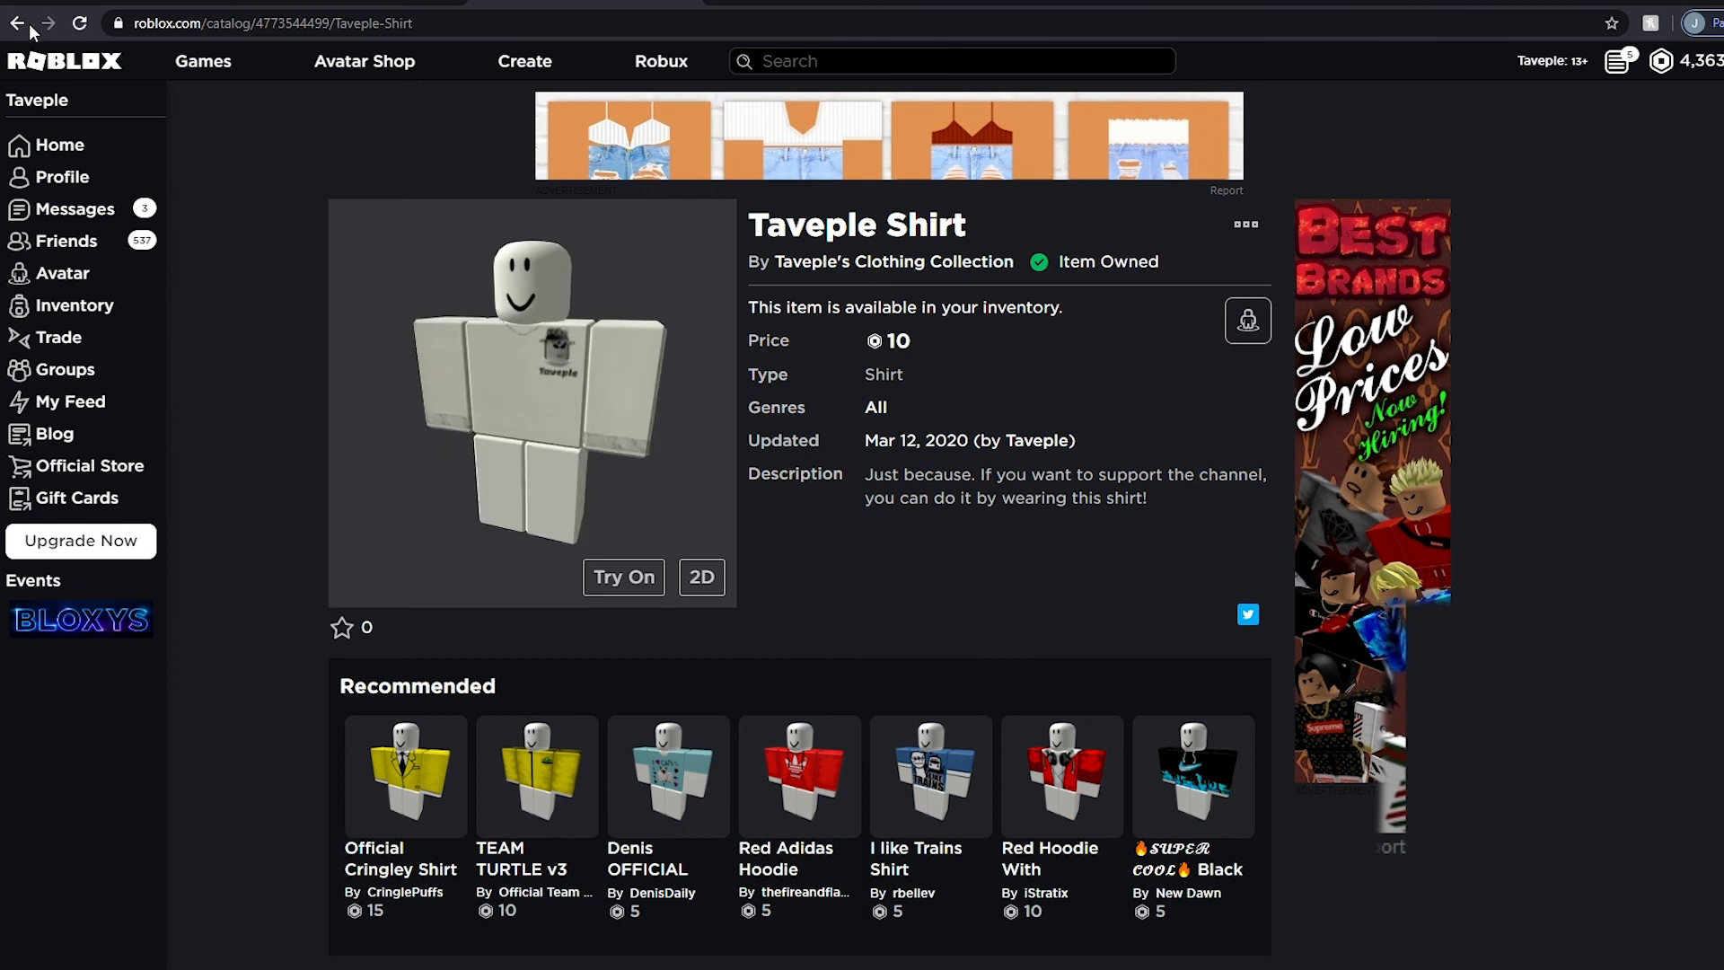
key("alt+Left")
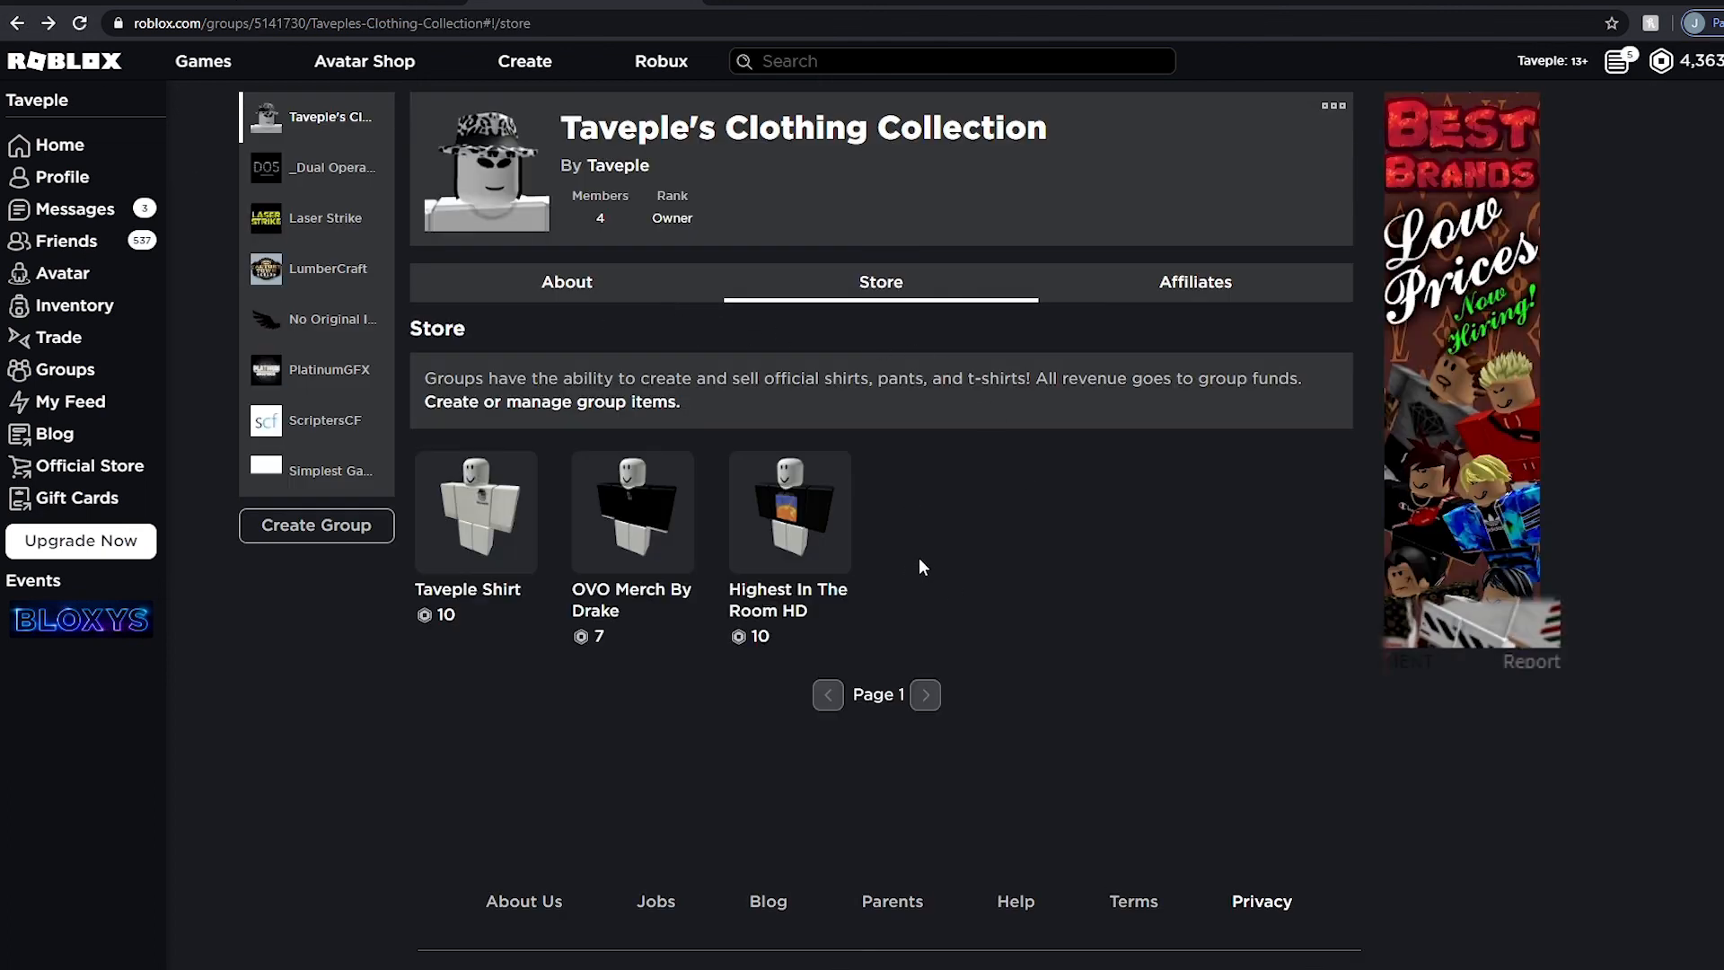